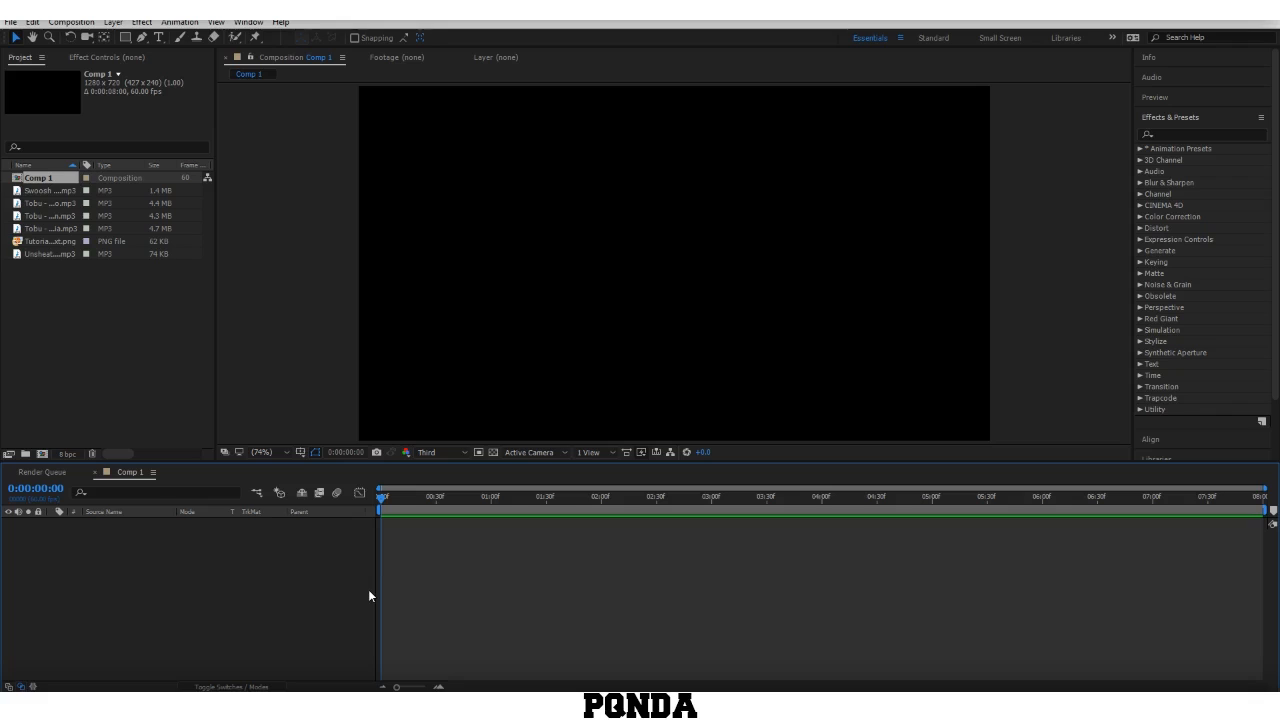
click(60, 190)
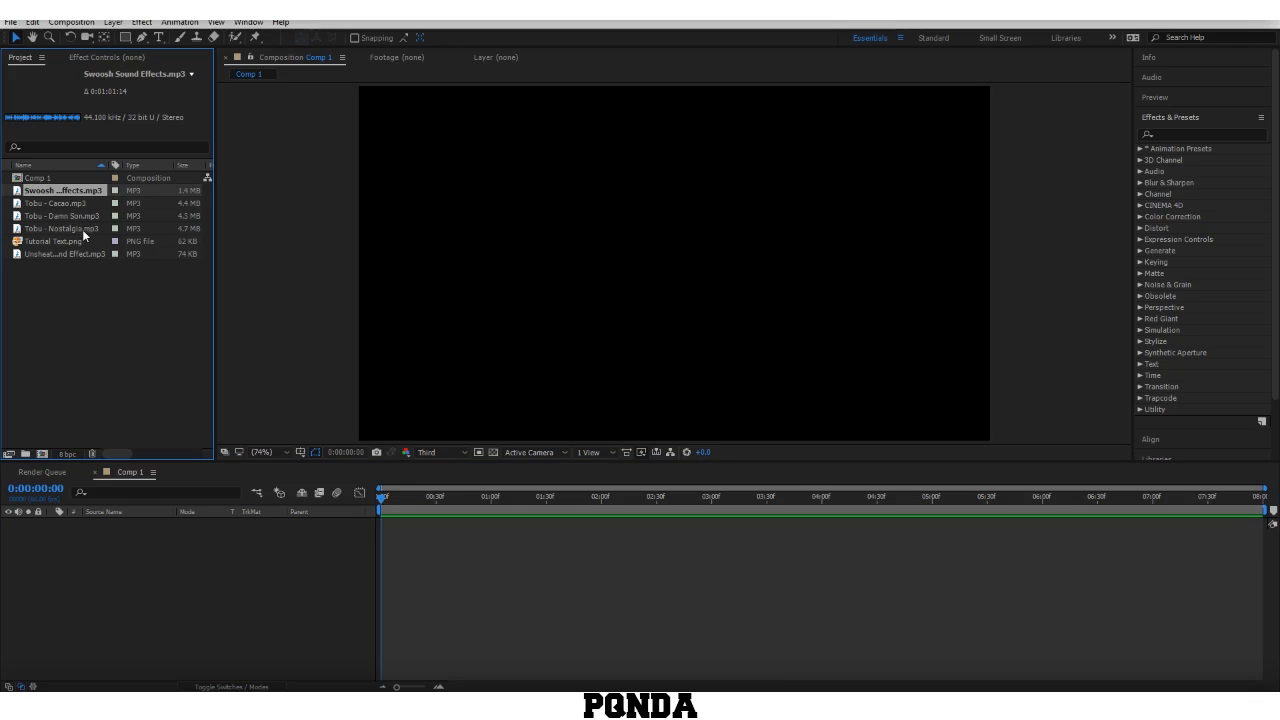
click(105, 328)
click(465, 593)
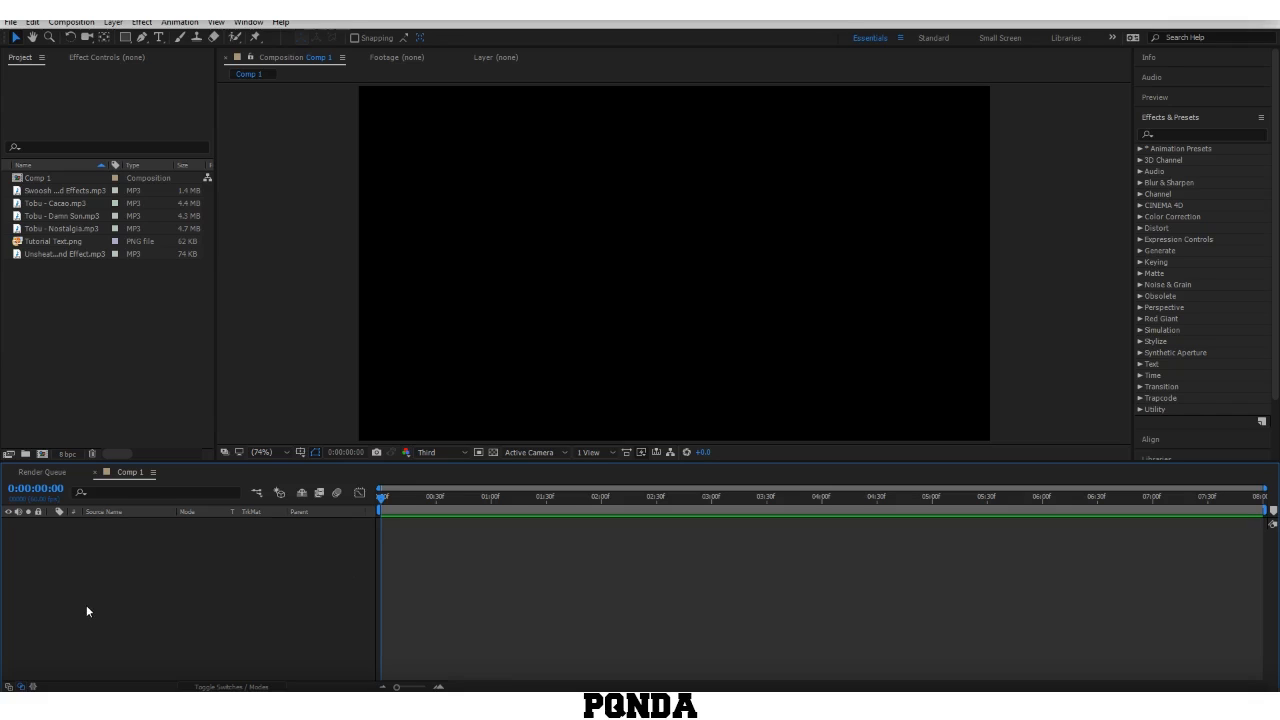
click(92, 350)
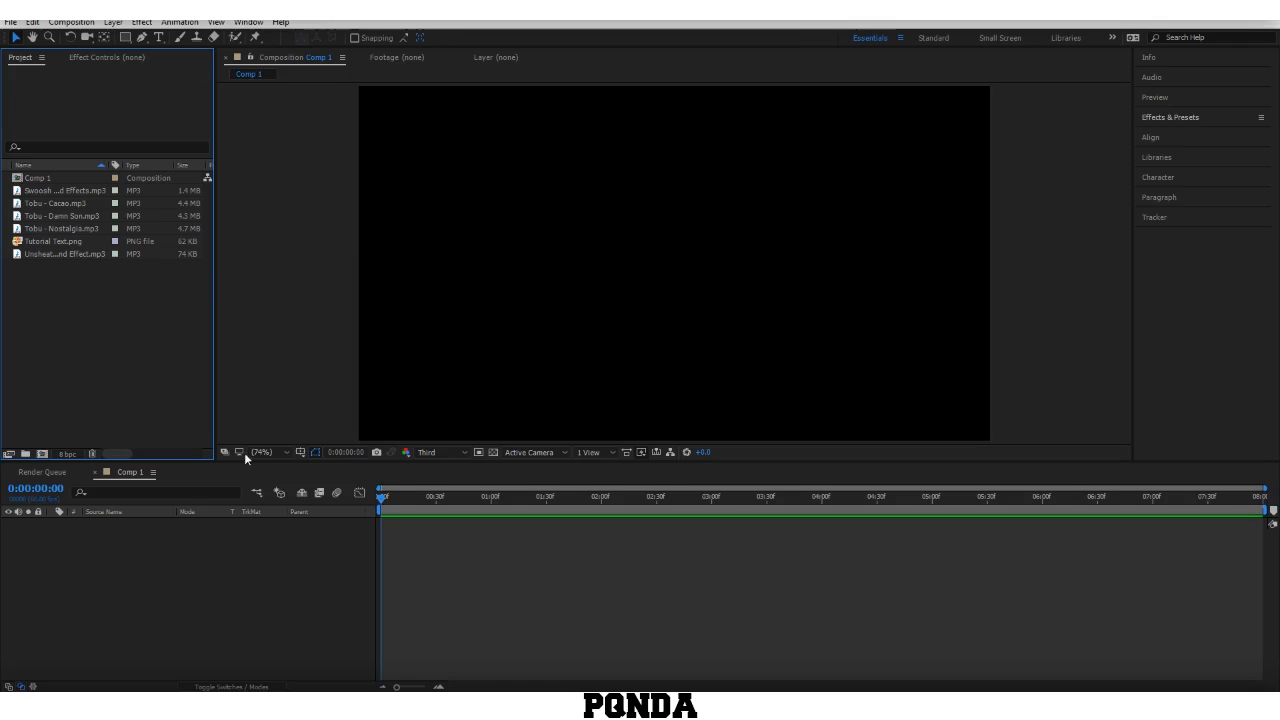
Step: Examine Comp 1's composition settings and briefly check the viewer's transparency grid
right_click(284, 568)
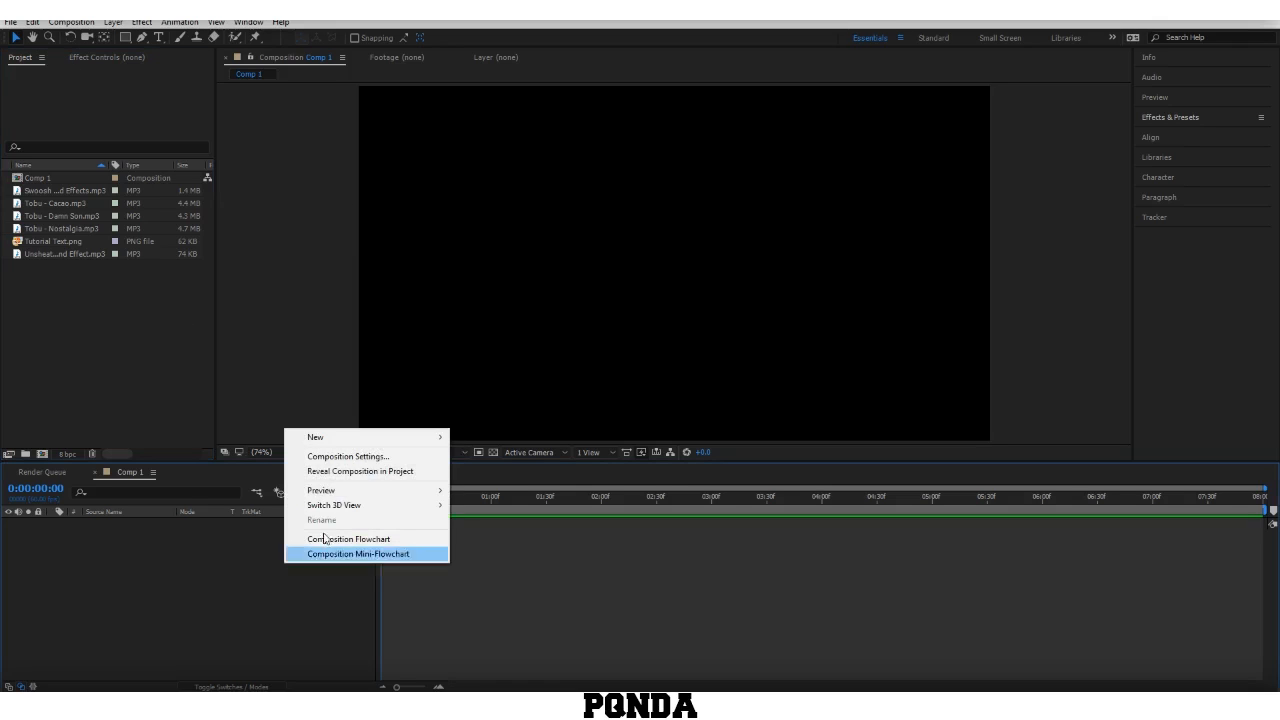
click(330, 452)
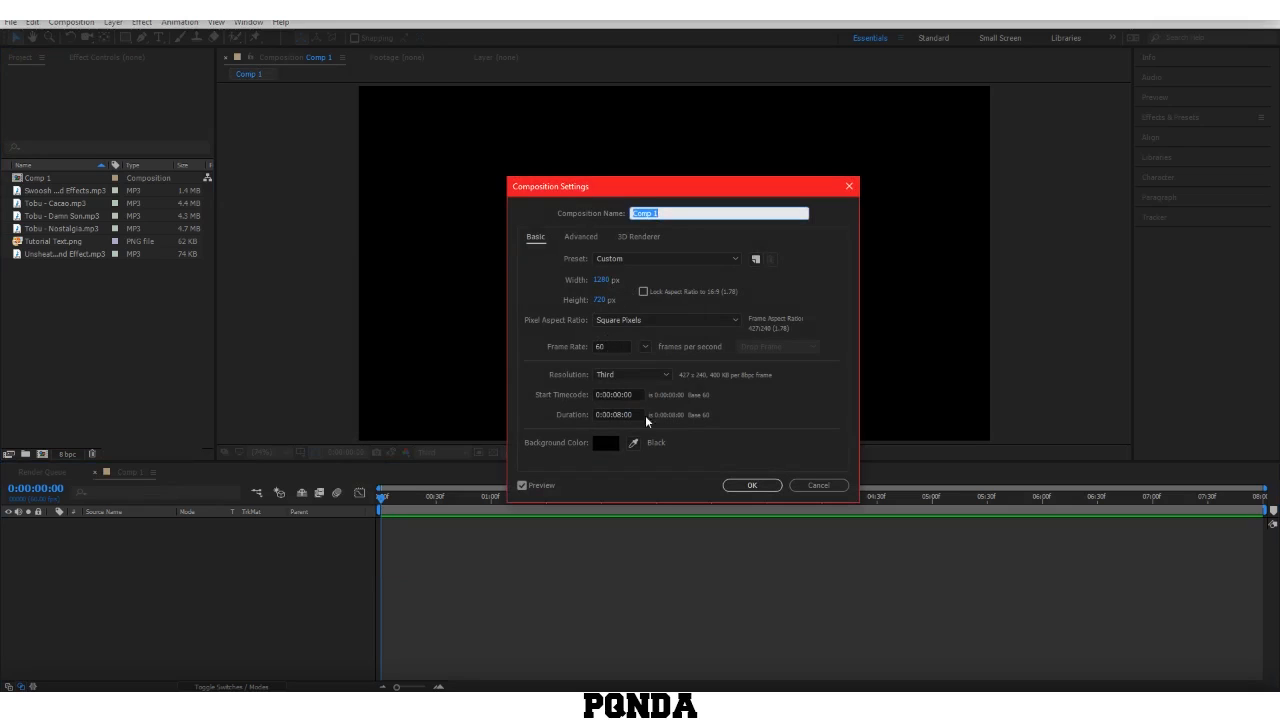
click(814, 485)
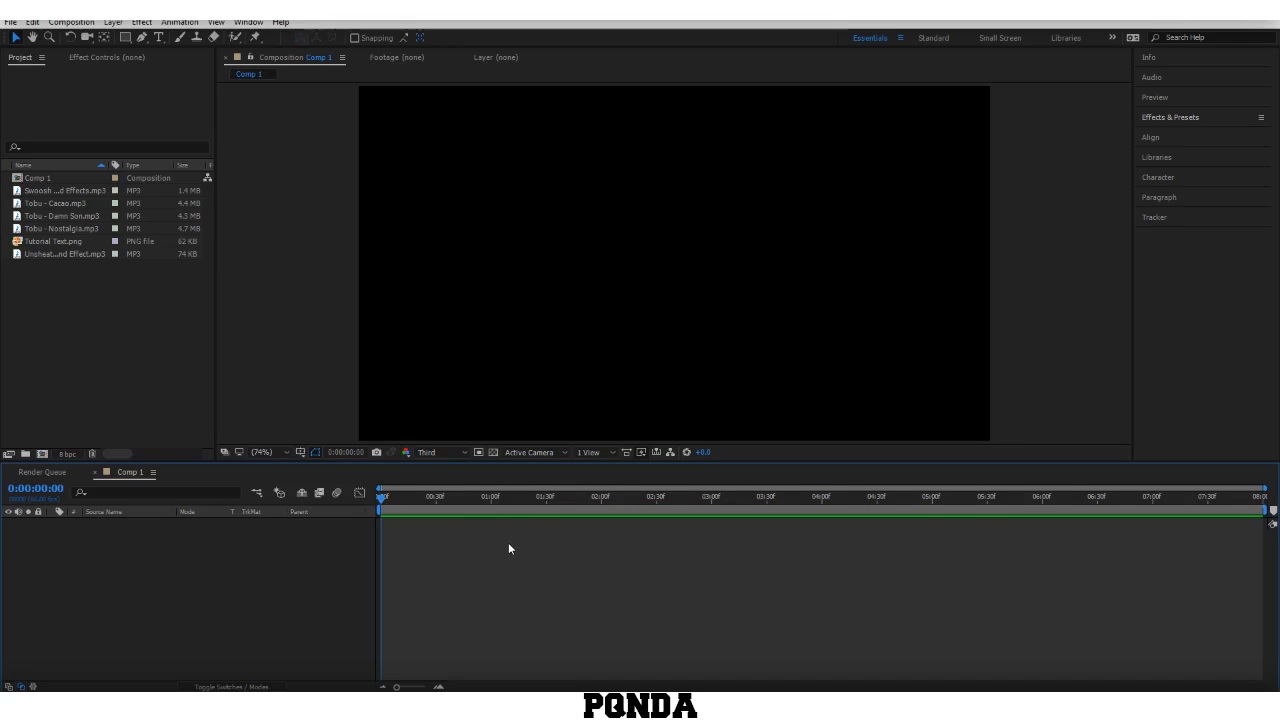
click(493, 453)
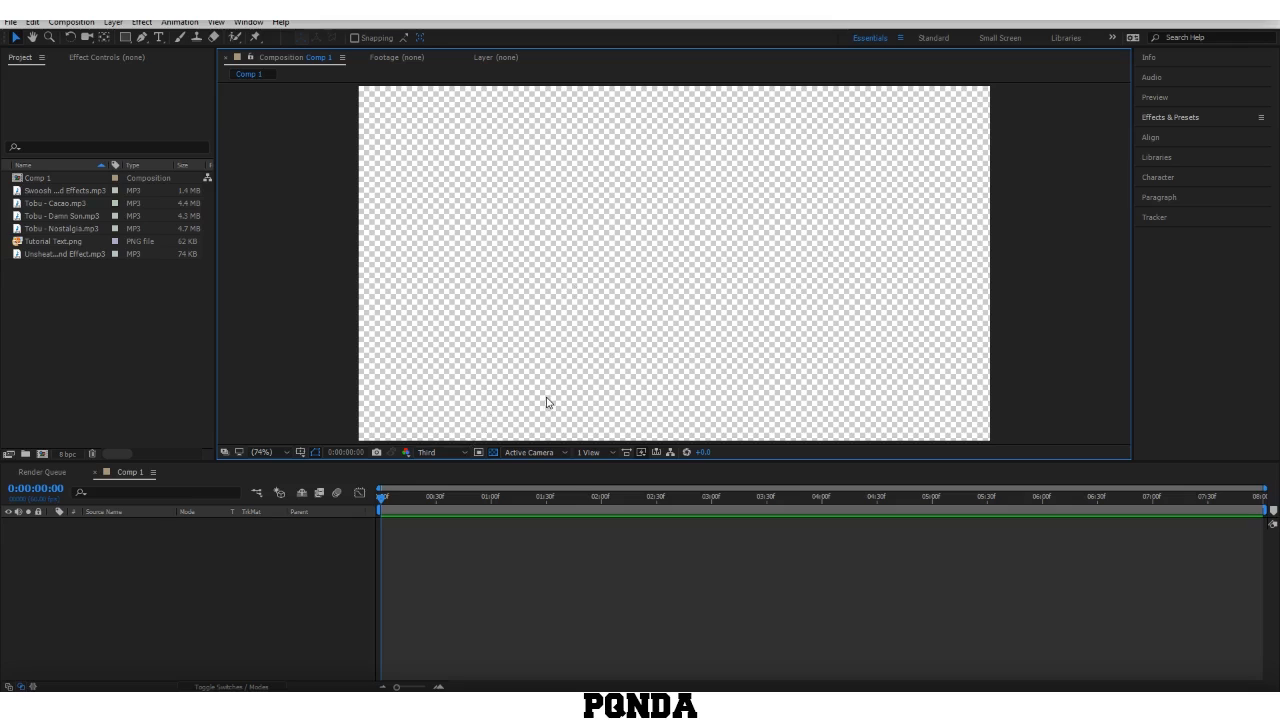
click(493, 452)
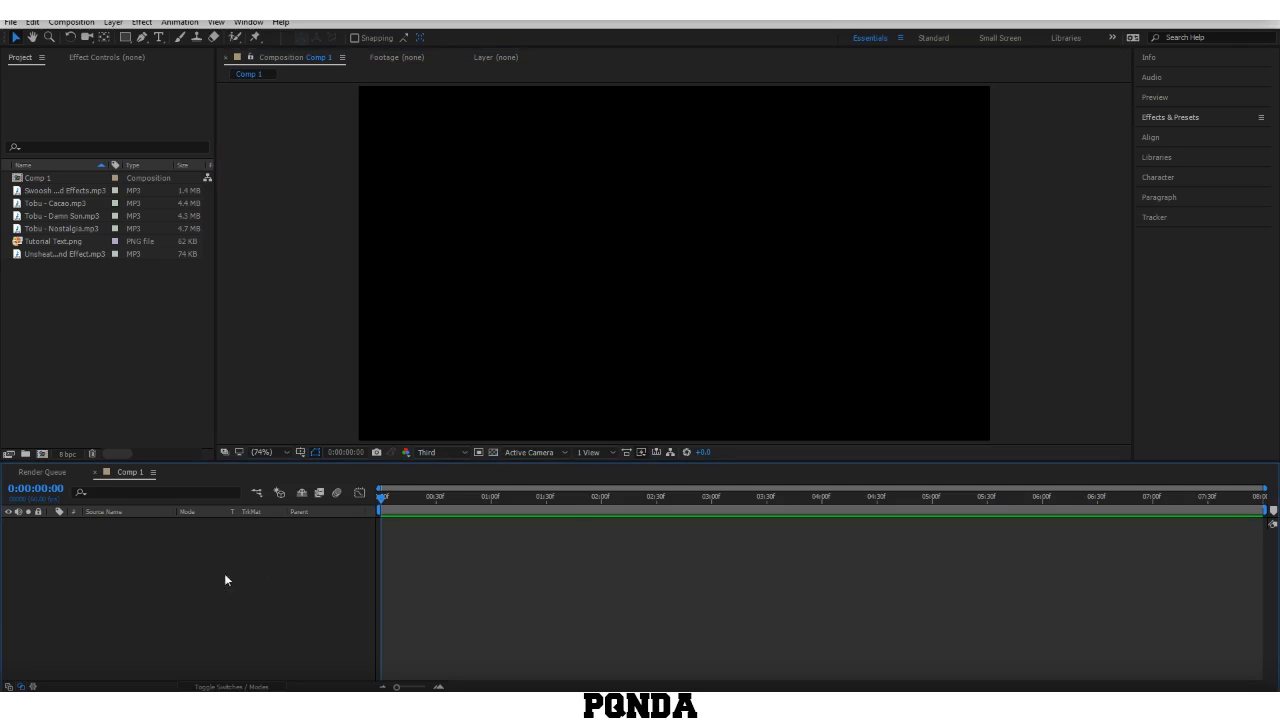
Step: Add Tutorial Text.png to Comp 1 as a layer and scale it to 56%
right_click(183, 599)
click(106, 547)
drag(60, 242, 283, 597)
key(s)
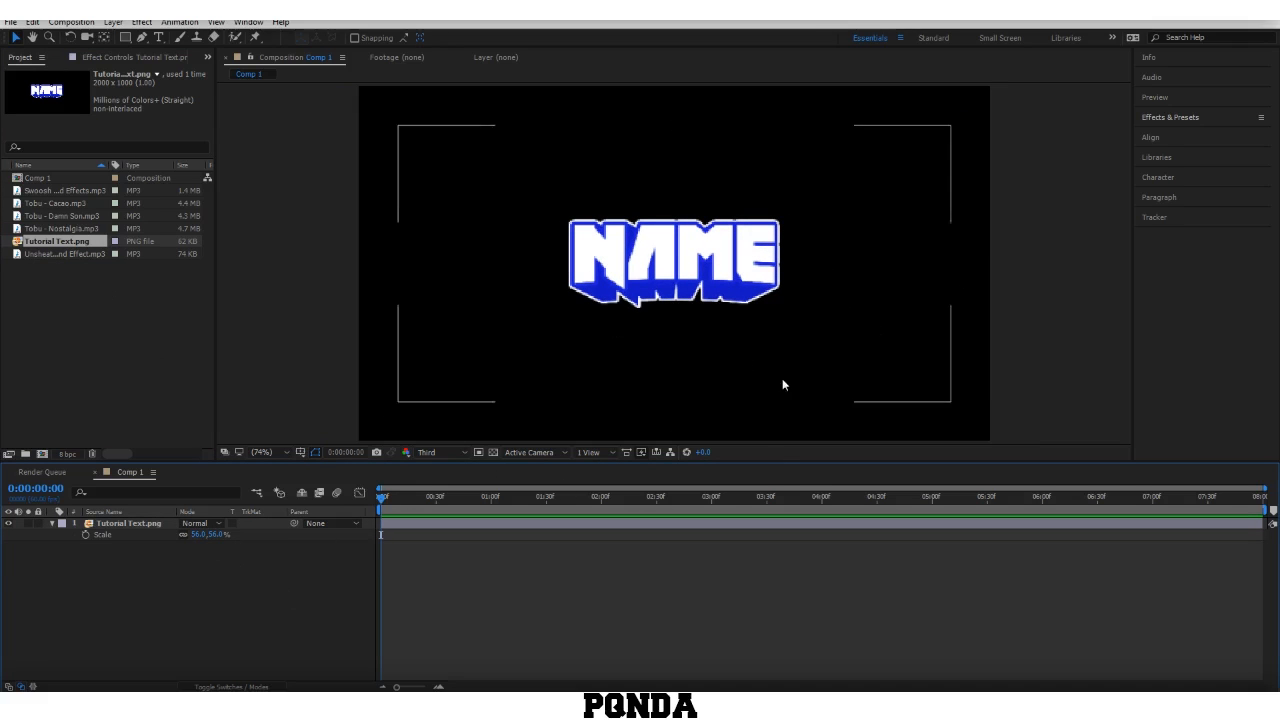
Step: Preview the composition at Full resolution and return the preview resolution to Third
click(428, 452)
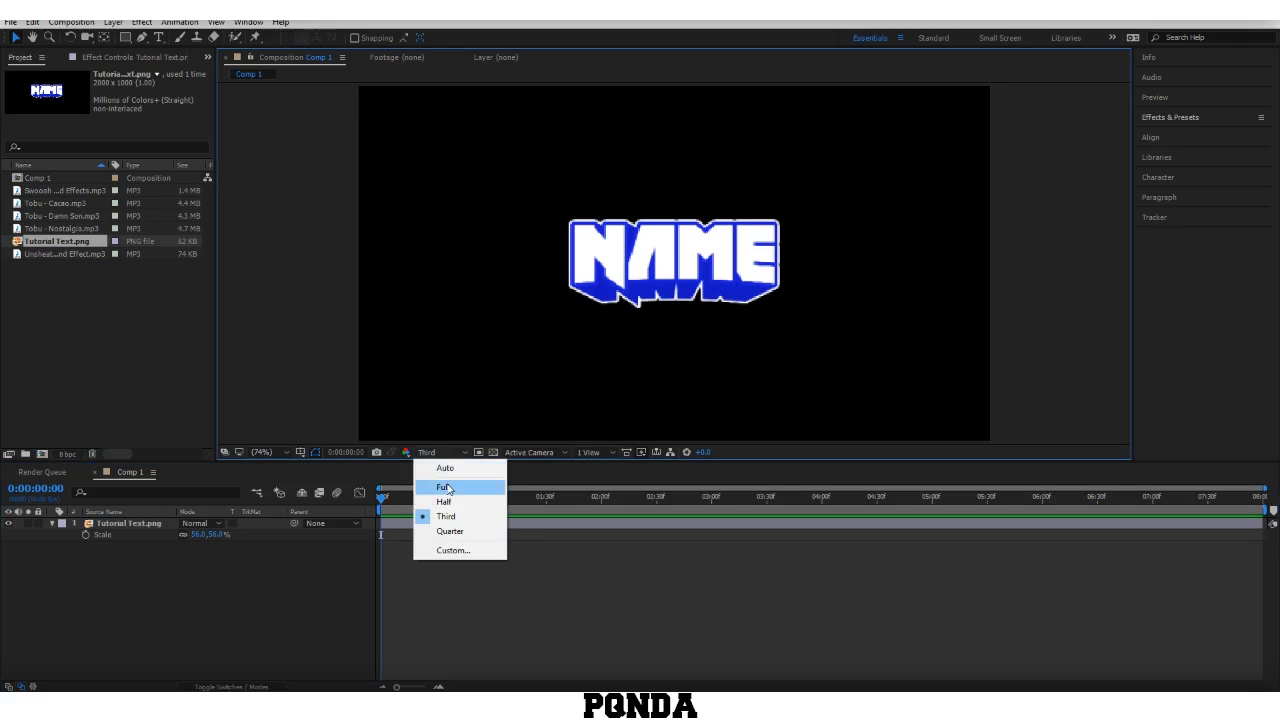
click(458, 486)
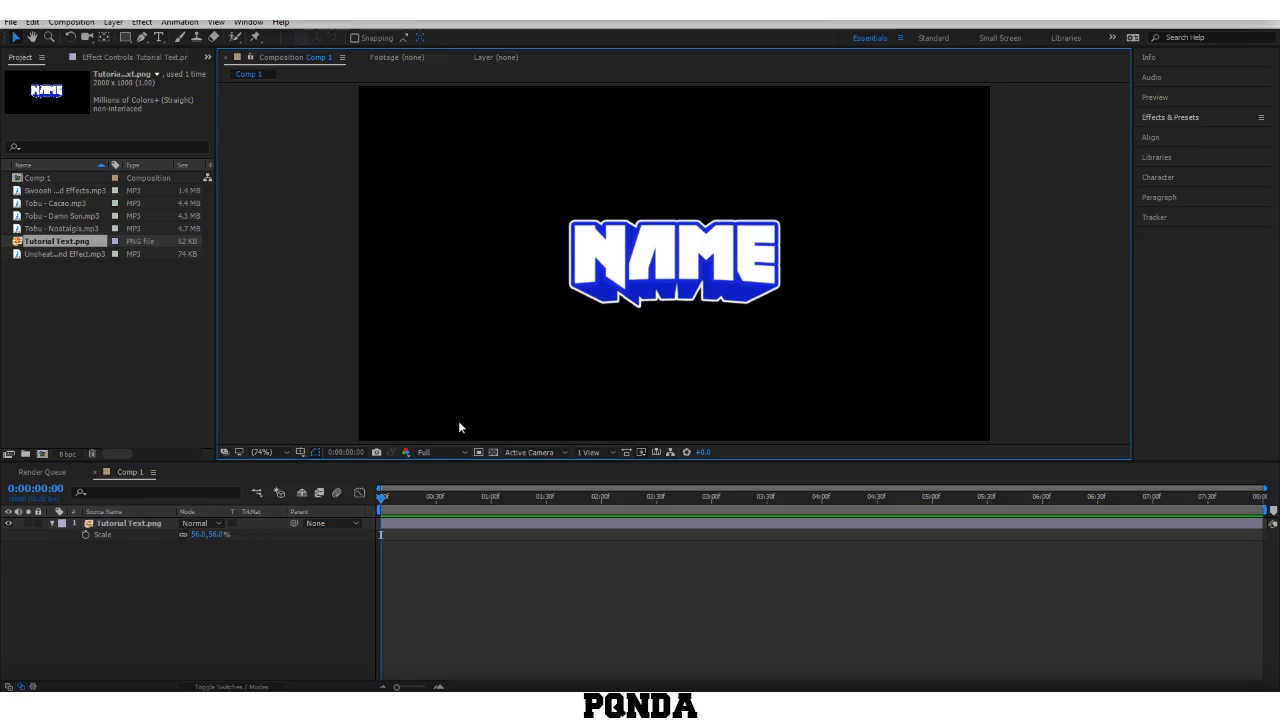
click(430, 452)
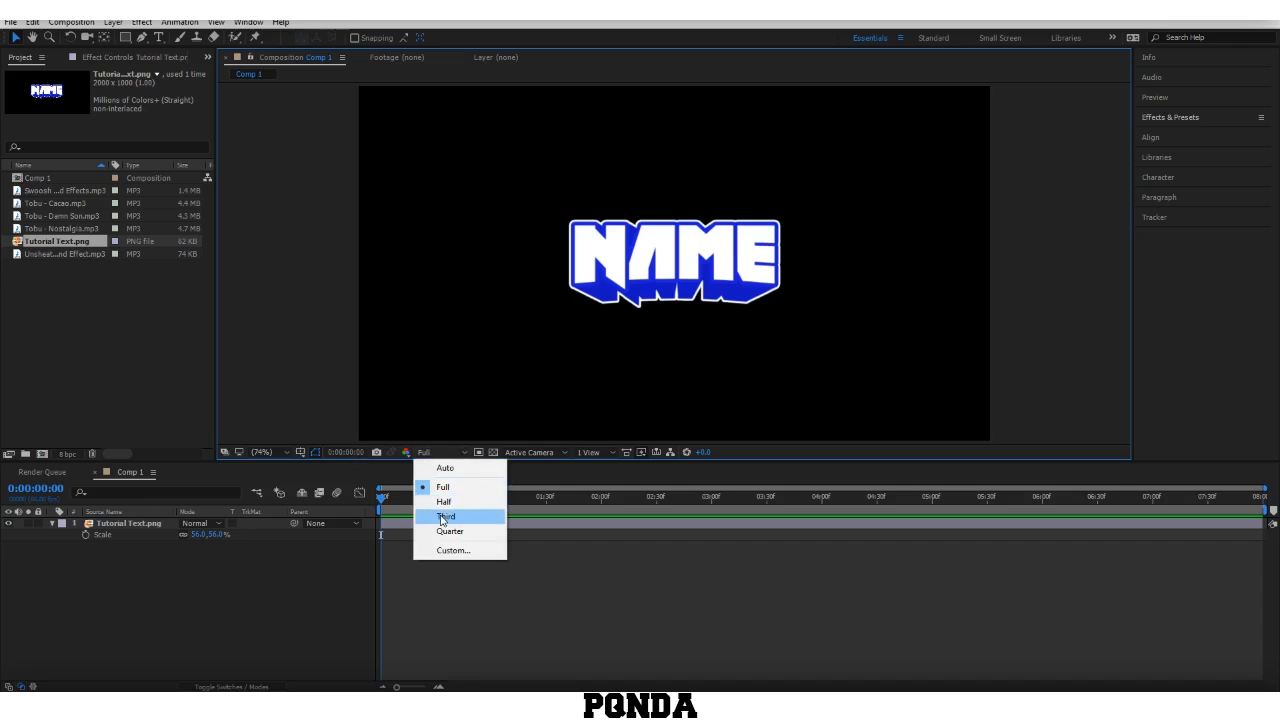
click(445, 516)
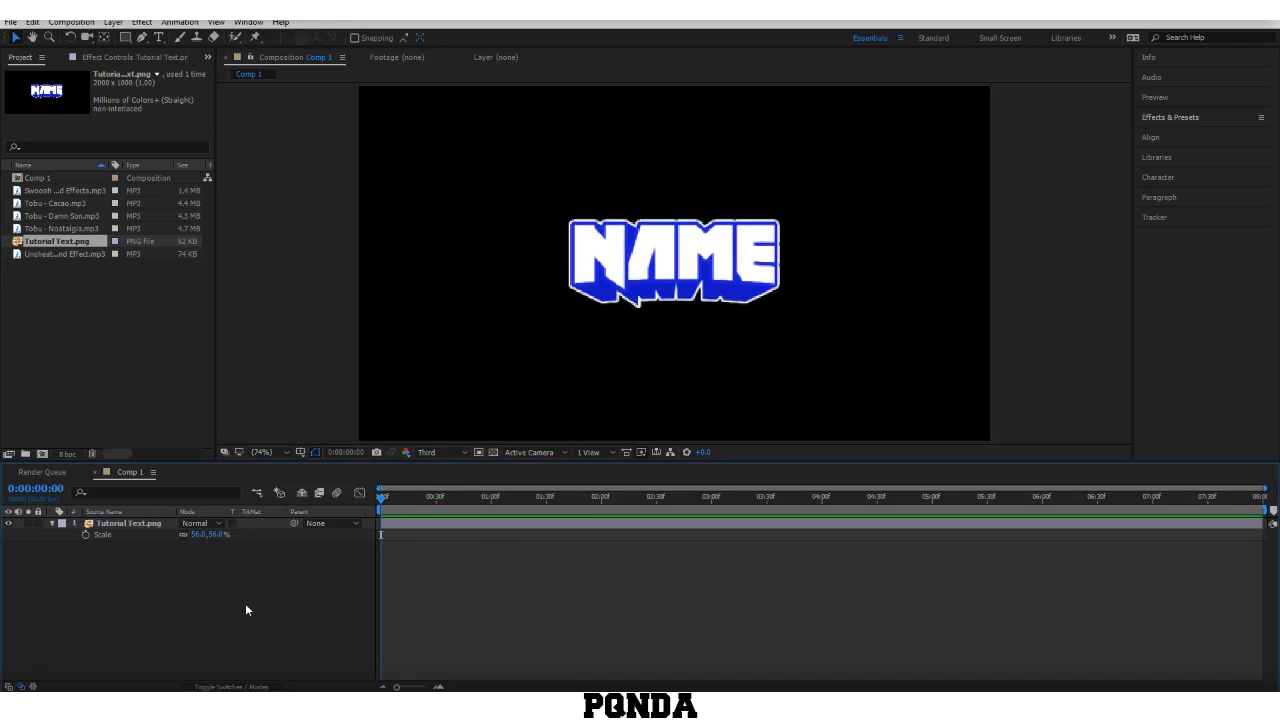
Step: Collapse the Tutorial Text.png layer's Scale property and hide the layer
key(s)
click(62, 284)
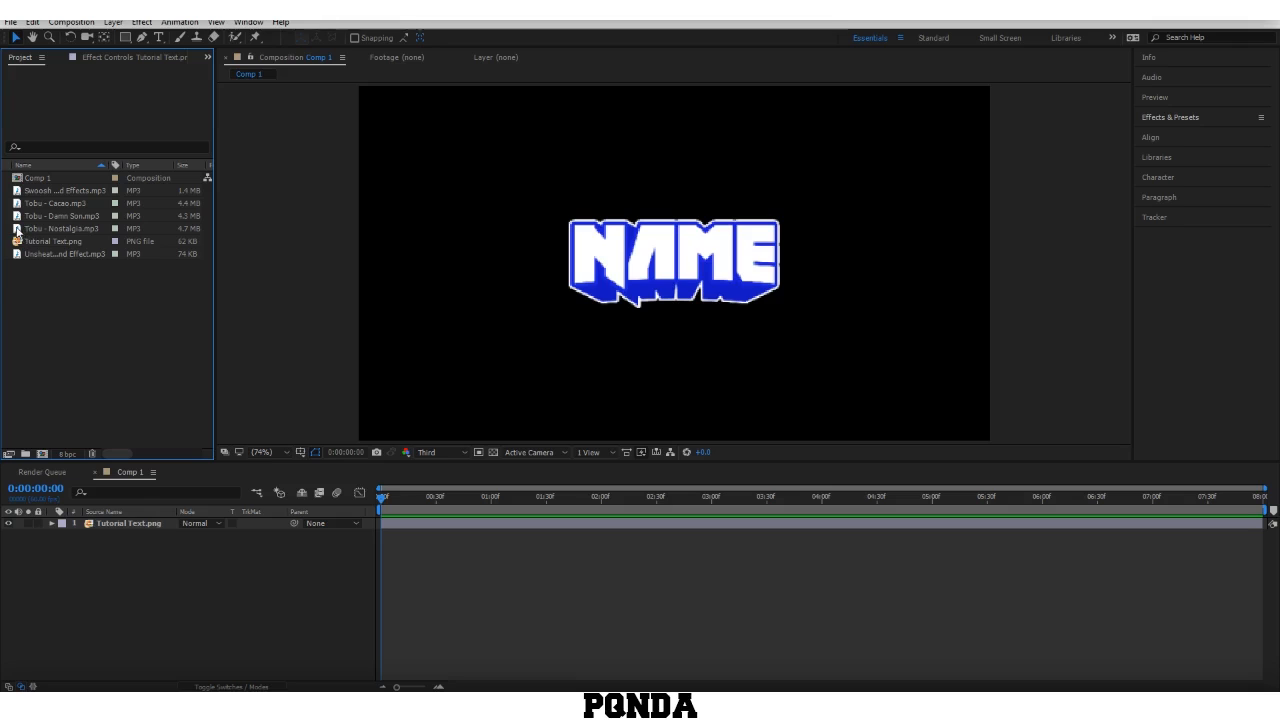
right_click(187, 590)
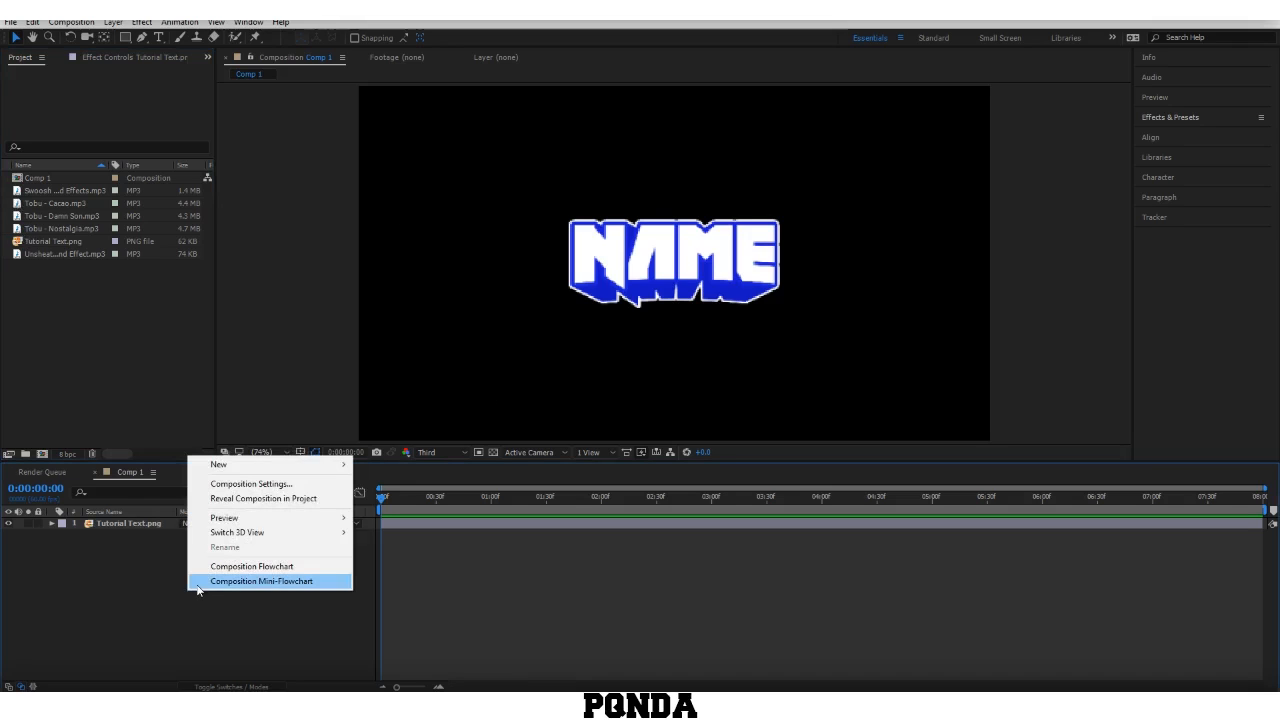
click(141, 579)
click(8, 523)
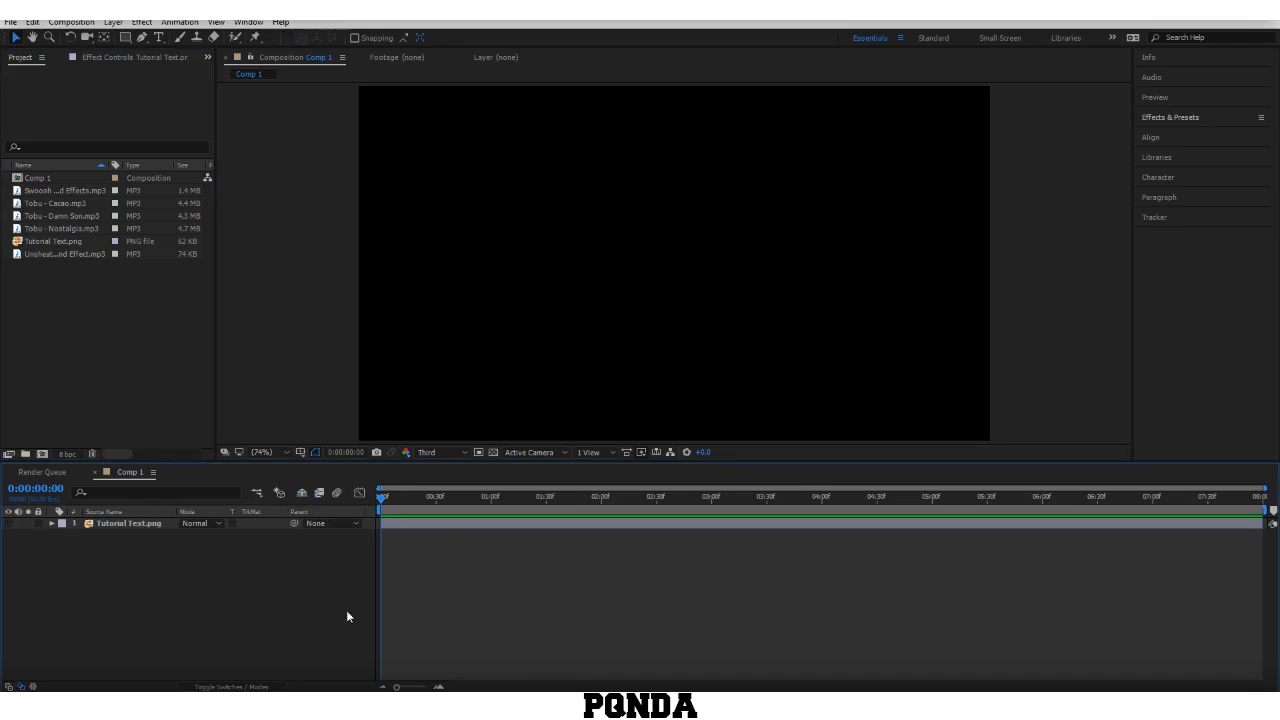
Step: Create an empty shape layer and place it below the Tutorial Text.png layer with its properties expanded
right_click(255, 592)
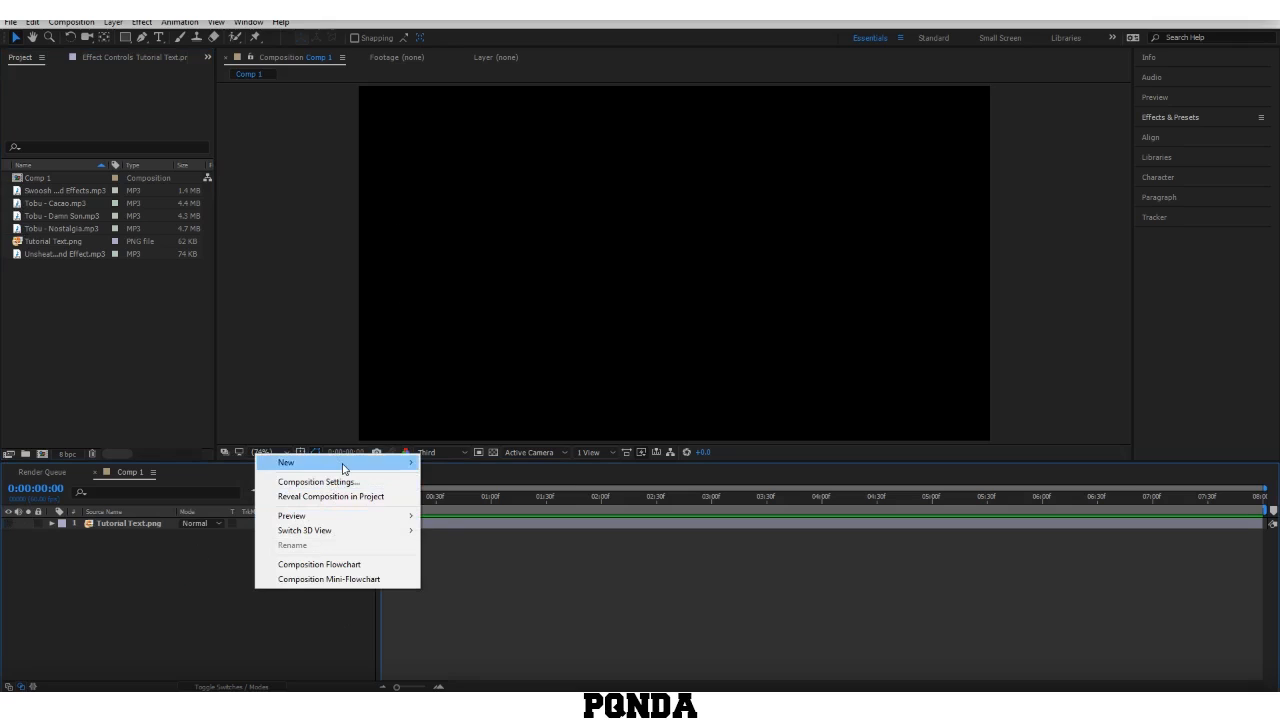
mouse_move(343, 466)
click(241, 567)
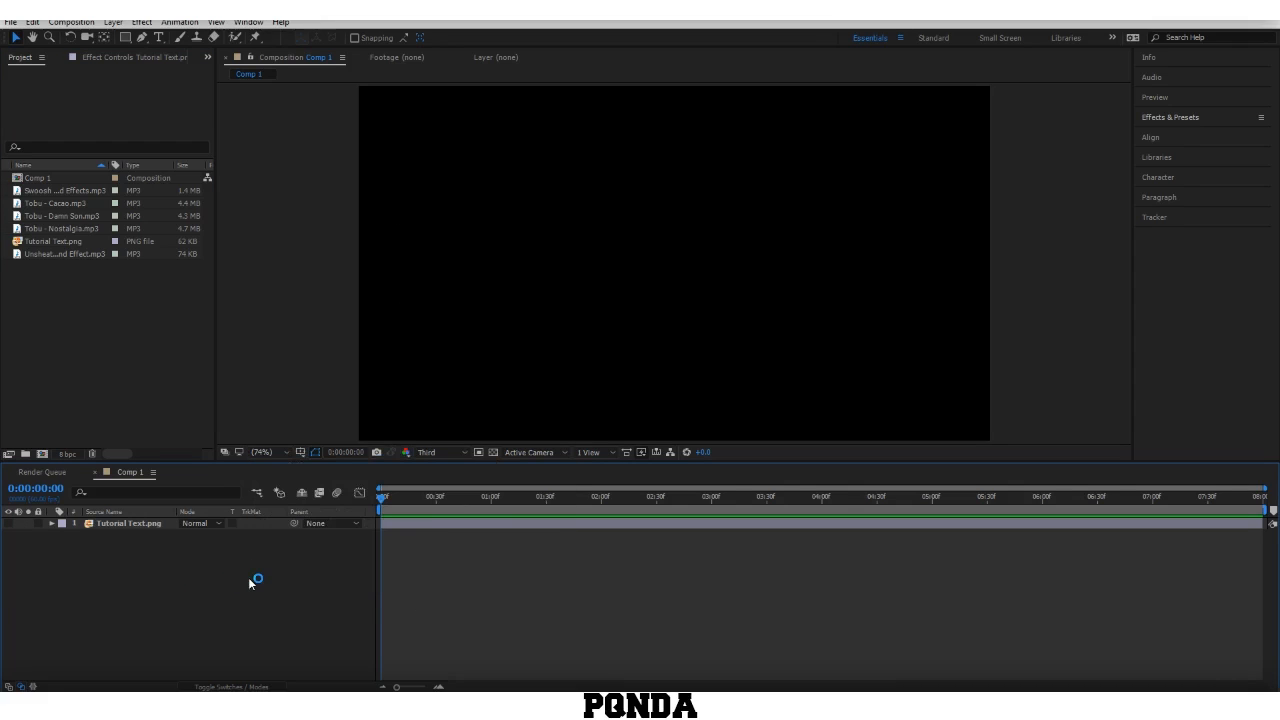
right_click(248, 577)
mouse_move(423, 449)
click(483, 550)
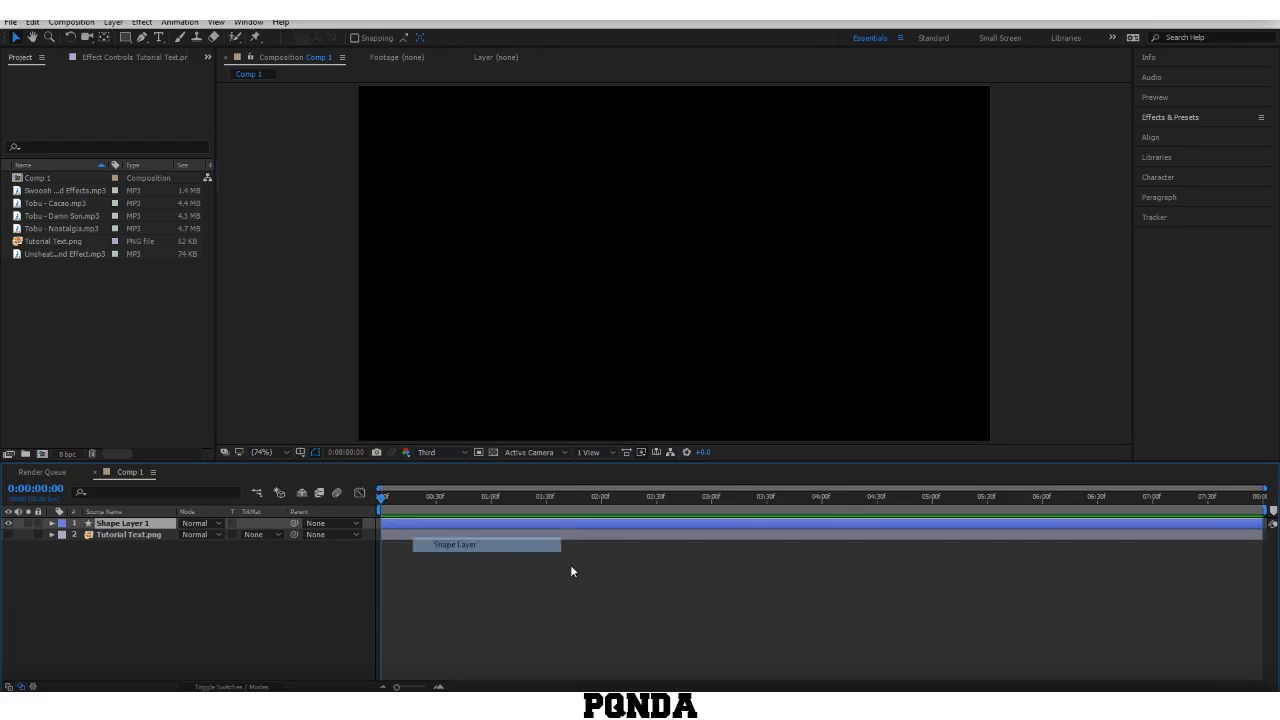
key(q)
click(52, 525)
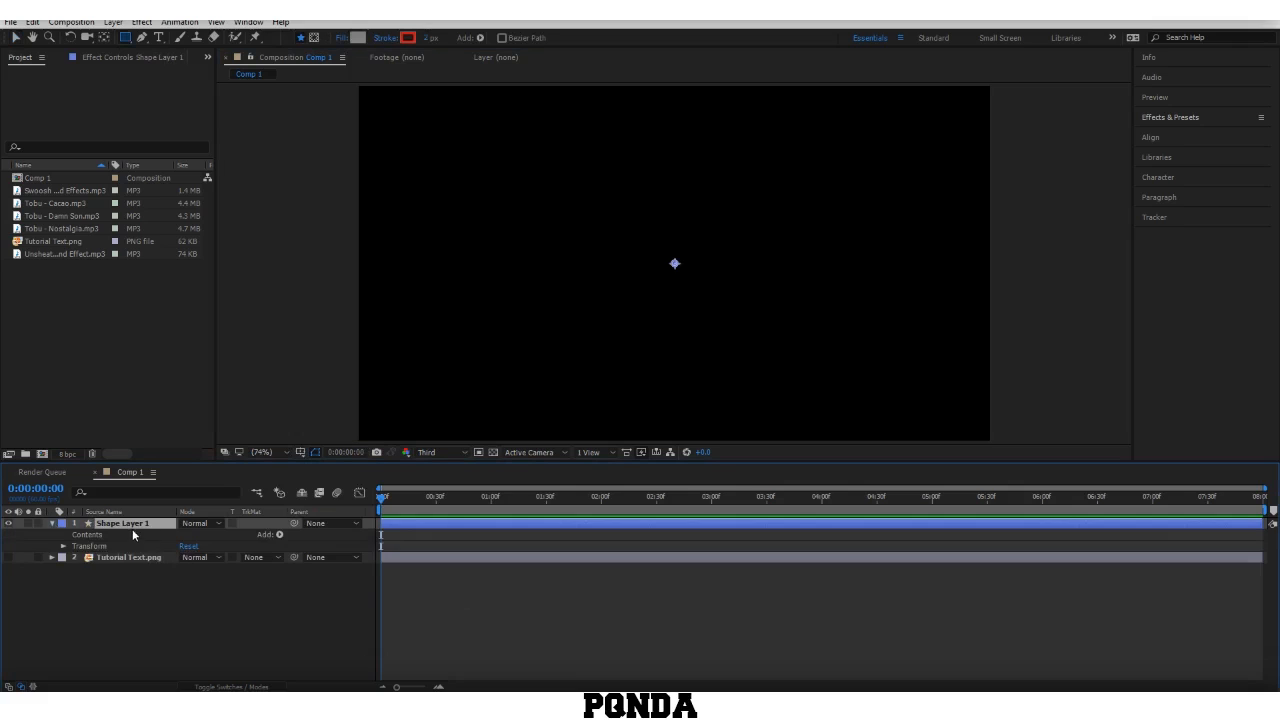
key(ctrl+[)
Step: Add an ellipse path and a fill to the shape layer's contents
click(279, 546)
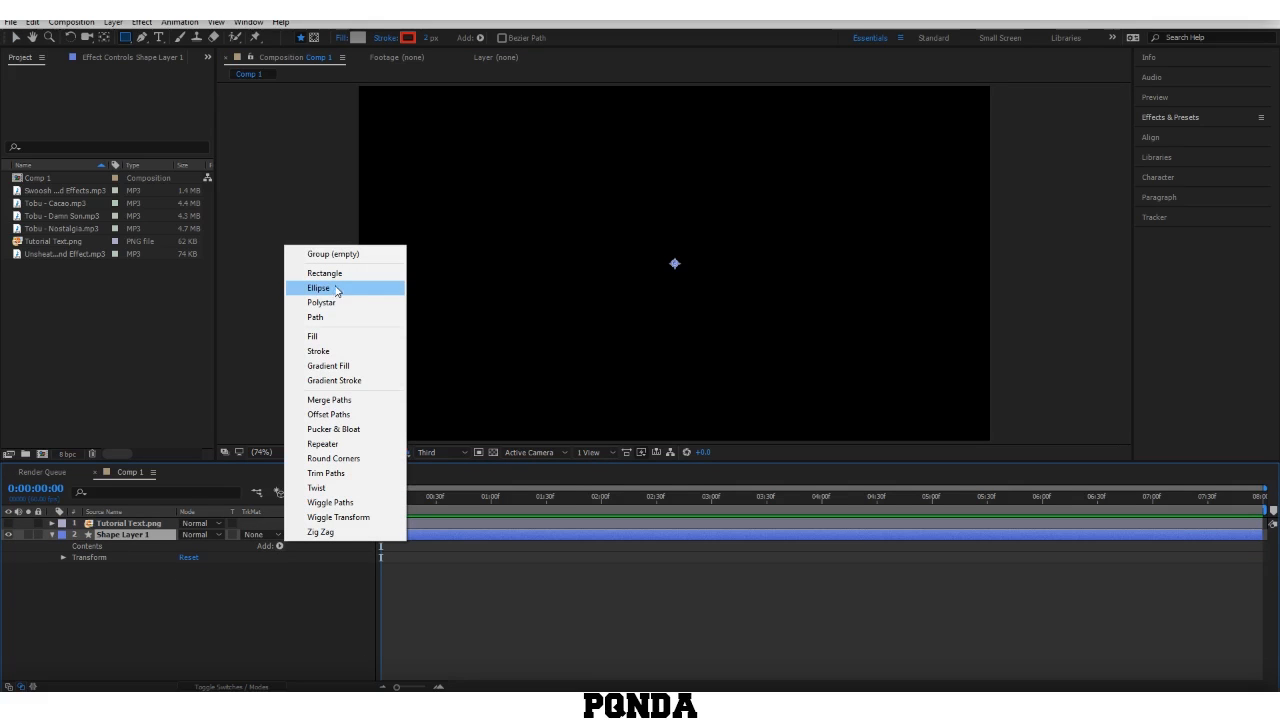
click(330, 288)
click(279, 546)
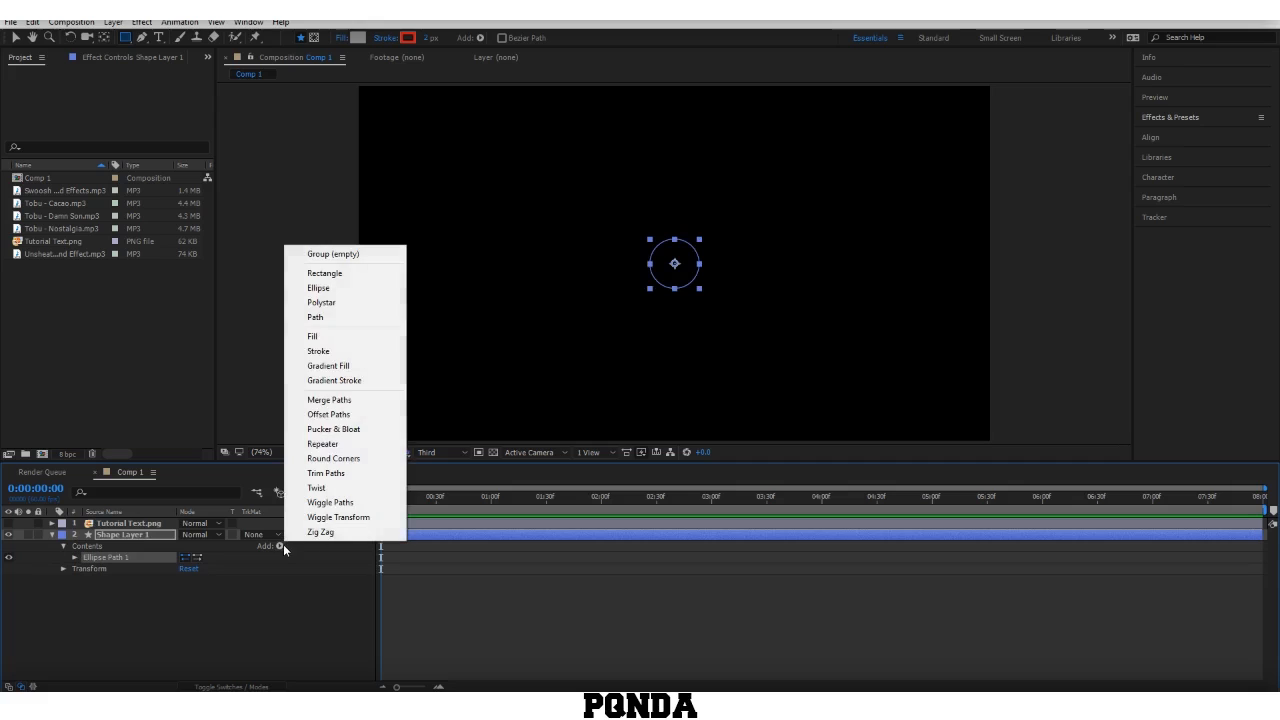
click(340, 337)
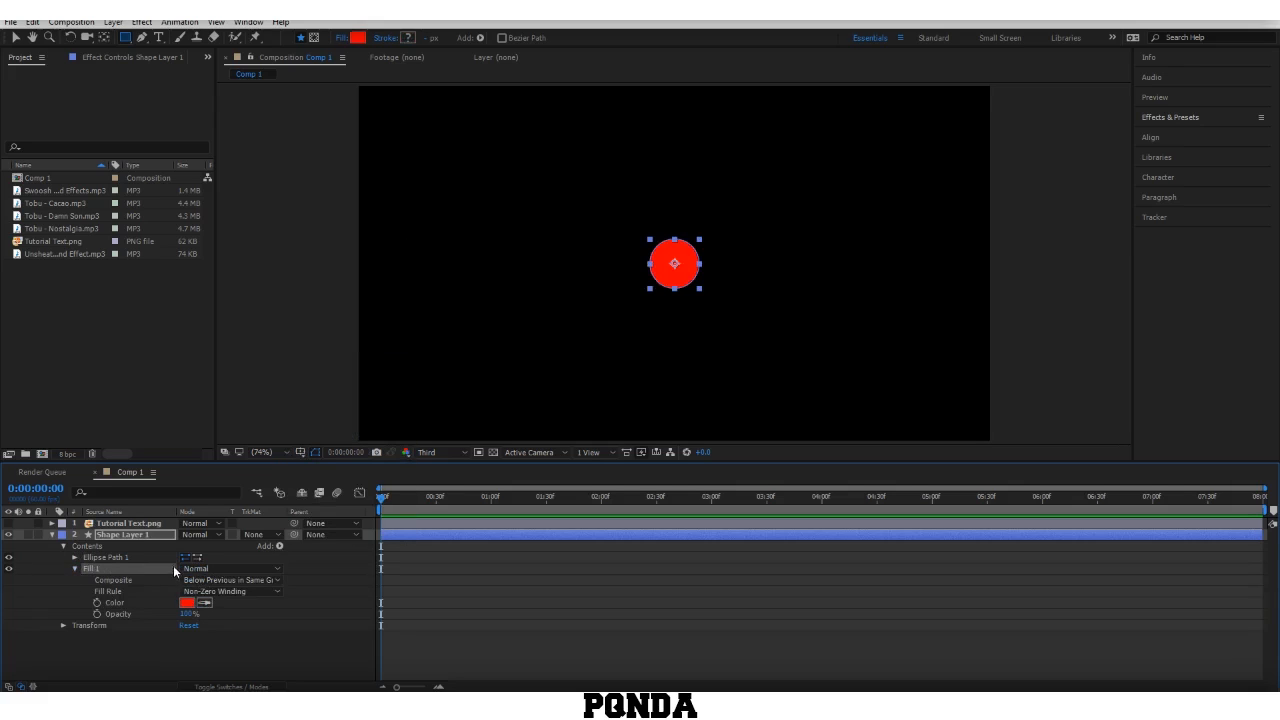
Step: Sample the dark blue of the NAME text for the ellipse's fill and lighten it to 2126CB, leaving the text layer hidden
click(8, 523)
click(204, 603)
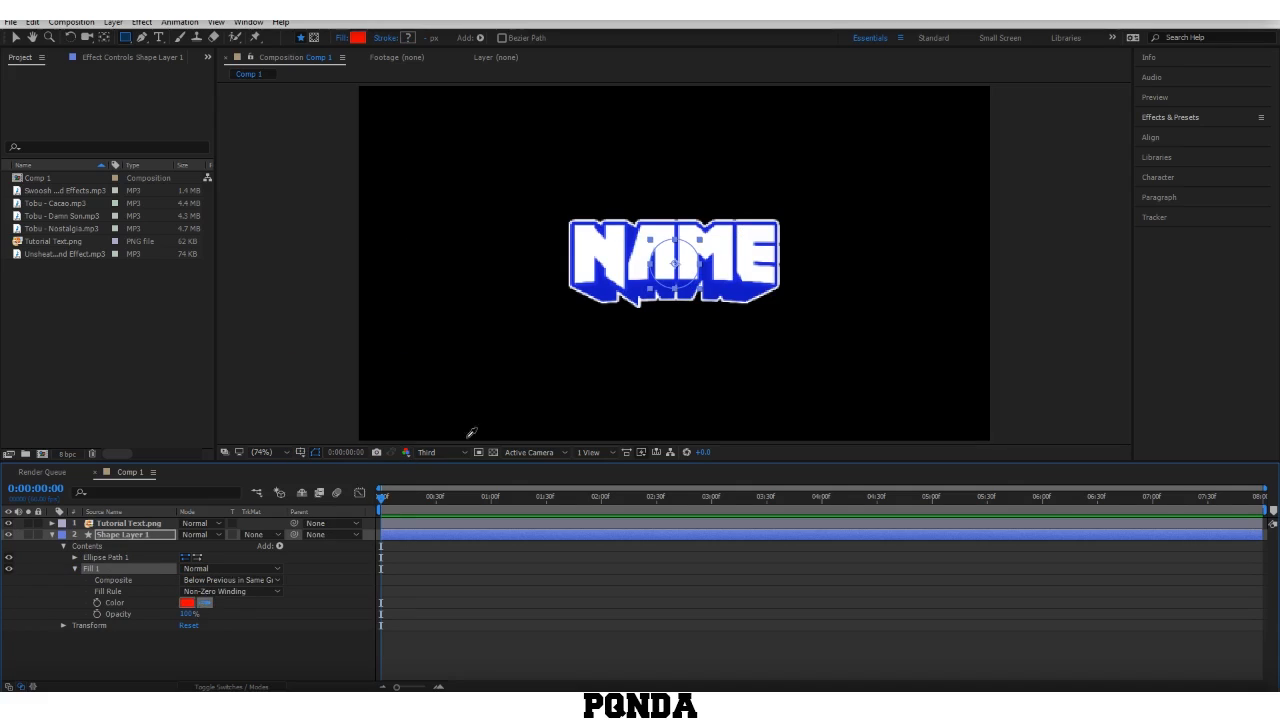
click(642, 296)
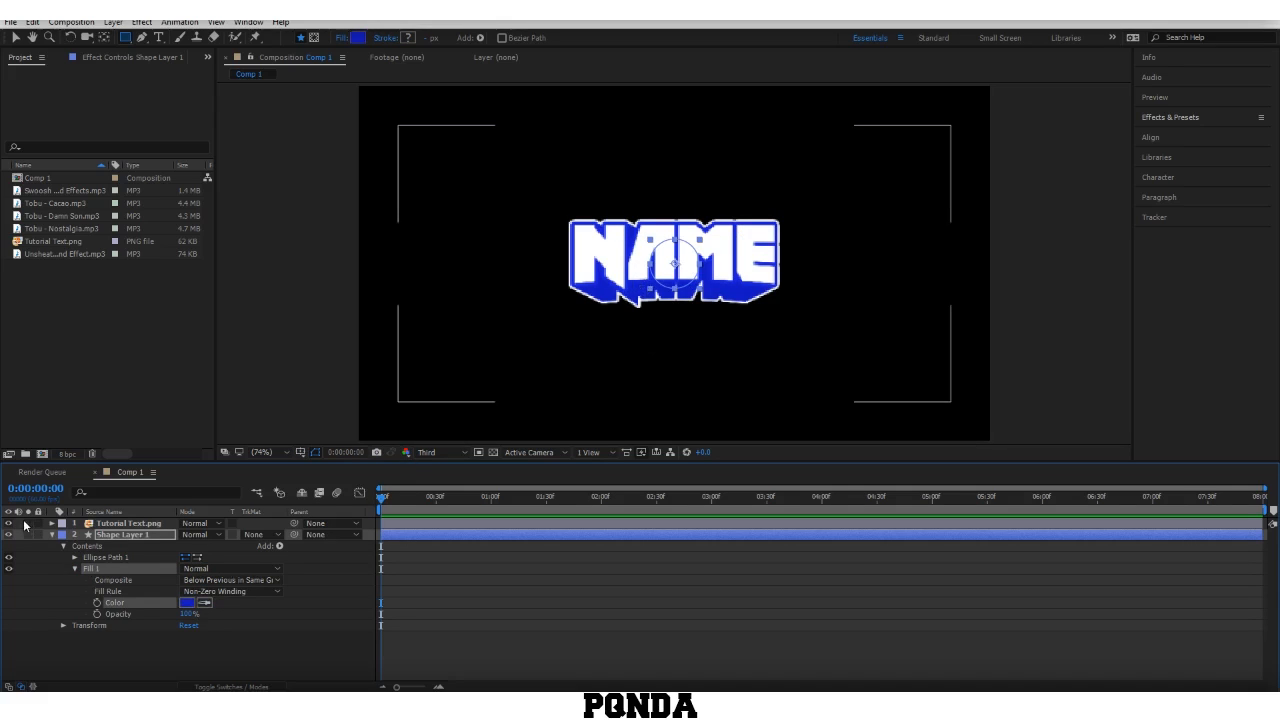
click(8, 523)
click(187, 602)
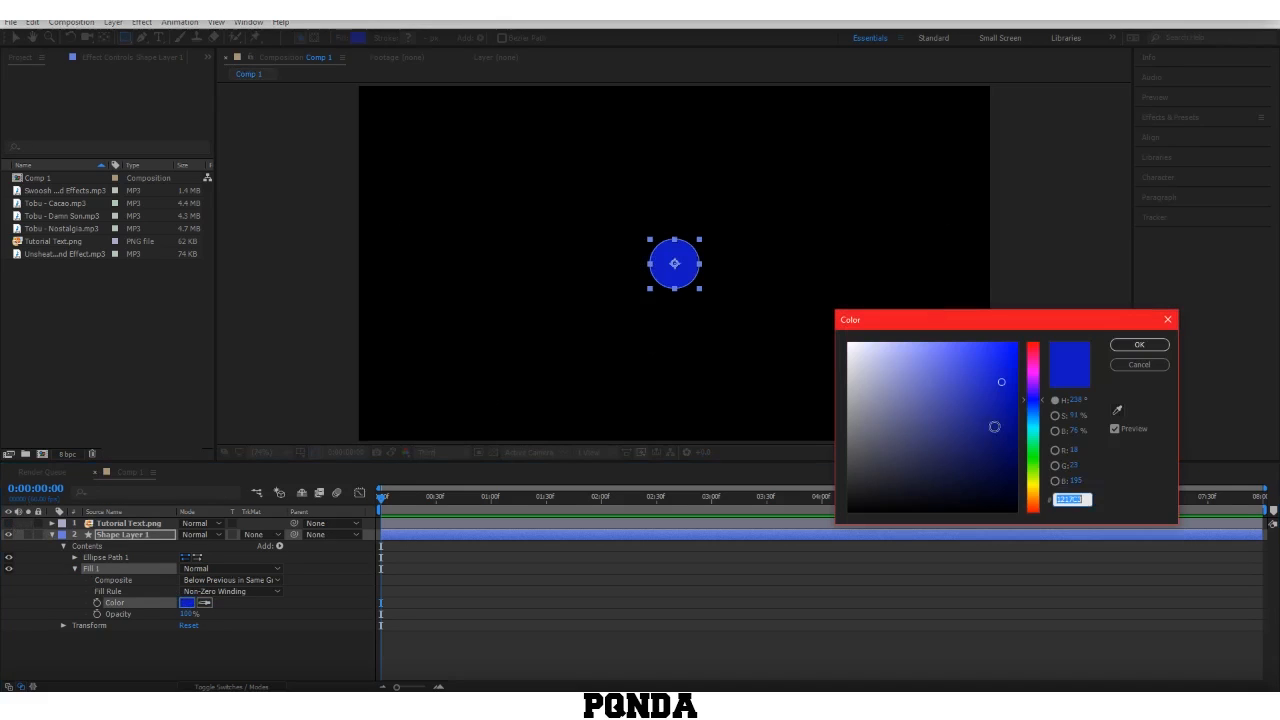
click(990, 377)
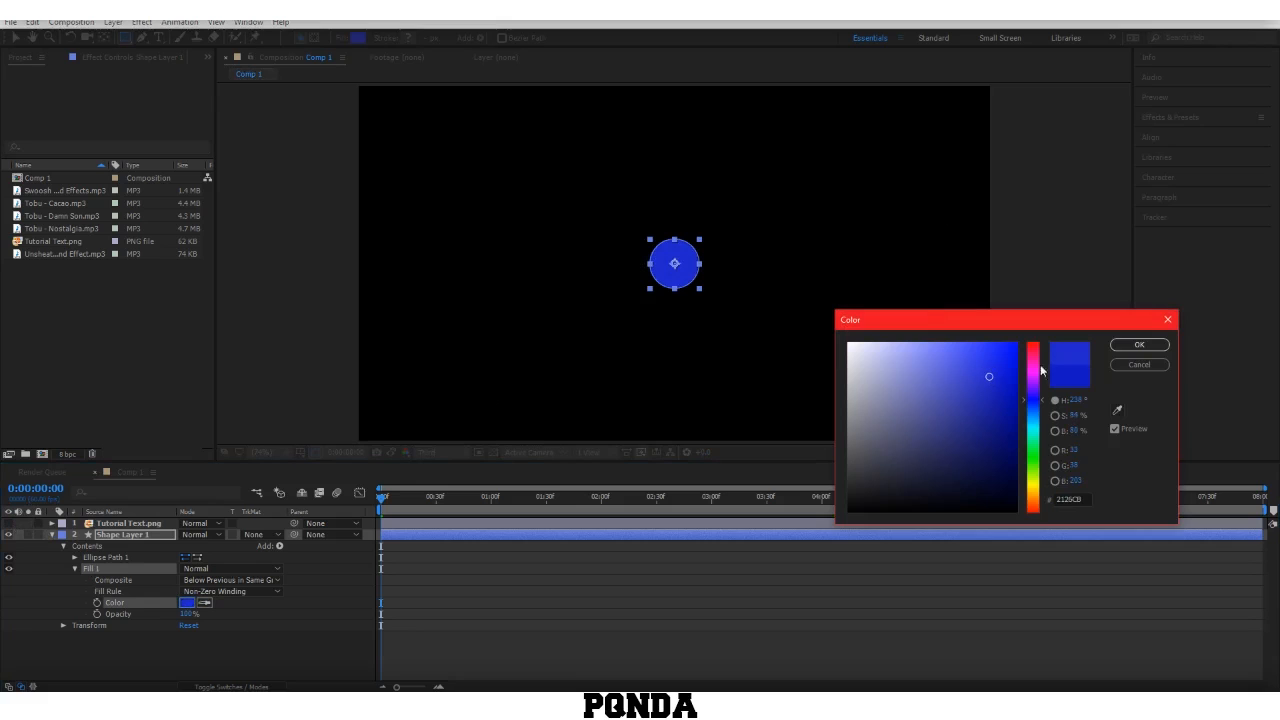
click(1139, 344)
click(446, 583)
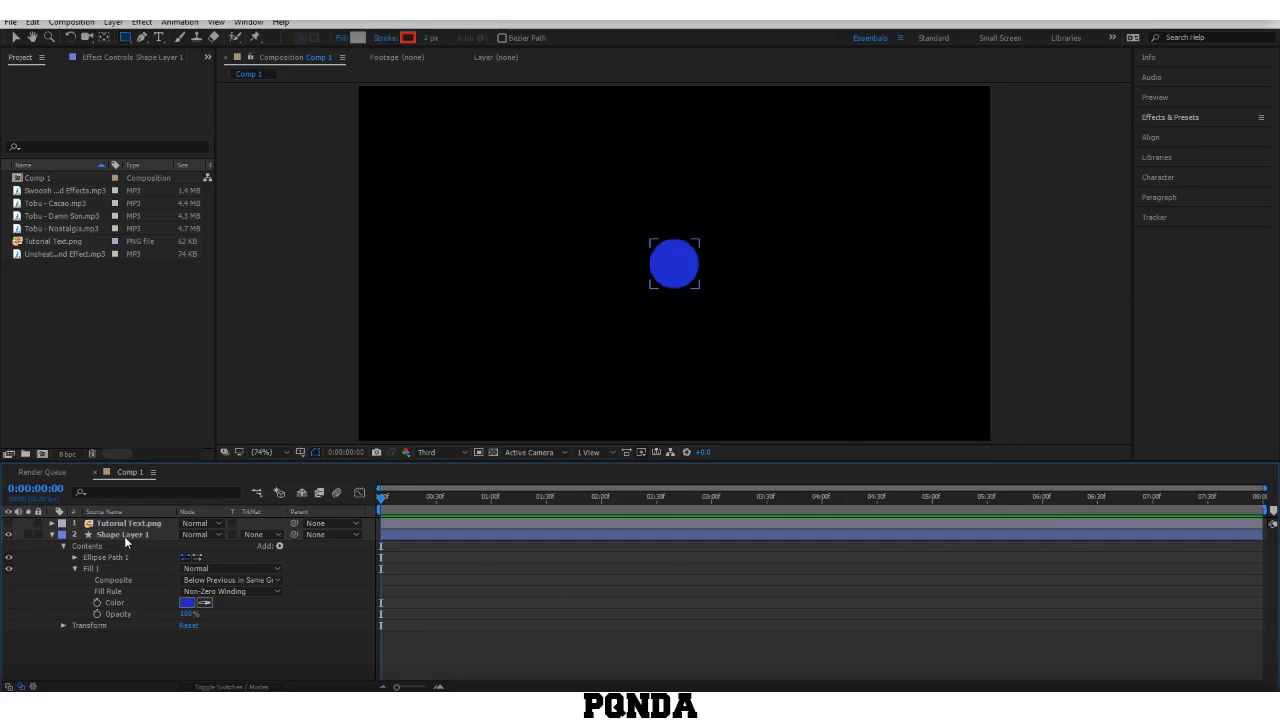
Step: Enlarge the ellipse path to a size of about 1510 by 1510 so the circle covers the whole frame
click(75, 557)
drag(197, 568, 998, 557)
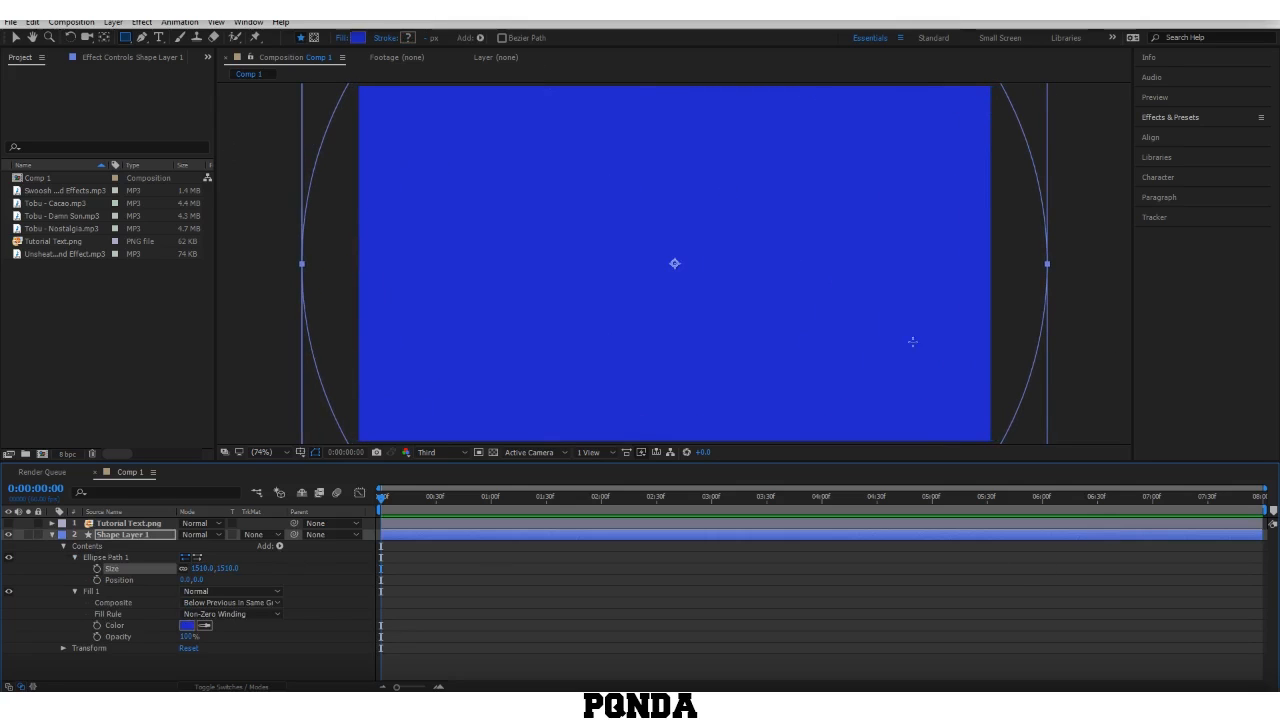
key(s)
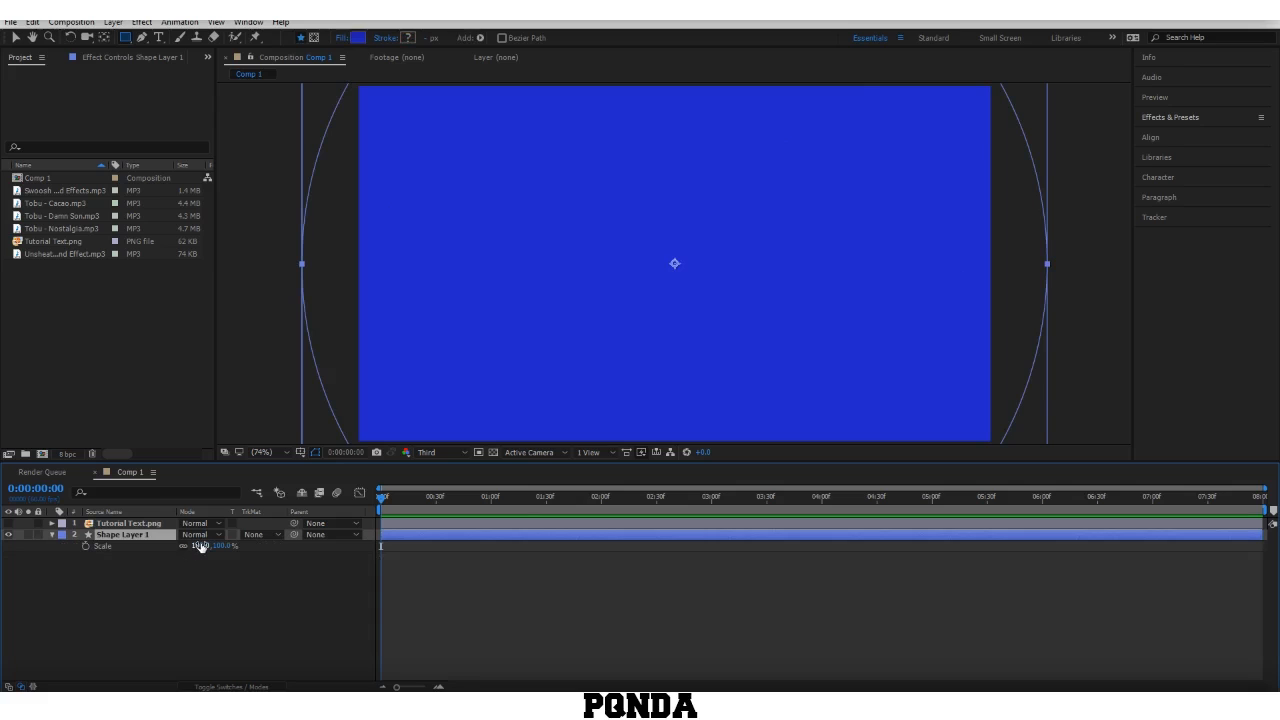
click(200, 545)
click(141, 568)
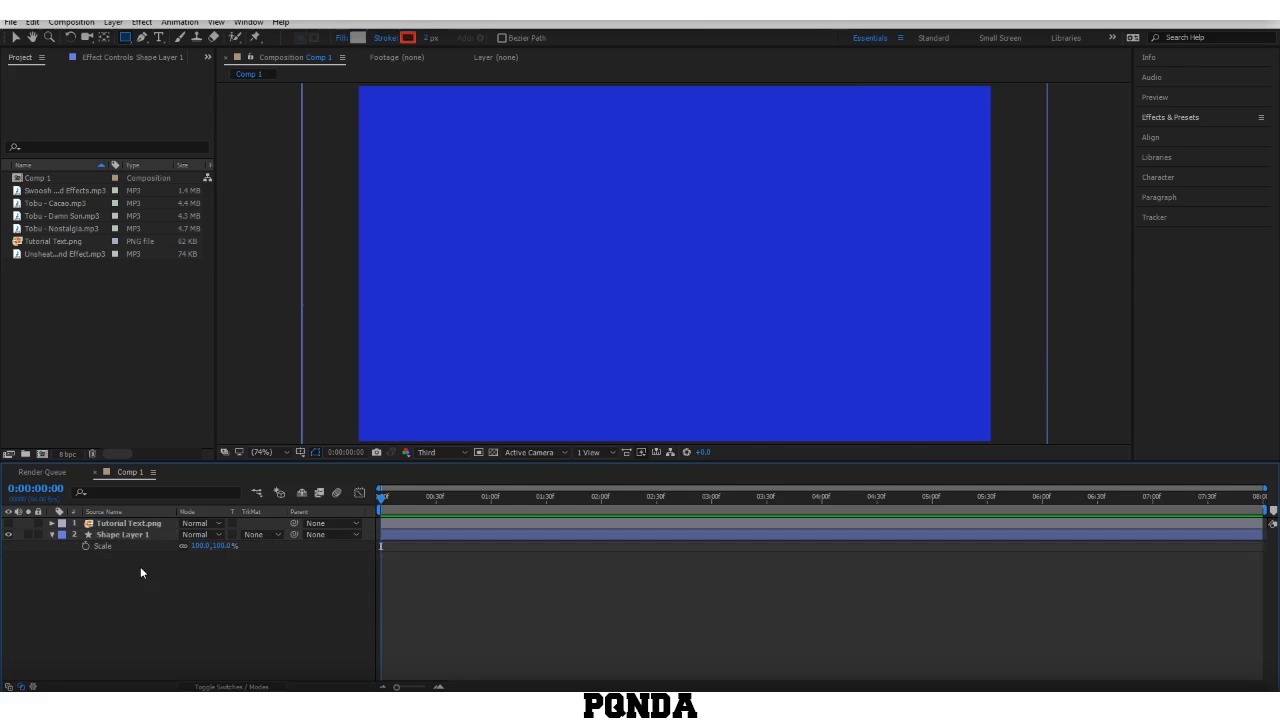
key(s)
key(s)
key(ctrl+a)
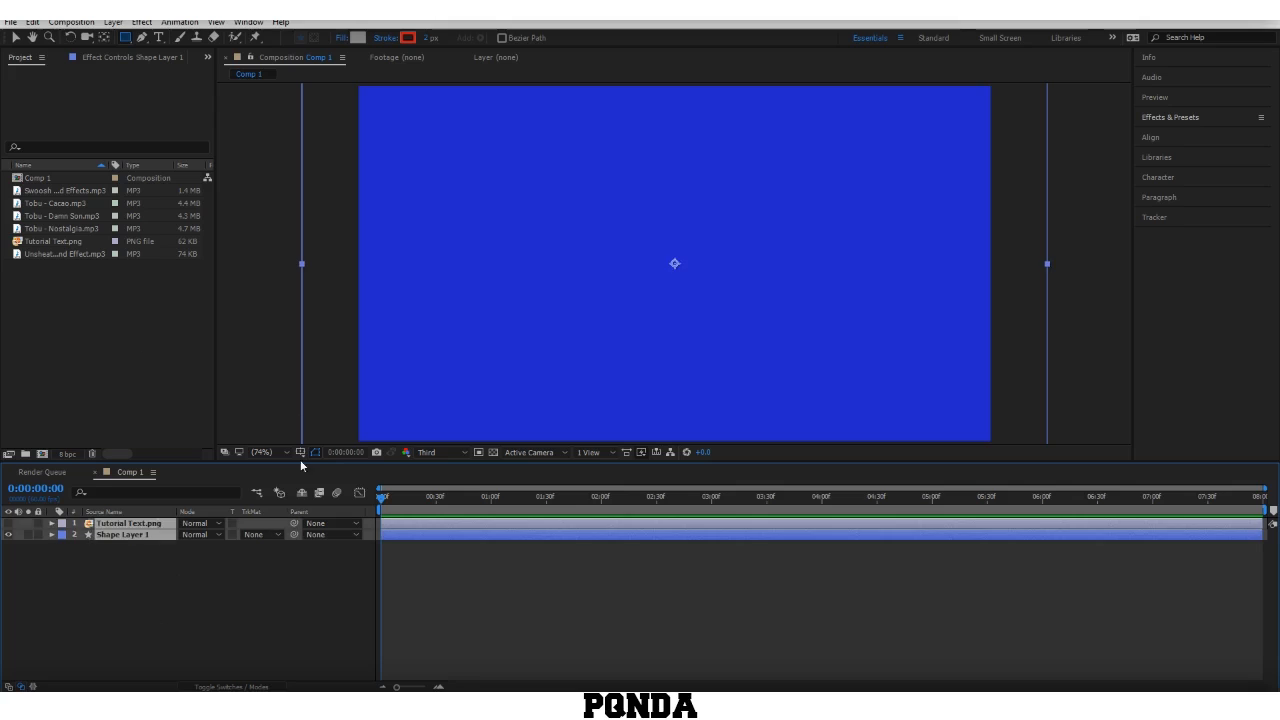
click(166, 591)
Step: Set Shape Layer 1's Scale to 0% and start keyframing it at 0:00
click(136, 536)
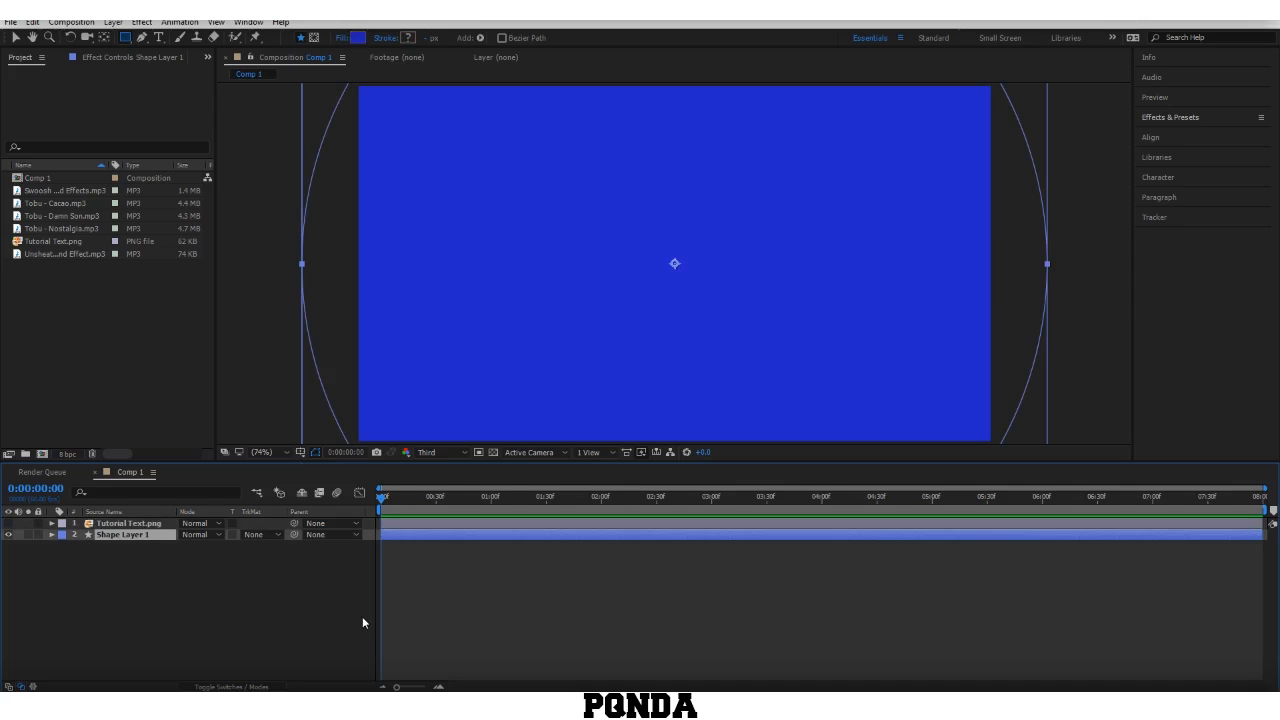
key(s)
click(190, 580)
key(ctrl+a)
click(184, 591)
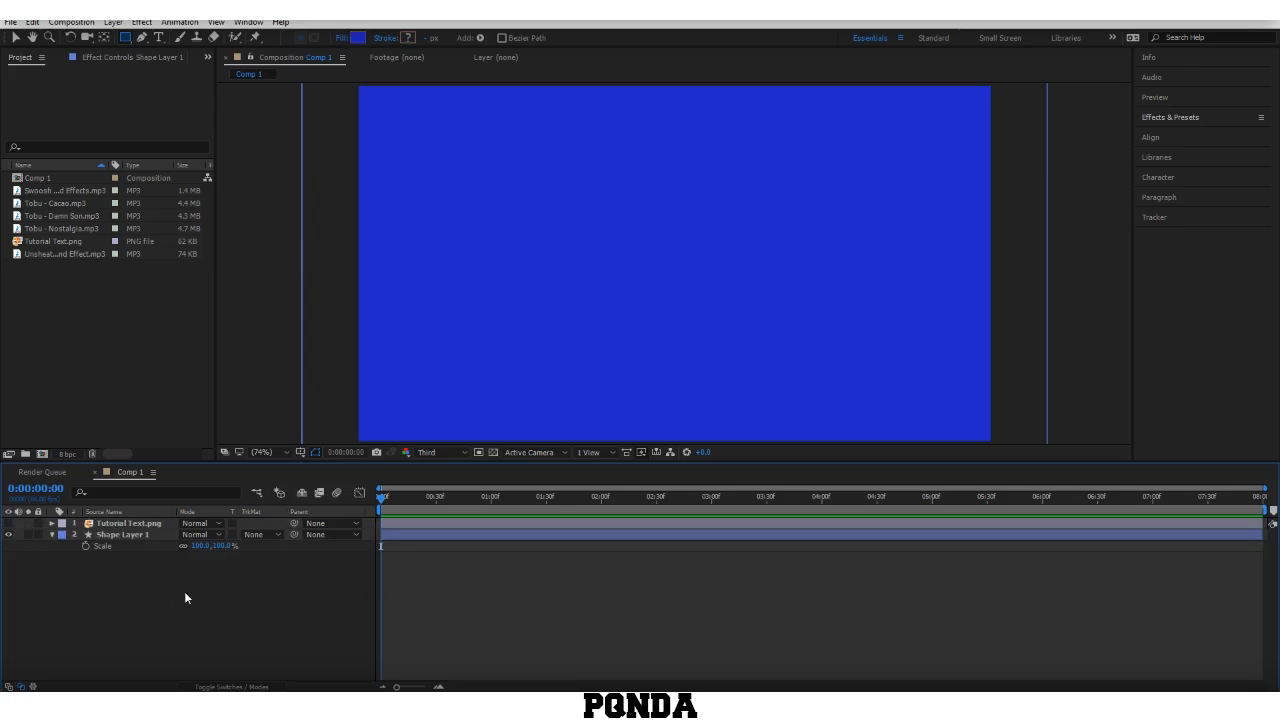
click(200, 546)
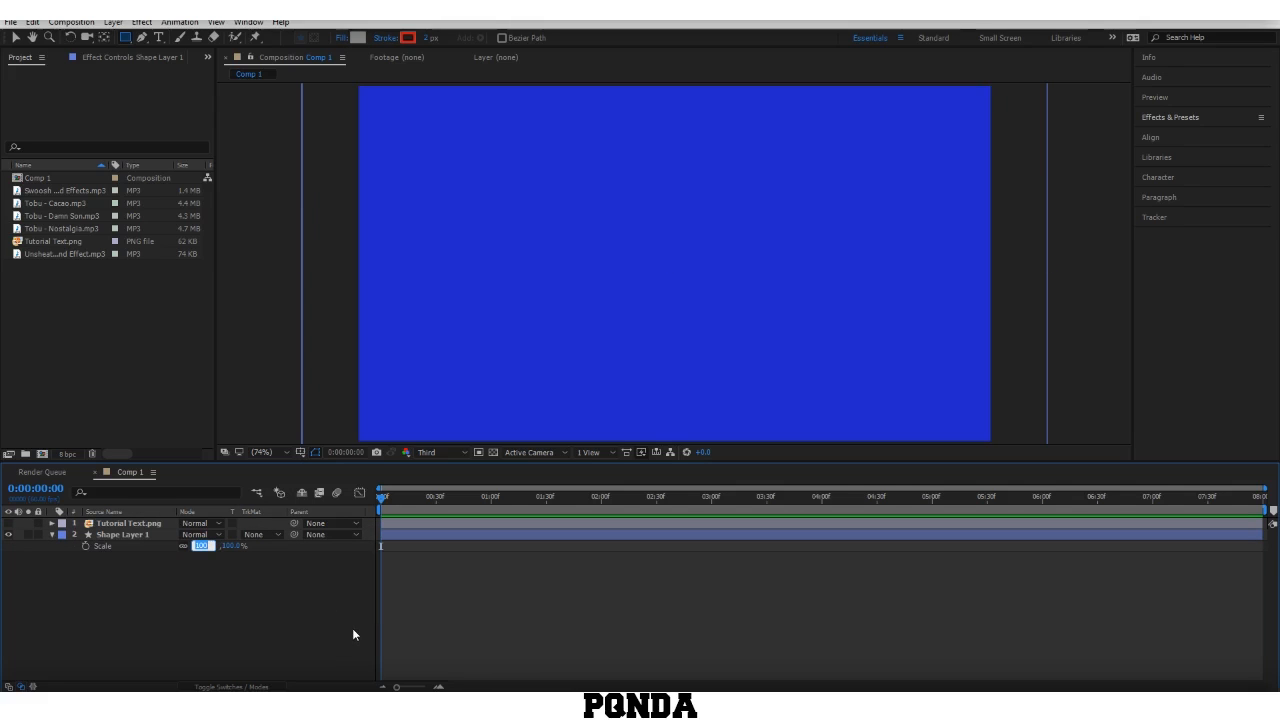
text(0)
key(Return)
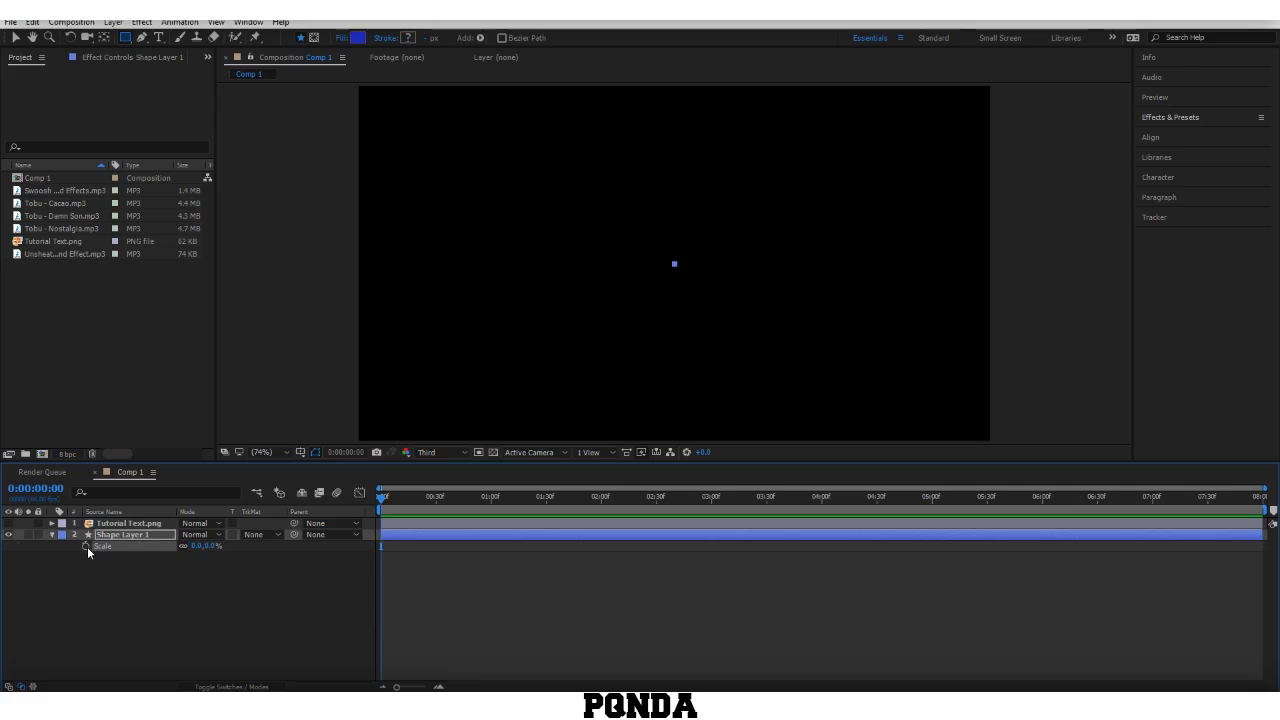
click(87, 546)
Step: Add a Scale keyframe of 100% at 1:00 on Shape Layer 1 and scrub back through the growth
click(490, 497)
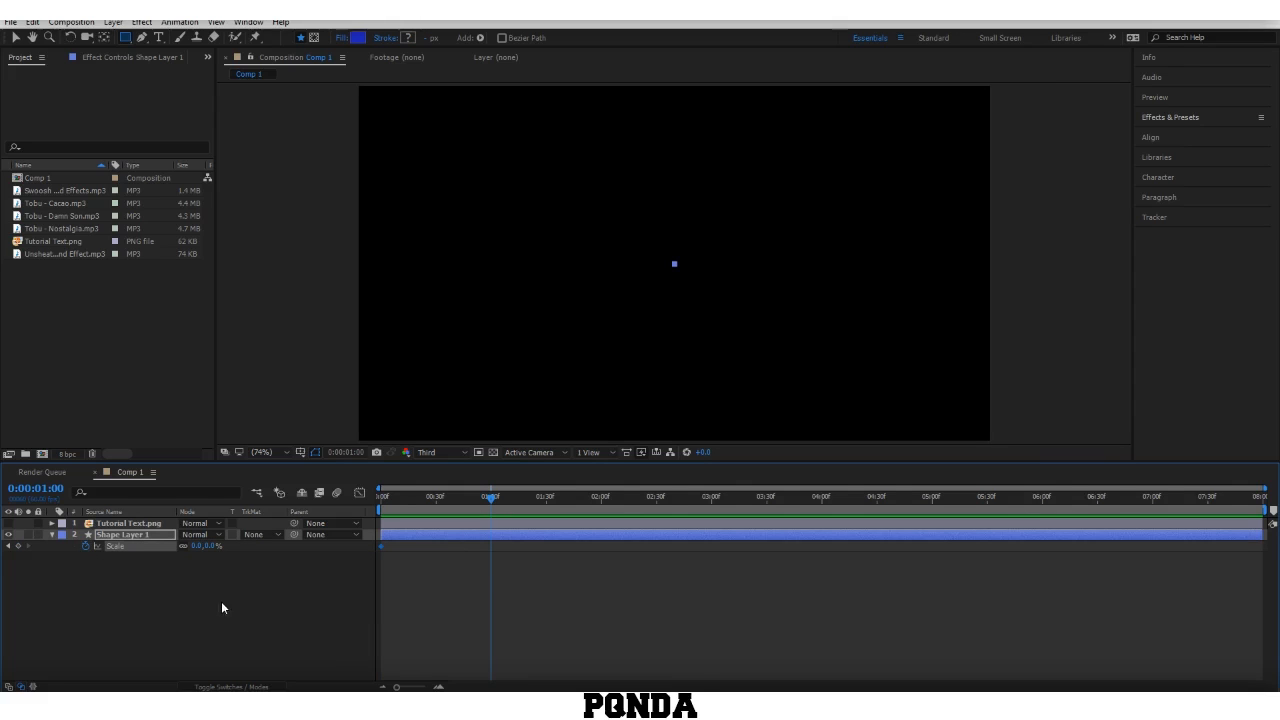
click(196, 562)
click(197, 546)
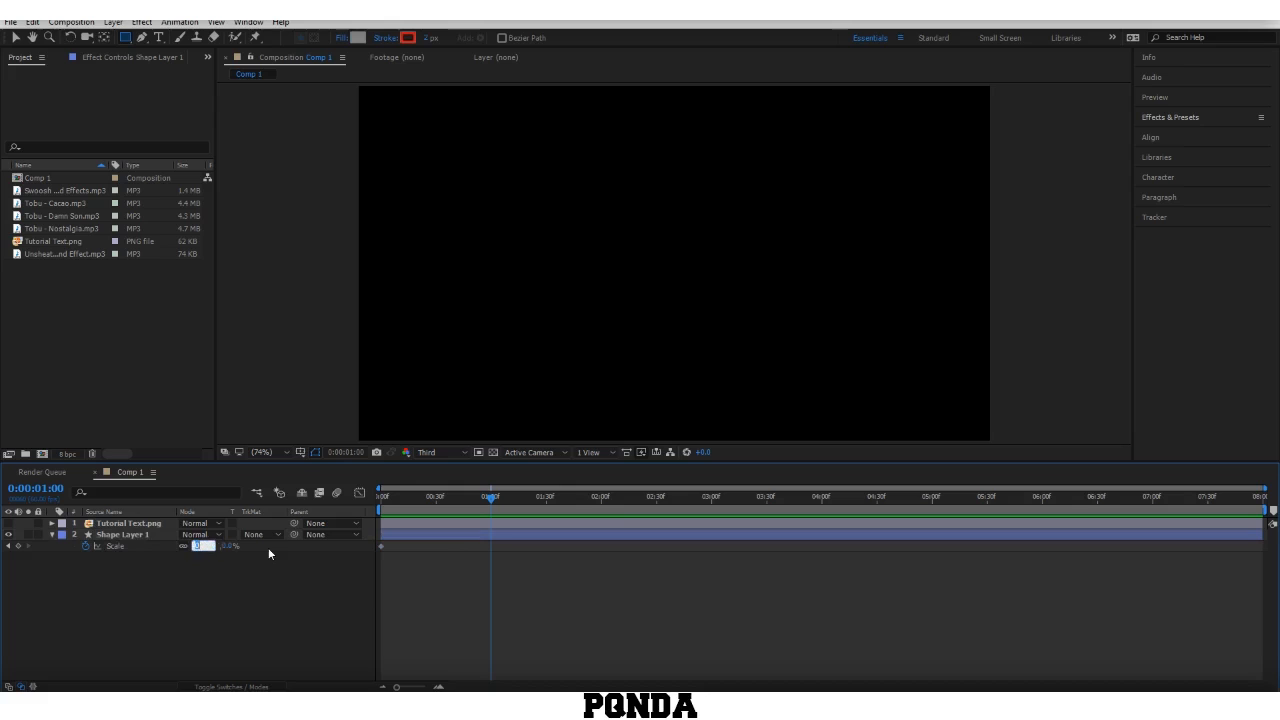
text(100)
key(Return)
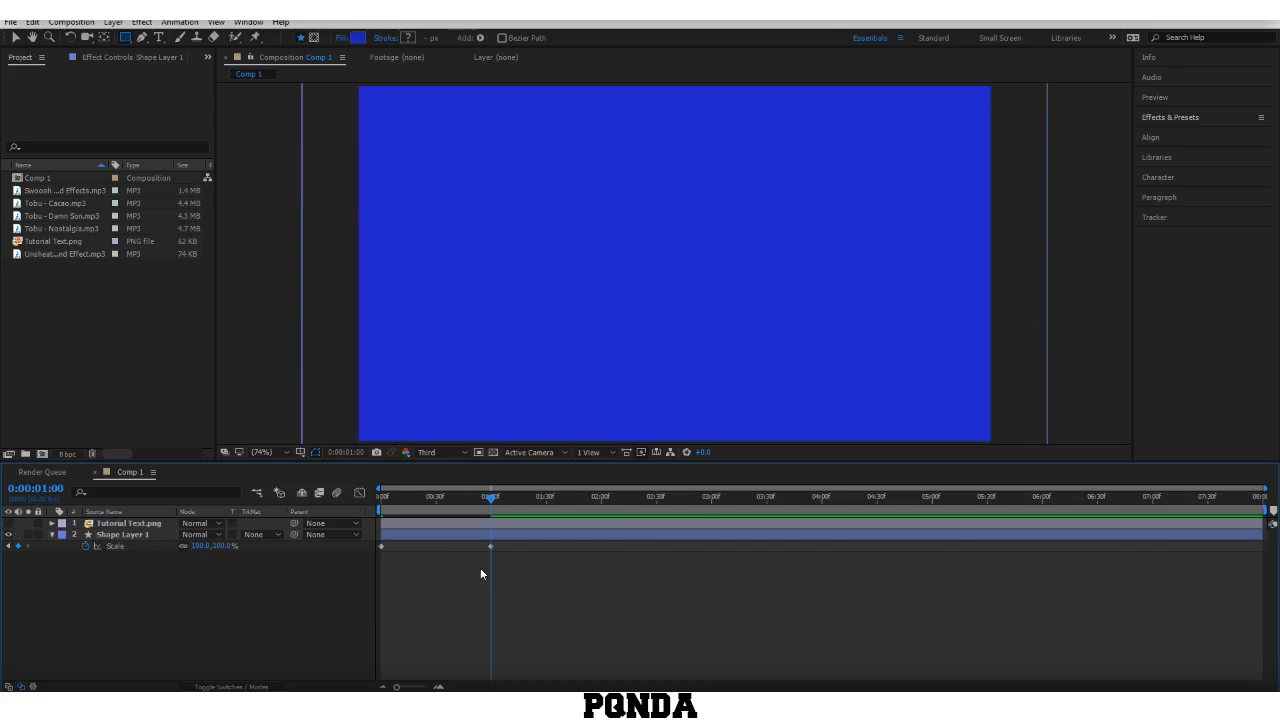
drag(483, 500, 449, 518)
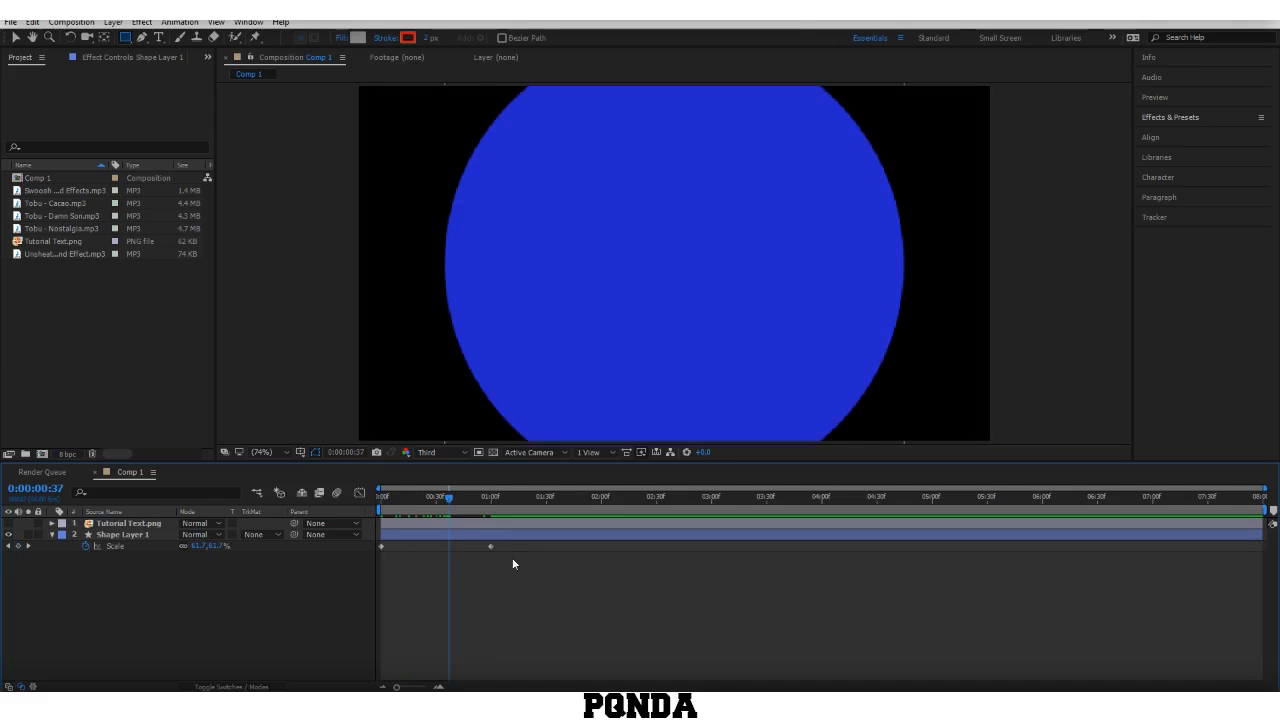
Step: Try Easy Ease on both Scale keyframes of Shape Layer 1 and undo it
drag(510, 559, 389, 546)
key(F9)
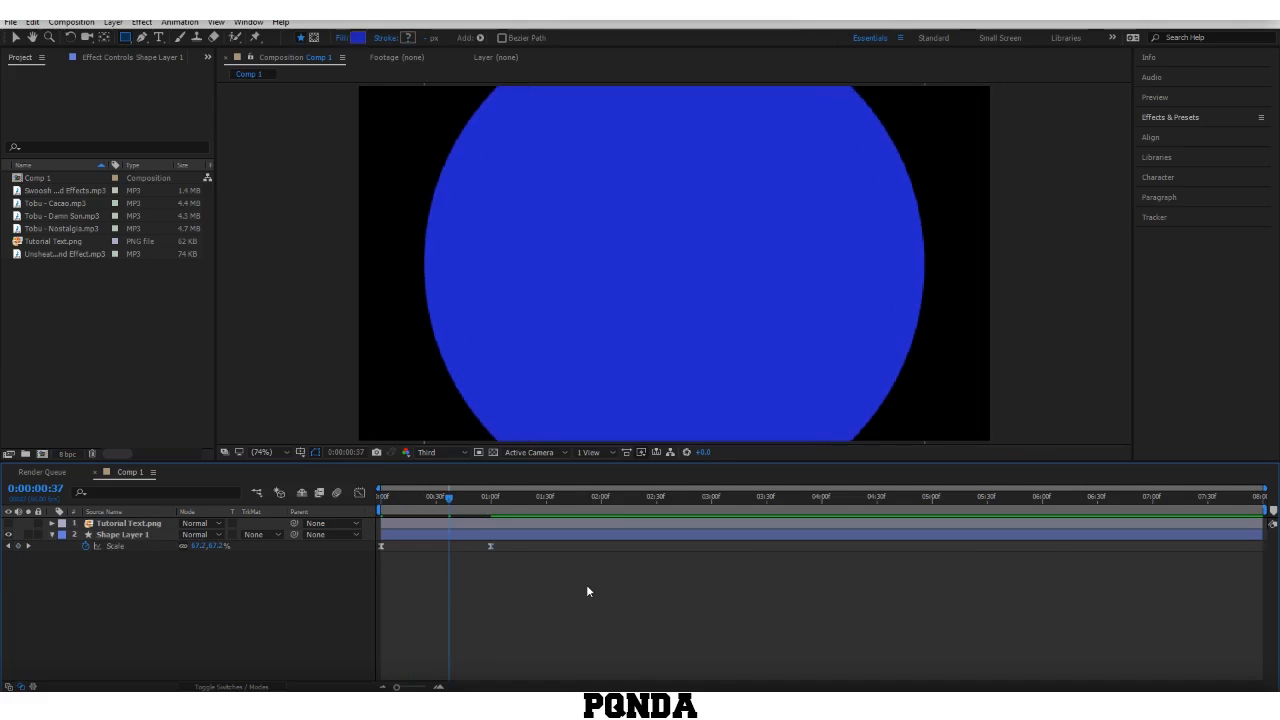
click(490, 547)
key(ctrl+z)
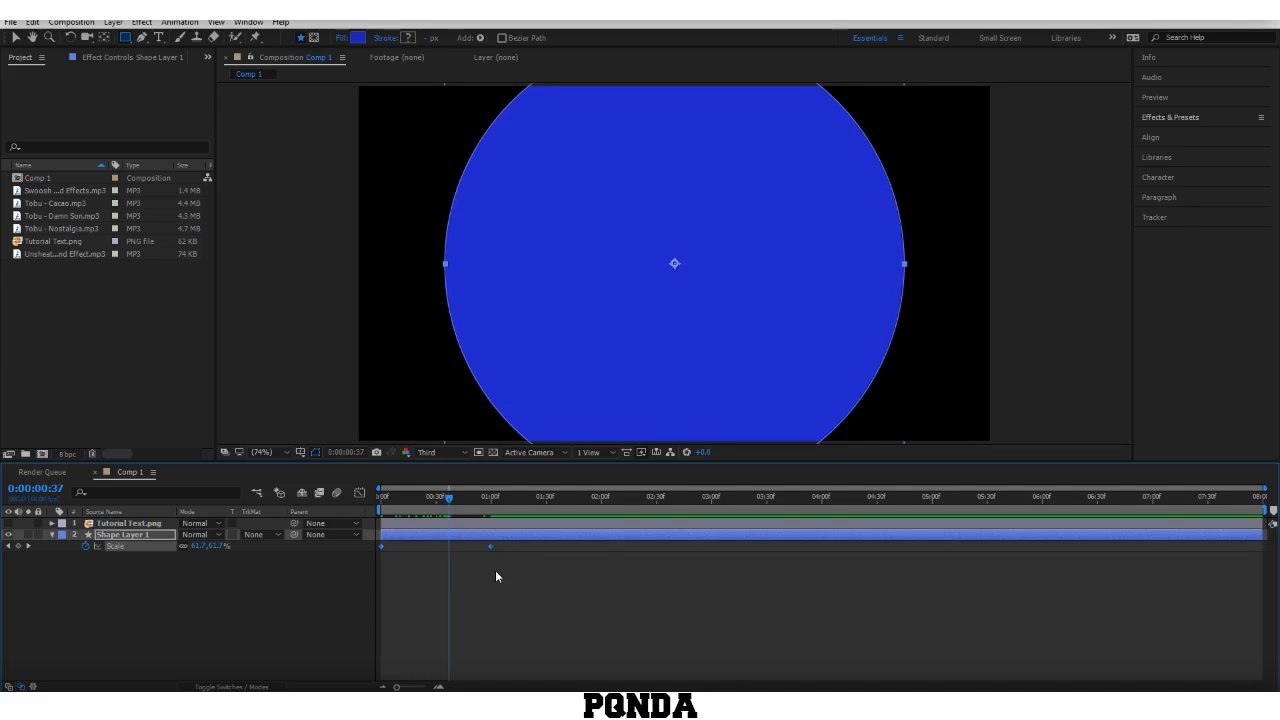
Step: Apply Easy Ease to both Scale keyframes of Shape Layer 1 and preview the animation from the start
click(496, 591)
click(490, 546)
drag(522, 590, 318, 541)
click(477, 570)
drag(519, 570, 373, 542)
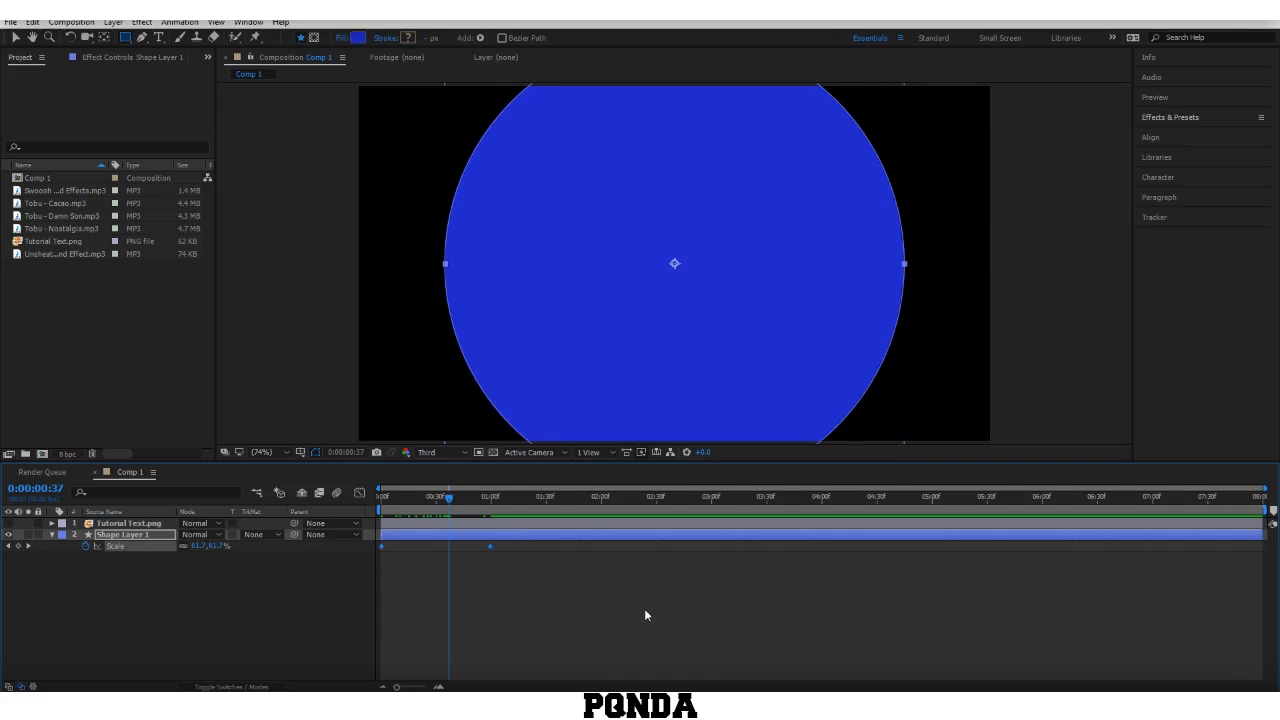
key(F9)
click(520, 604)
drag(555, 598, 376, 540)
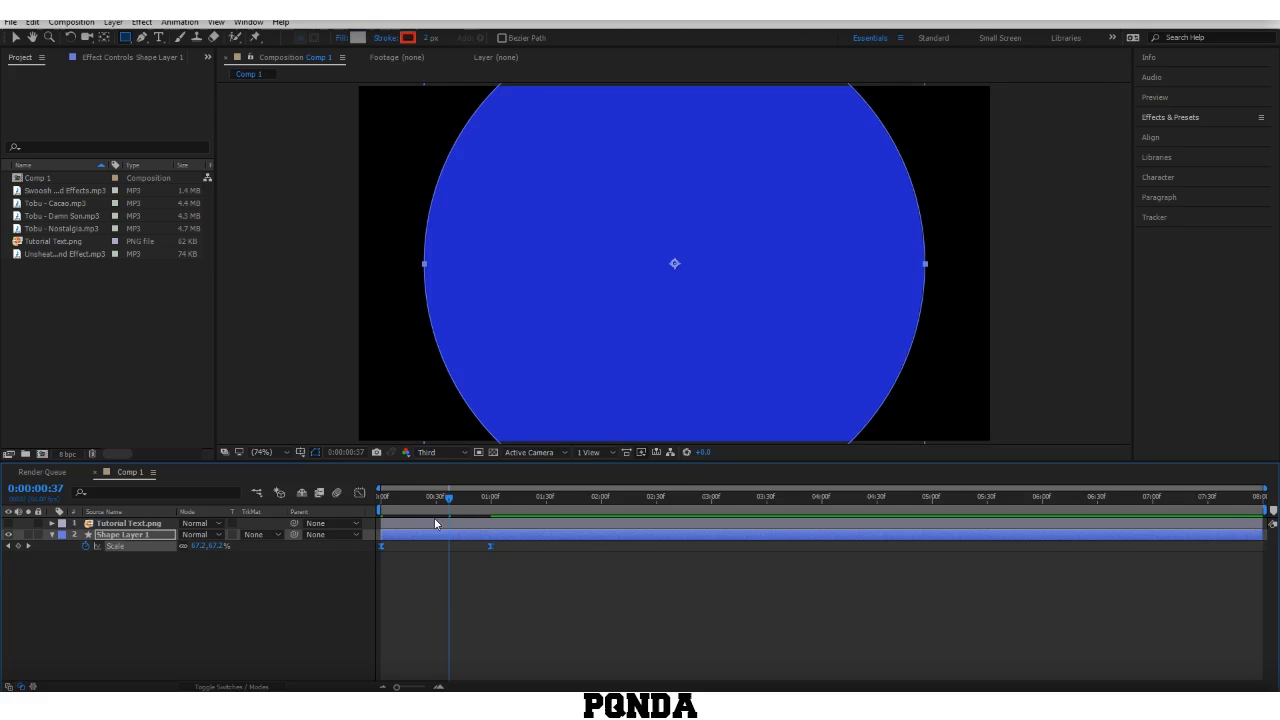
drag(443, 513, 363, 523)
key(space)
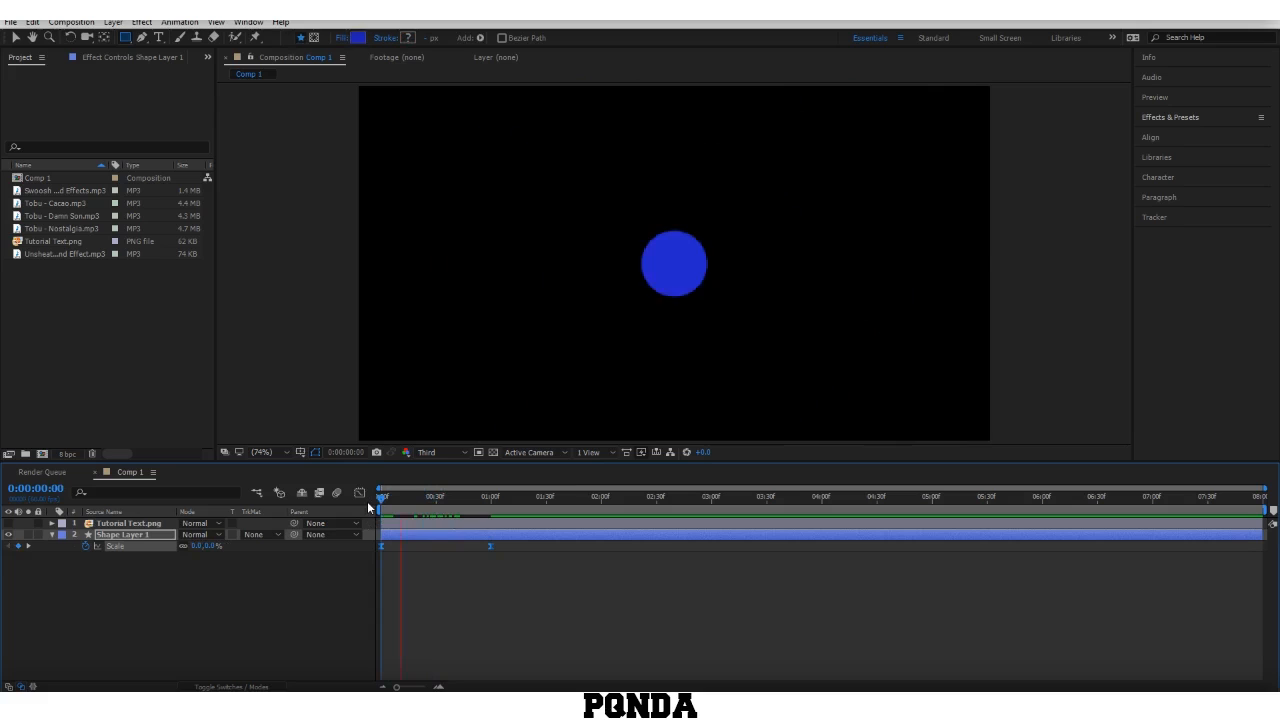
key(space)
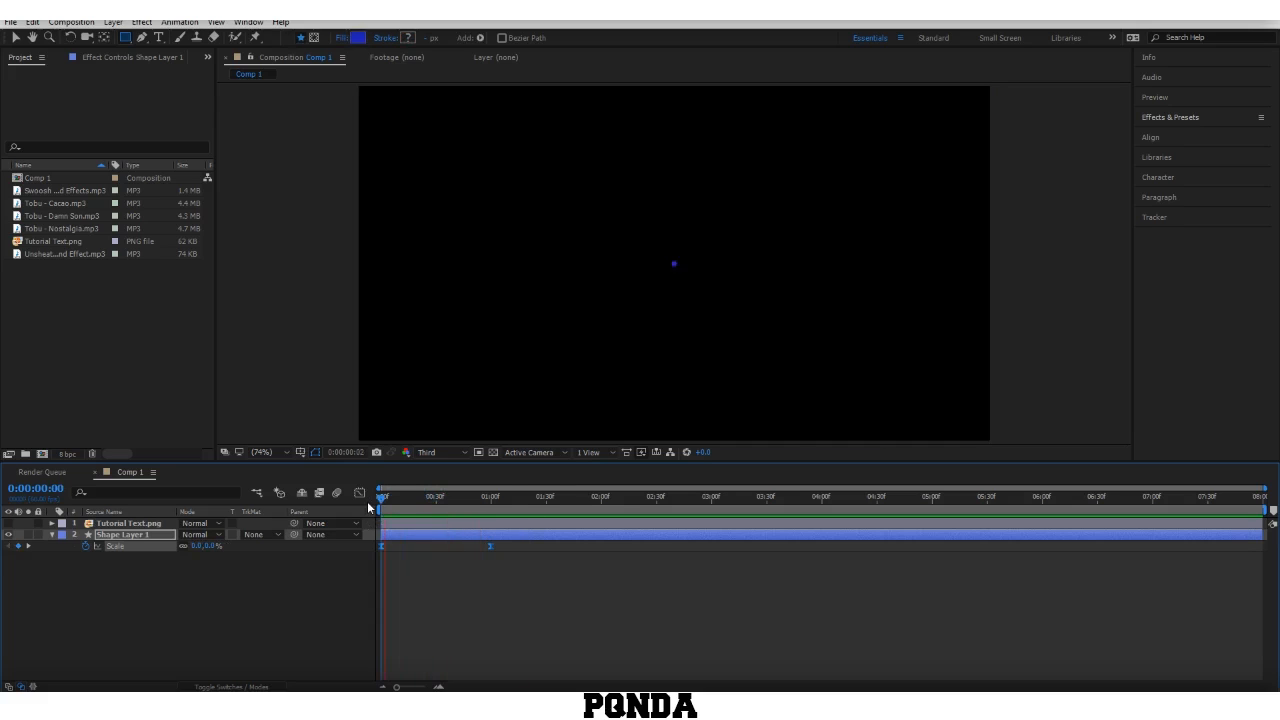
key(space)
key(space)
Step: Reshape the Scale speed graph into a sharp peak around 0:30 with slow ends and play it back
drag(561, 572, 346, 528)
click(360, 492)
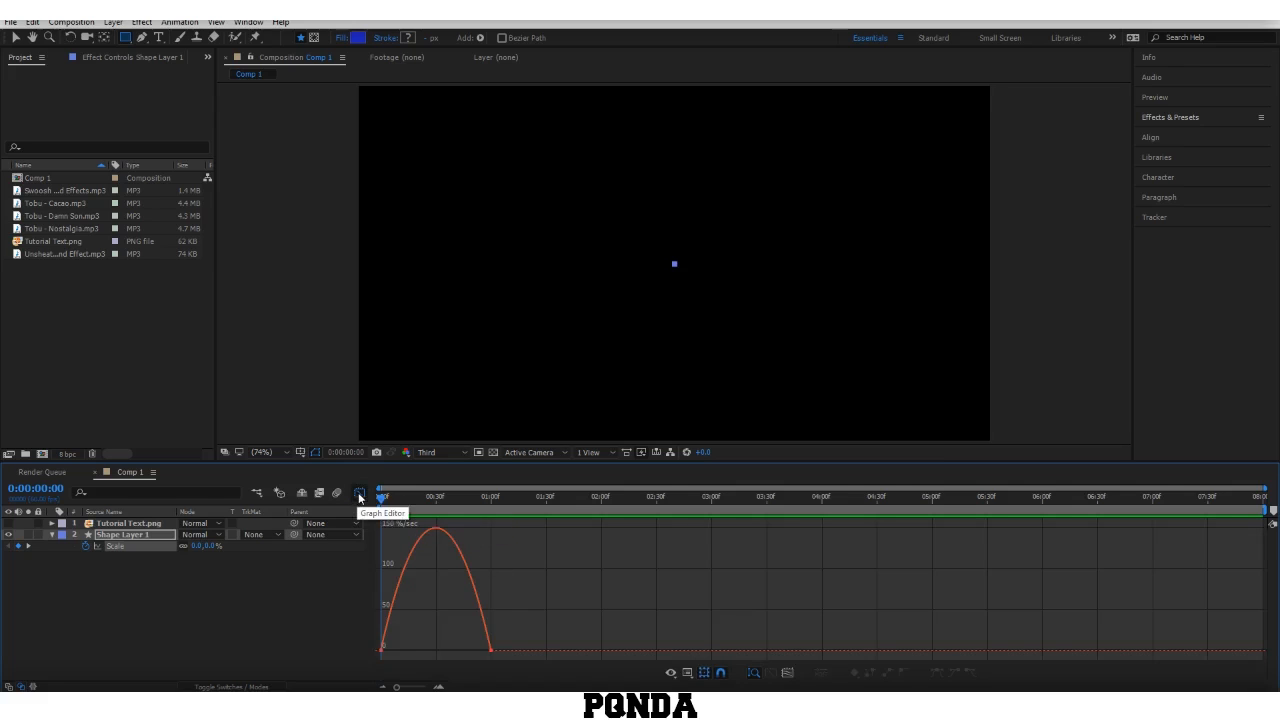
drag(565, 620, 447, 652)
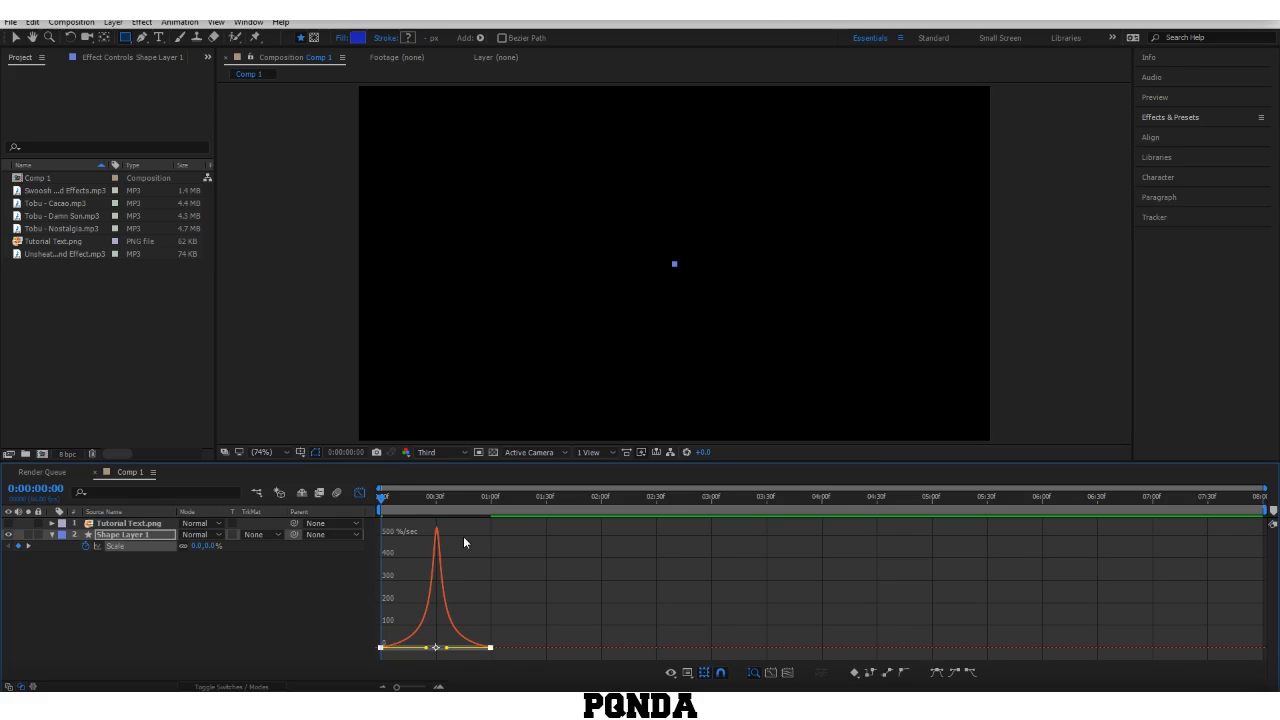
key(space)
key(space)
Step: Close the graph view and delay the ending Scale keyframe to about 1:18, previewing the slower growth
click(359, 492)
drag(491, 547, 523, 548)
click(550, 572)
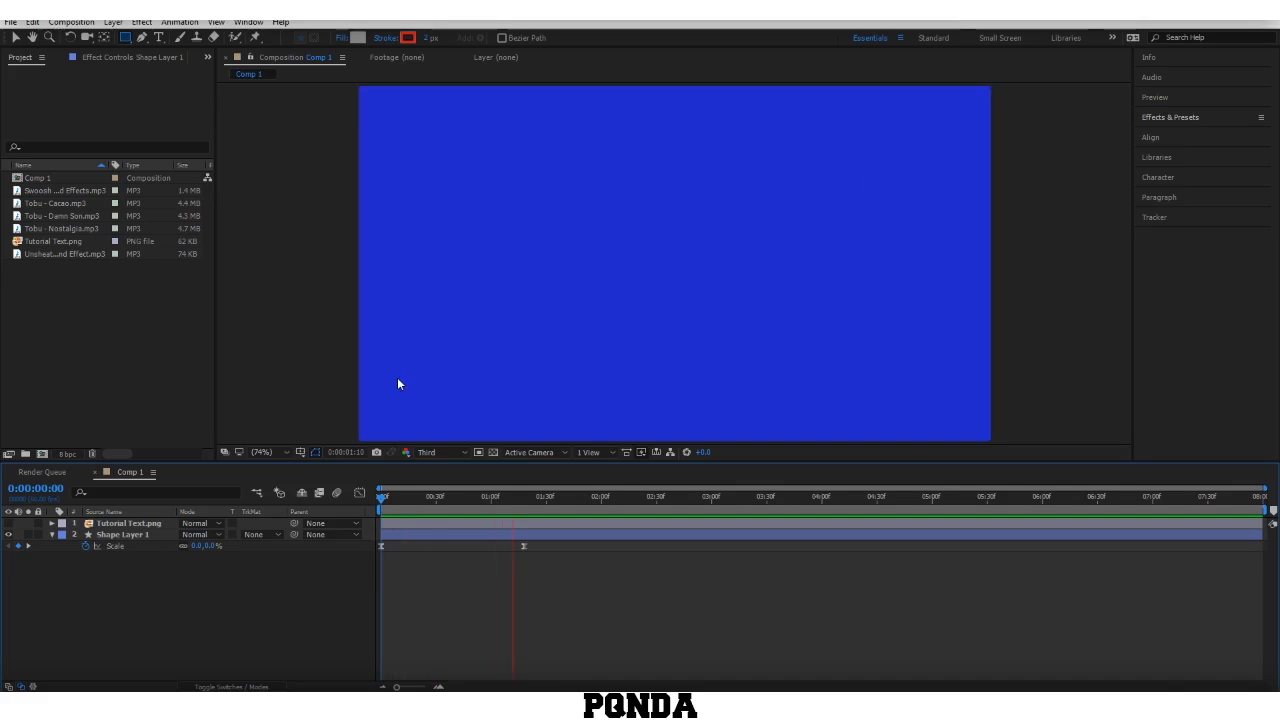
key(space)
Step: Examine the Scale animation as a value graph and as a speed graph, and return to the layer bars
drag(582, 611, 266, 491)
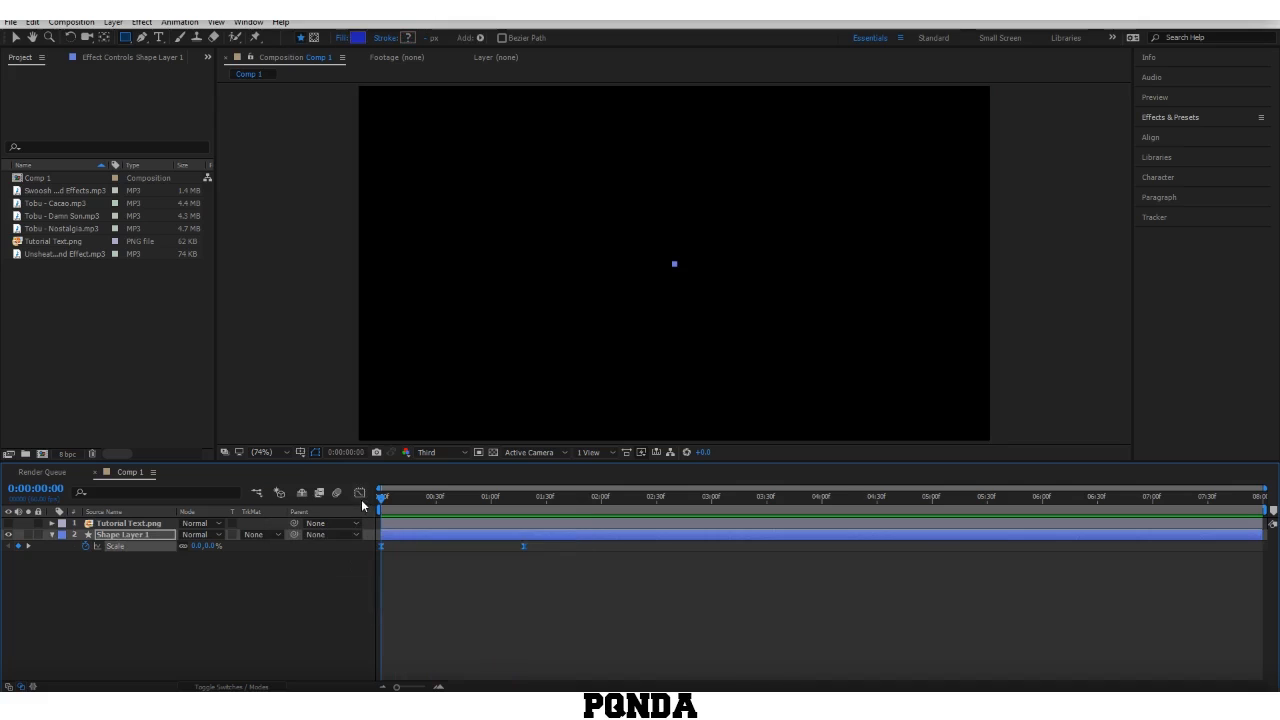
click(360, 492)
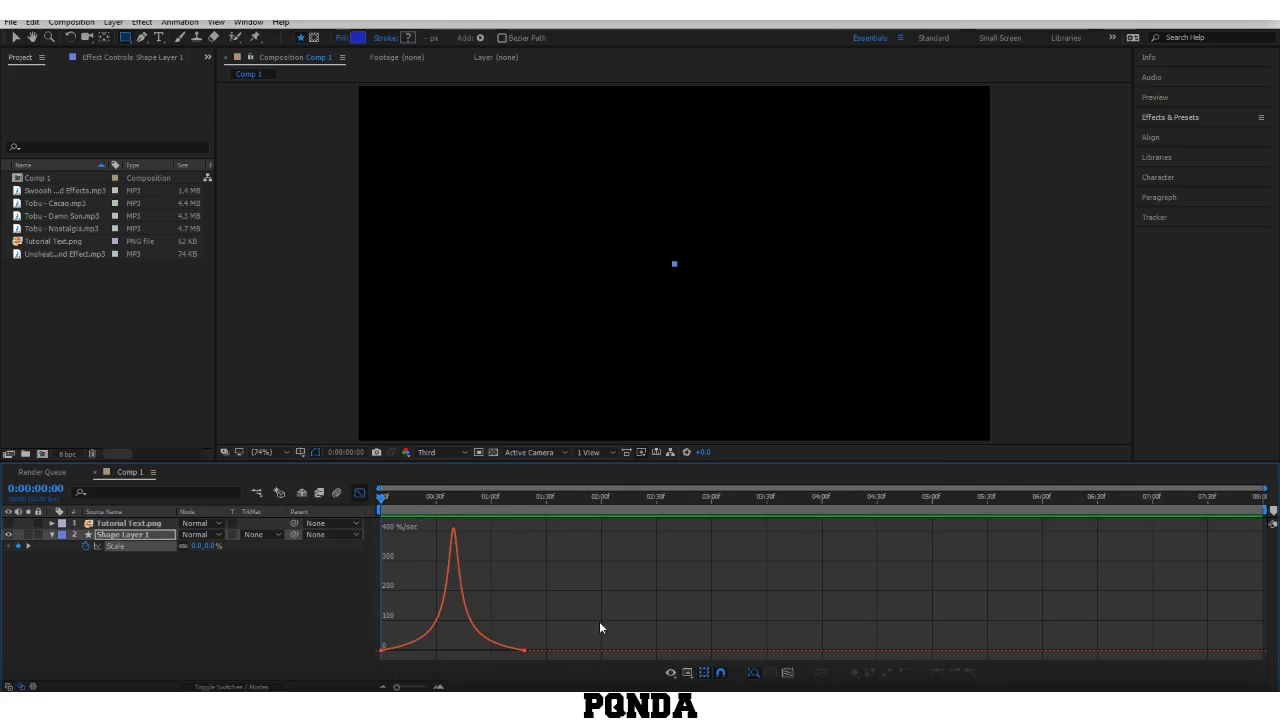
click(470, 632)
click(527, 629)
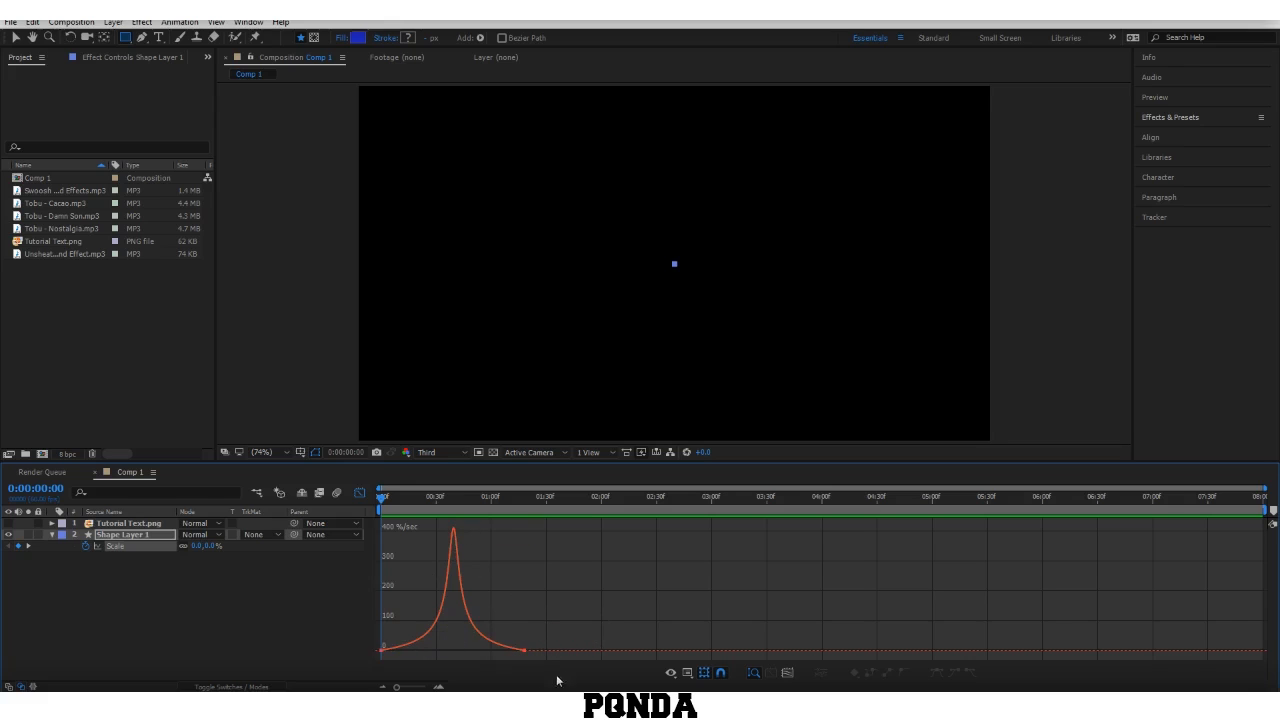
click(672, 673)
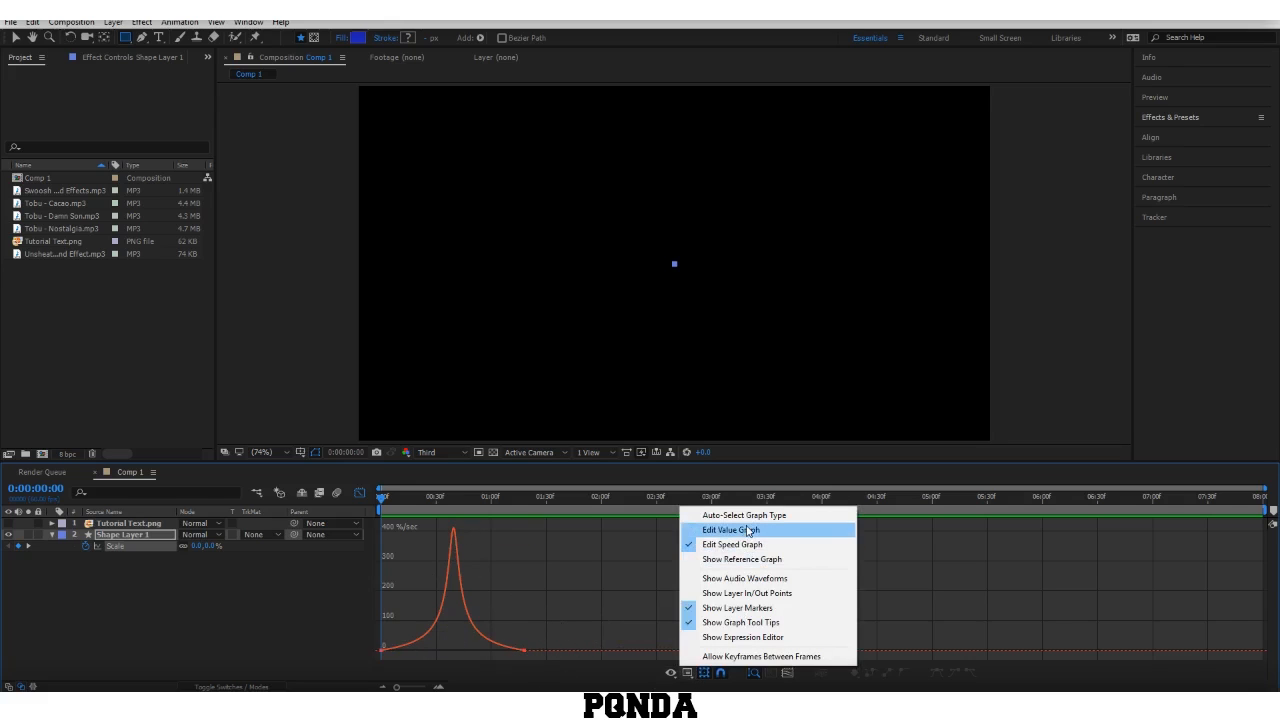
click(746, 530)
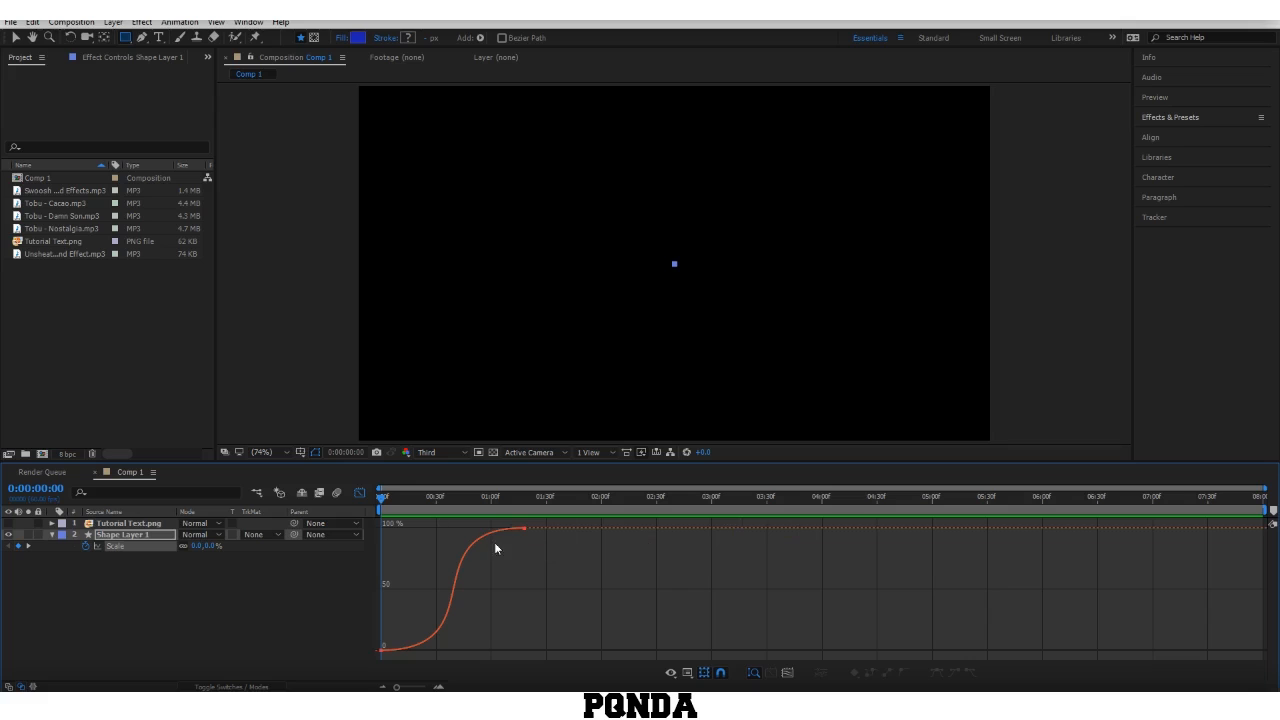
click(684, 675)
click(700, 530)
click(688, 673)
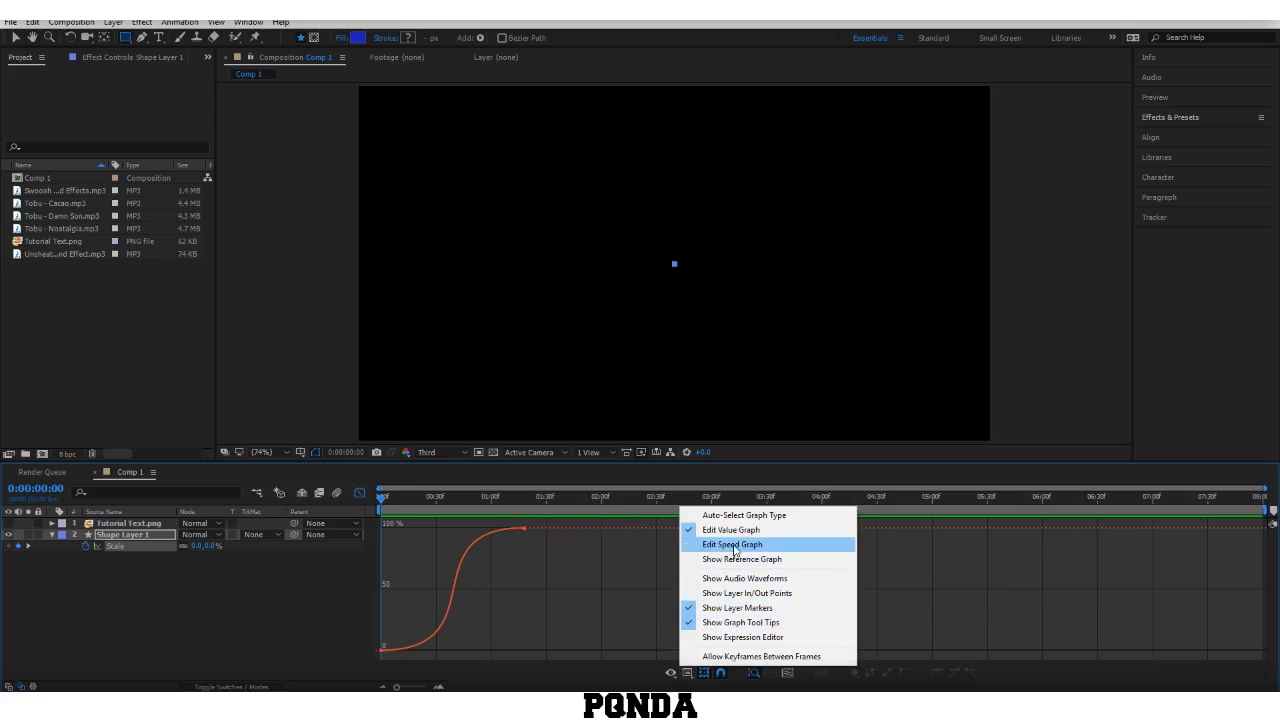
click(694, 543)
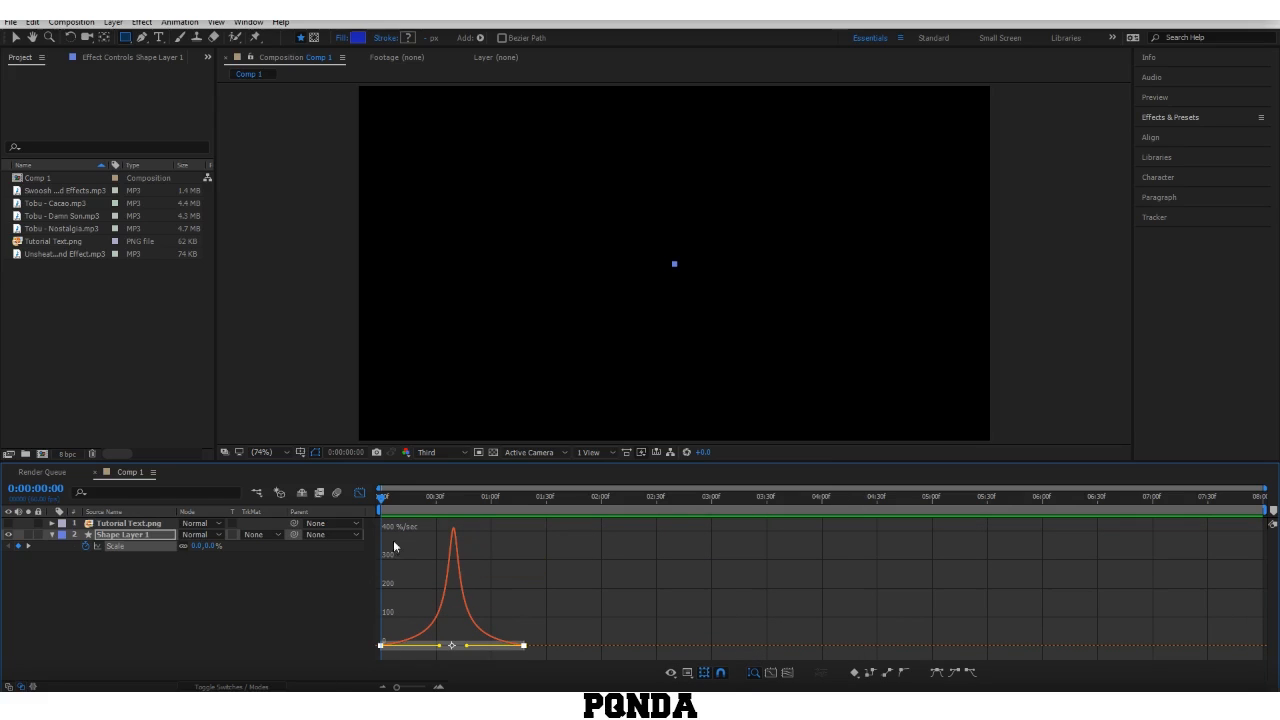
click(359, 492)
click(520, 577)
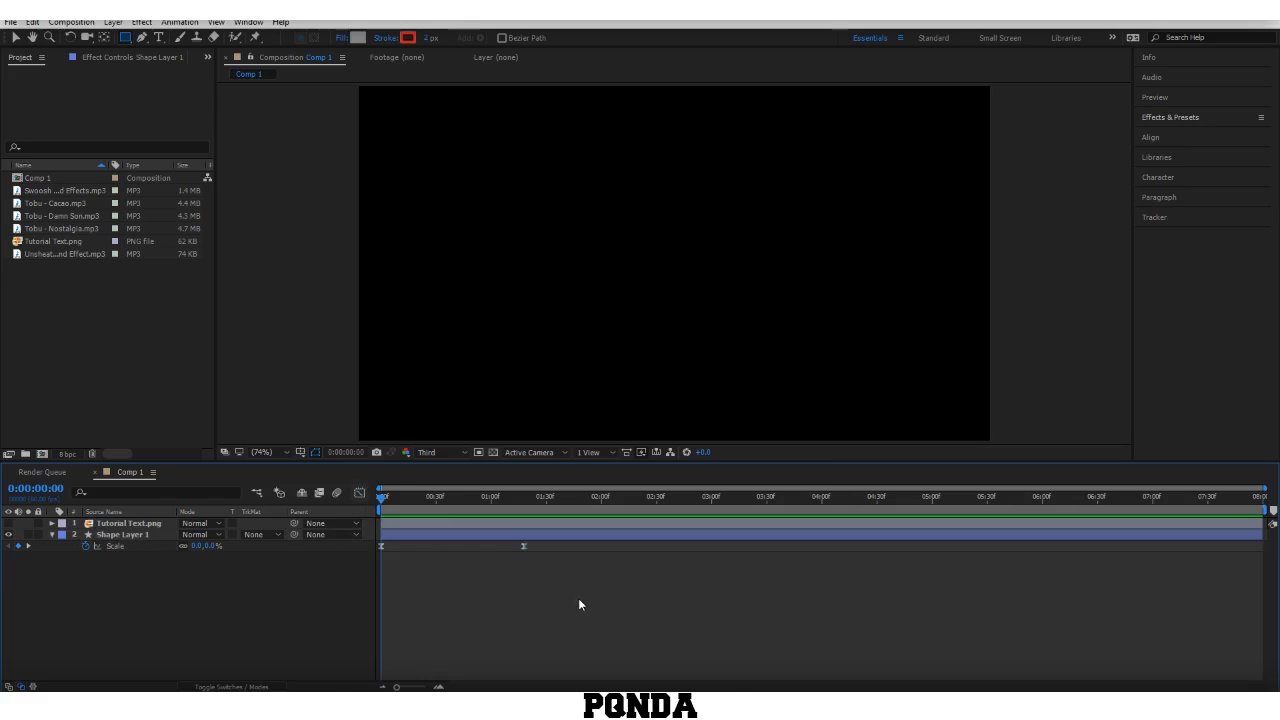
Step: Collapse Shape Layer 1's properties, preview the growing circle, and duplicate the layer with the time at 0:40
key(u)
key(space)
key(space)
key(space)
drag(413, 498, 453, 527)
click(453, 531)
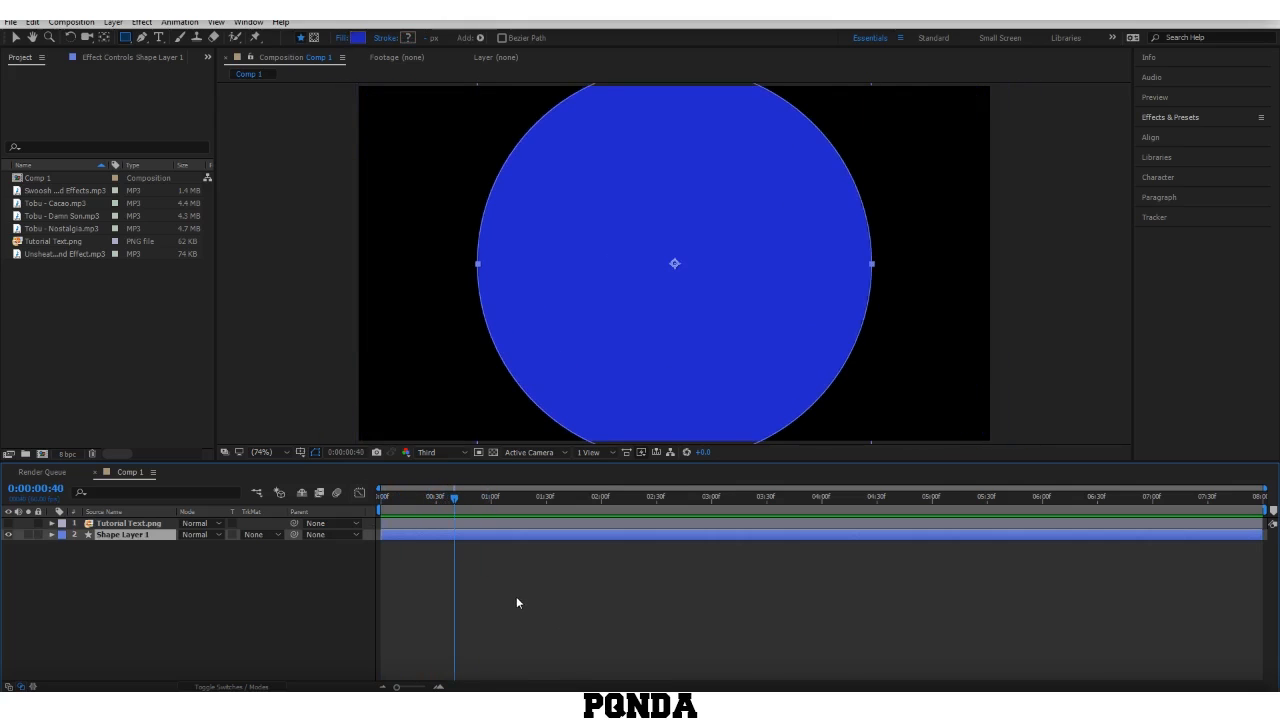
key(ctrl+d)
Step: Delete both Scale keyframes from the duplicated shape layer at 1:27 so its scale stays at 100%
click(52, 535)
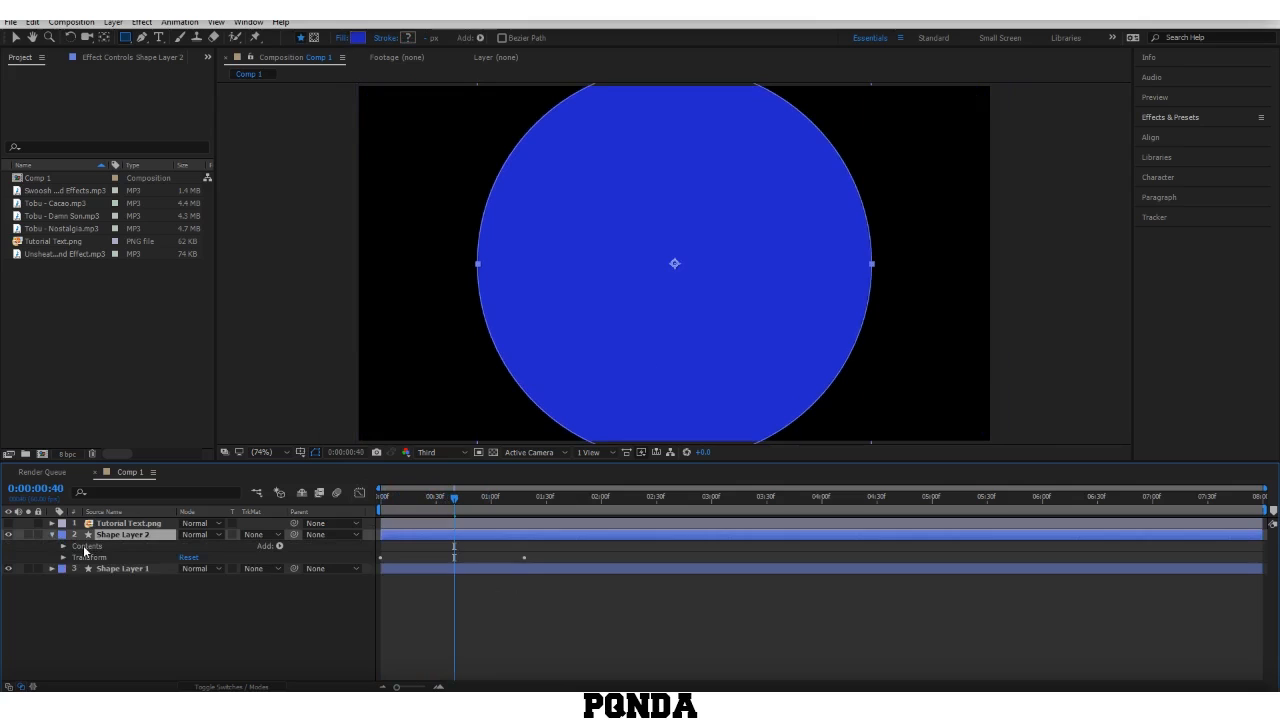
click(63, 546)
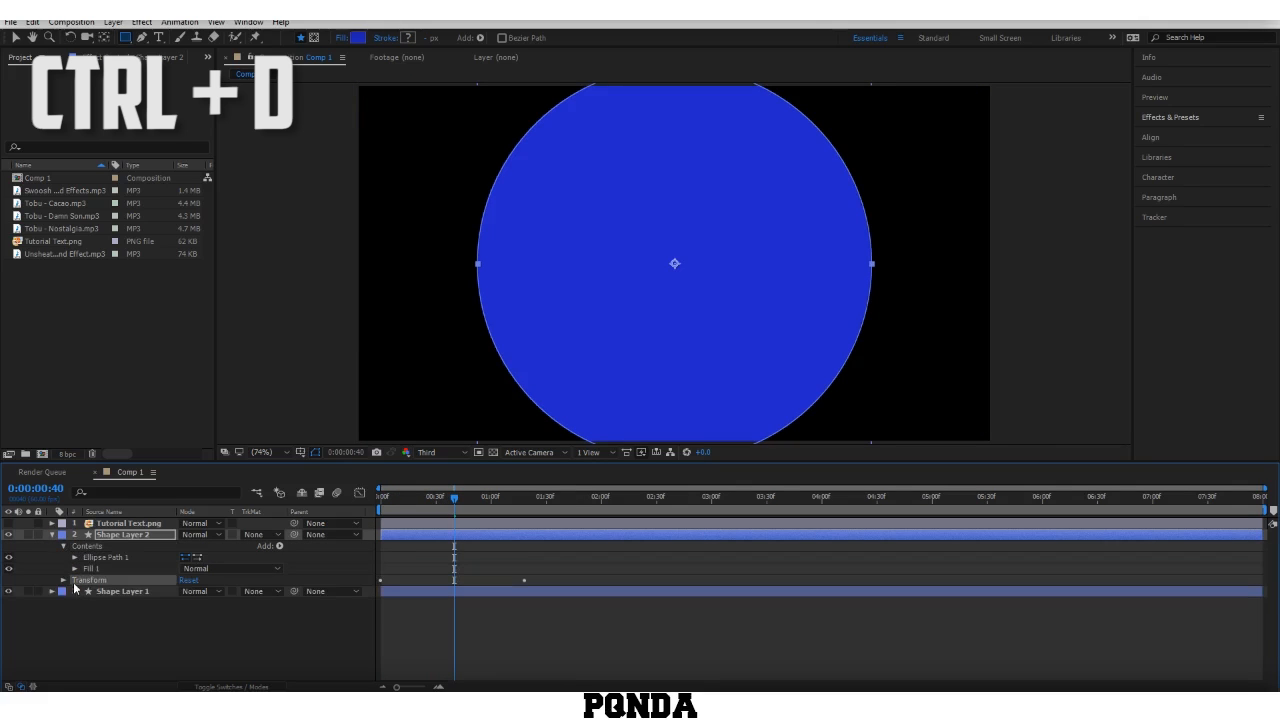
key(s)
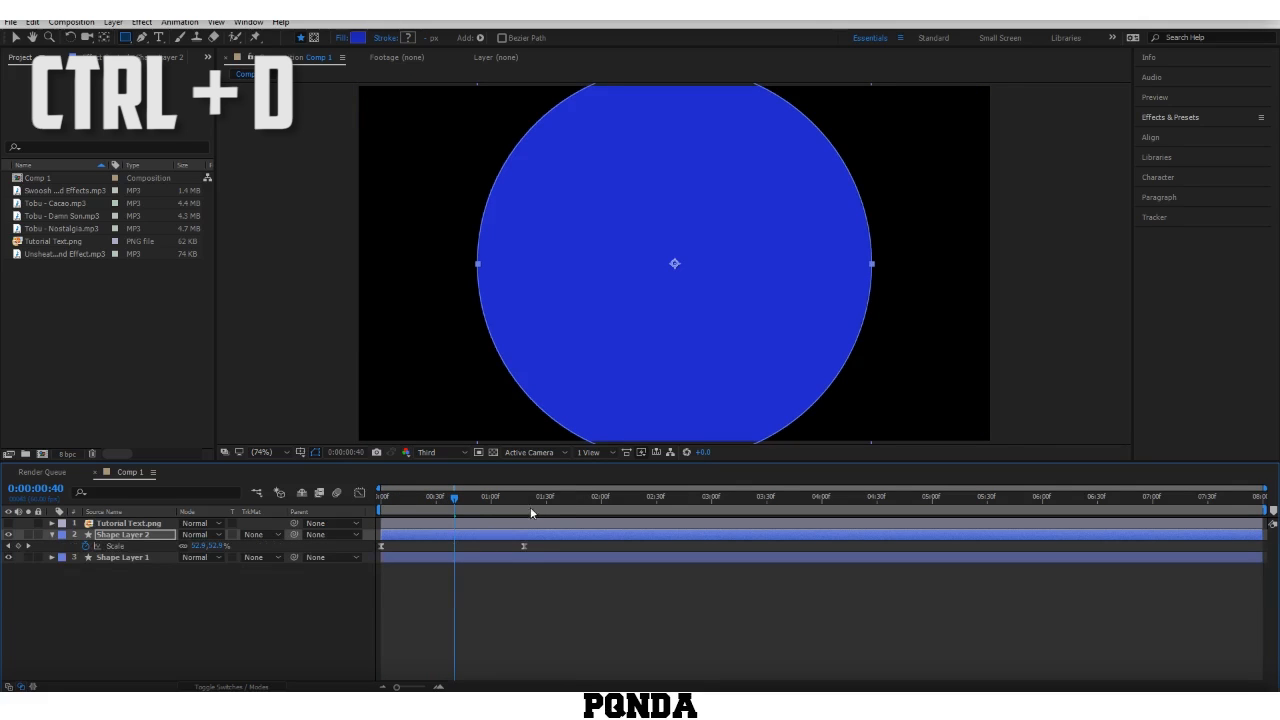
click(540, 501)
drag(546, 543, 349, 556)
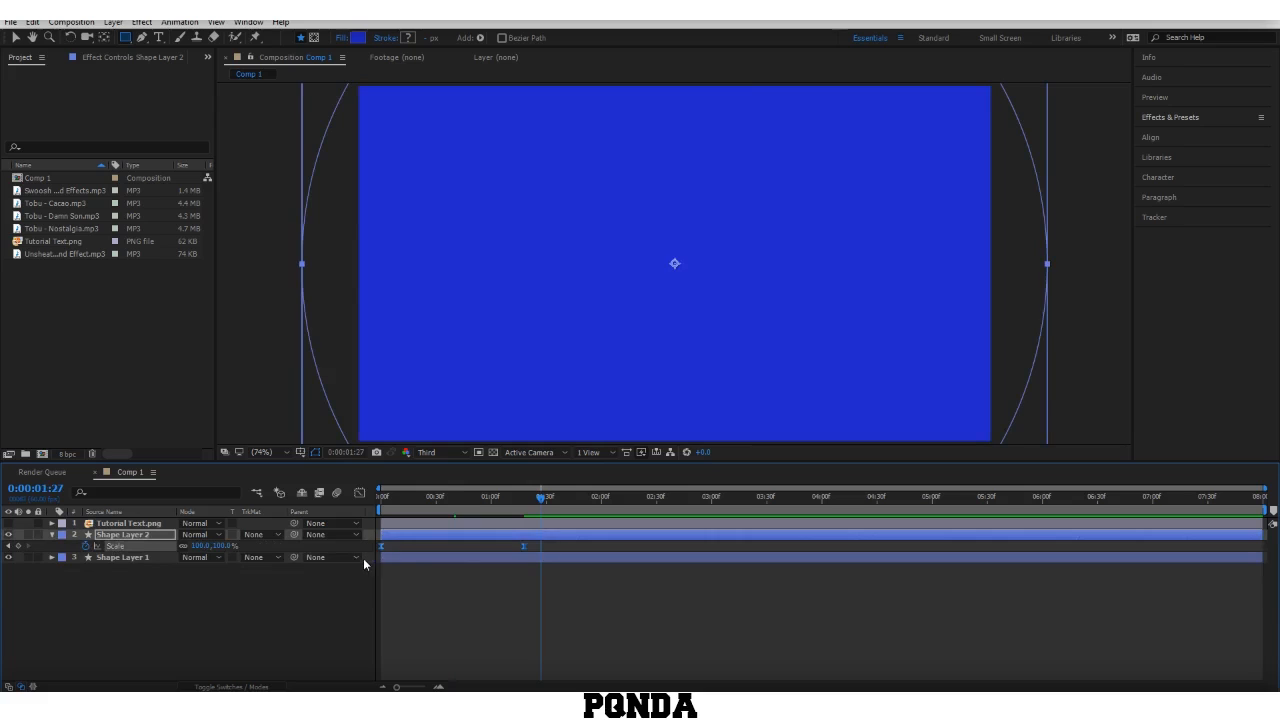
key(Delete)
Step: Remove the ellipse path from the duplicated shape layer's contents, keeping its fill
click(51, 535)
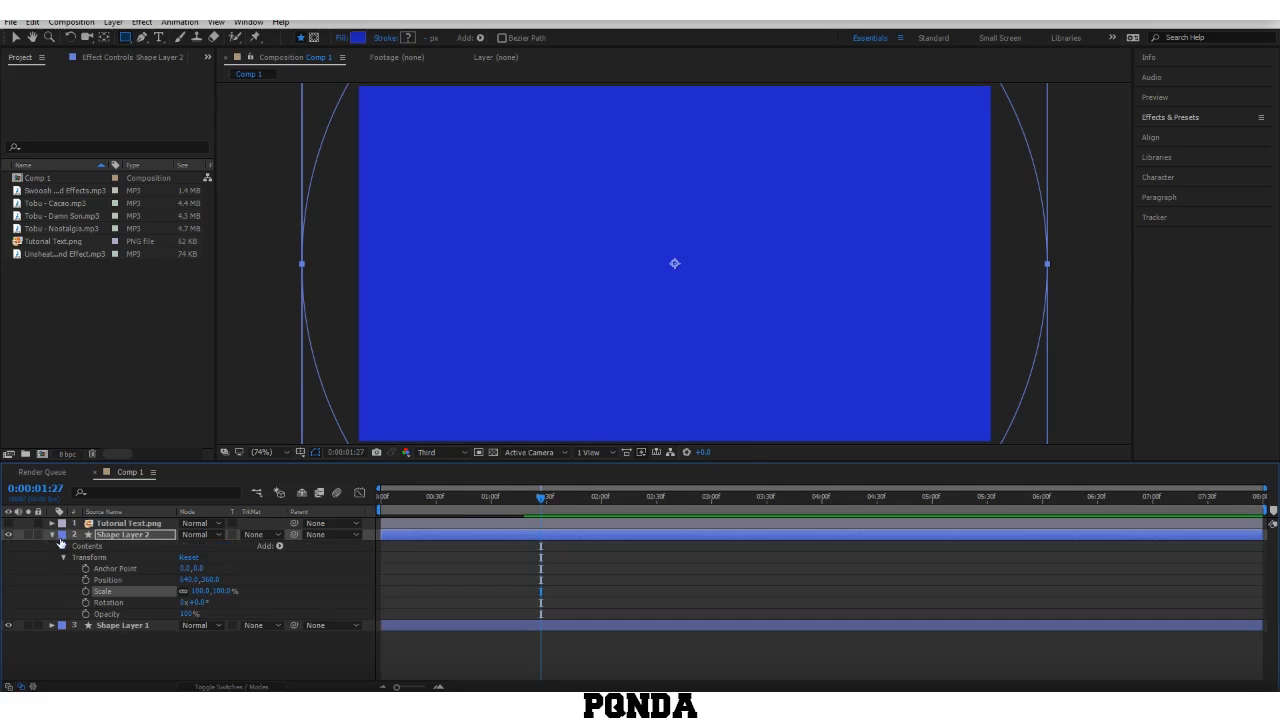
click(62, 546)
click(75, 557)
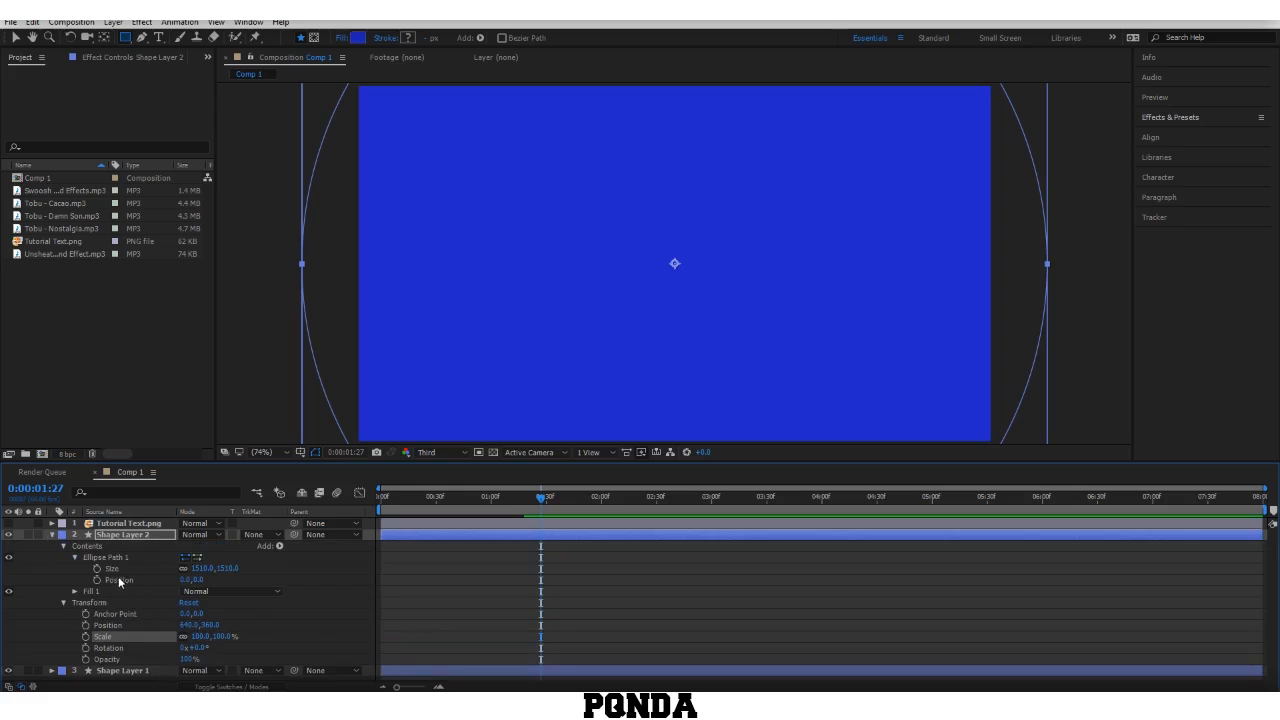
click(112, 557)
key(Delete)
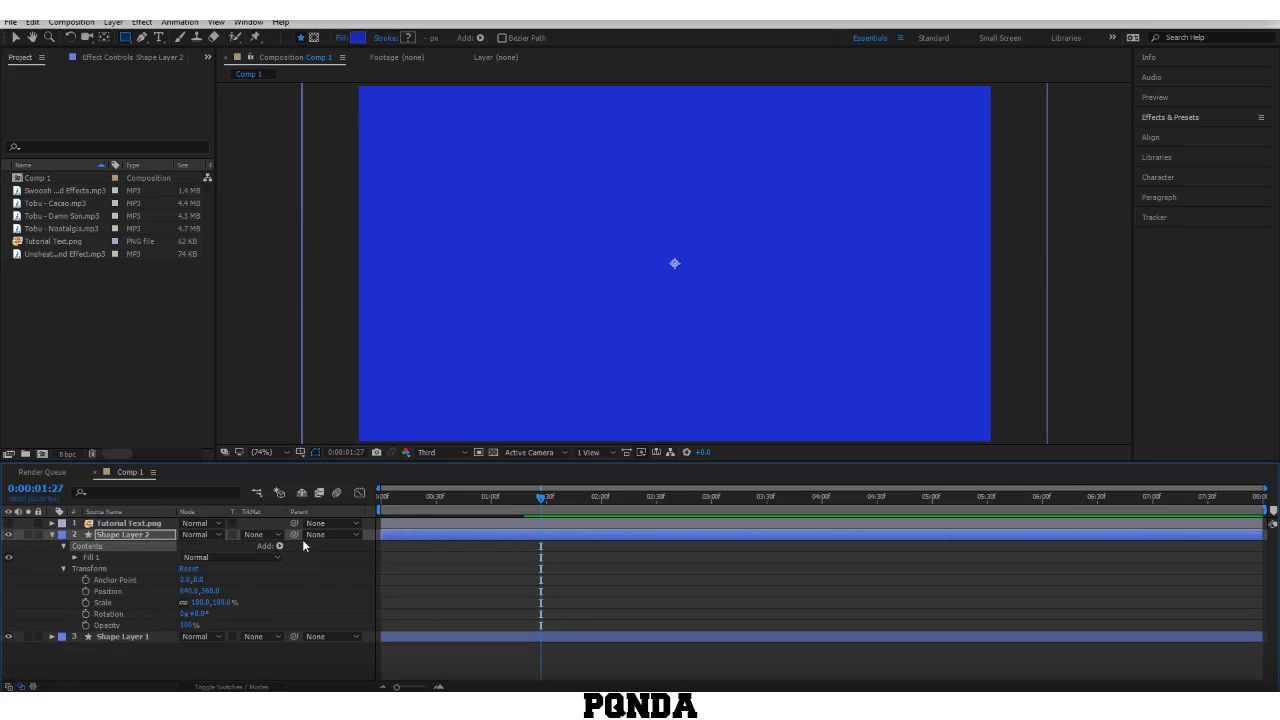
Step: Add a rectangle path to the duplicated shape layer and place it above Fill 1 in the contents
click(280, 546)
click(324, 273)
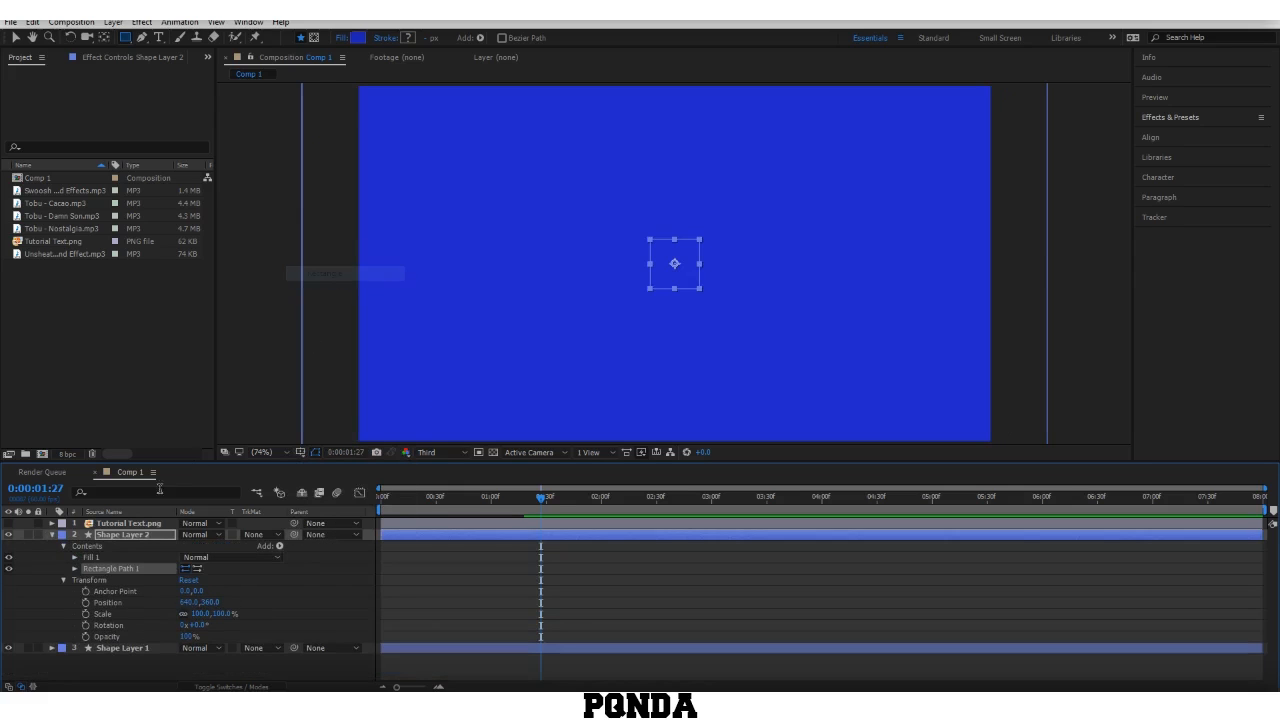
drag(117, 565, 114, 552)
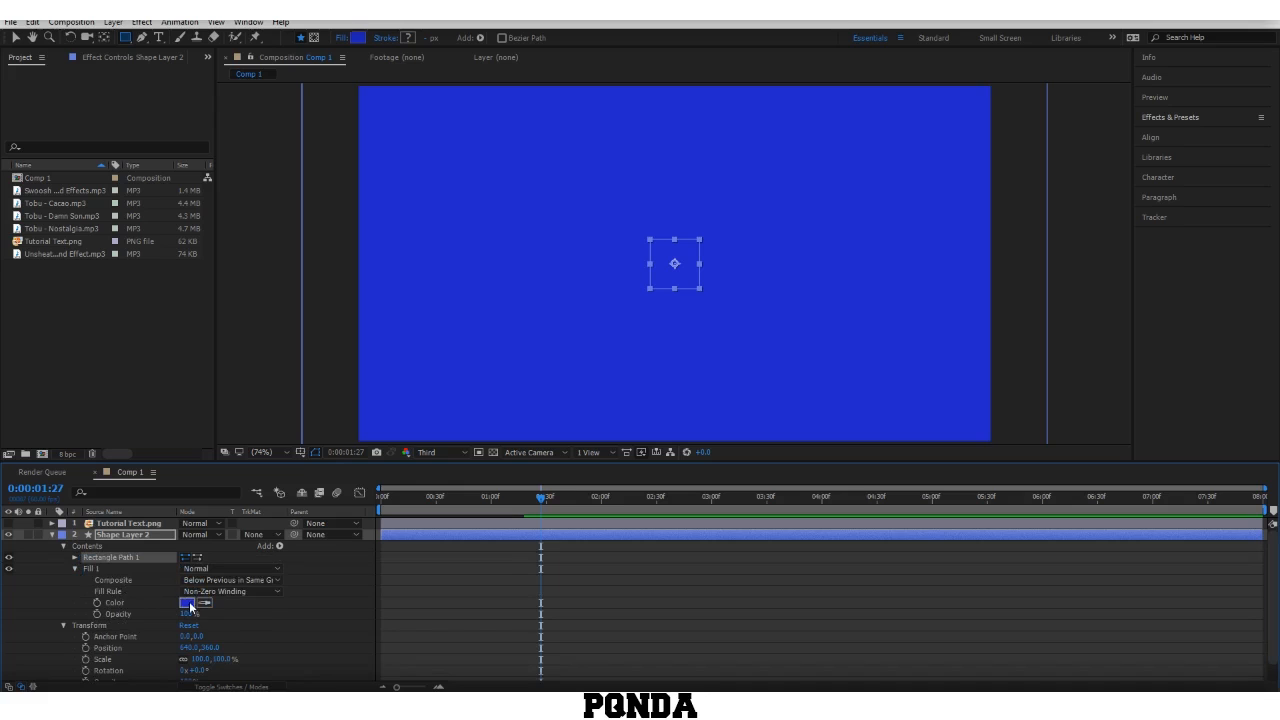
Step: Change the fill colour of Shape Layer 2's rectangle to white
click(187, 602)
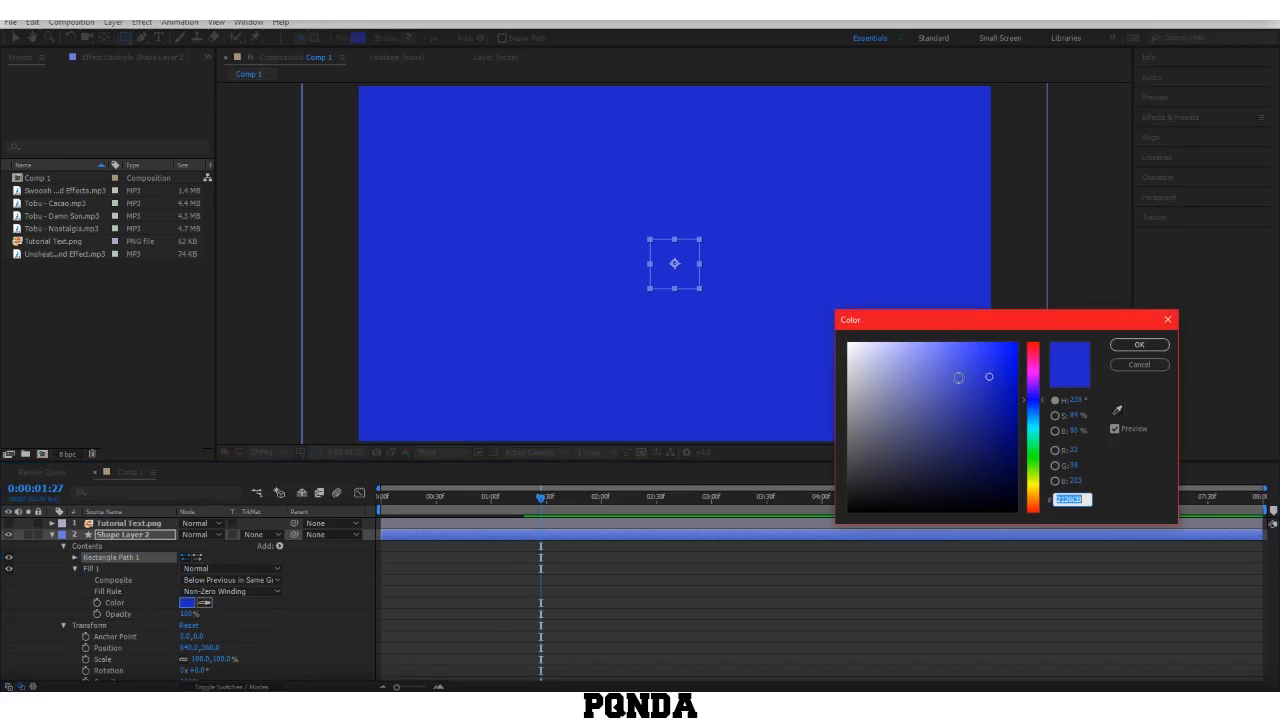
drag(957, 377, 847, 342)
click(1127, 345)
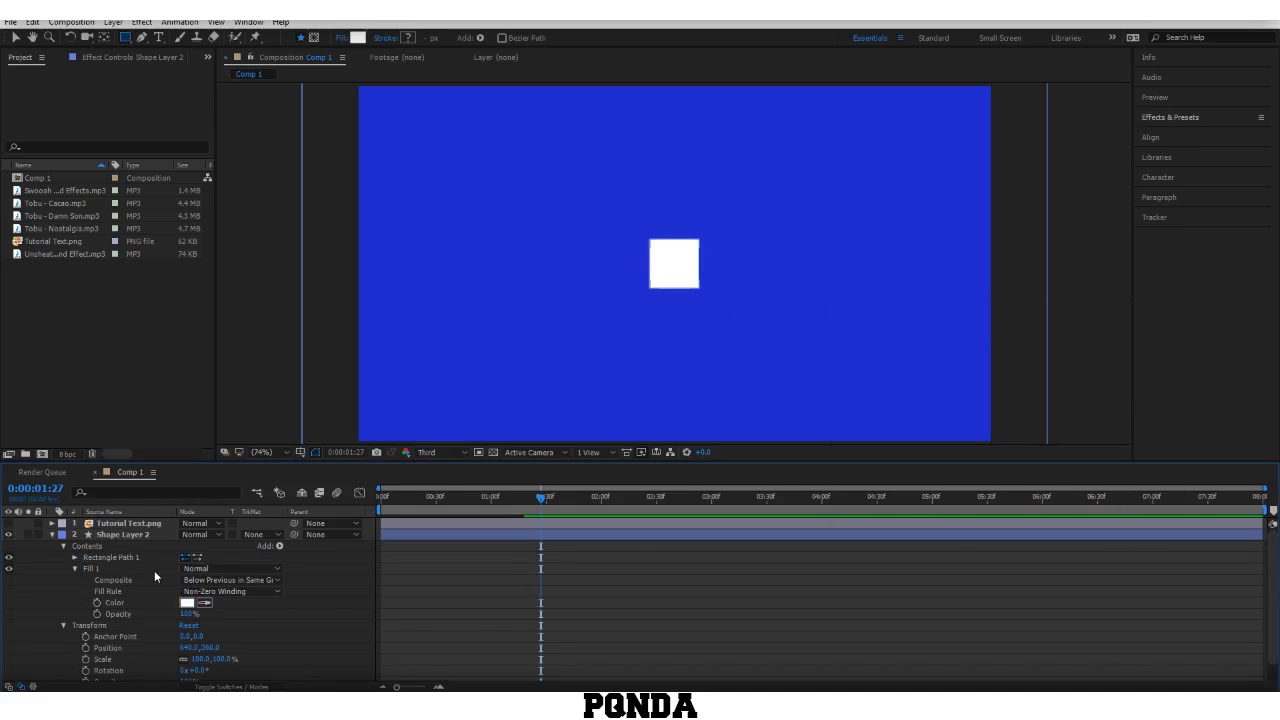
Step: Set the size of Shape Layer 2's rectangle path to 1280 by 720, with its proportions unlinked
click(75, 557)
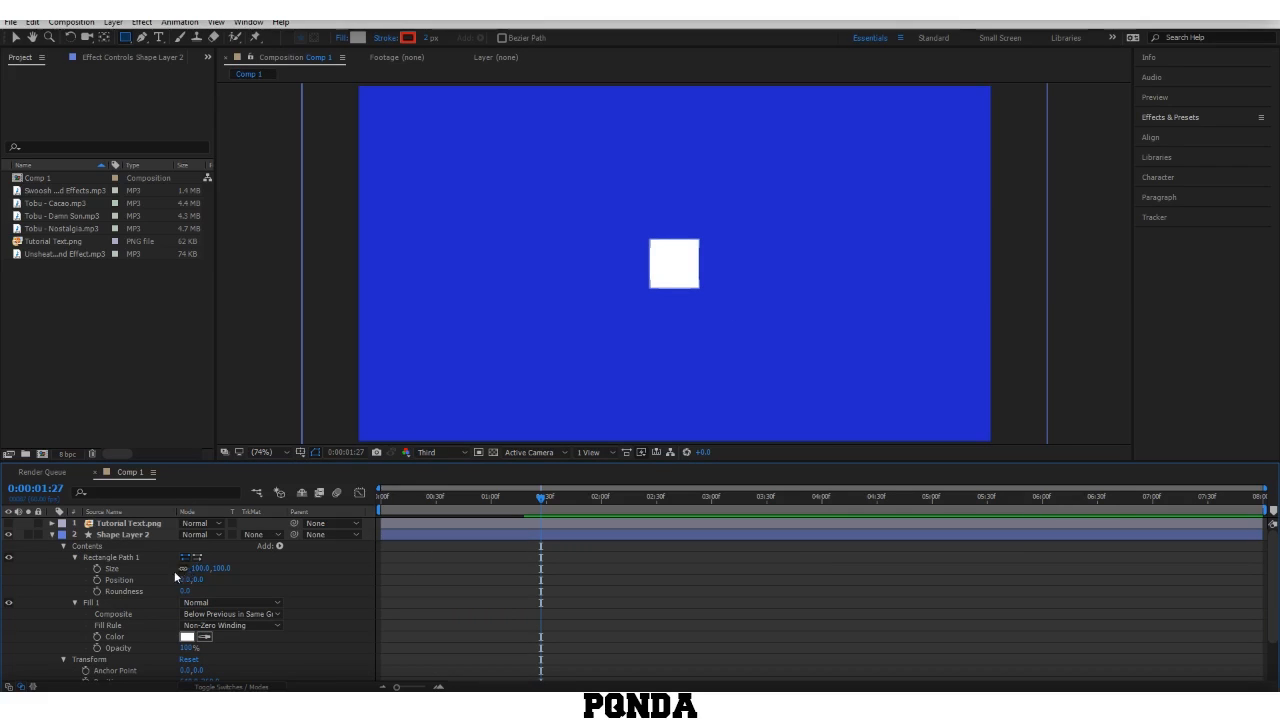
drag(198, 571, 393, 573)
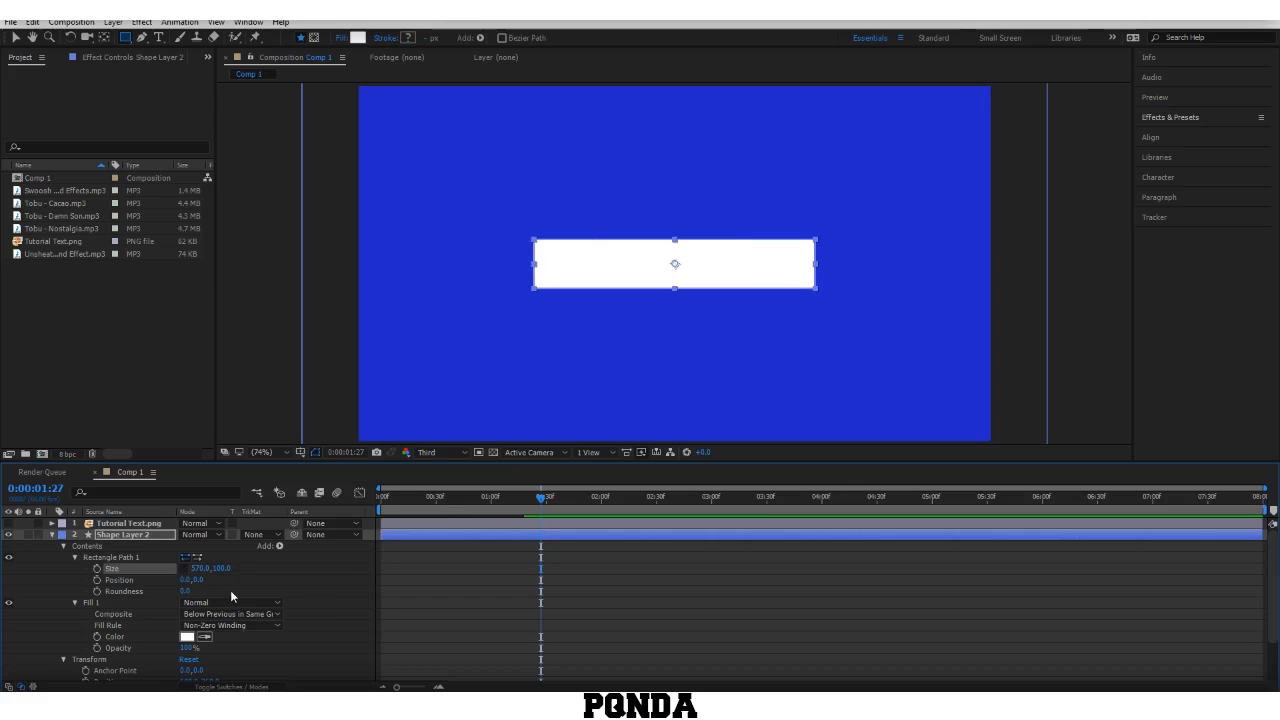
key(ctrl+z)
click(206, 569)
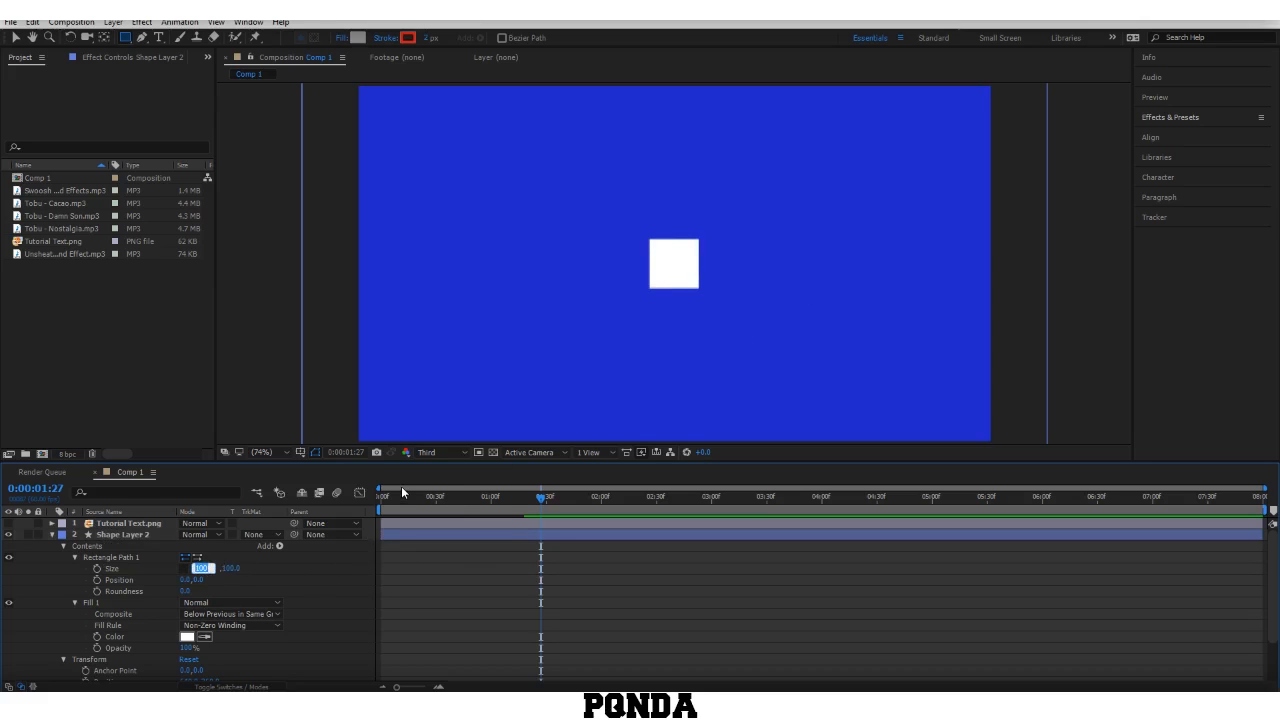
text(1280)
key(Tab)
text(72)
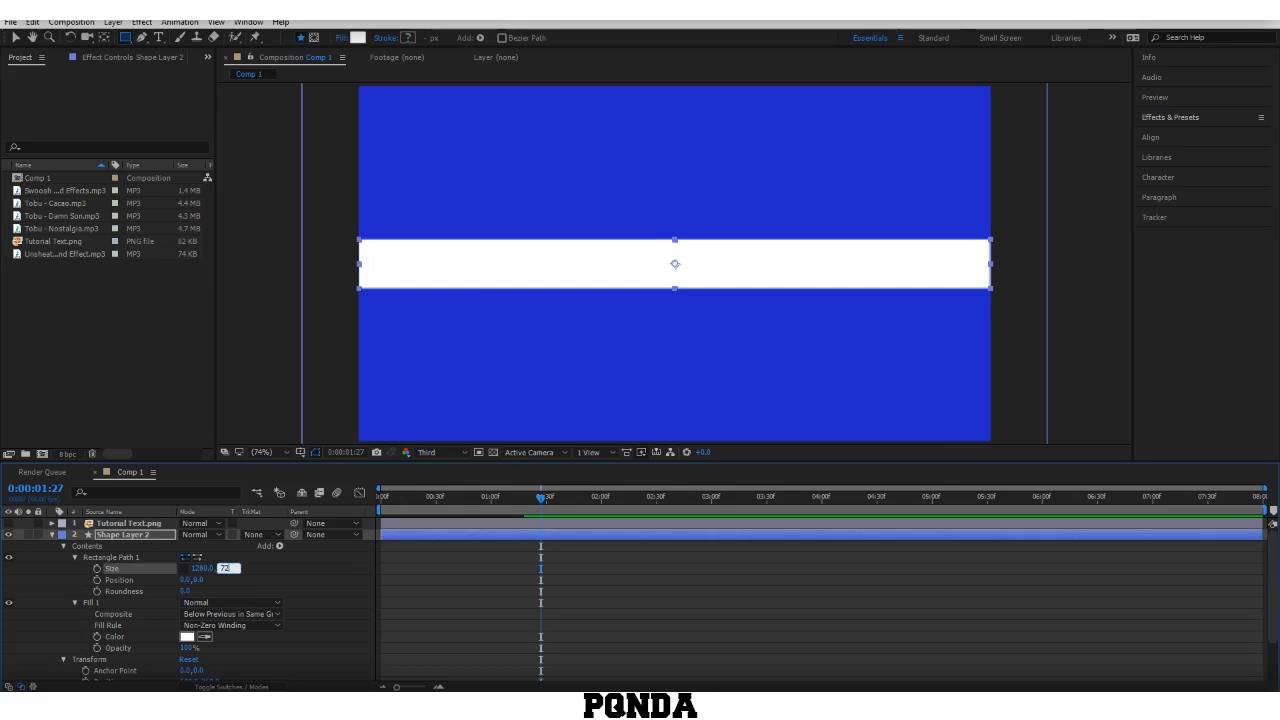
text(0)
click(416, 540)
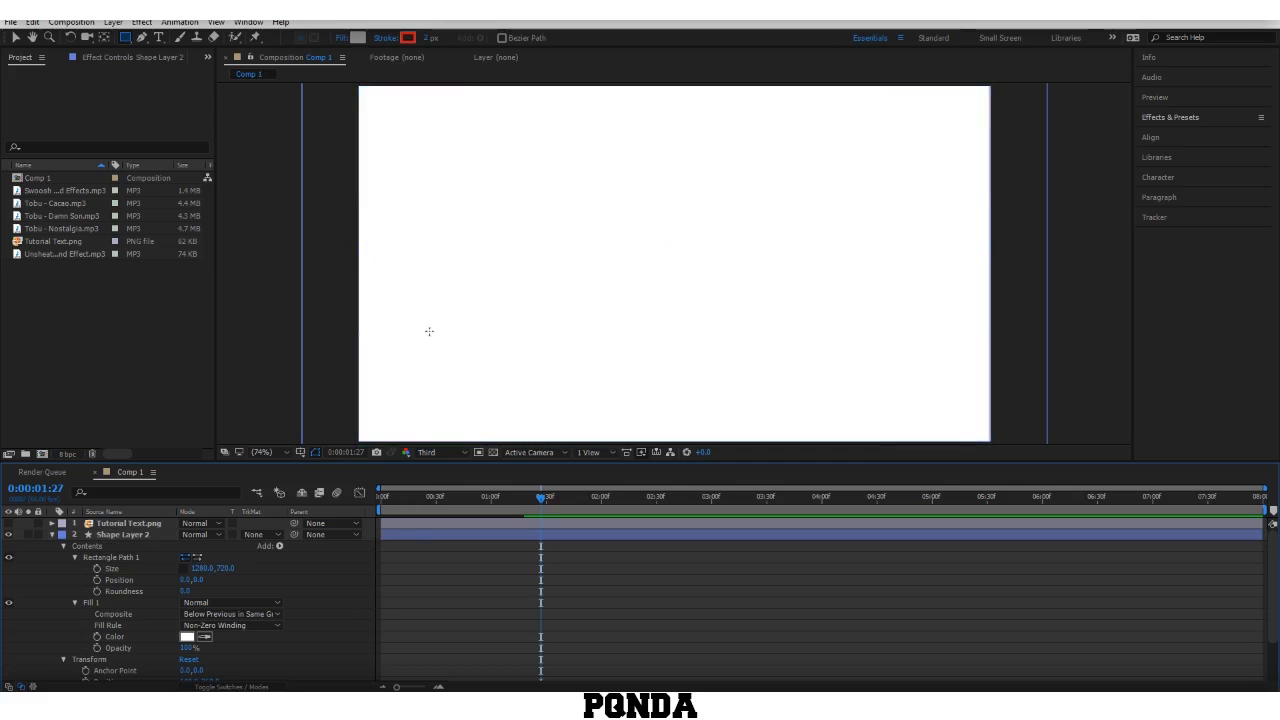
Step: Collapse Shape Layer 2's properties and apply the CC Jaws transition effect to the layer
click(145, 539)
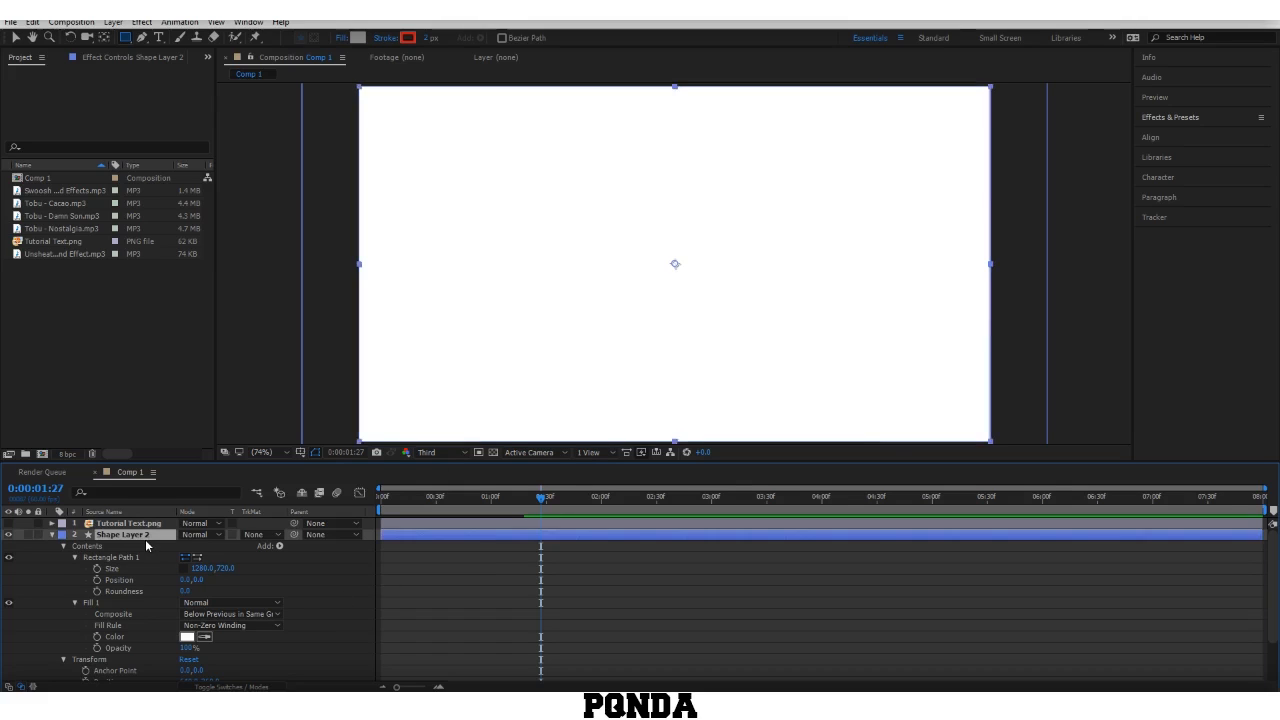
key(s)
key(s)
click(363, 642)
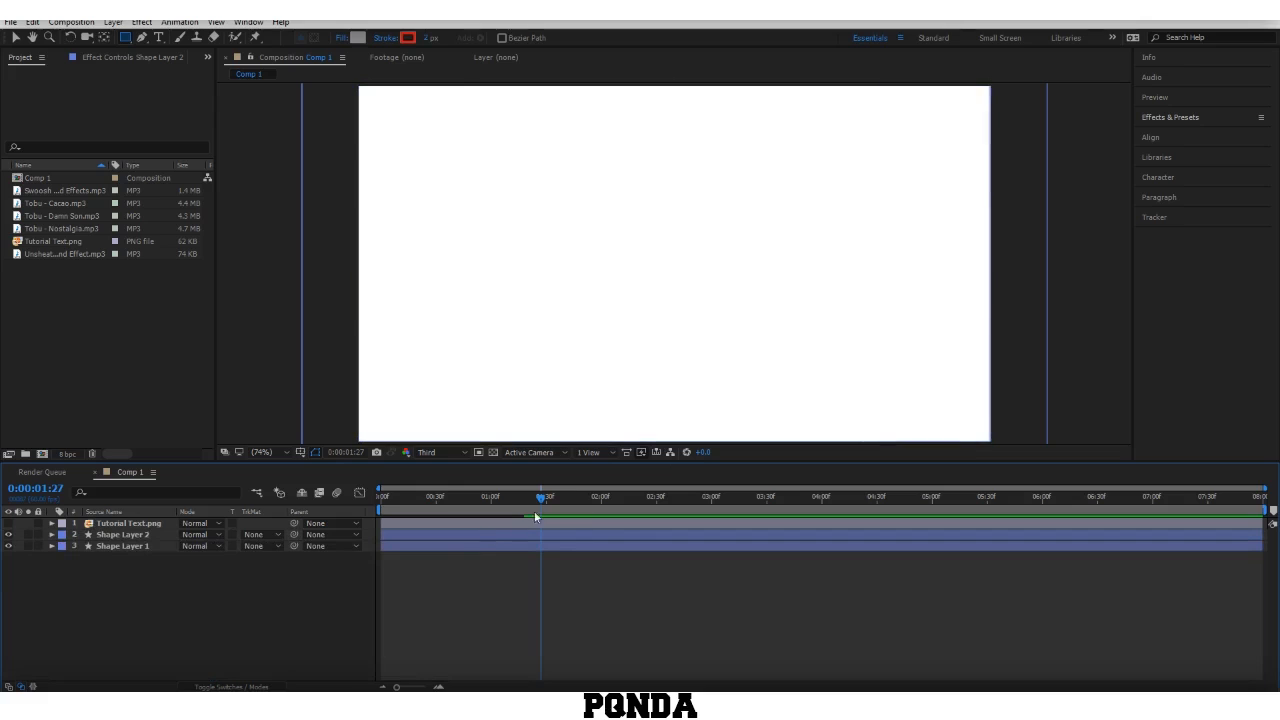
click(1162, 117)
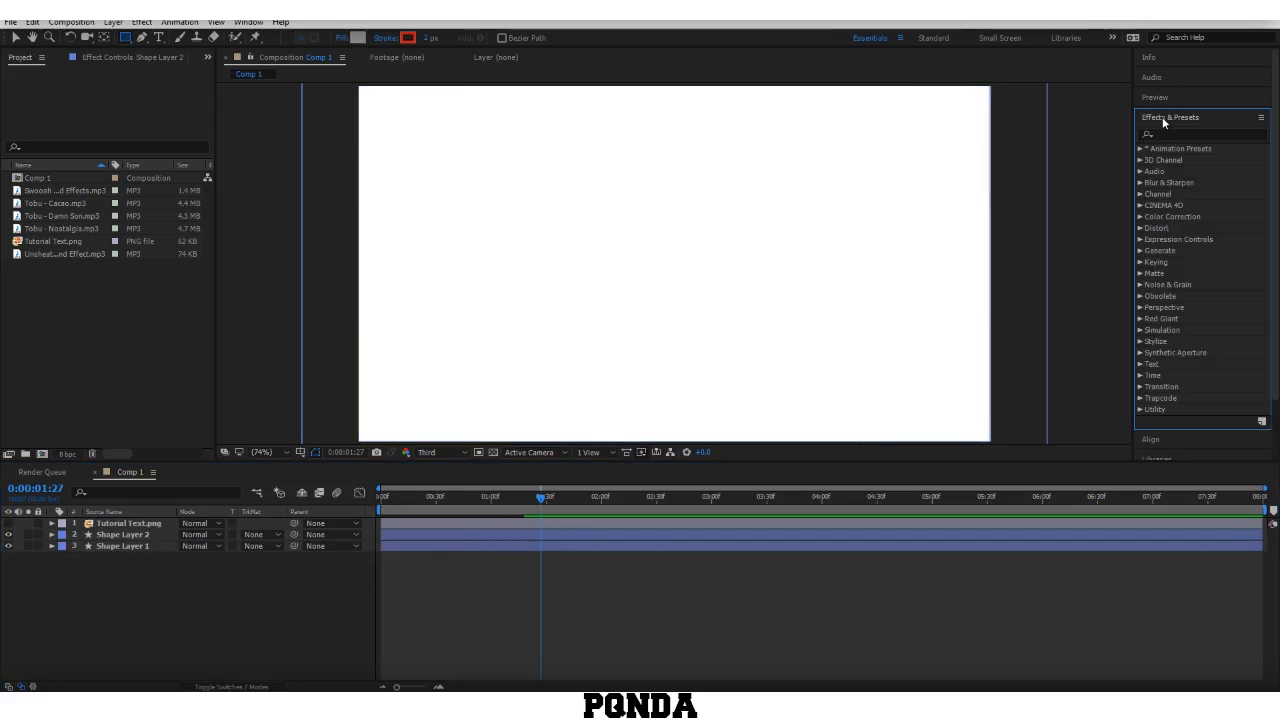
click(1141, 387)
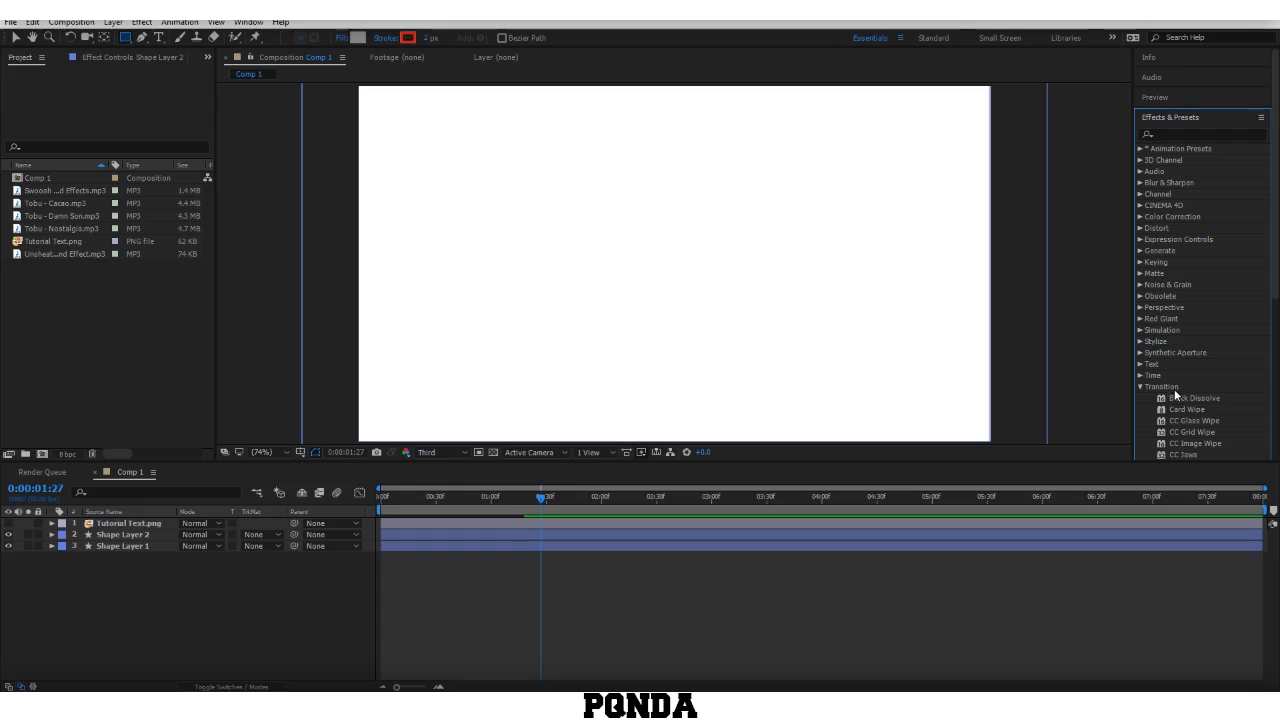
scroll(1175, 395, down, 4)
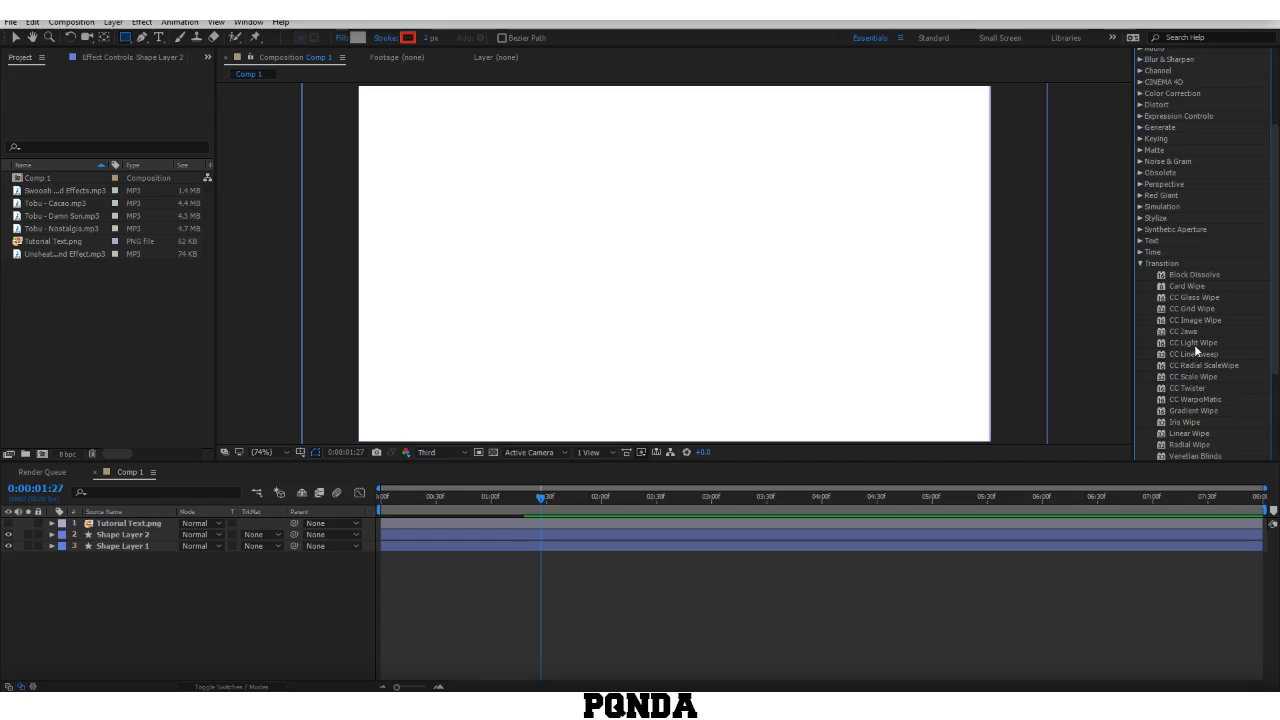
drag(1184, 332, 680, 537)
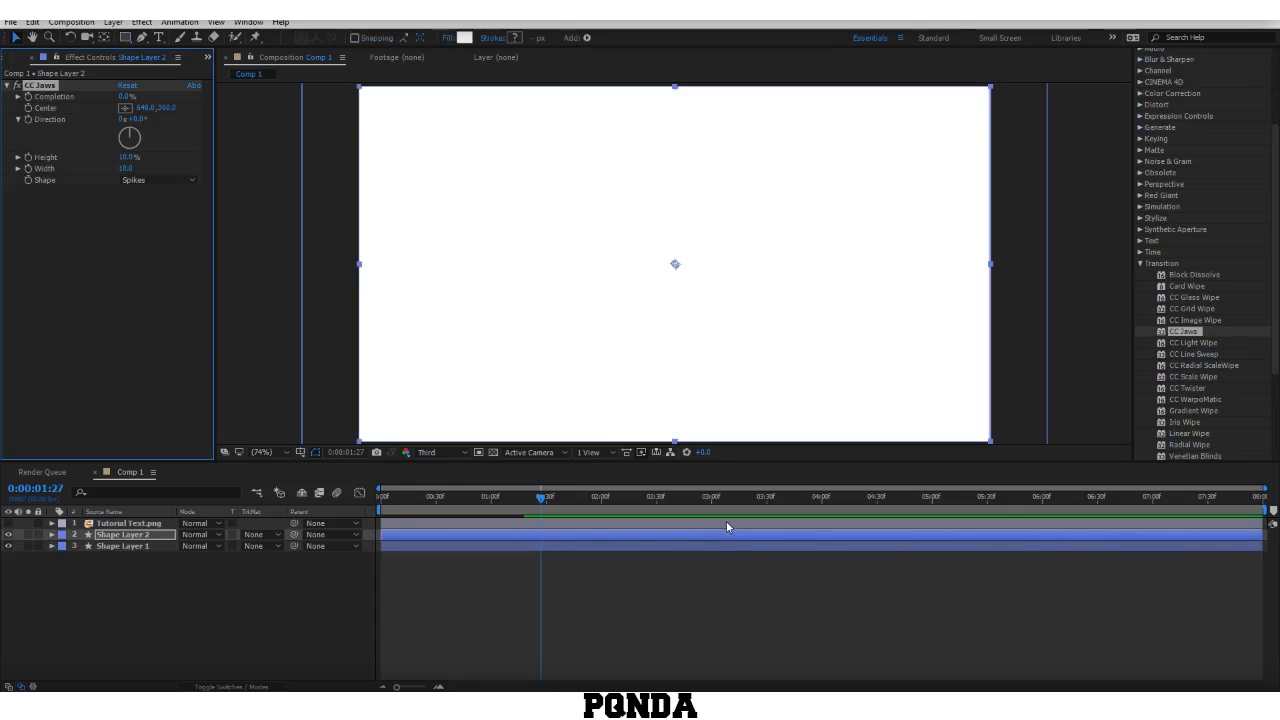
Step: Set CC Jaws on Shape Layer 2 to height 0%, direction 90° and completion 100%
drag(126, 96, 141, 96)
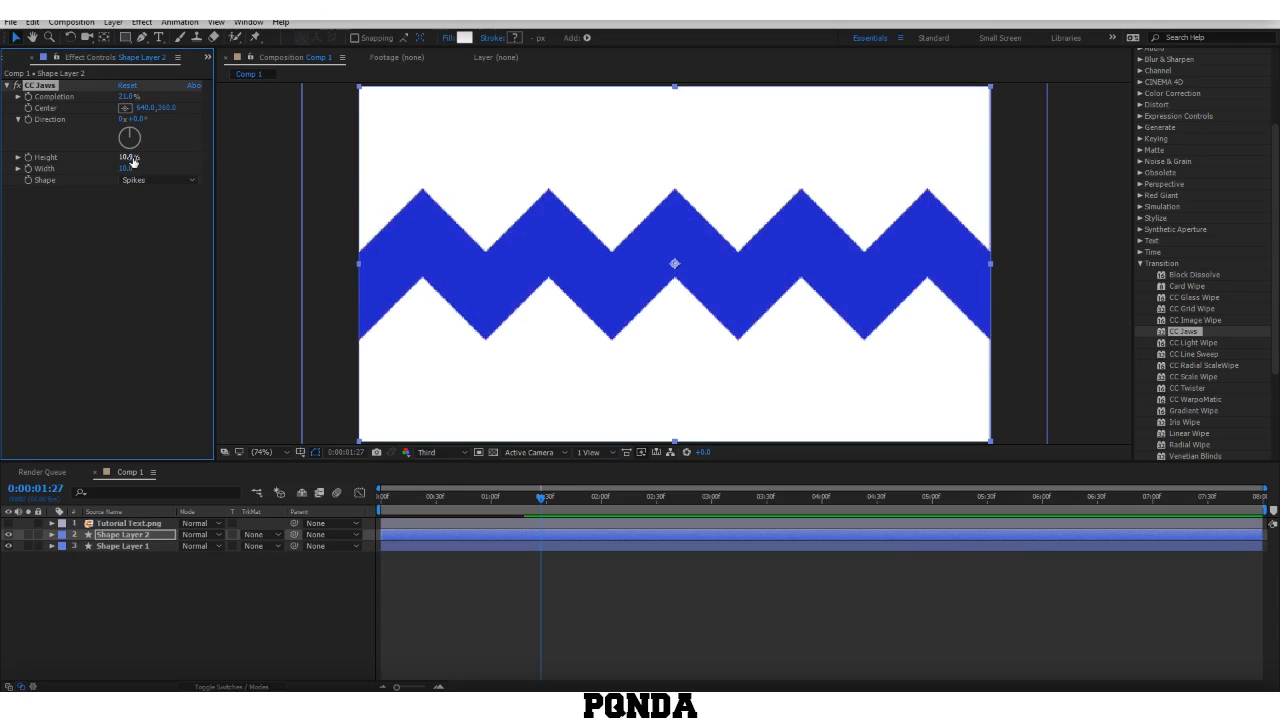
drag(130, 158, 64, 168)
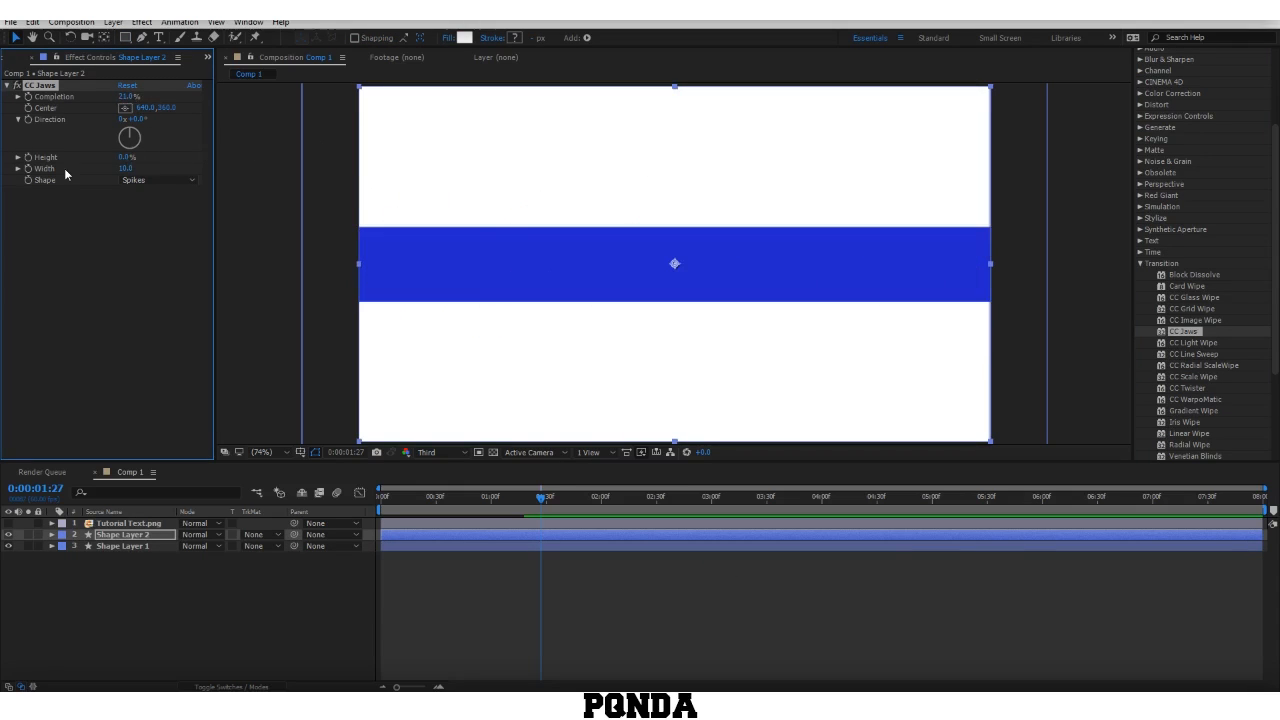
click(138, 119)
text(90)
key(Return)
drag(127, 96, 531, 106)
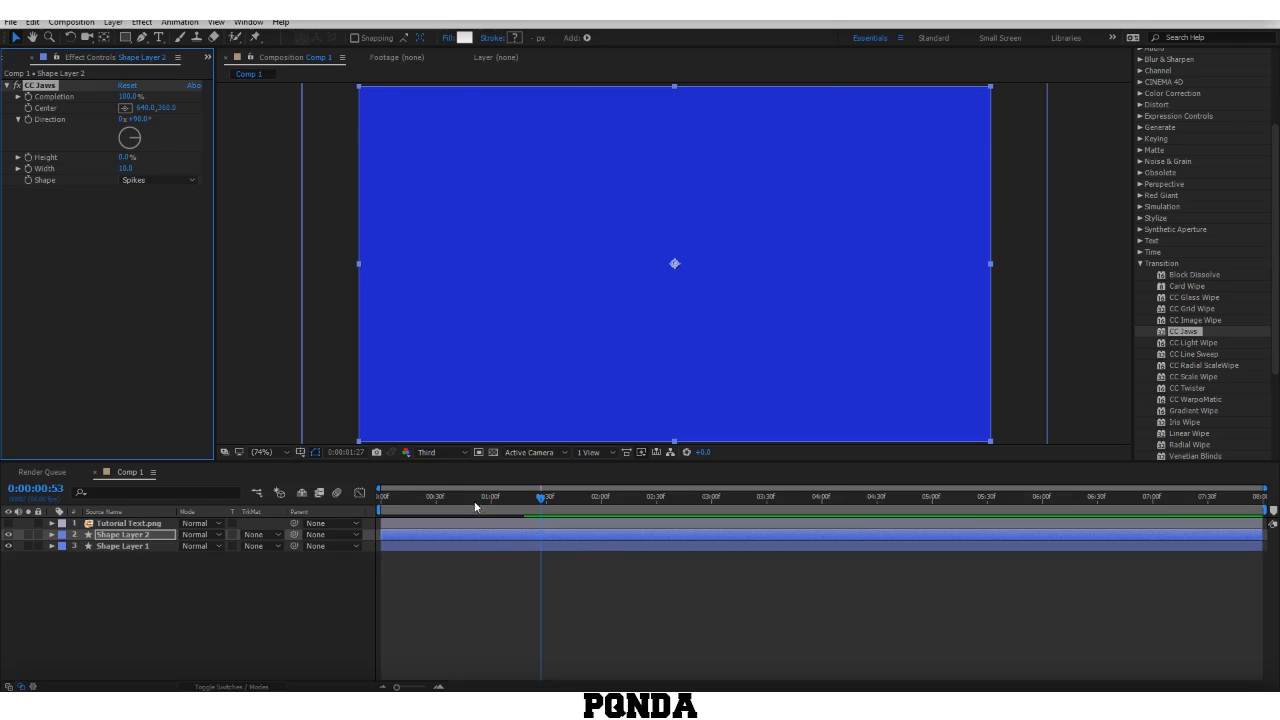
Step: Keyframe the CC Jaws Completion at 100% at 0:00:00:11 and at 0% at 0:00:01:36
drag(474, 506, 401, 510)
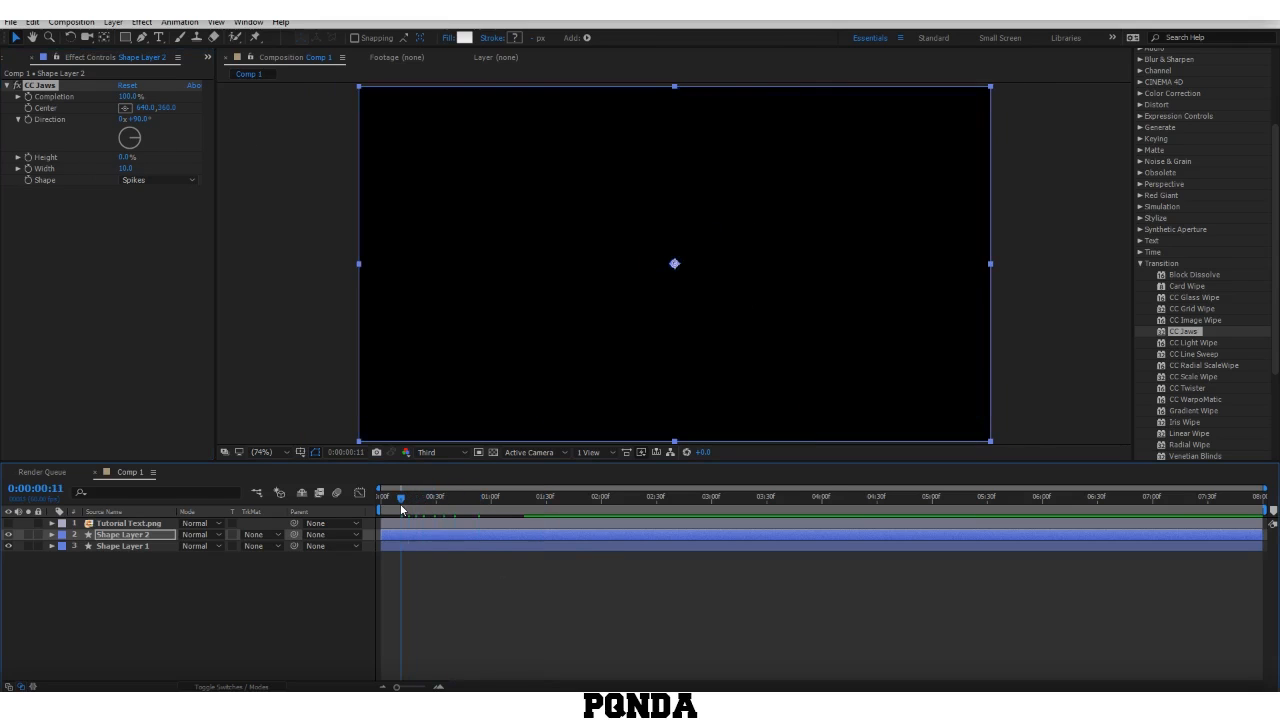
click(28, 97)
drag(521, 514, 558, 517)
drag(132, 97, 2, 108)
Step: Ease both CC Jaws Completion keyframes and reshape their speed curve into a steep peak midway between them
key(e)
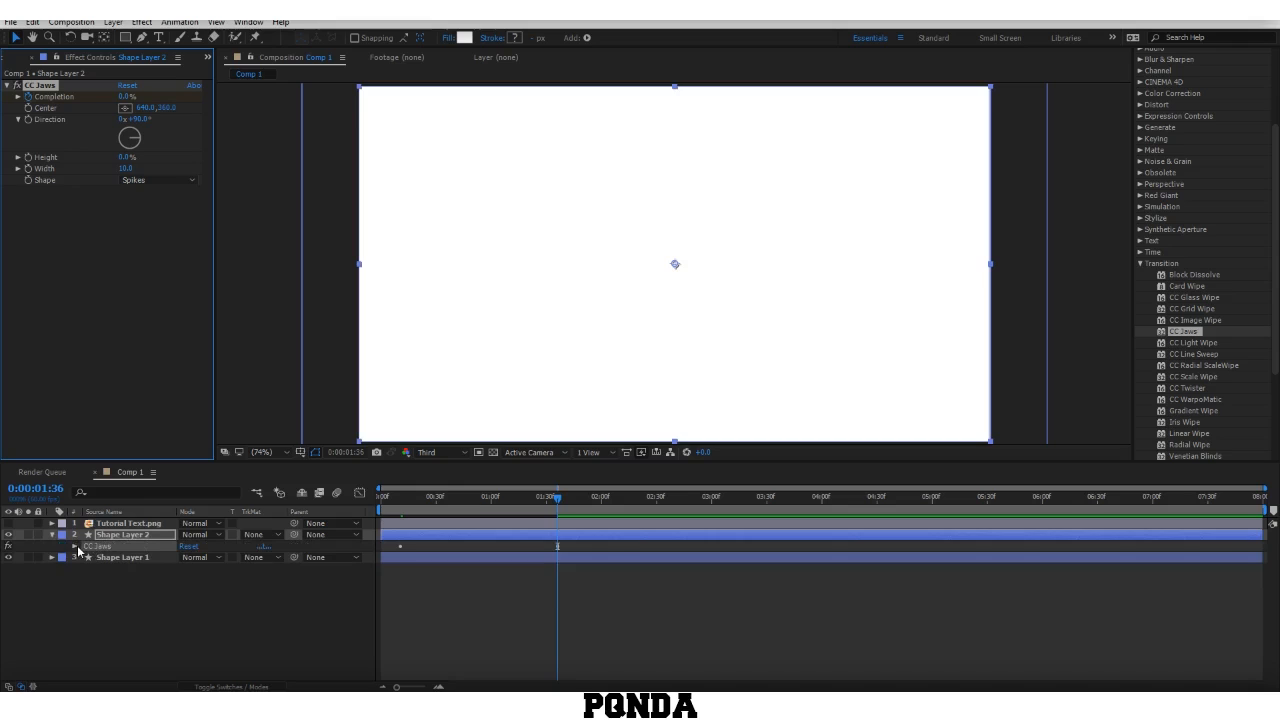
click(75, 546)
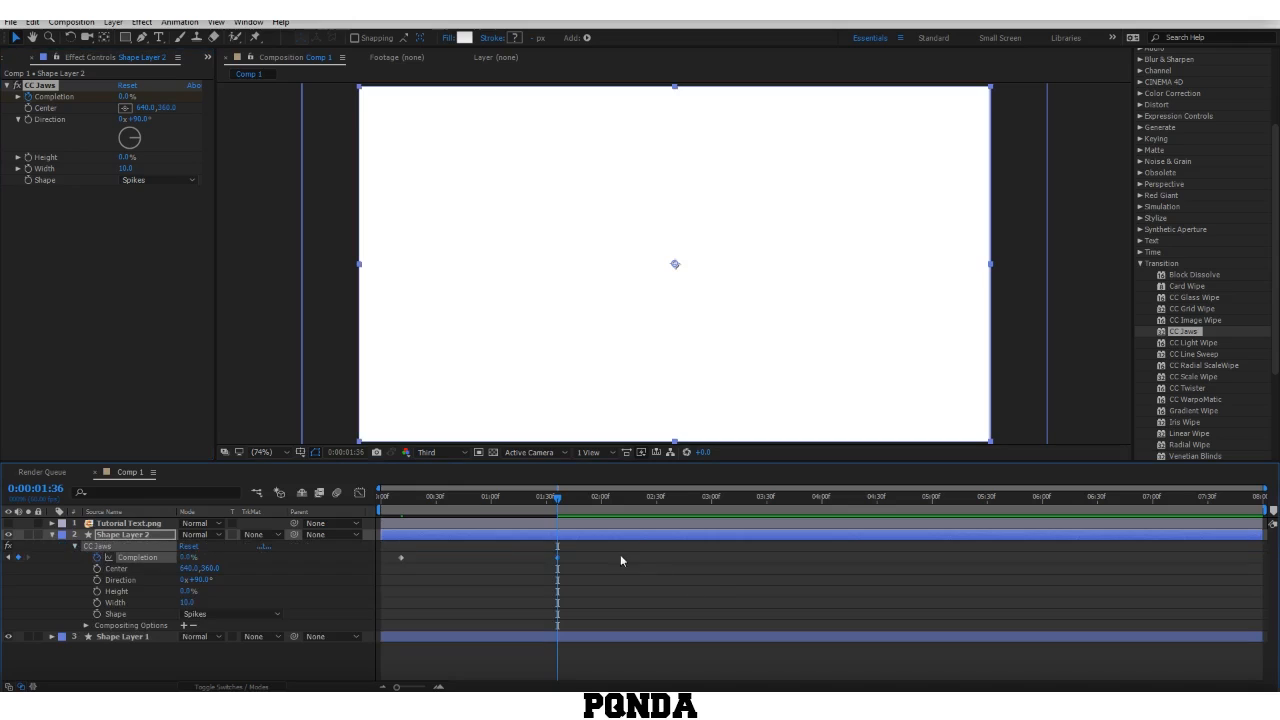
click(586, 621)
click(360, 494)
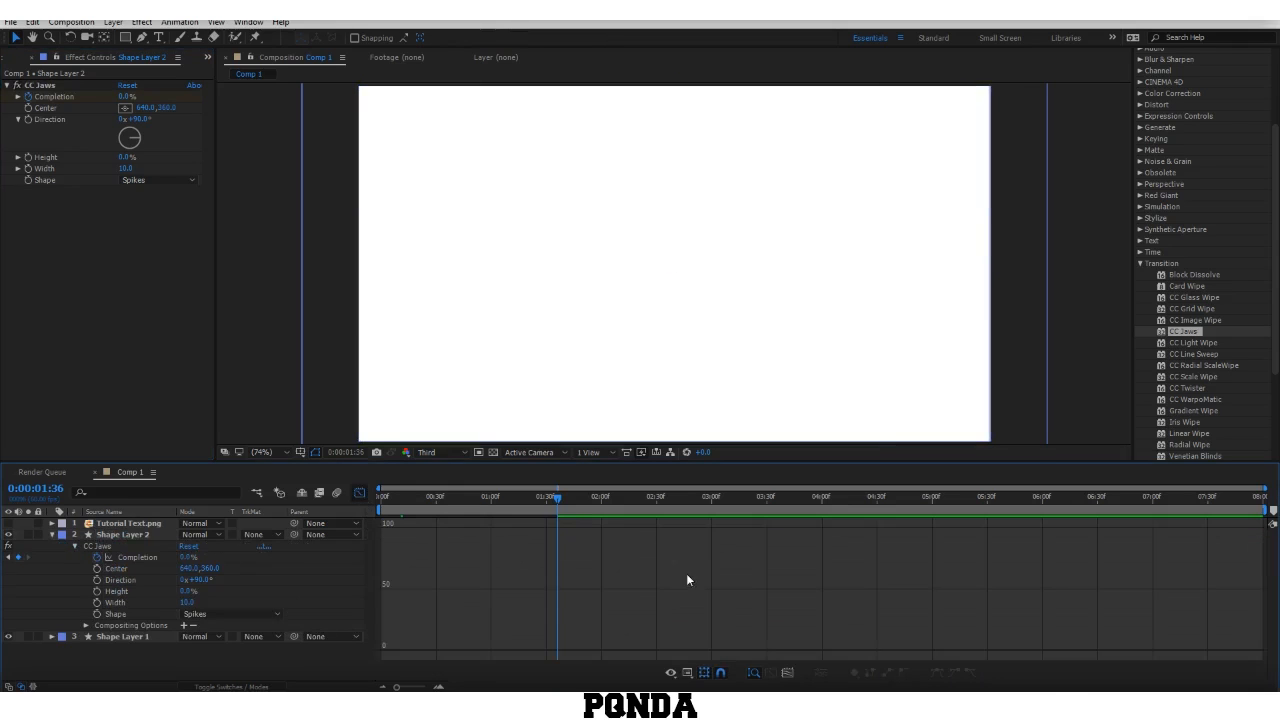
click(359, 494)
drag(620, 606, 356, 520)
click(359, 494)
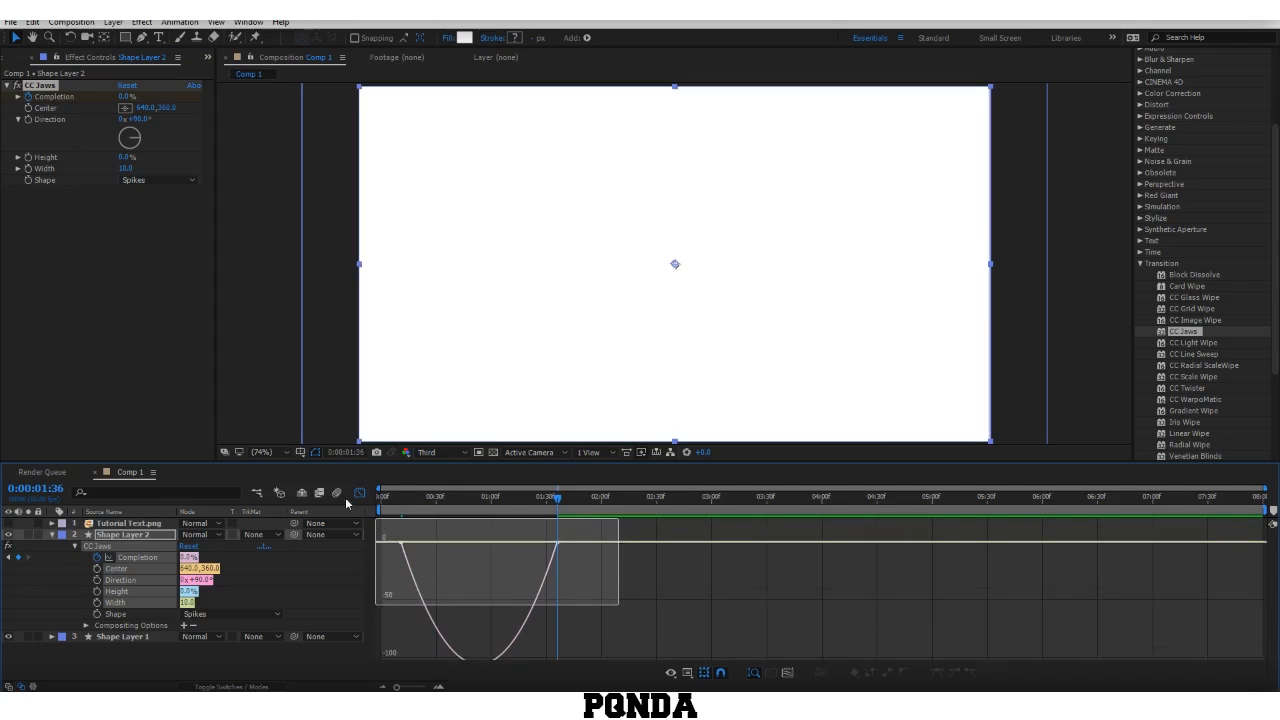
drag(428, 535, 492, 536)
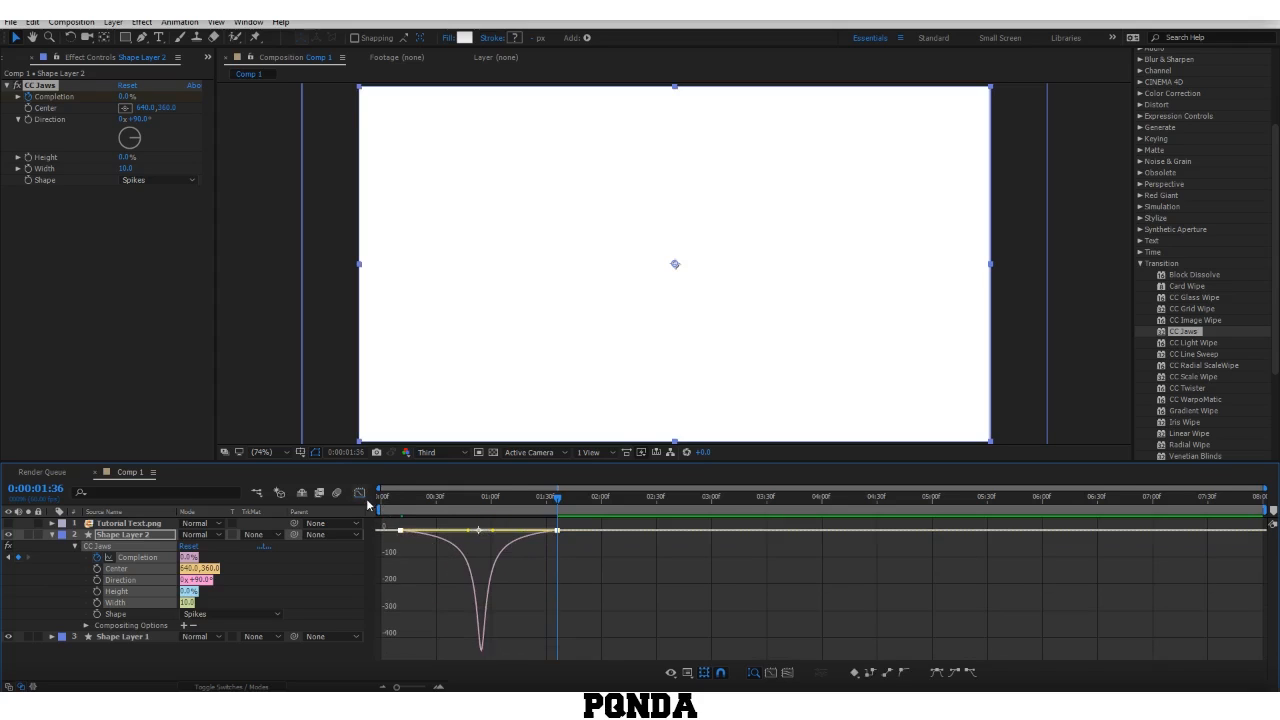
click(359, 493)
click(439, 545)
Step: Preview the eased CC Jaws wipe from 0:00:00:10
click(400, 505)
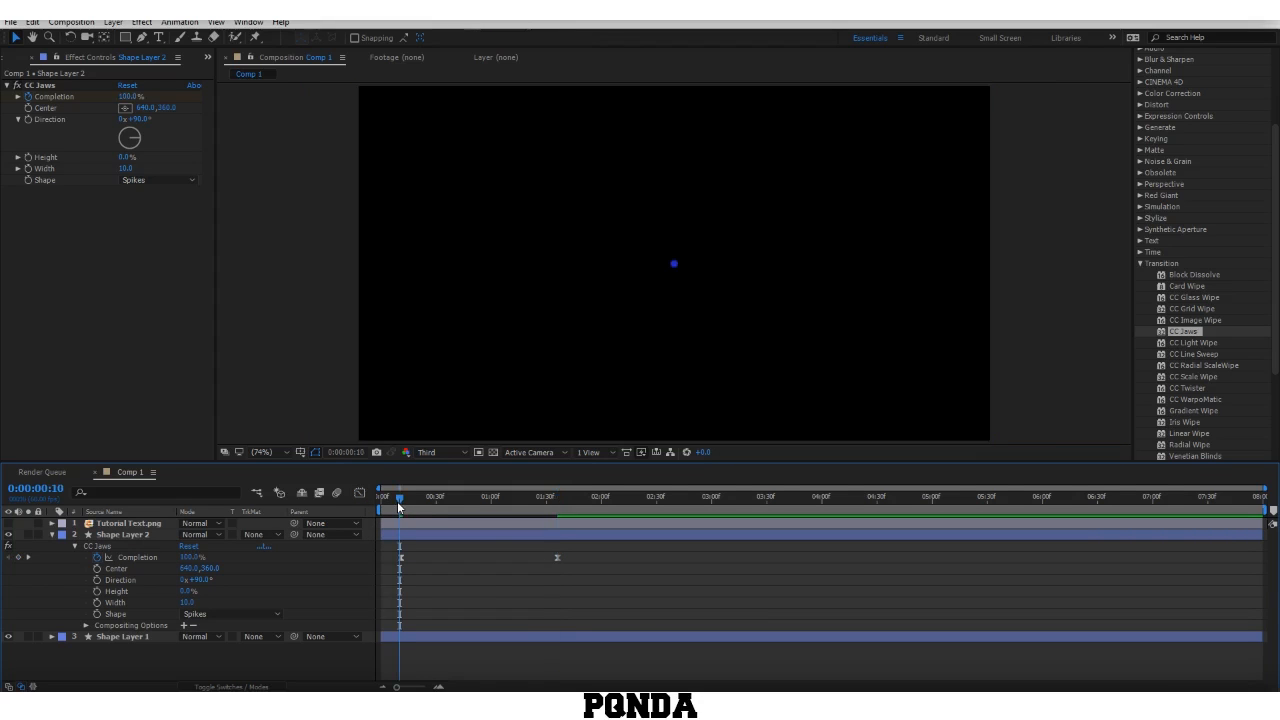
key(space)
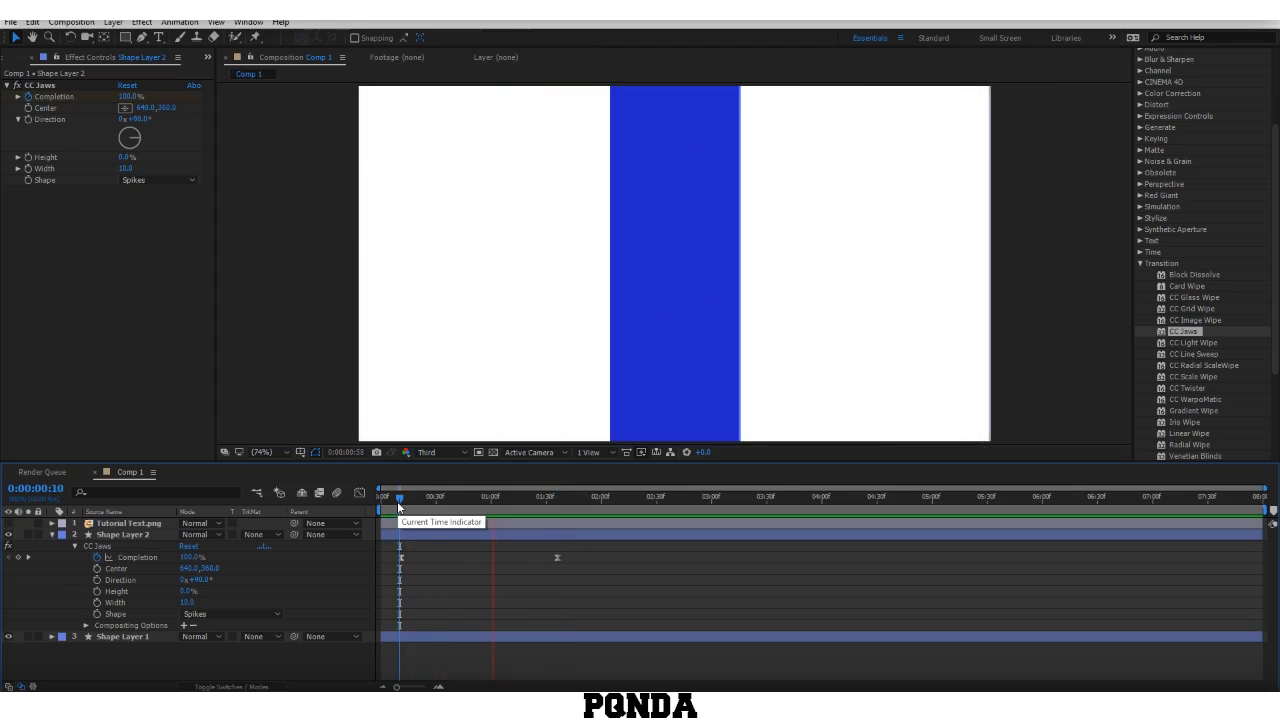
key(space)
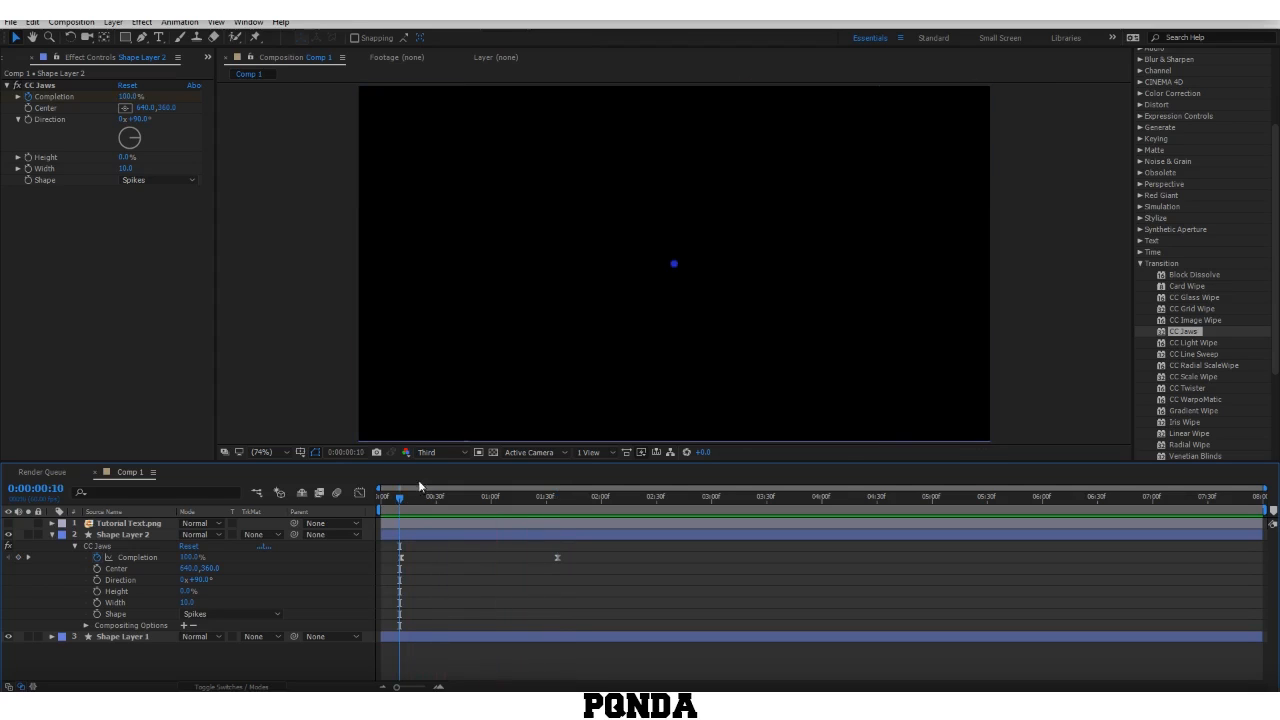
Step: Keyframe the CC Jaws Direction from 0° at 0:00:00:11 to 90° at 0:00:01:36
key(Page_Down)
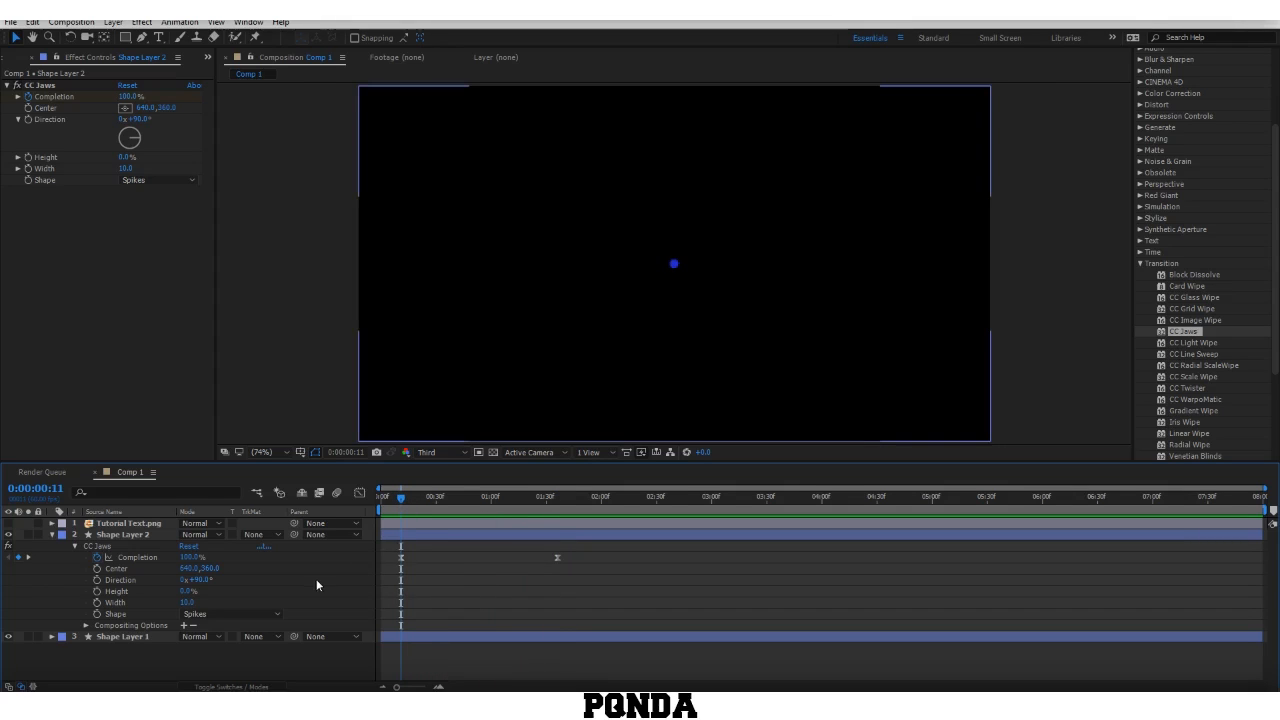
click(96, 580)
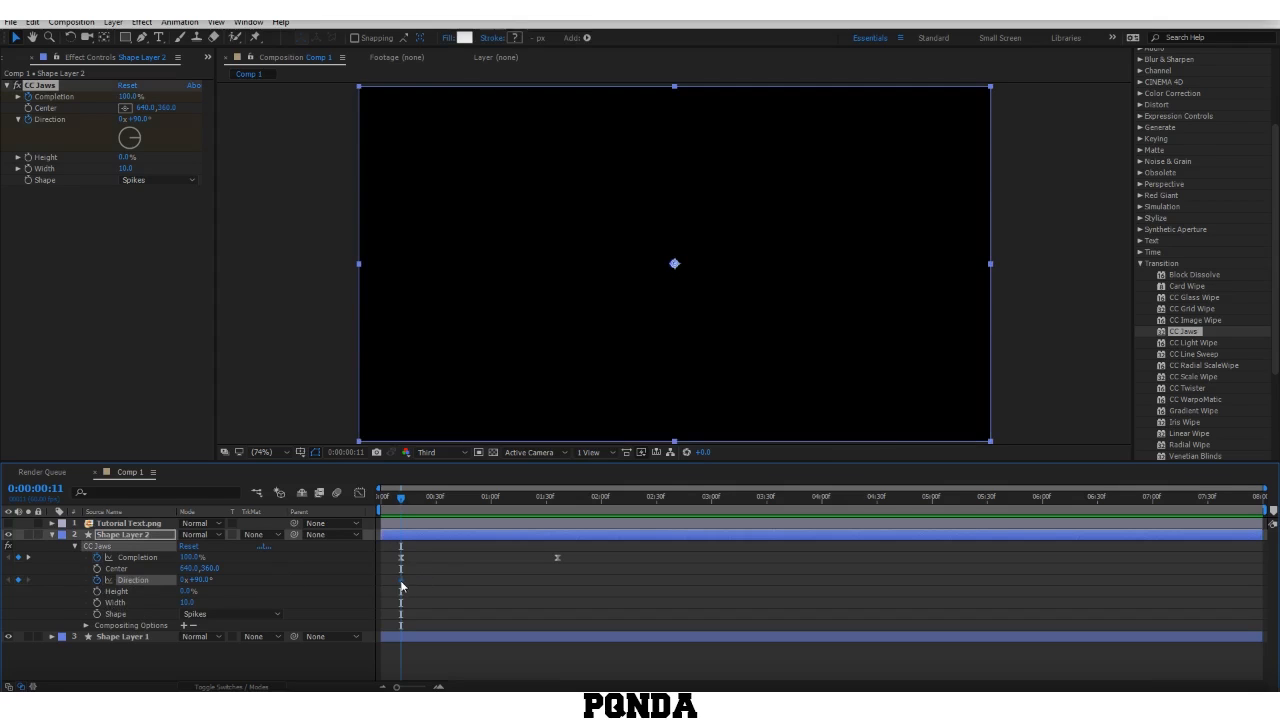
drag(400, 582, 532, 589)
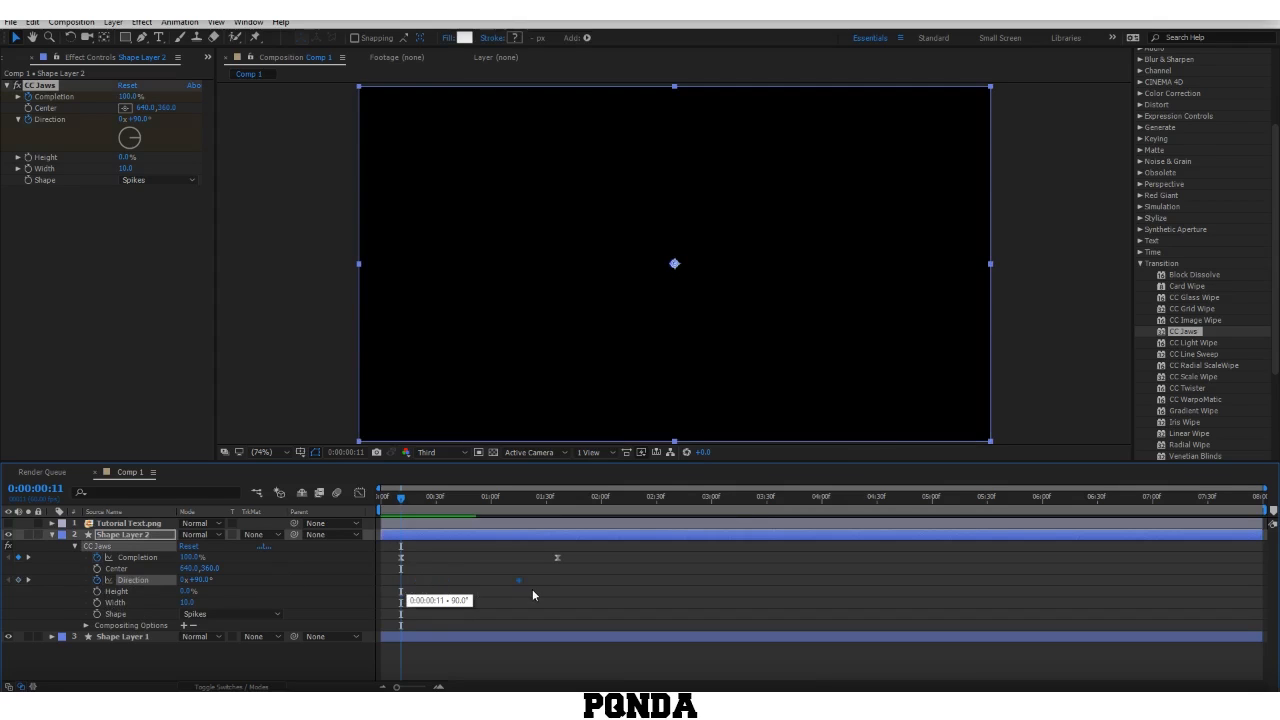
click(204, 581)
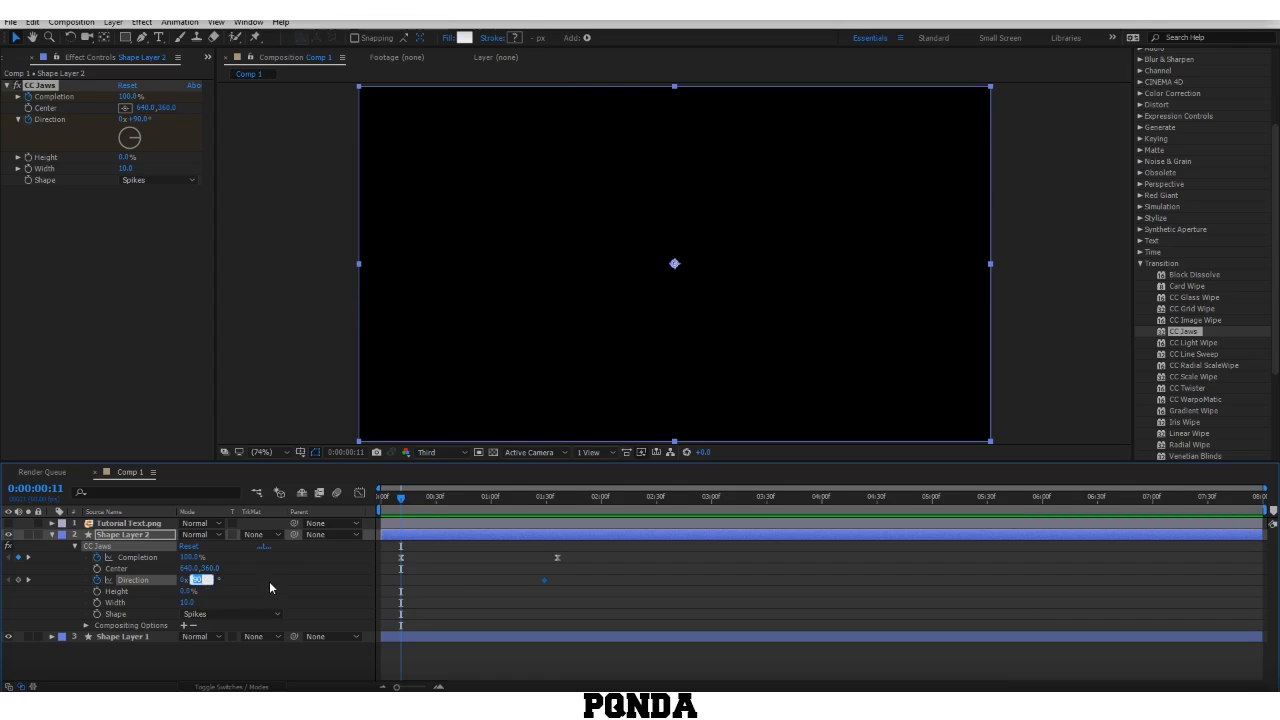
text(0)
click(266, 585)
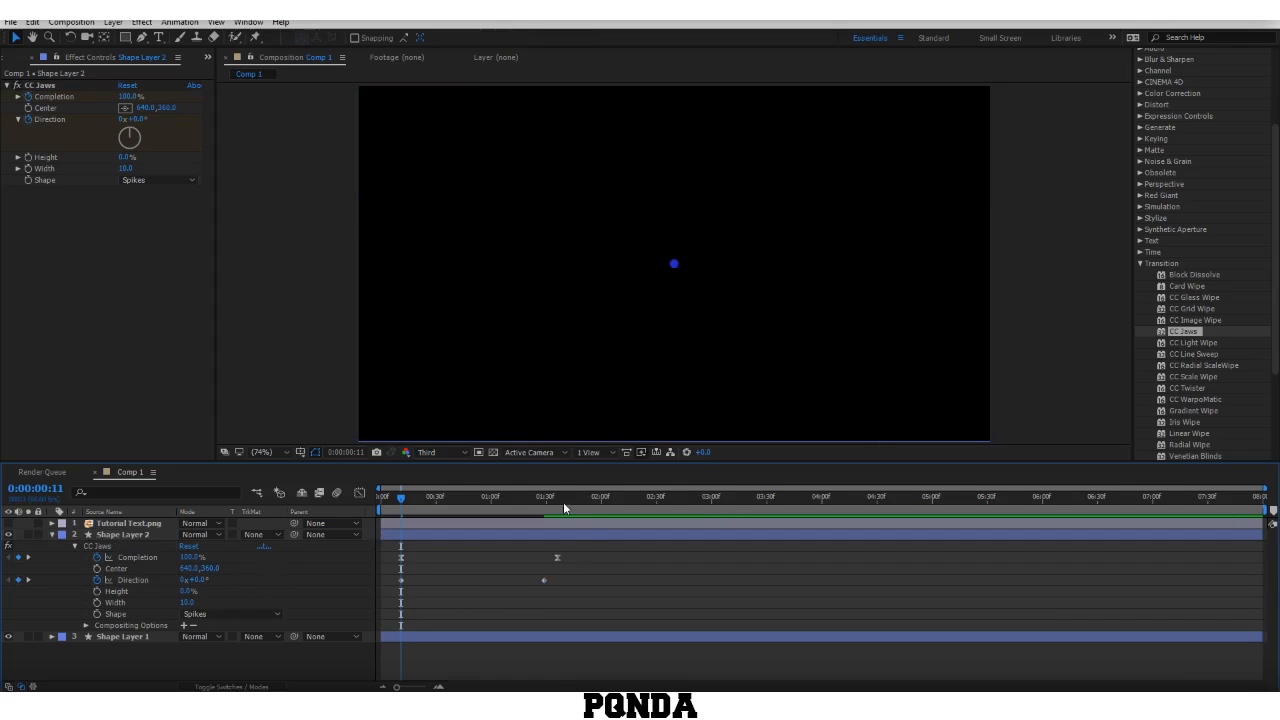
drag(563, 502, 557, 510)
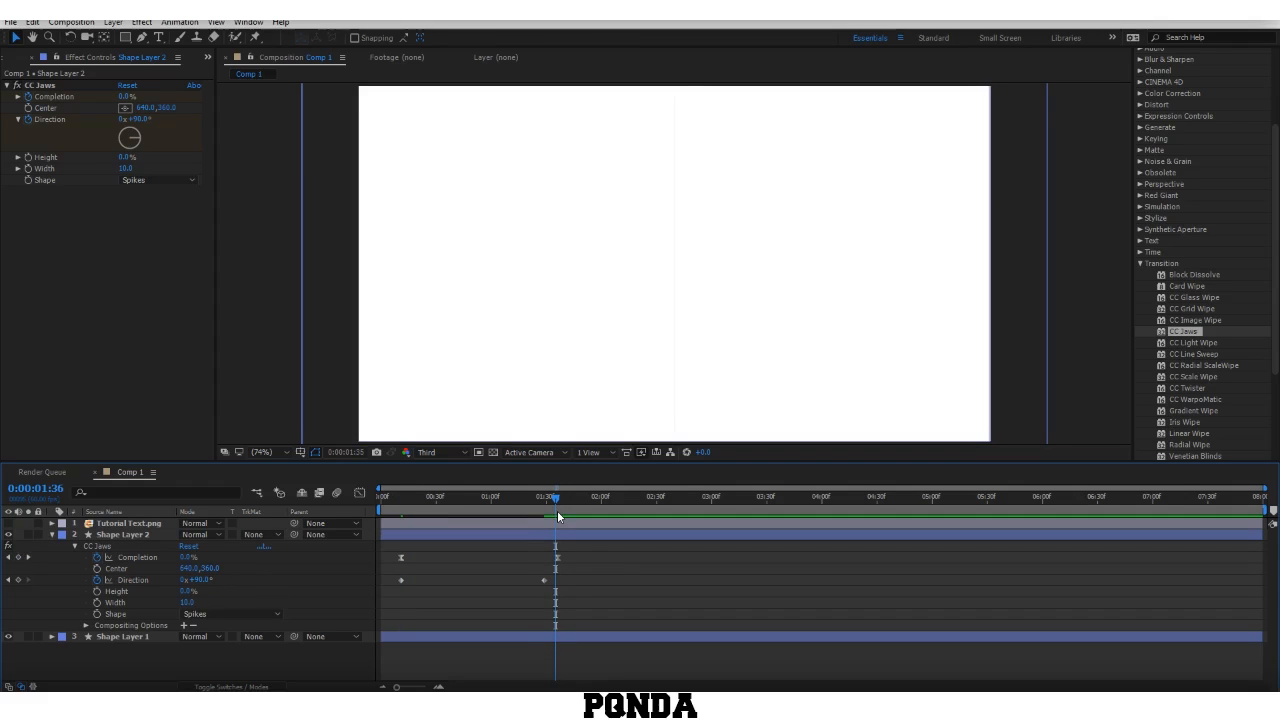
drag(544, 580, 360, 602)
Step: Easy-ease both CC Jaws Direction keyframes with an adjusted speed curve, and preview the rotating wipe from 0:00:00:10
key(F9)
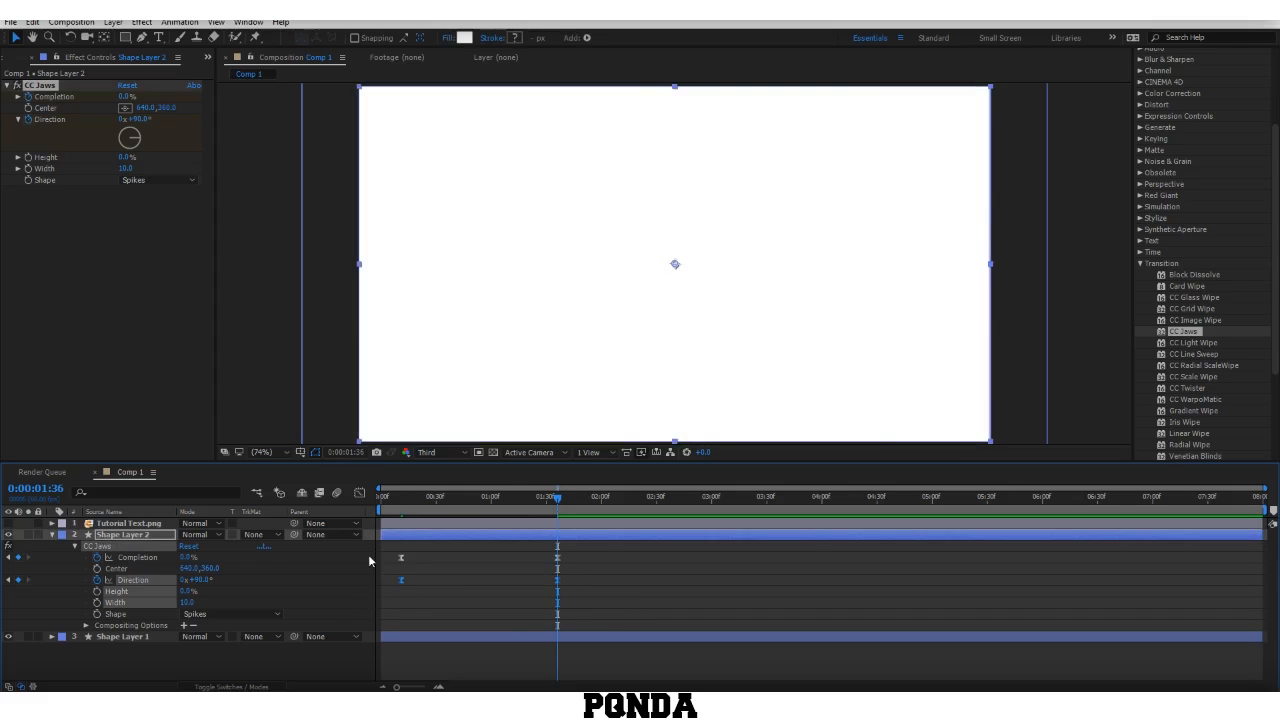
click(360, 493)
drag(385, 681, 427, 648)
click(360, 493)
click(522, 556)
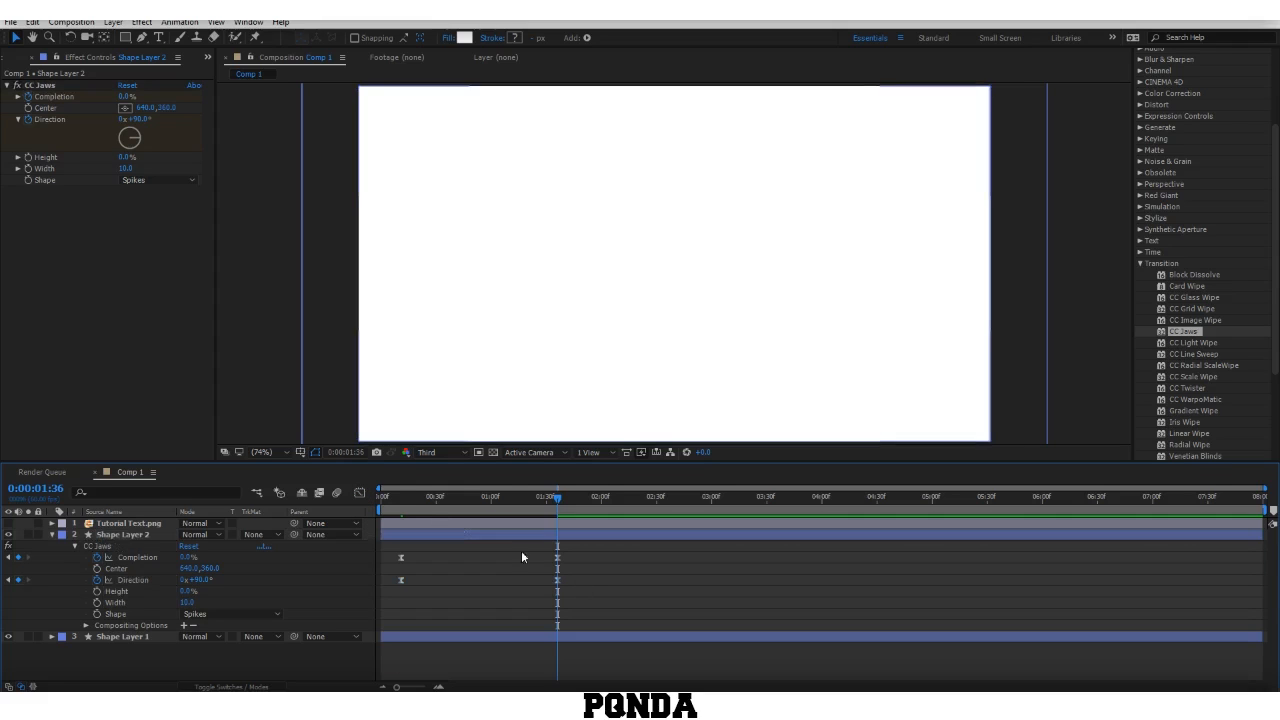
click(399, 497)
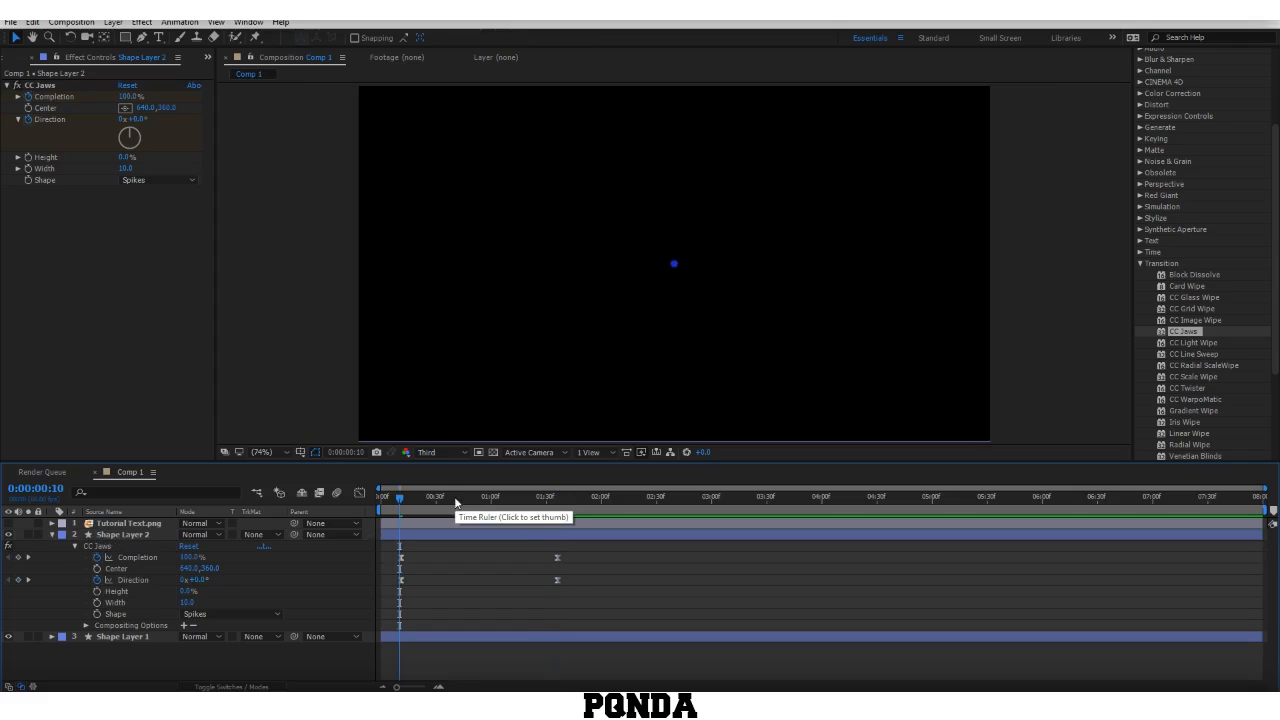
key(space)
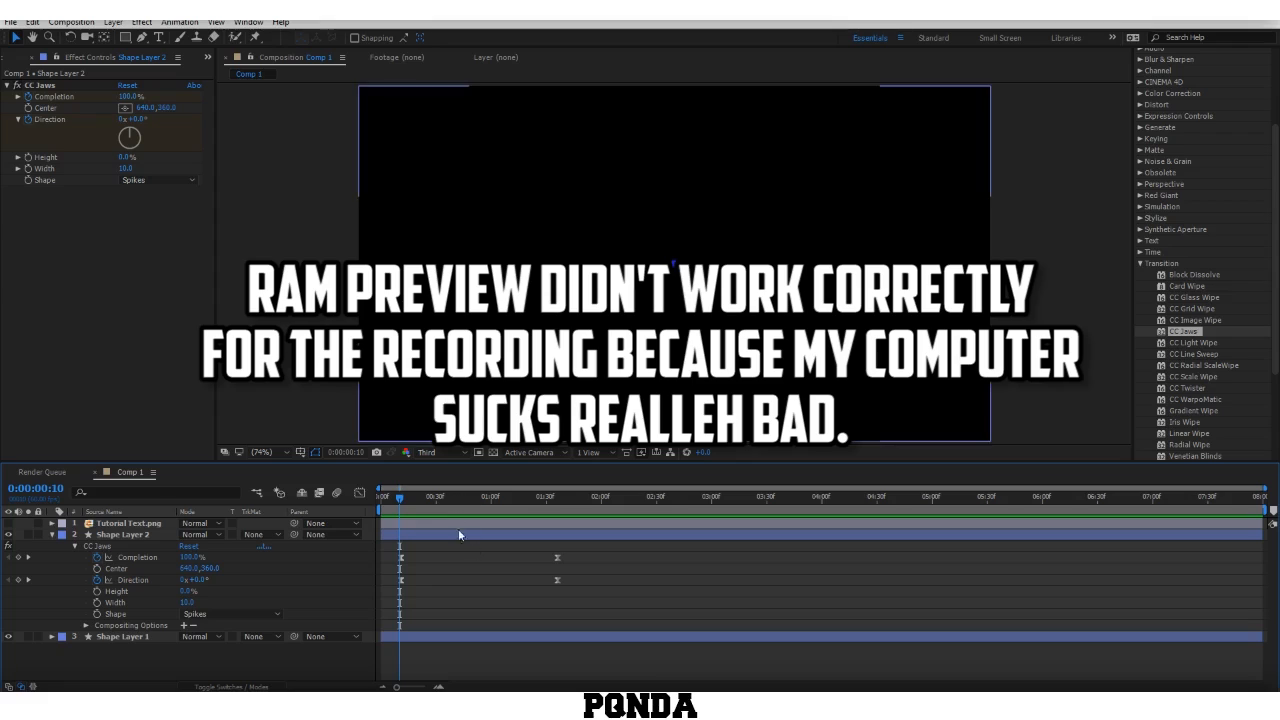
Step: Shift the CC Jaws Completion and Direction keyframes earlier so the wipe runs from 0:00:00:00 to 0:00:01:32, and check it at 0:00:00:54
key(space)
drag(590, 553, 386, 580)
drag(490, 556, 557, 582)
click(563, 560)
drag(399, 499, 363, 503)
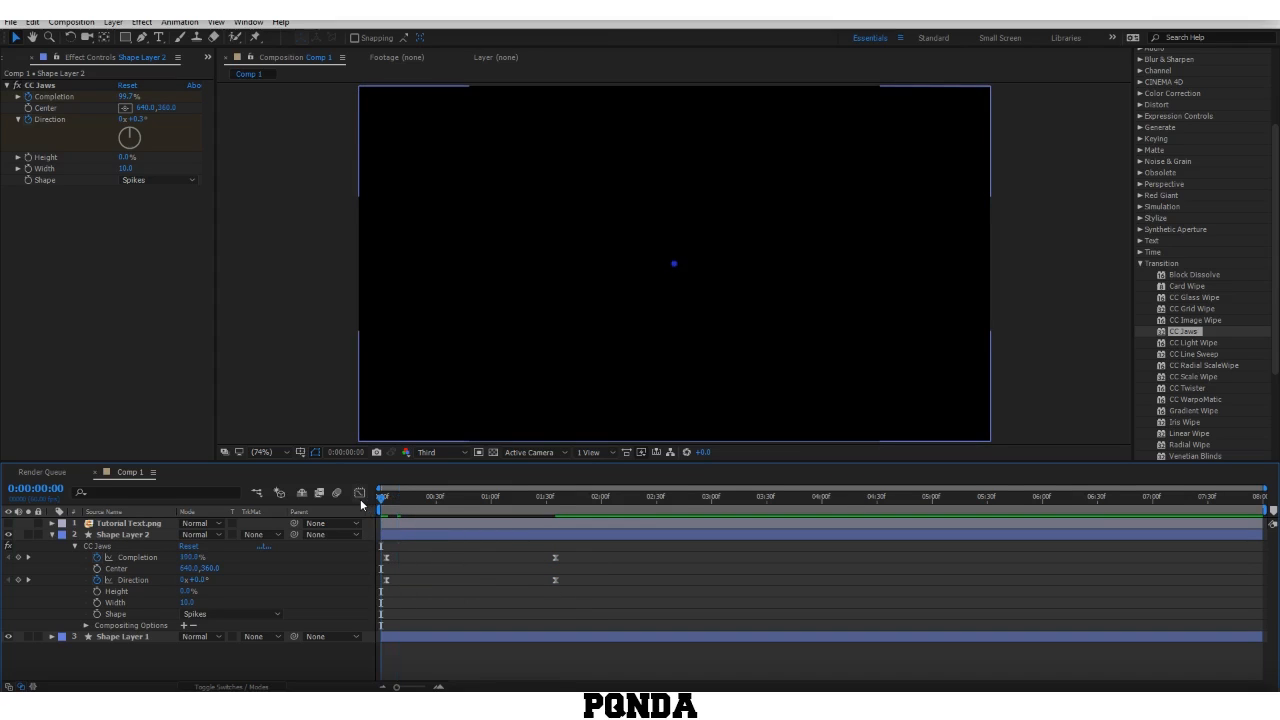
key(space)
key(space)
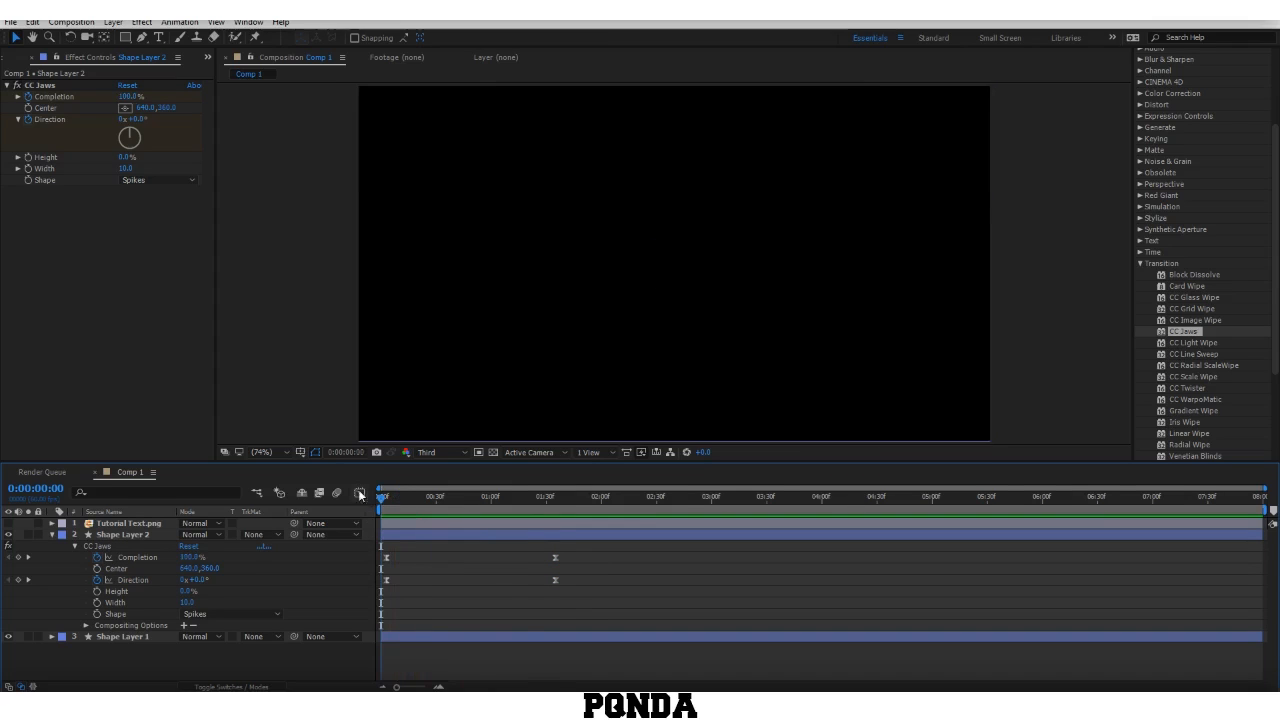
drag(591, 549, 381, 584)
click(430, 568)
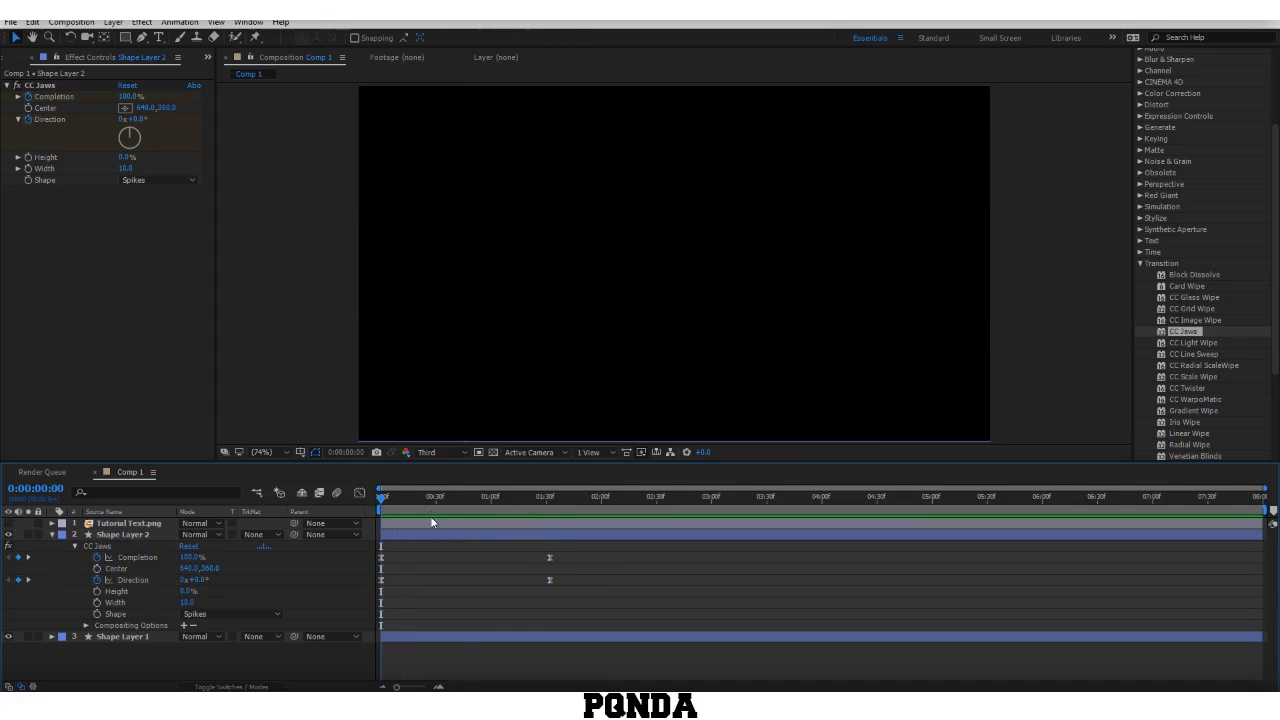
drag(446, 500, 479, 512)
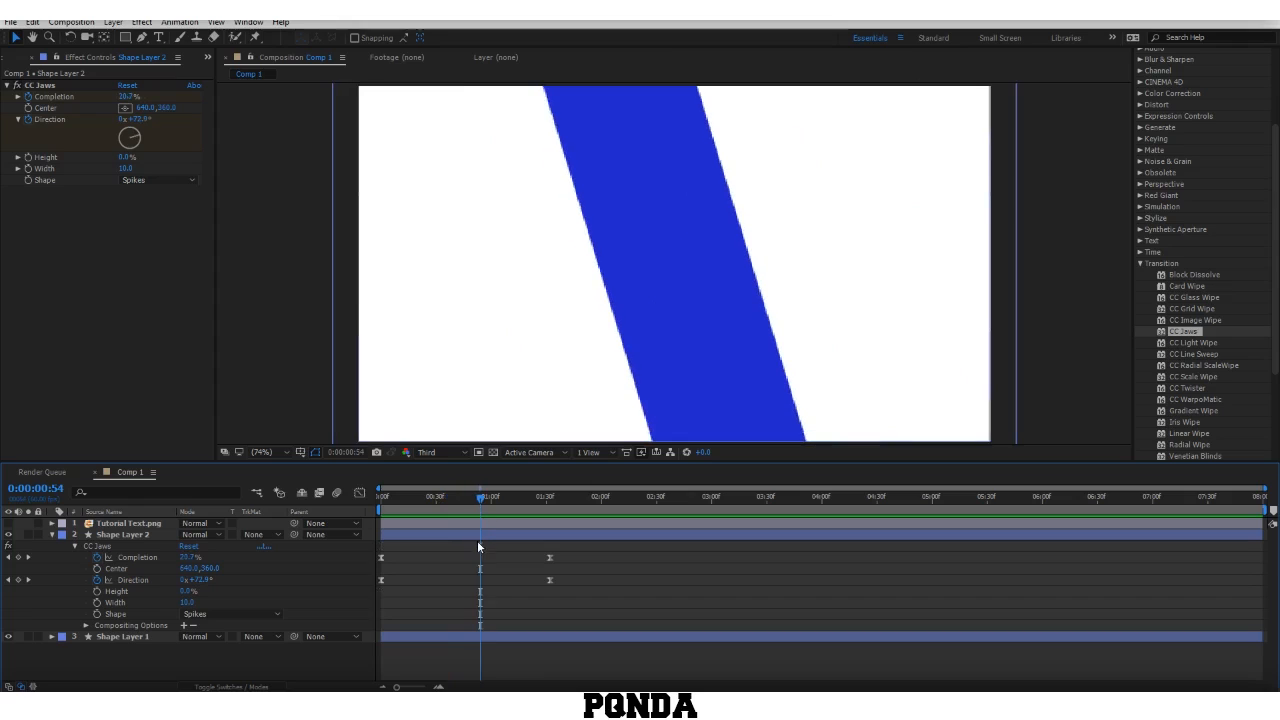
Step: Duplicate Shape Layer 2, expand the copy's CC Jaws properties, and go to its end keyframes at 0:00:01:32
click(480, 536)
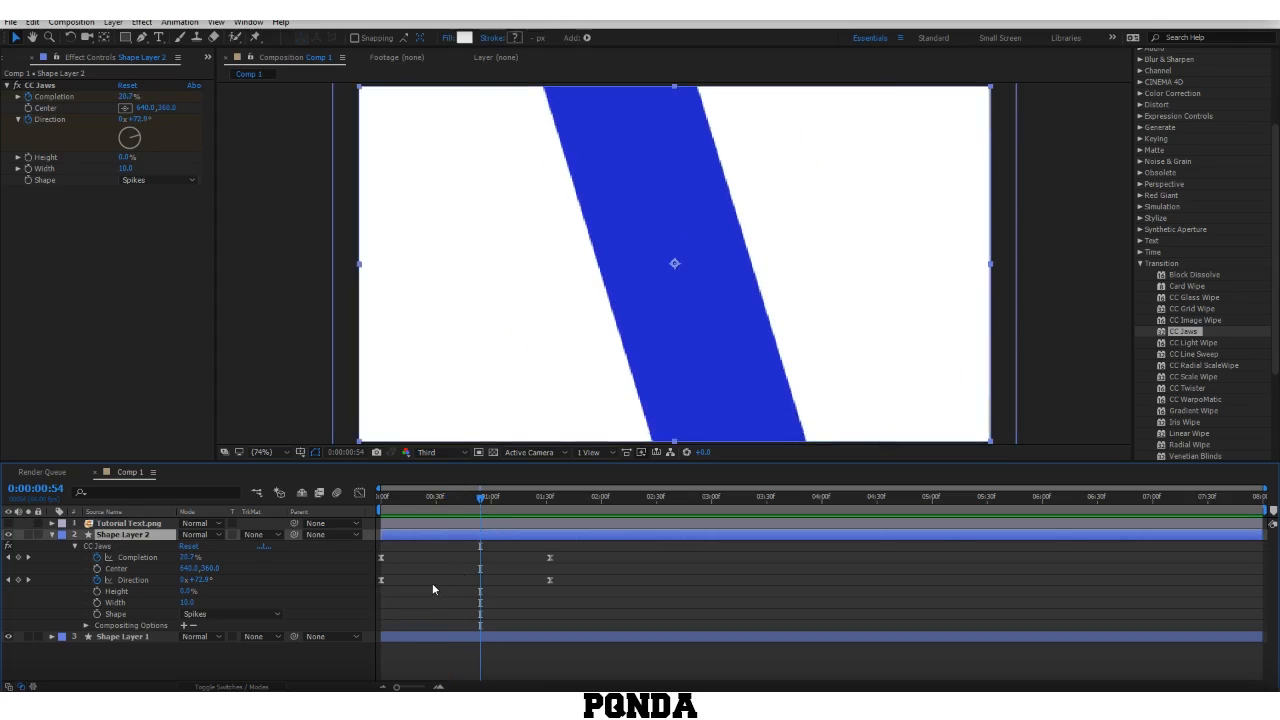
key(u)
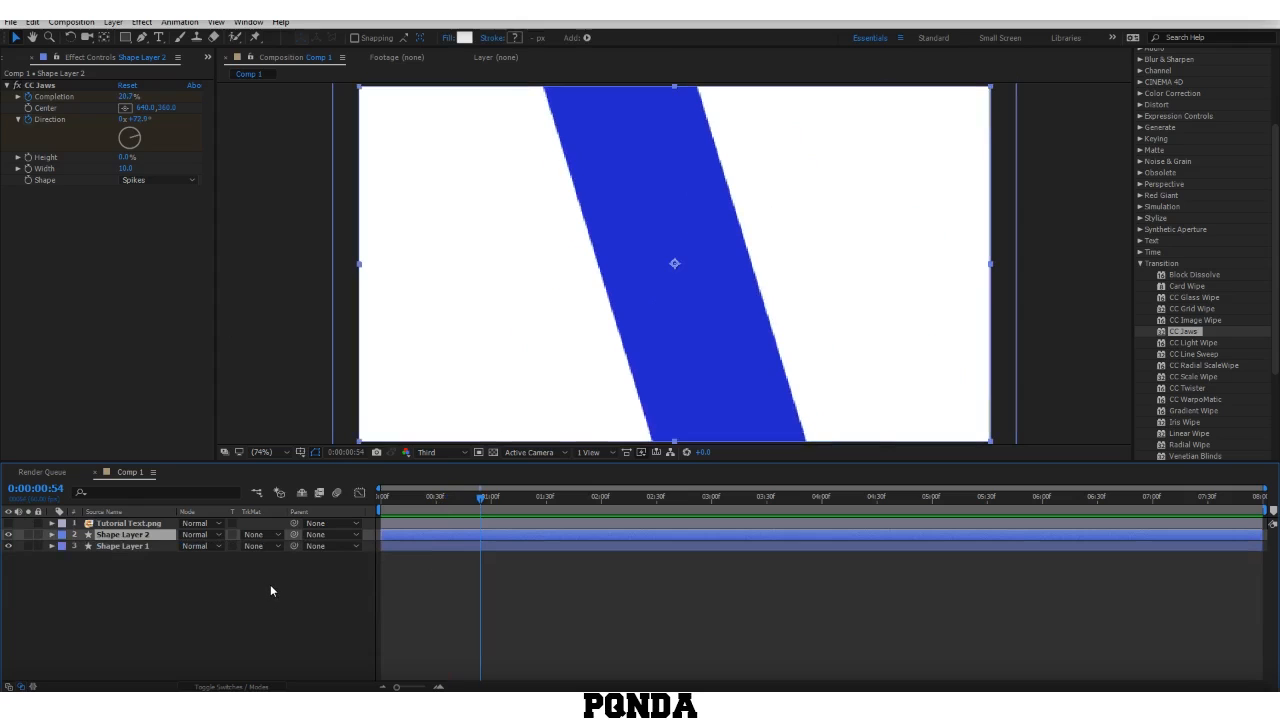
key(ctrl+d)
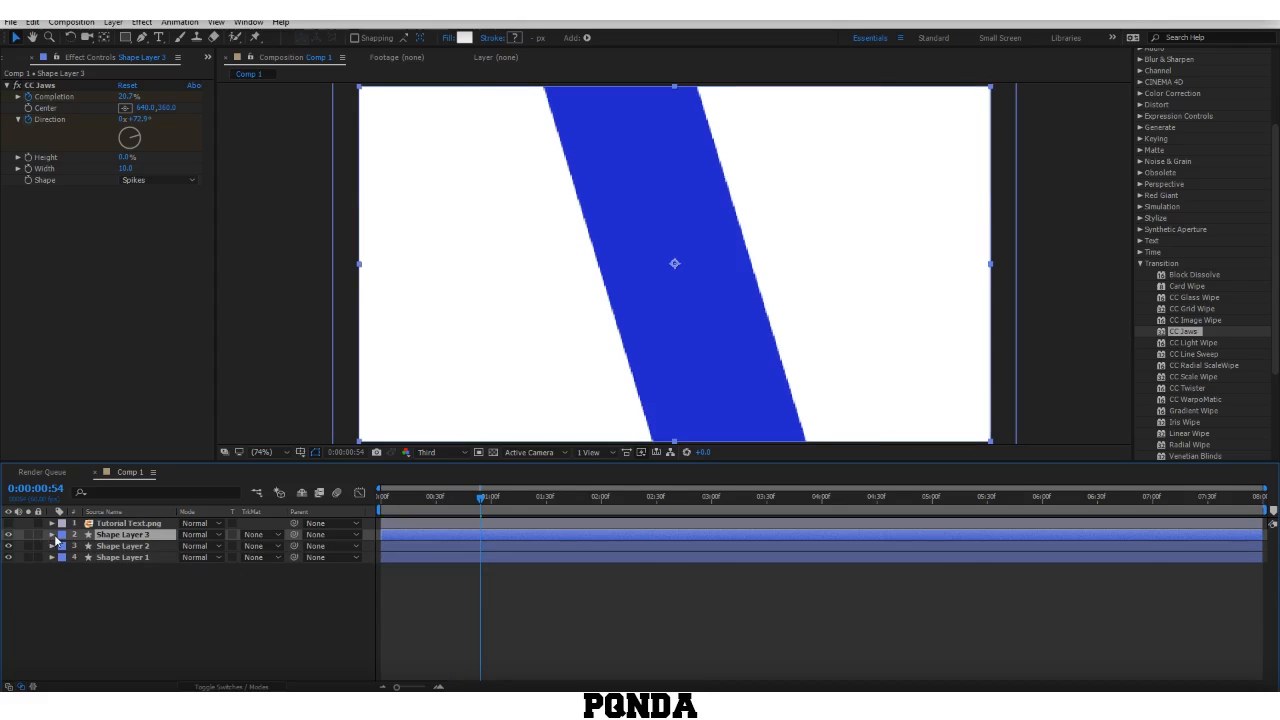
click(52, 535)
click(64, 547)
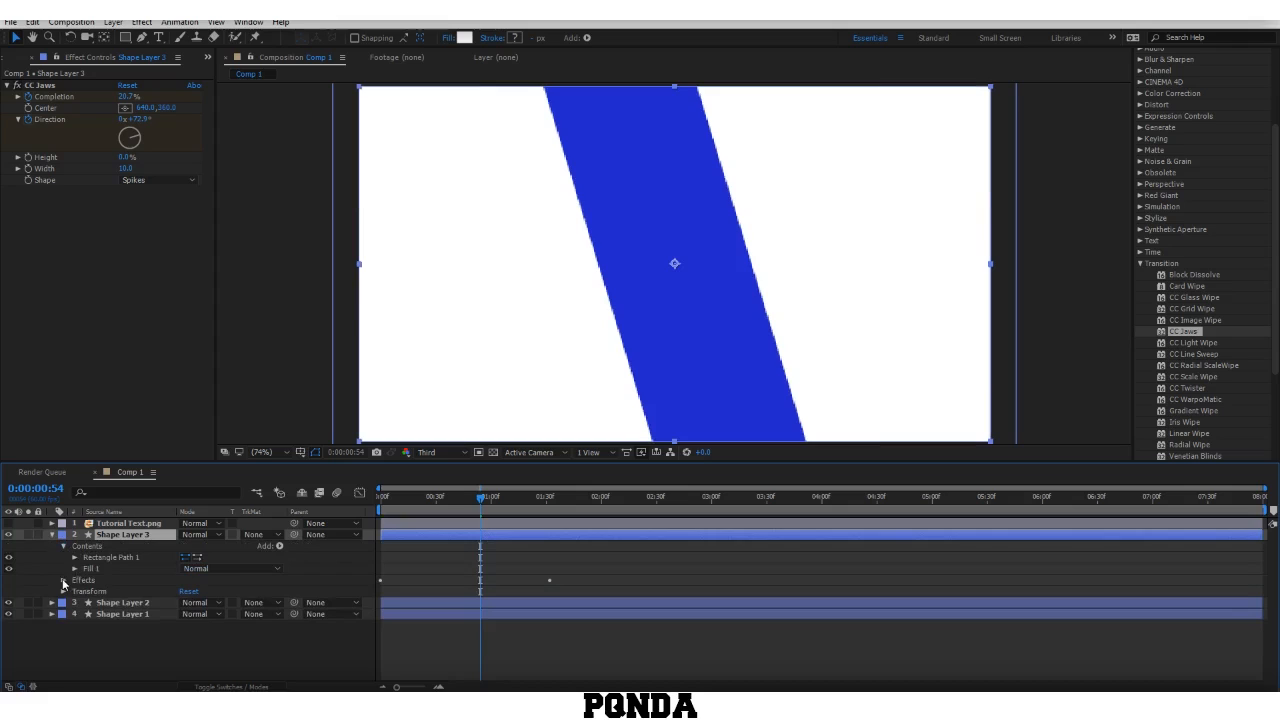
click(63, 581)
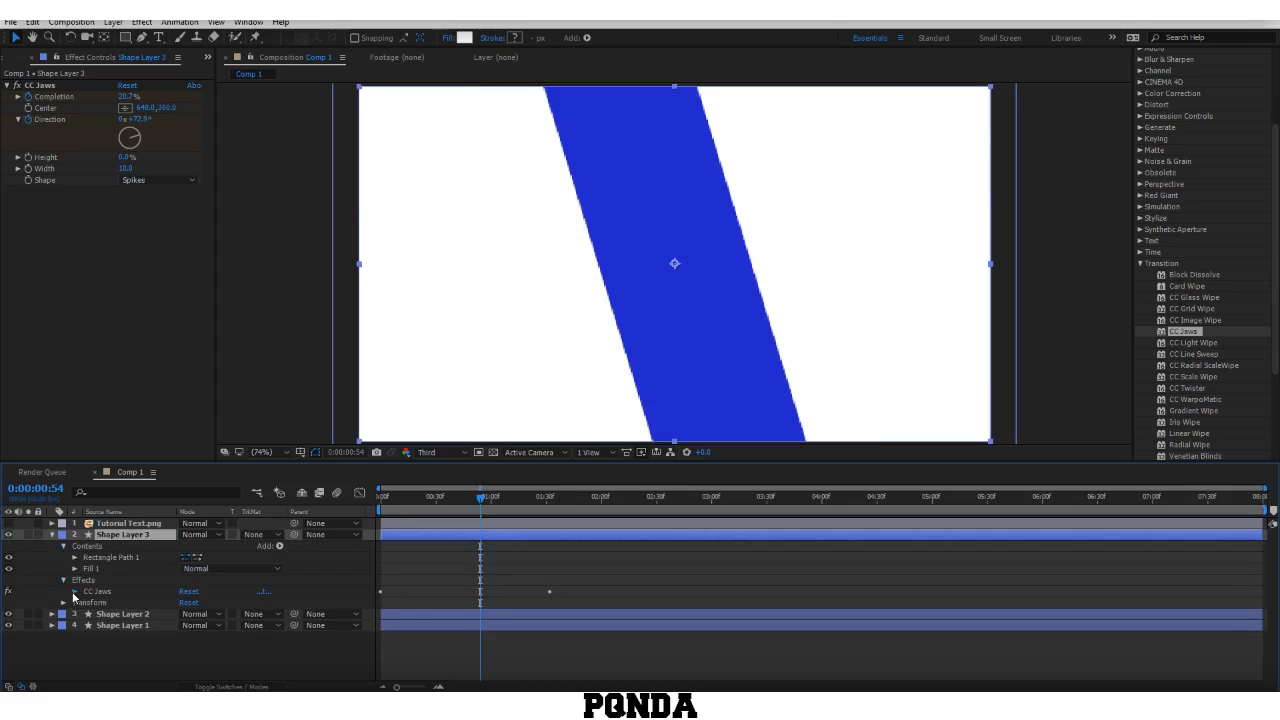
click(74, 592)
click(547, 507)
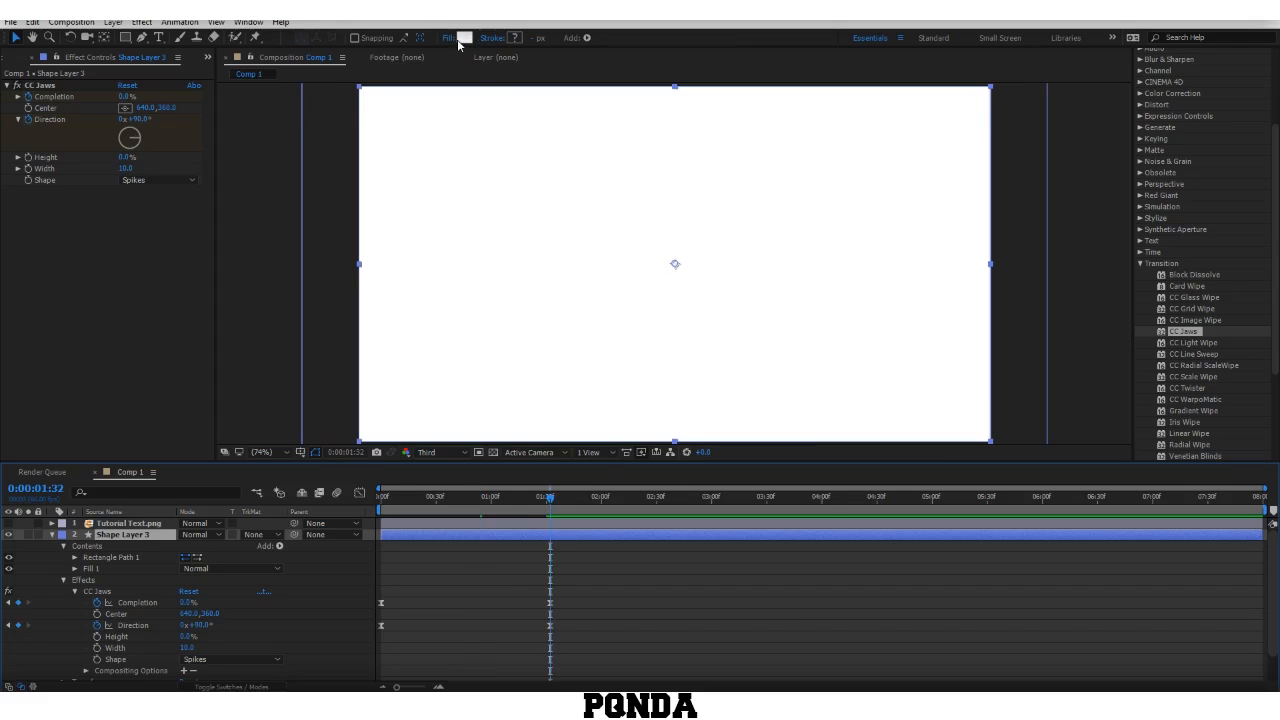
Step: Set Shape Layer 3's fill colour to the blue 0D3BA5
click(464, 40)
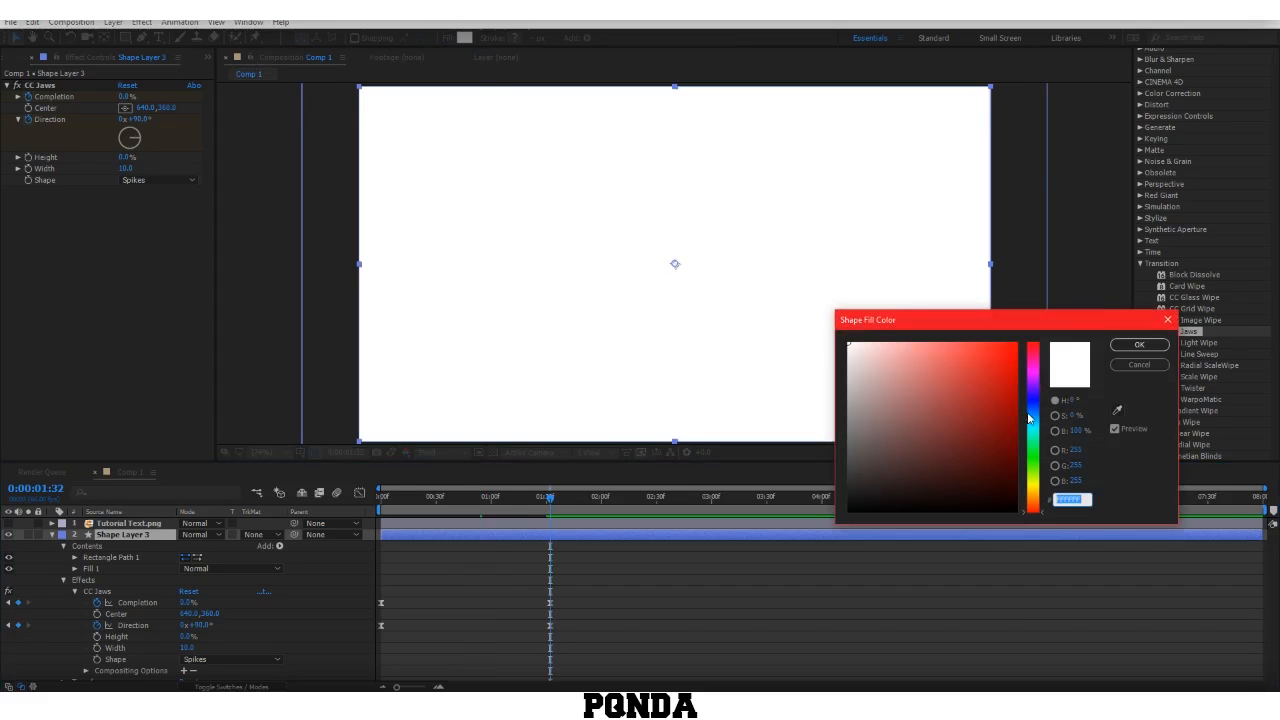
click(1032, 409)
click(1003, 401)
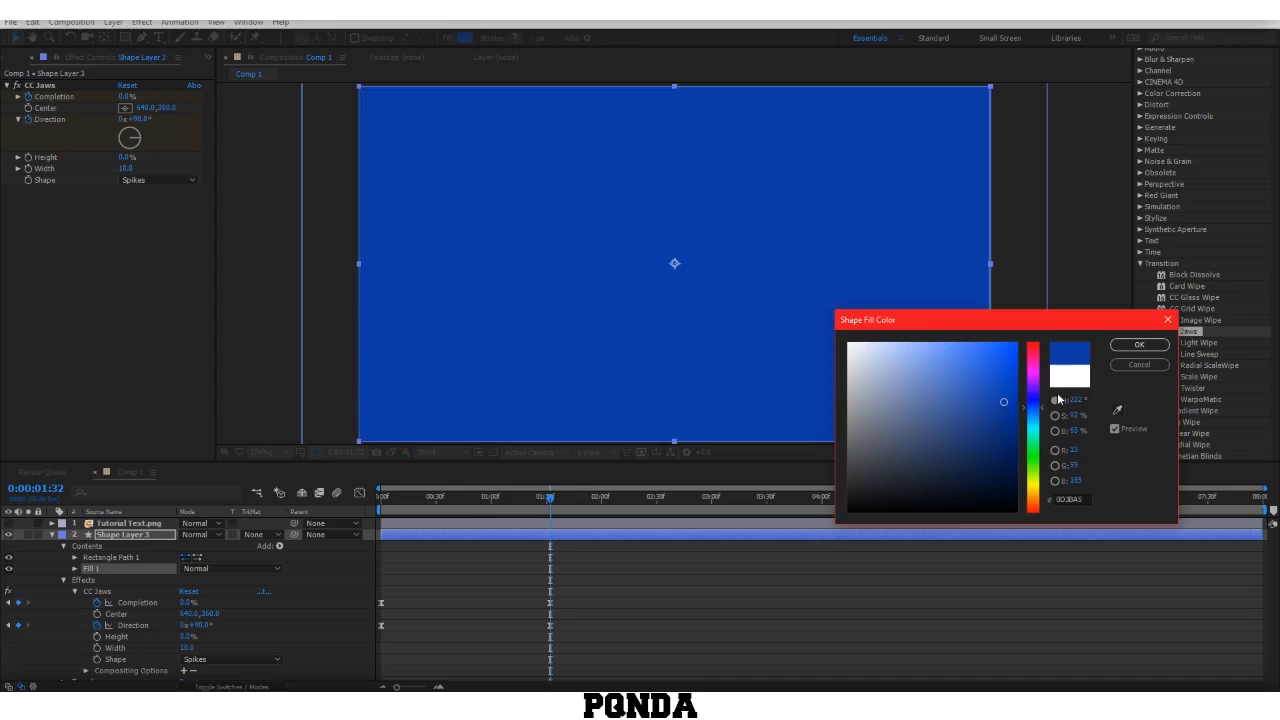
click(1139, 344)
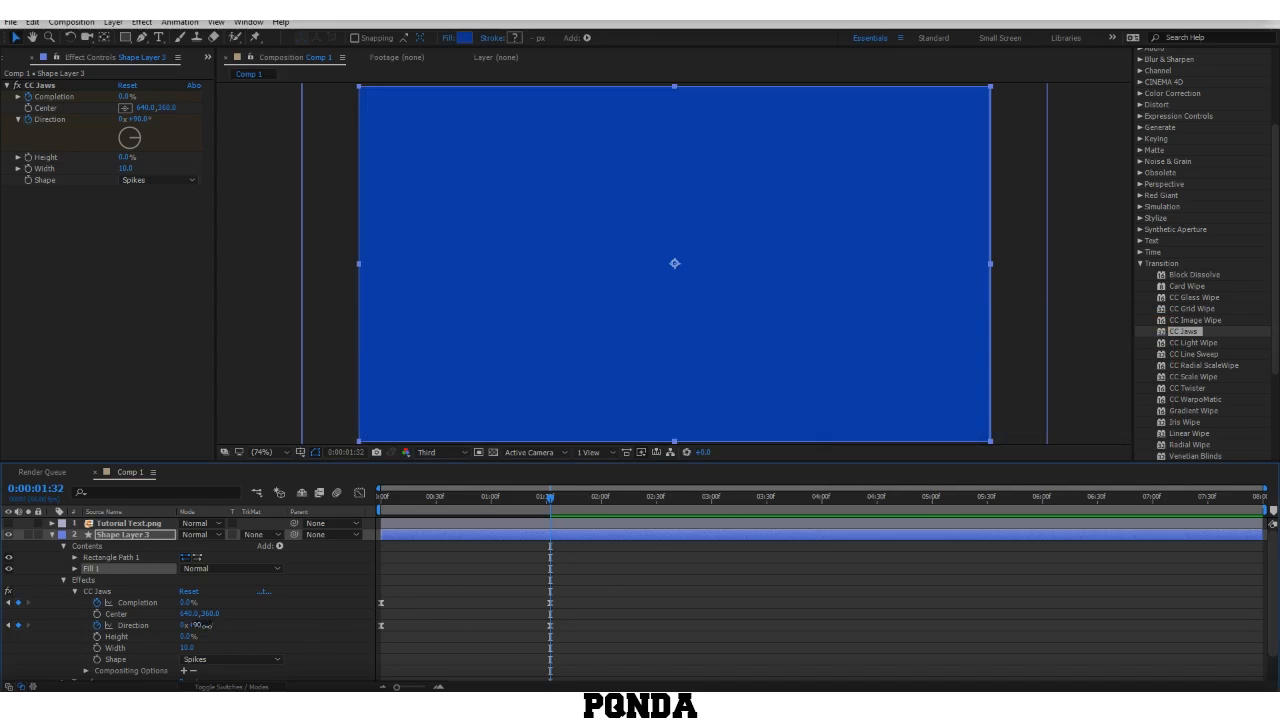
Step: Set Shape Layer 3's CC Jaws Direction to -90° at 0:00:01:32 and preview the wipe from the start
text(-90)
key(Return)
click(660, 598)
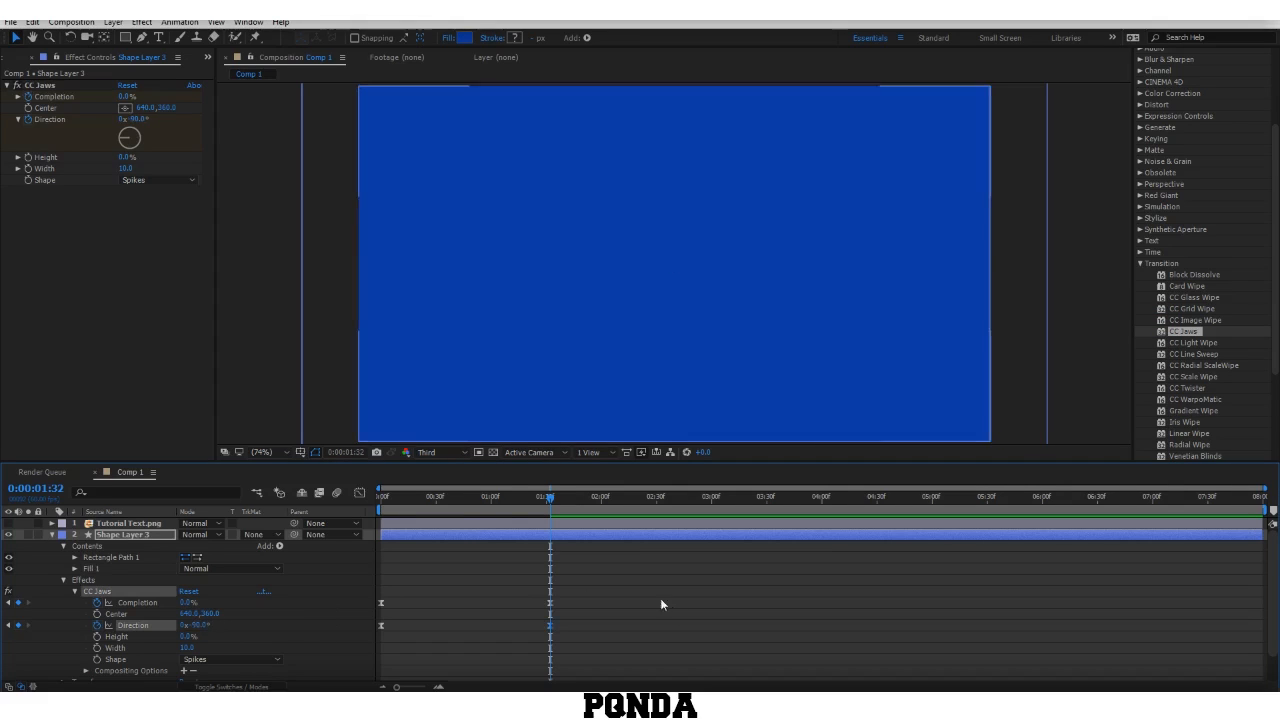
click(382, 500)
key(space)
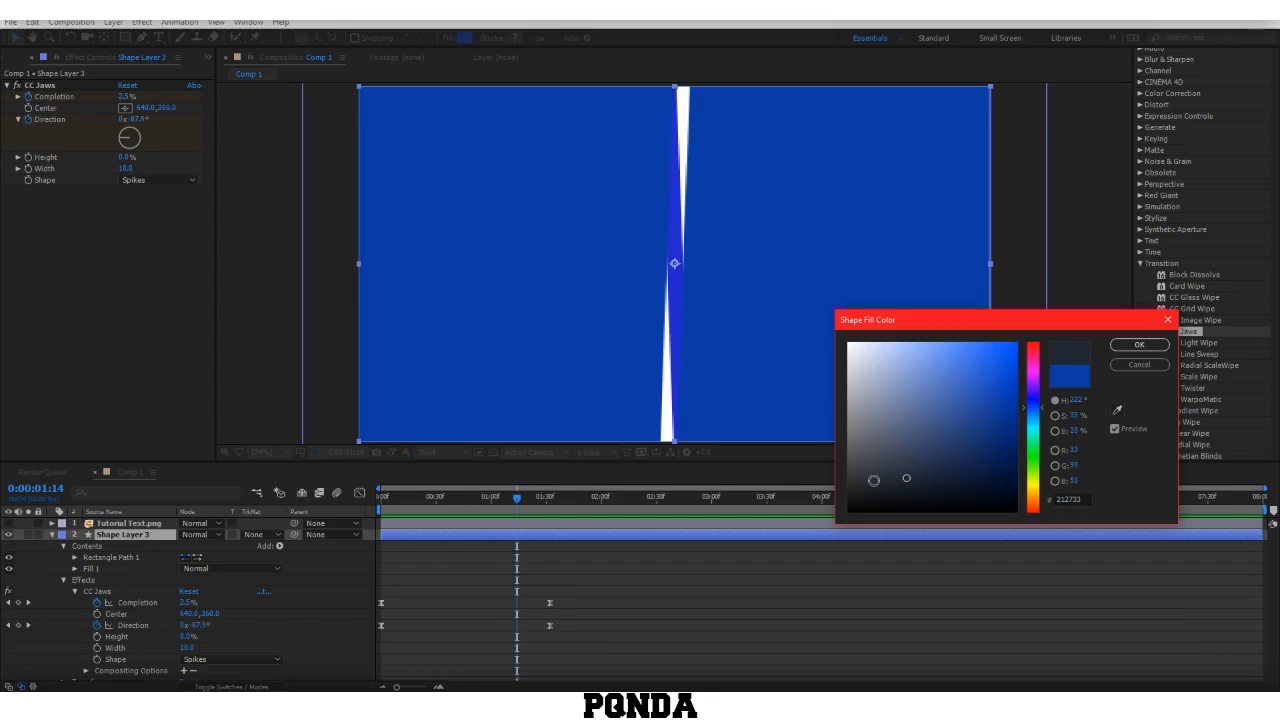
Step: Set Shape Layer 3's fill colour to the near-black 161616
drag(873, 480, 823, 490)
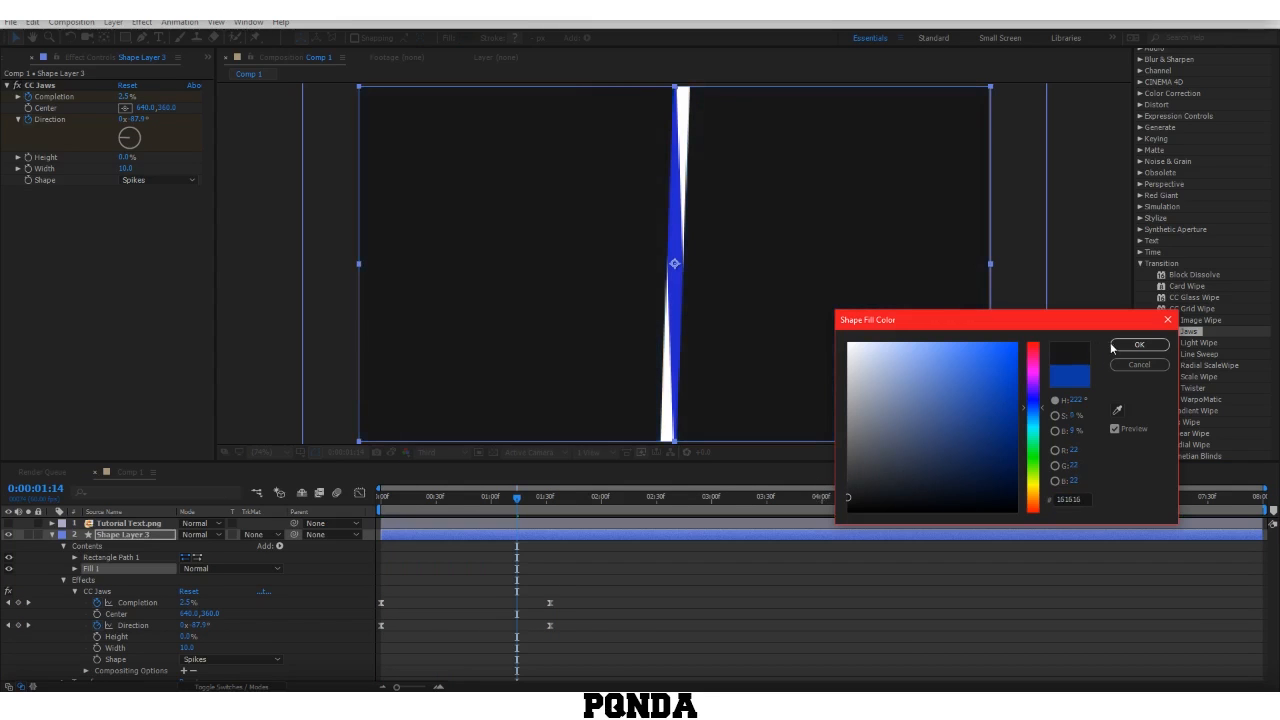
click(1112, 347)
click(547, 563)
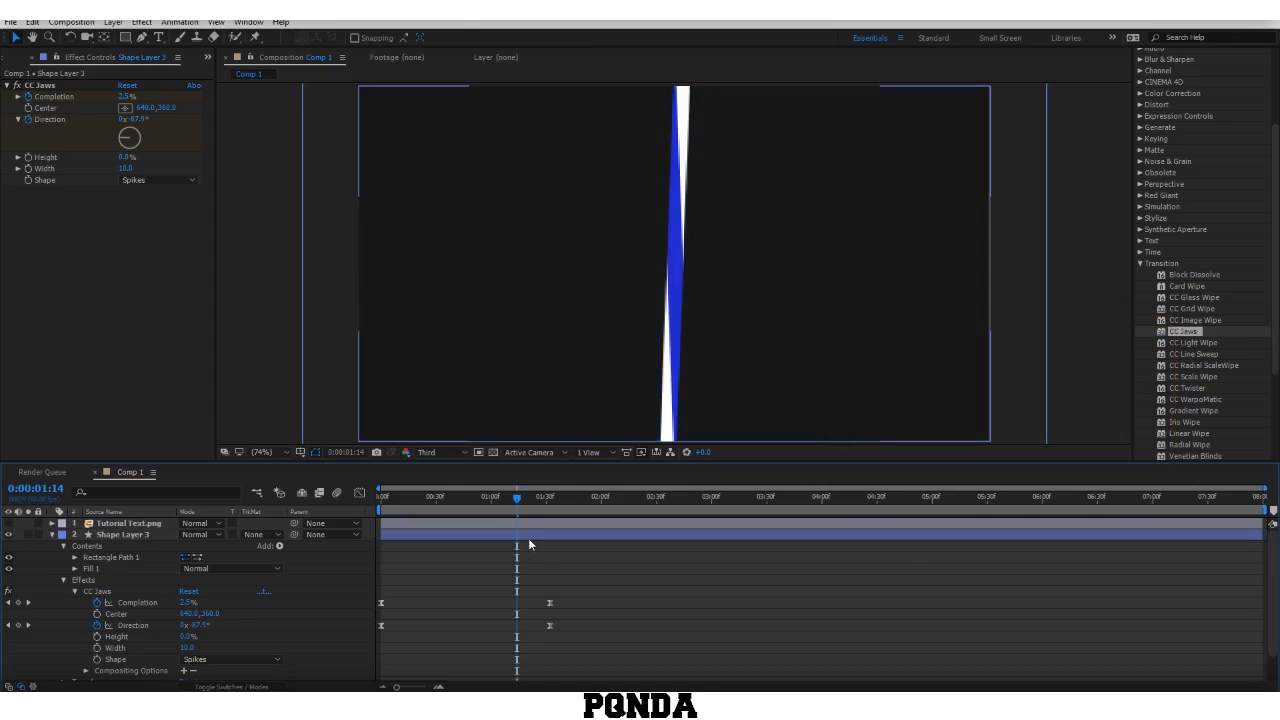
Step: Duplicate Shape Layer 3 and set the copy's fill colour to the near-black 101010
click(528, 539)
key(ctrl+d)
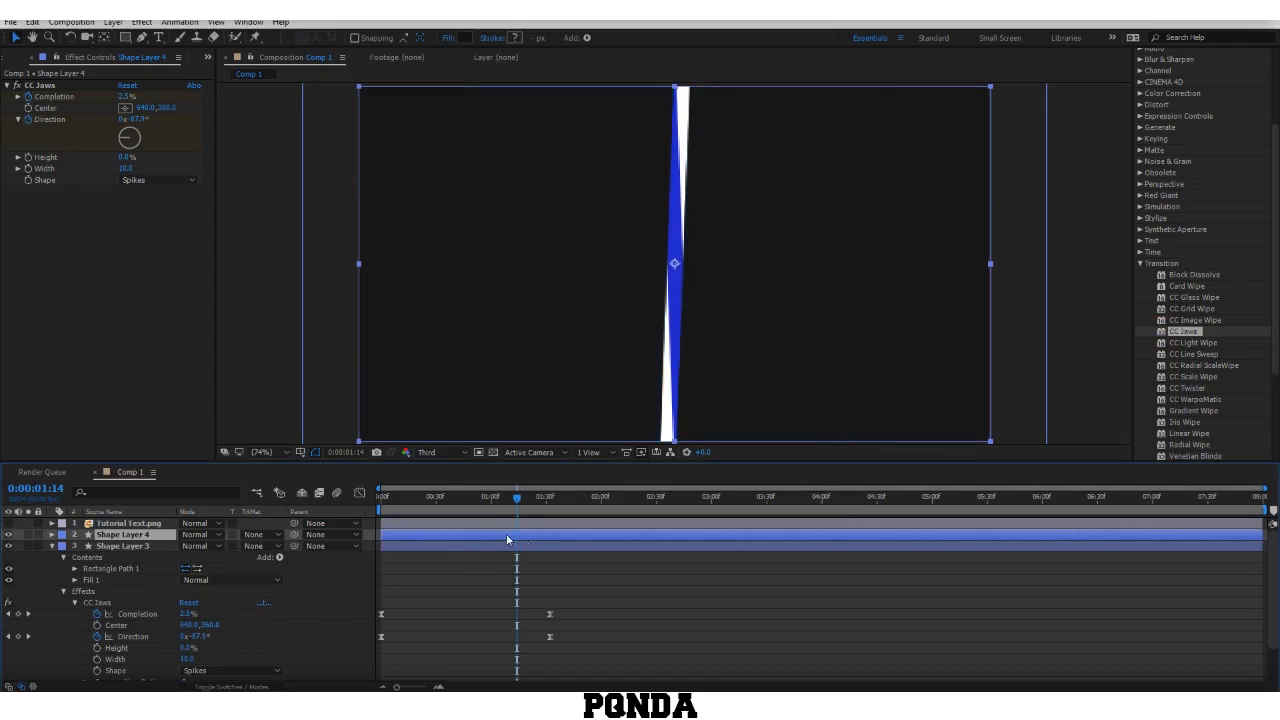
click(450, 37)
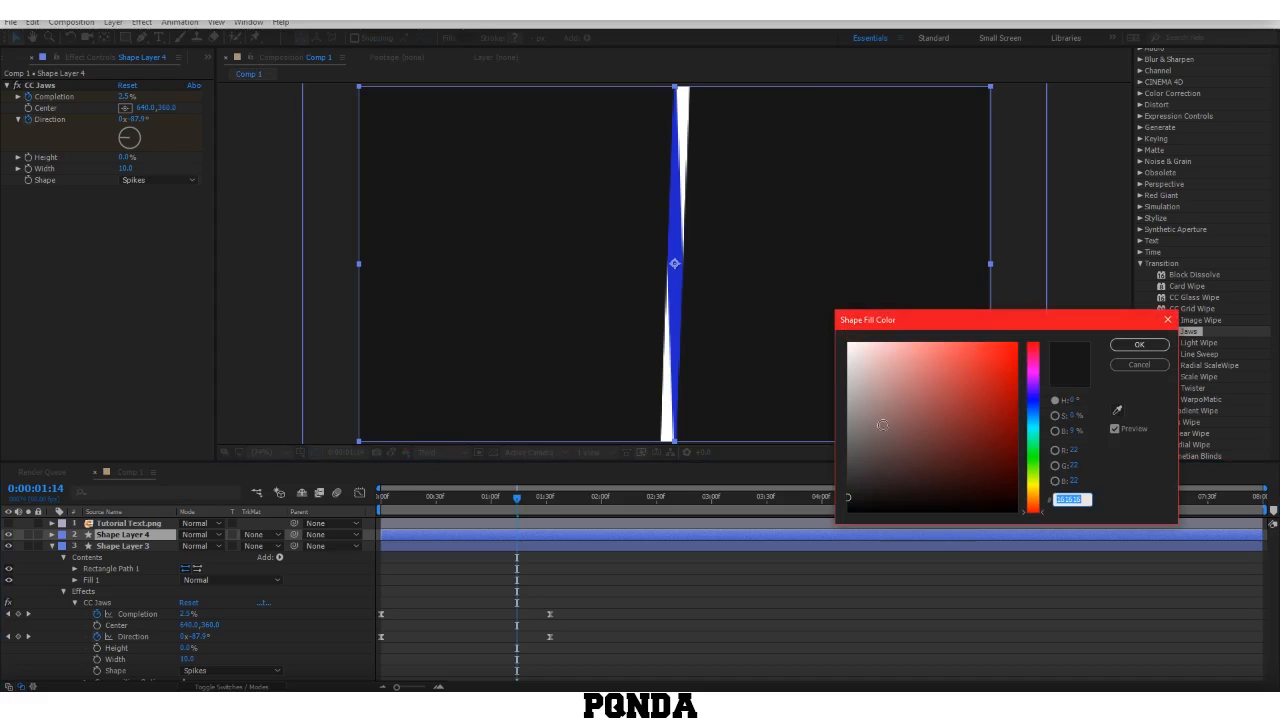
click(1033, 408)
mouse_move(953, 441)
mouse_down()
mouse_move(977, 337)
mouse_move(969, 305)
mouse_move(820, 500)
mouse_up()
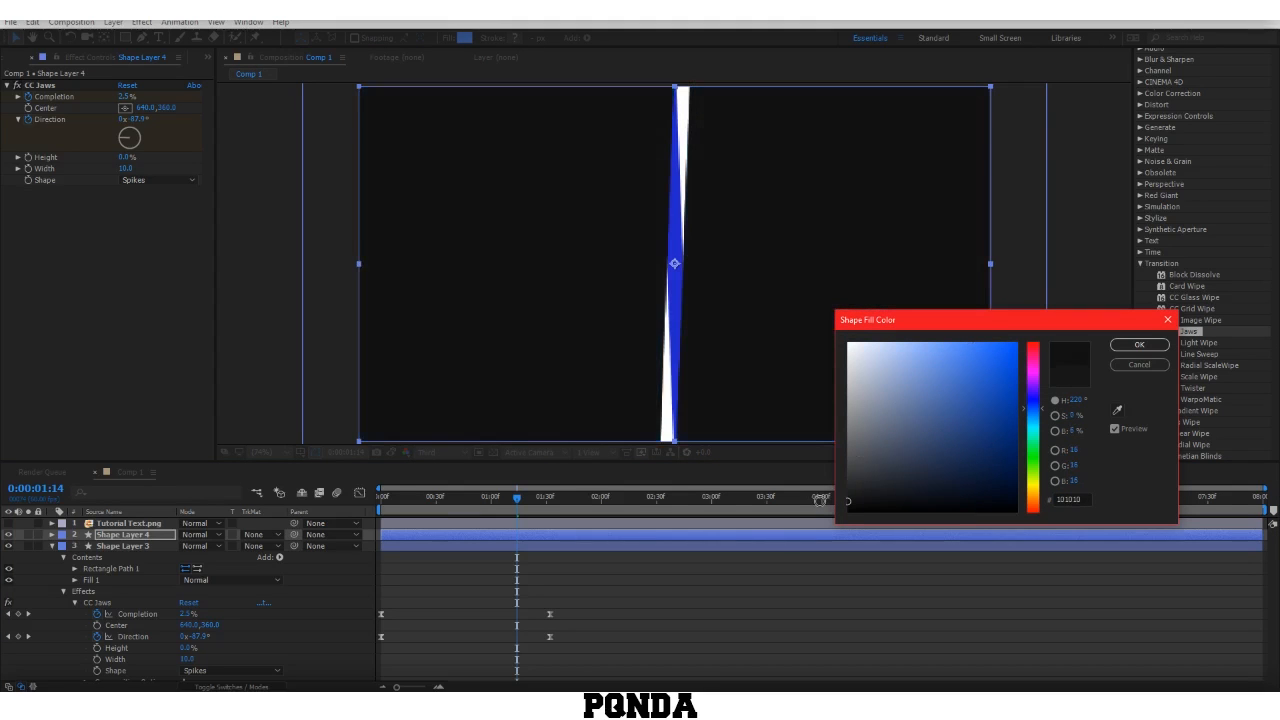
key(Return)
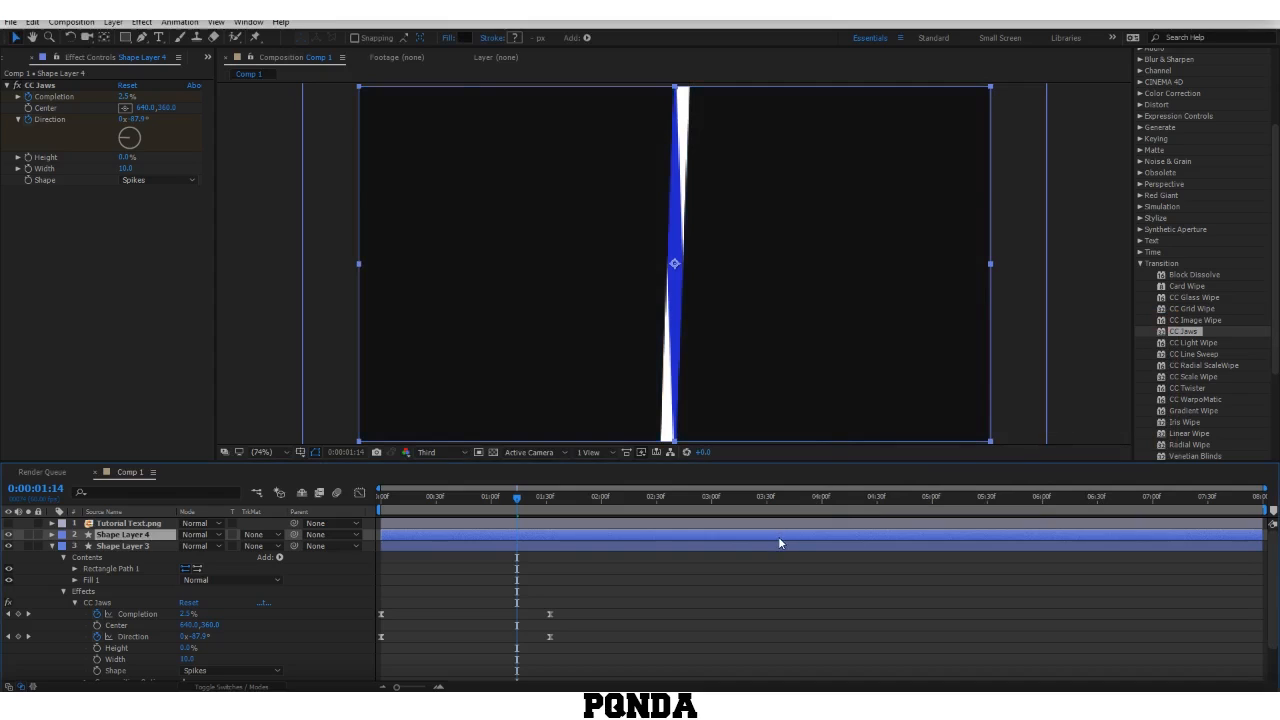
Step: Change the fill colour of Shape Layer 3 to the muted blue 333E94
click(776, 546)
click(465, 37)
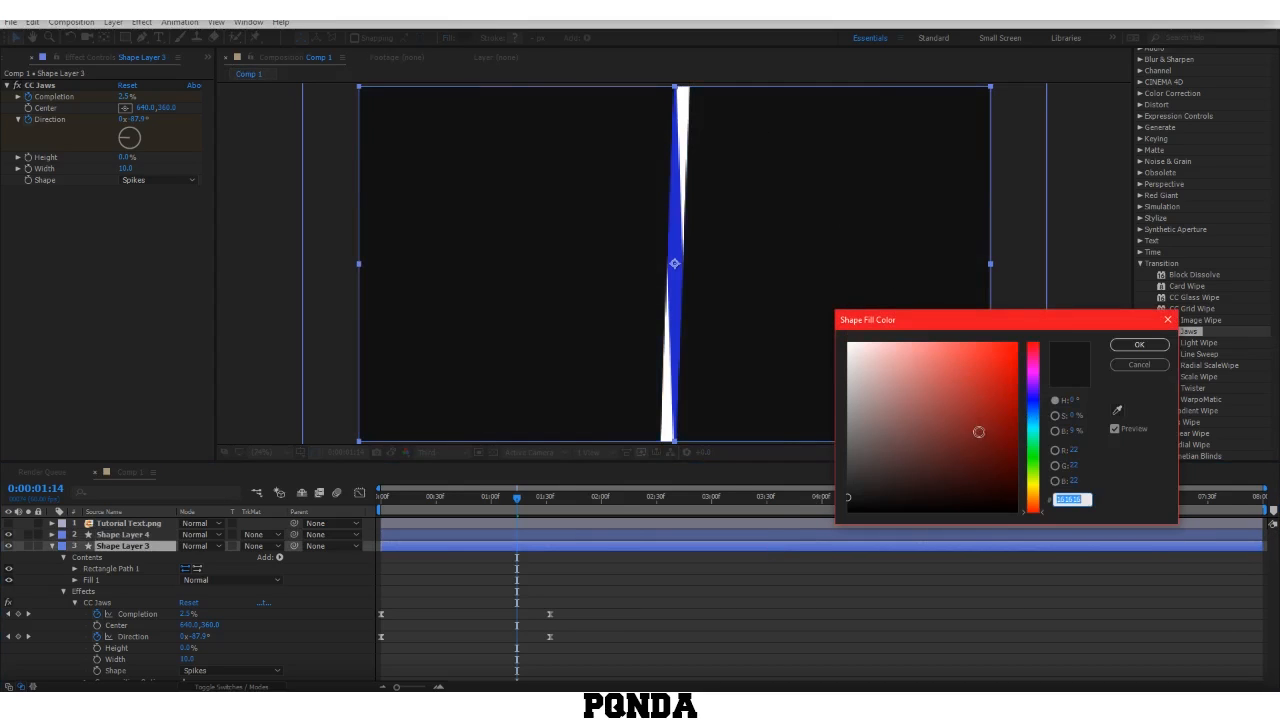
click(1033, 402)
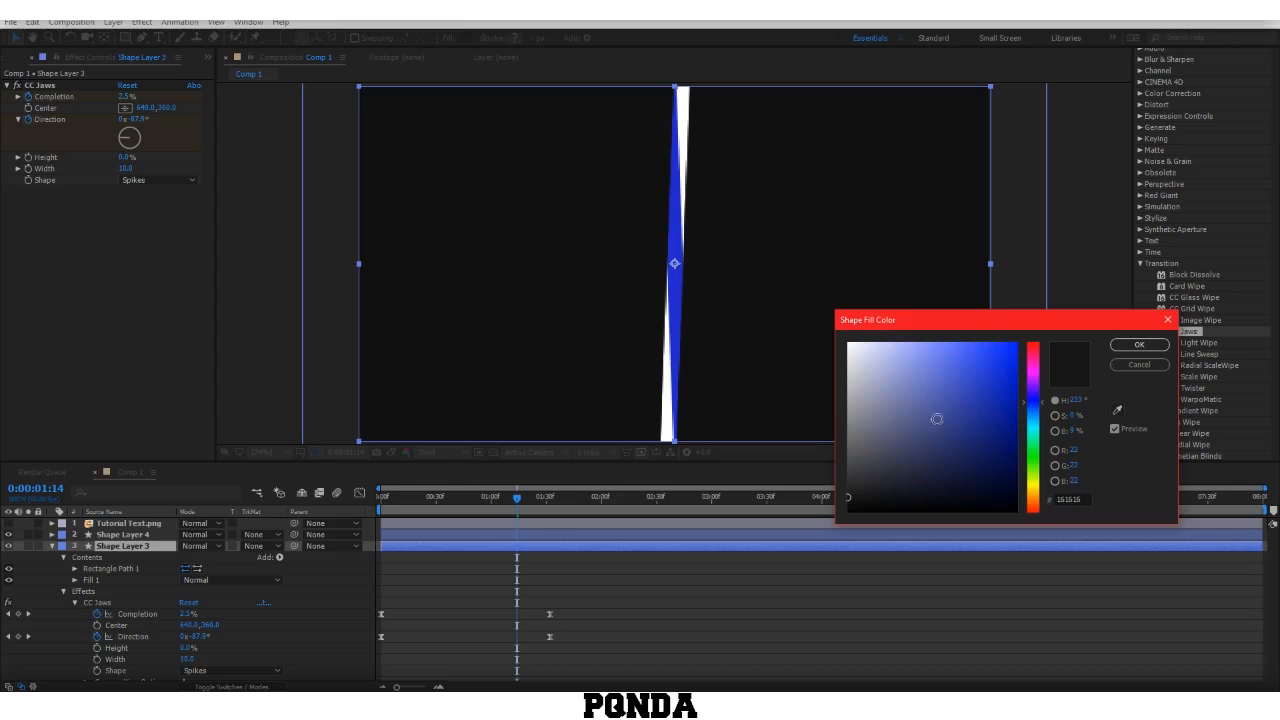
click(927, 411)
drag(926, 416, 959, 413)
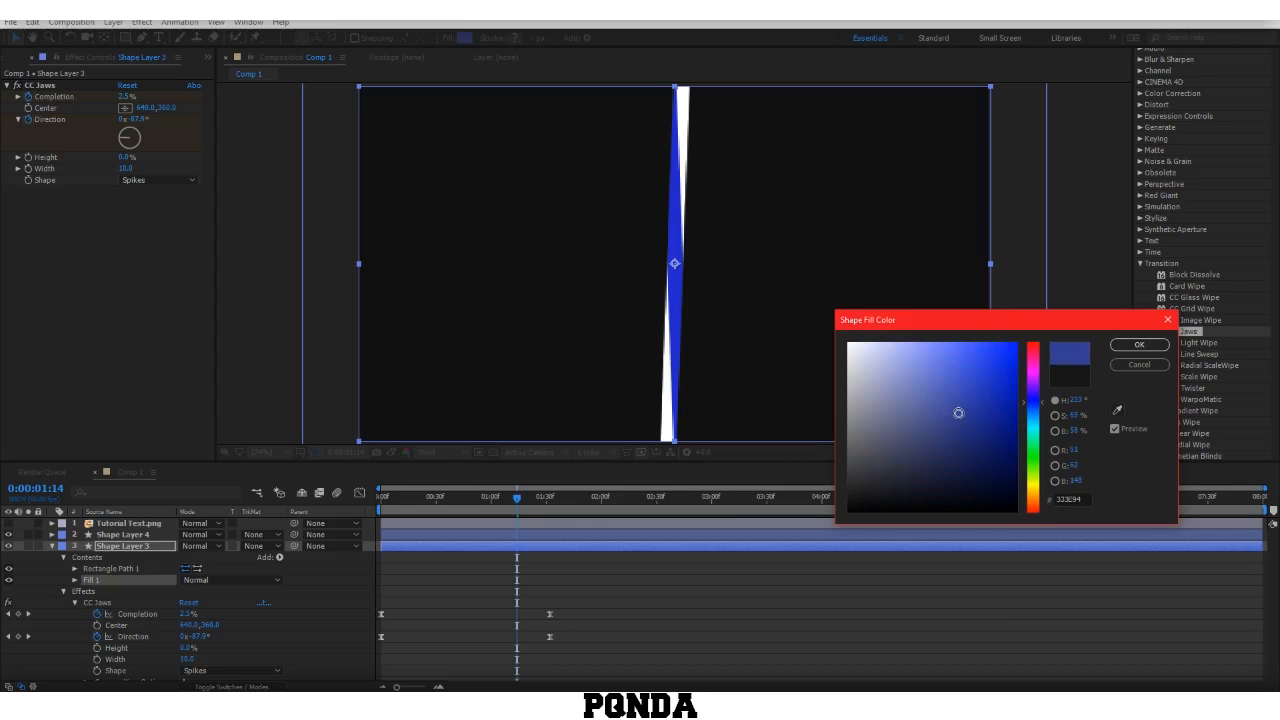
click(1117, 350)
Step: Set Shape Layer 4's CC Jaws Direction at 0:00:01:32 to positive 90° and check the layered wipes at 0:00:00:48
click(509, 536)
key(e)
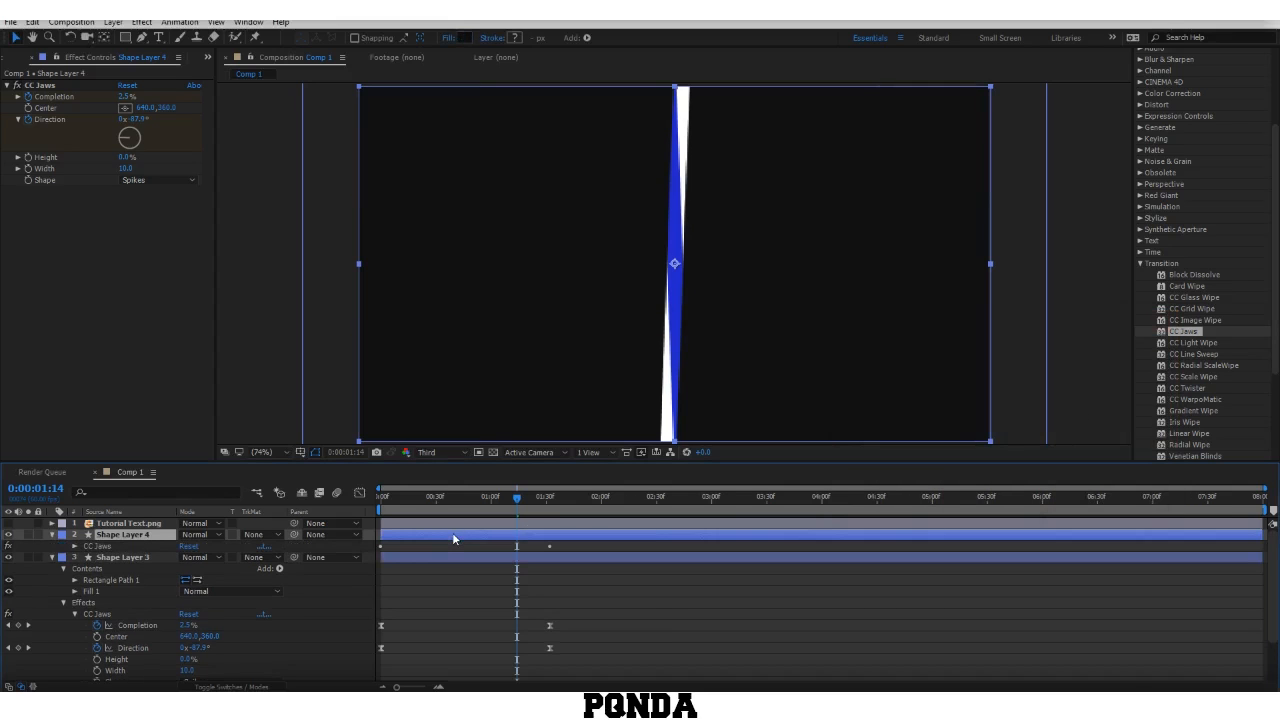
click(74, 546)
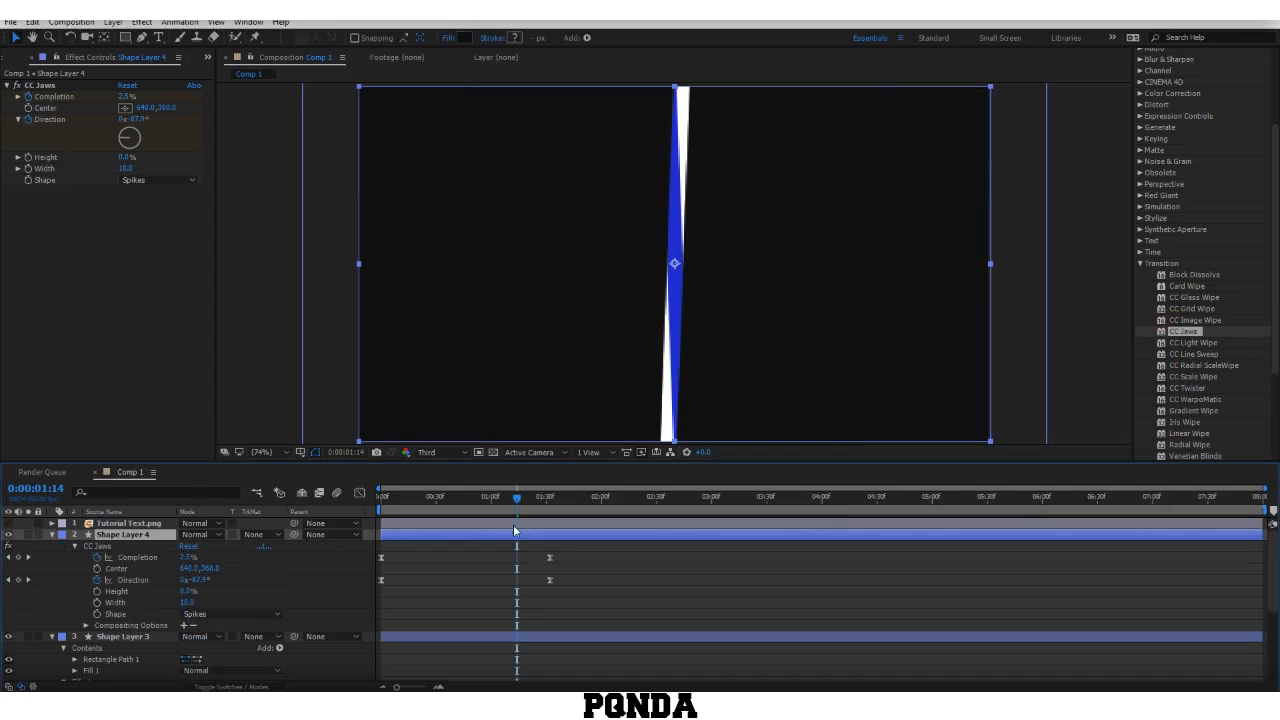
drag(547, 507, 550, 510)
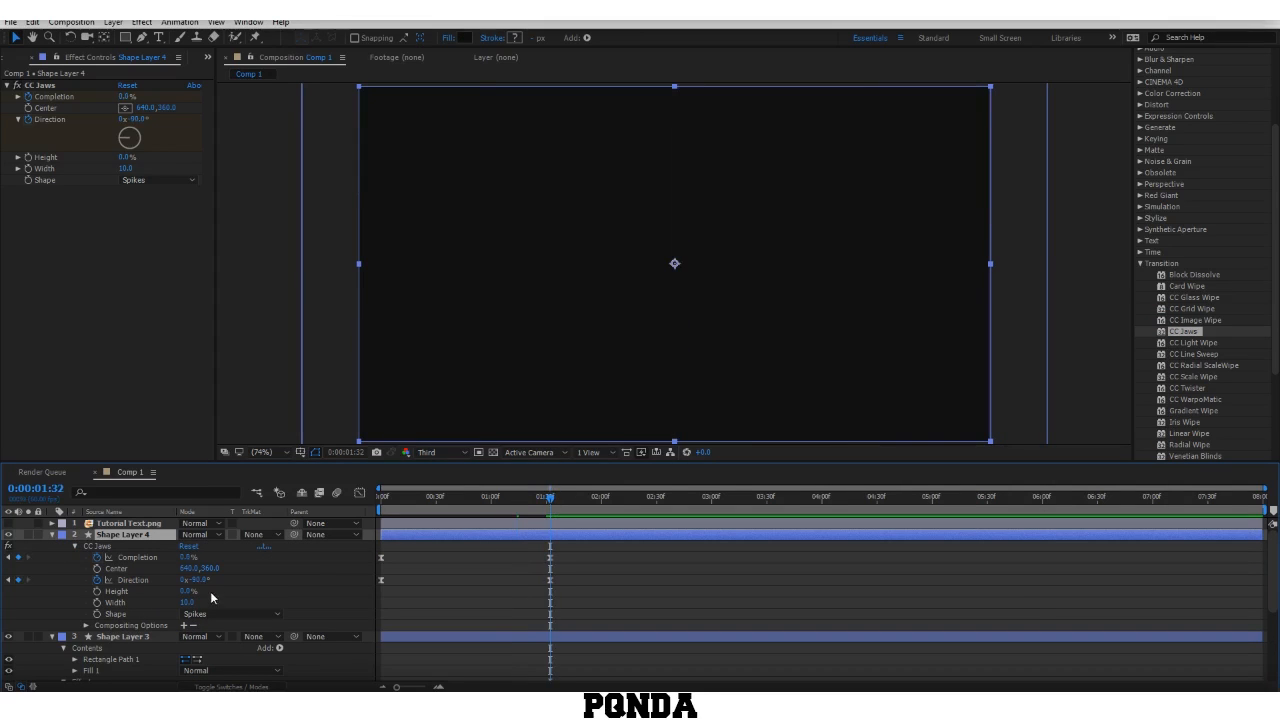
key(Return)
click(311, 586)
drag(422, 506, 469, 512)
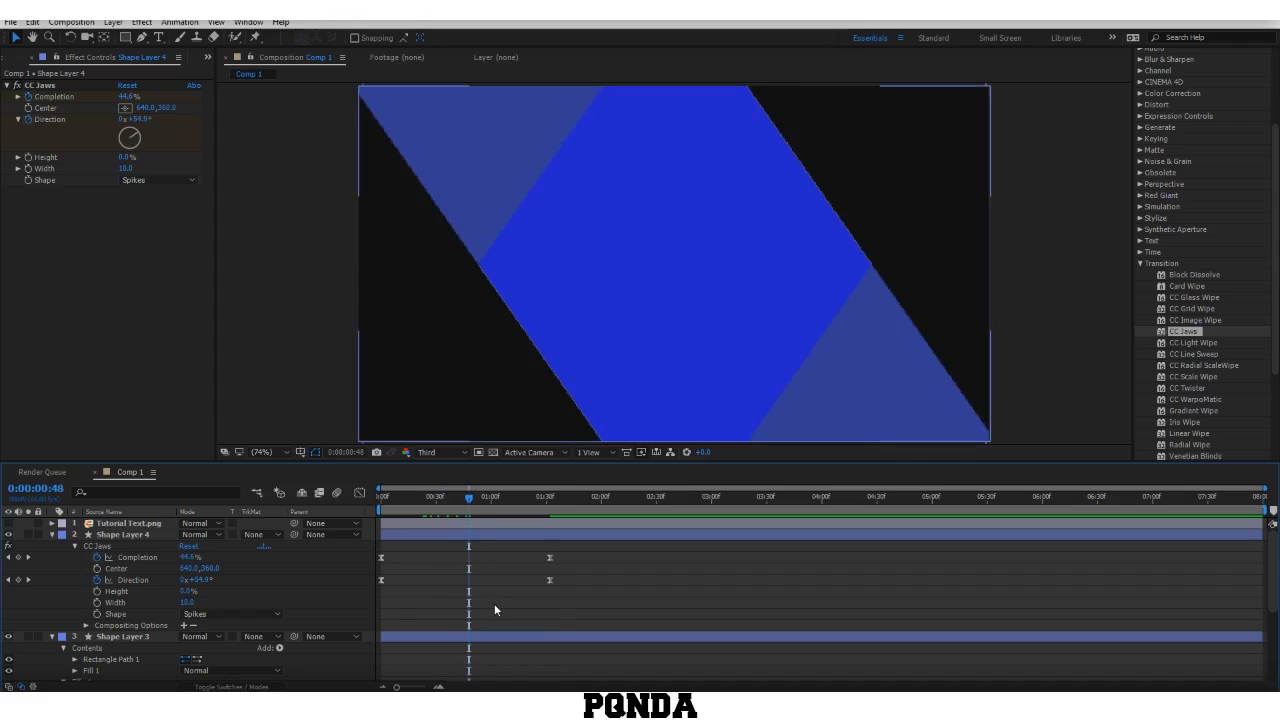
Step: Collapse the expanded layer properties and reveal only the CC Jaws keyframes on Shape Layers 2, 3 and 4
key(s)
key(s)
click(462, 548)
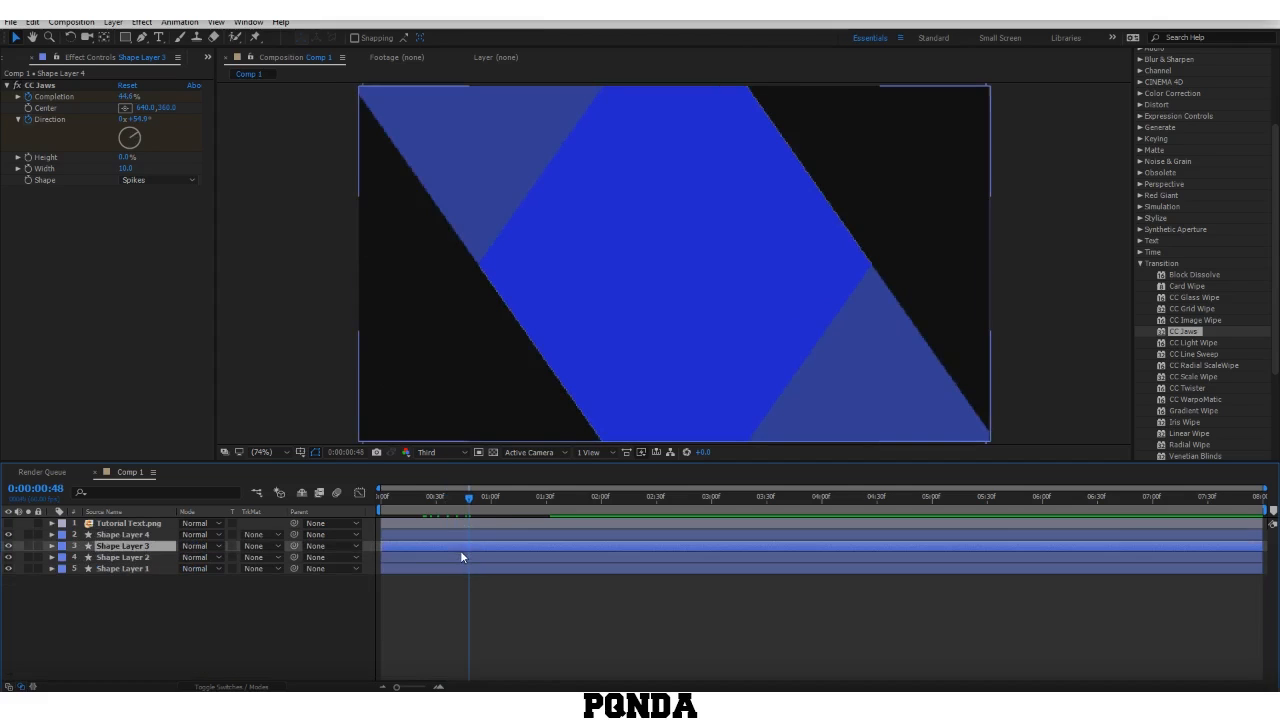
click(469, 557)
shift+click(474, 536)
key(u)
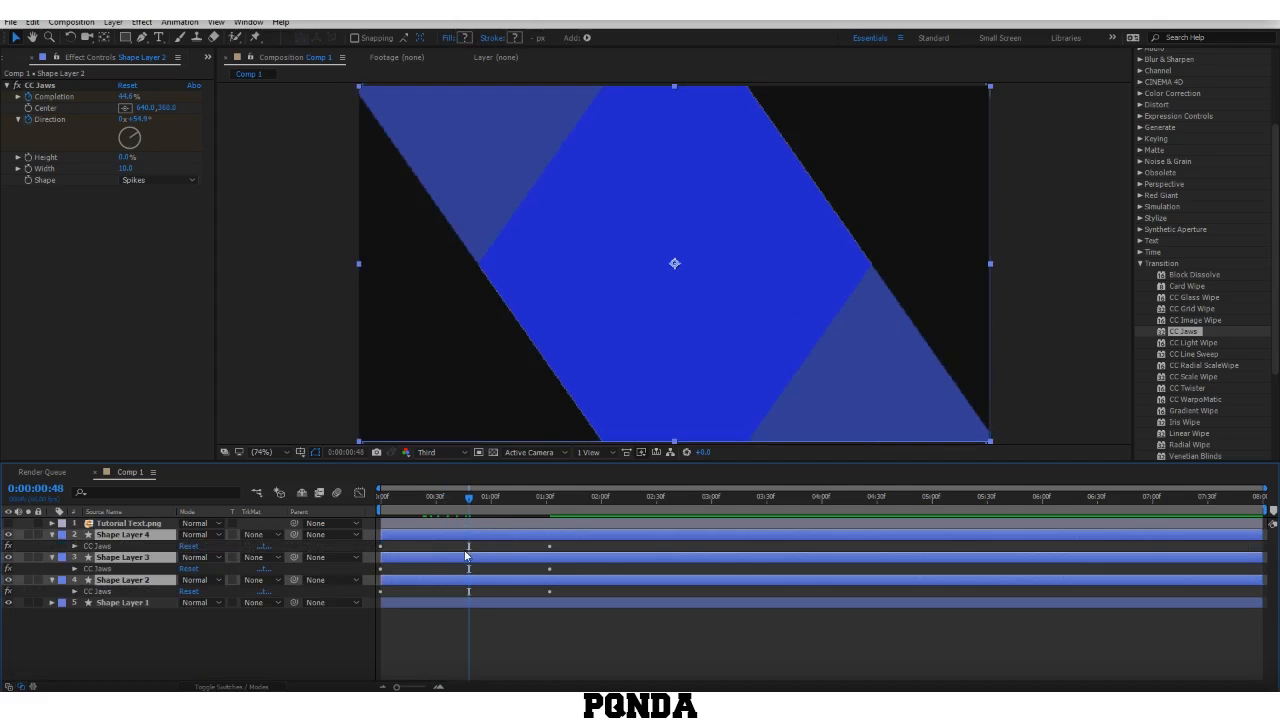
Step: Stagger Shape Layers 3 and 4 to start a few frames after one another, and preview the wipes up to 0:00:00:54
click(436, 553)
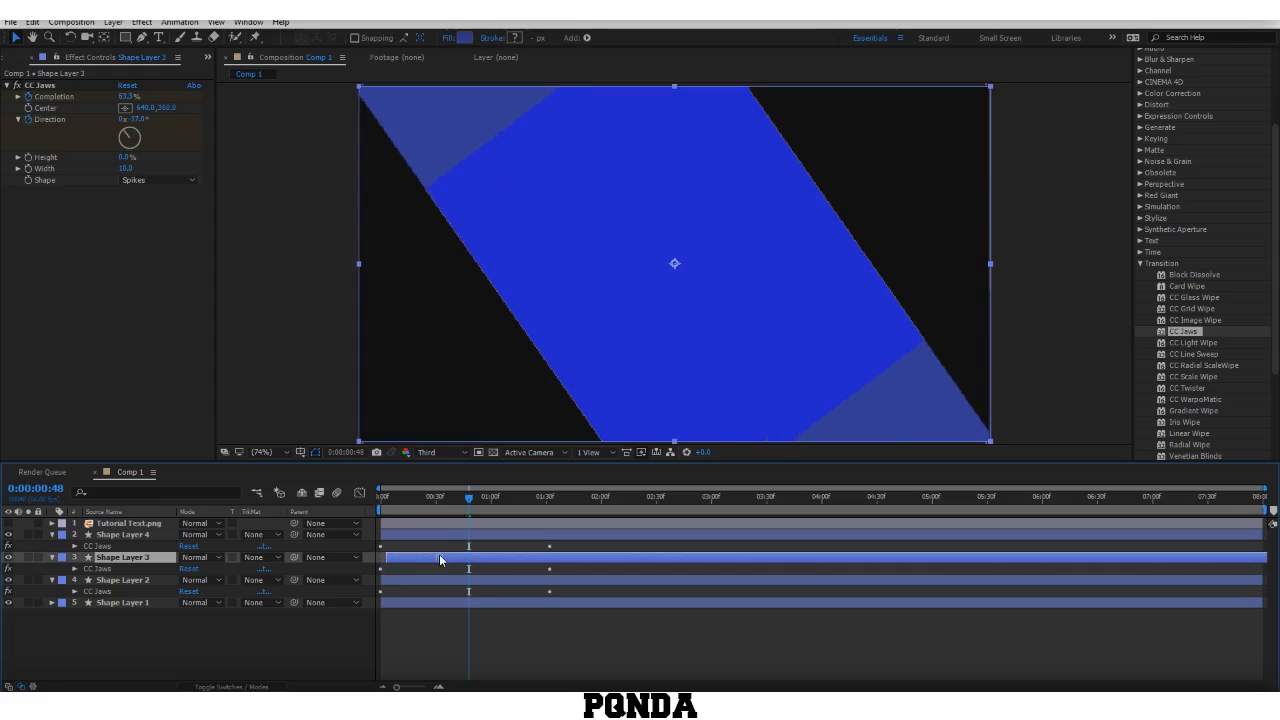
drag(439, 554, 354, 505)
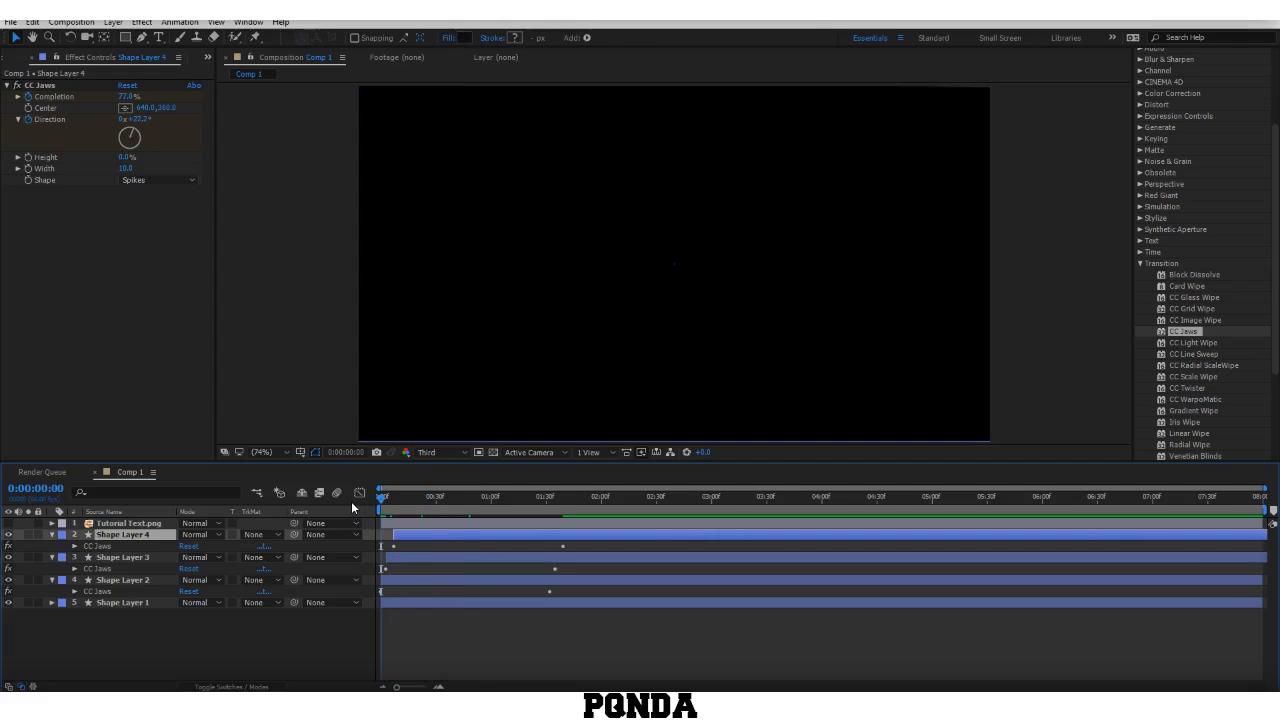
key(space)
click(471, 507)
drag(476, 513, 480, 510)
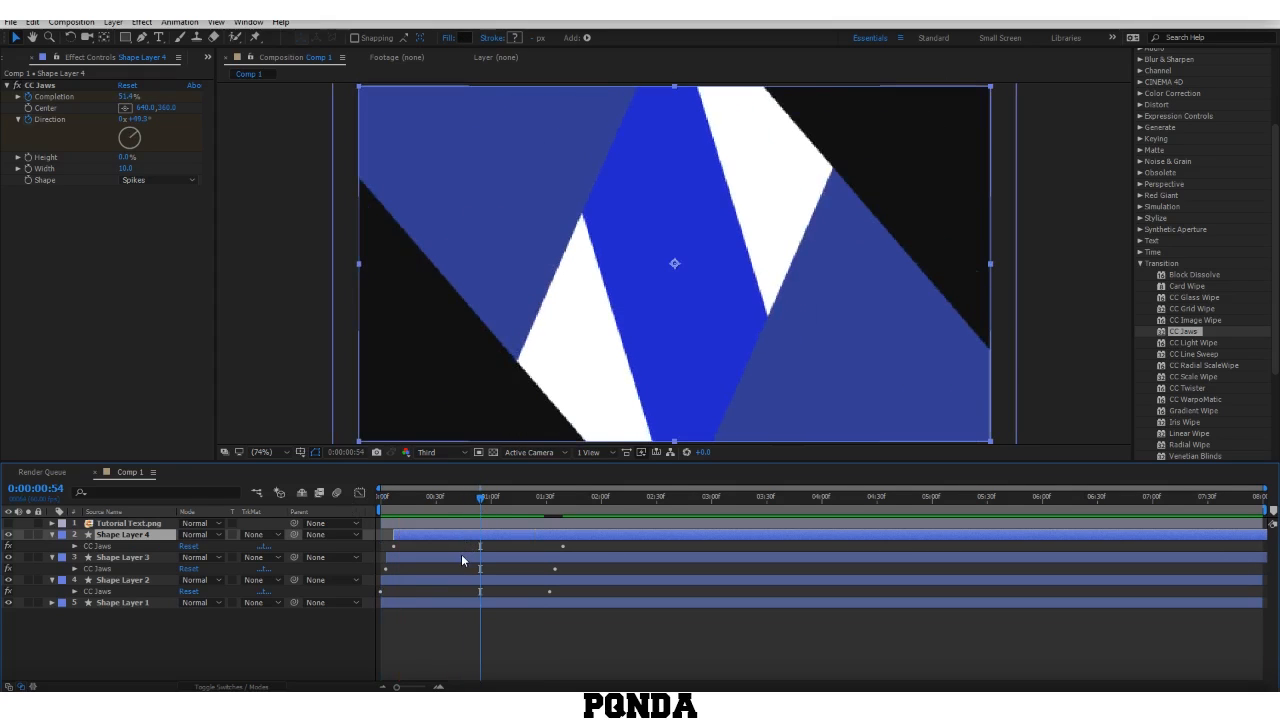
Step: Recolour Shape Layer 3 by sampling the bright blue from the composition and darkening it to 101389
click(461, 556)
click(467, 39)
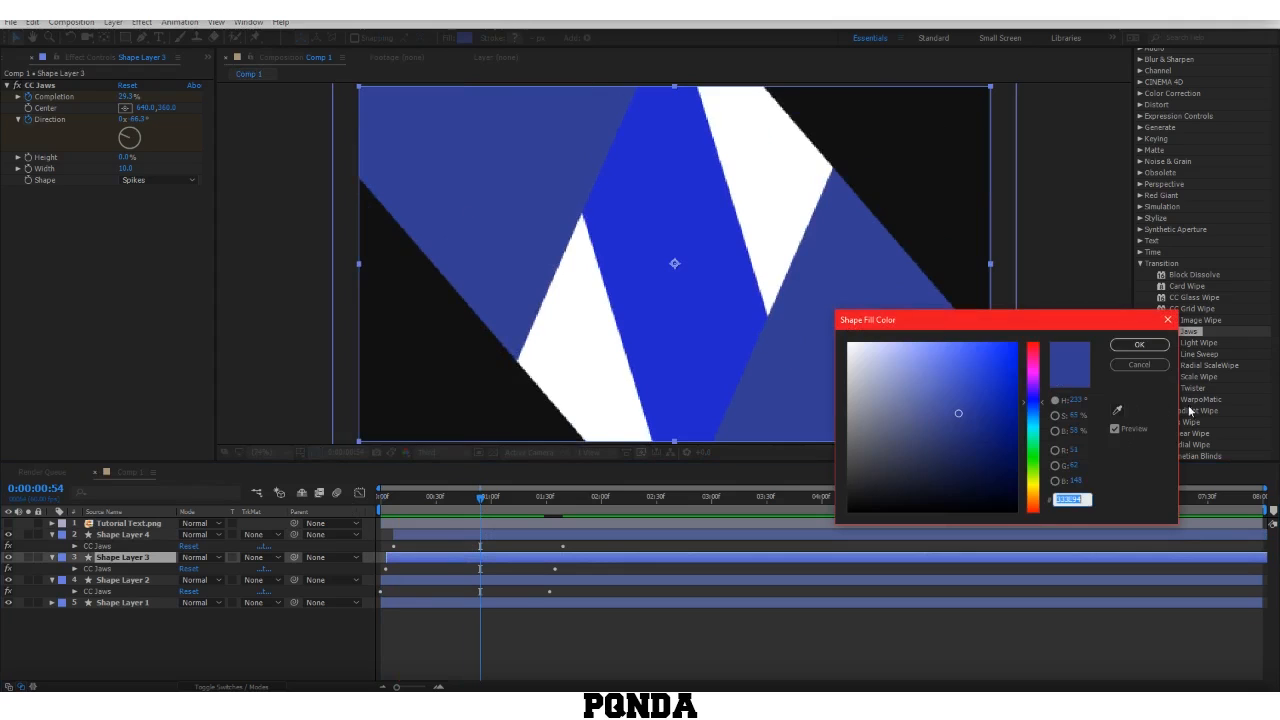
click(1117, 409)
click(674, 240)
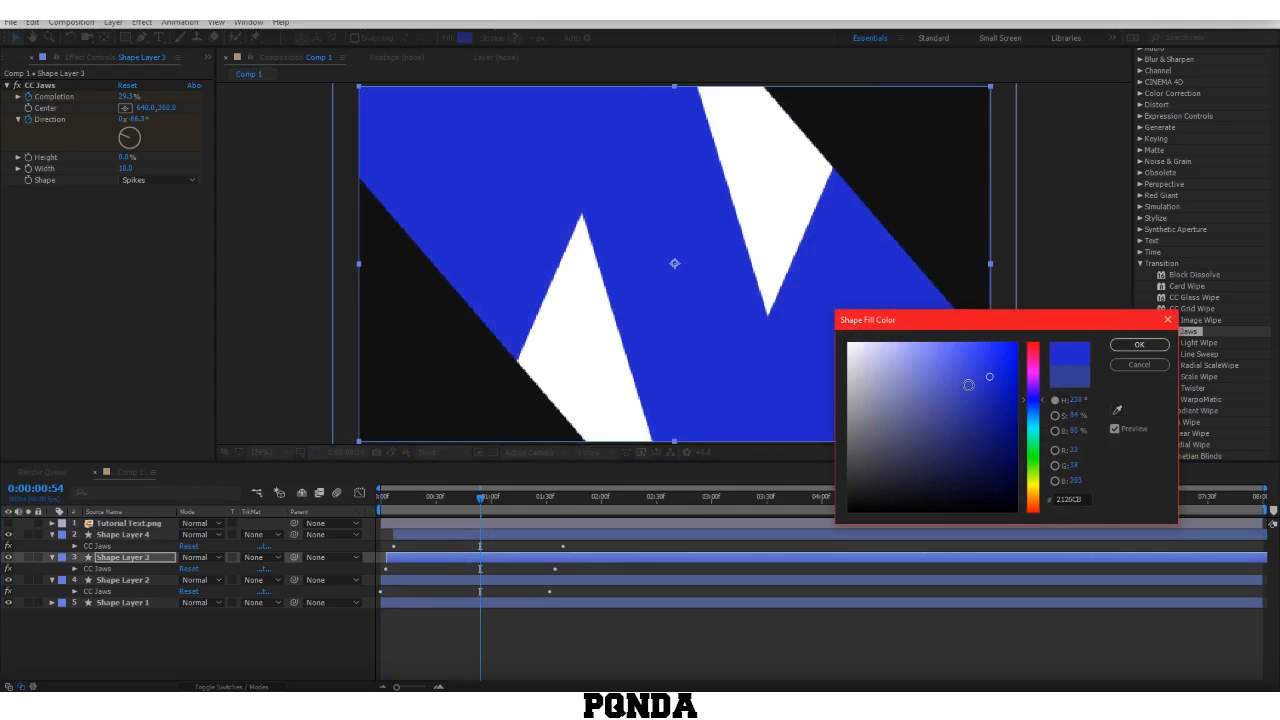
mouse_move(968, 384)
mouse_down()
mouse_move(966, 371)
mouse_move(980, 375)
mouse_move(990, 408)
mouse_up()
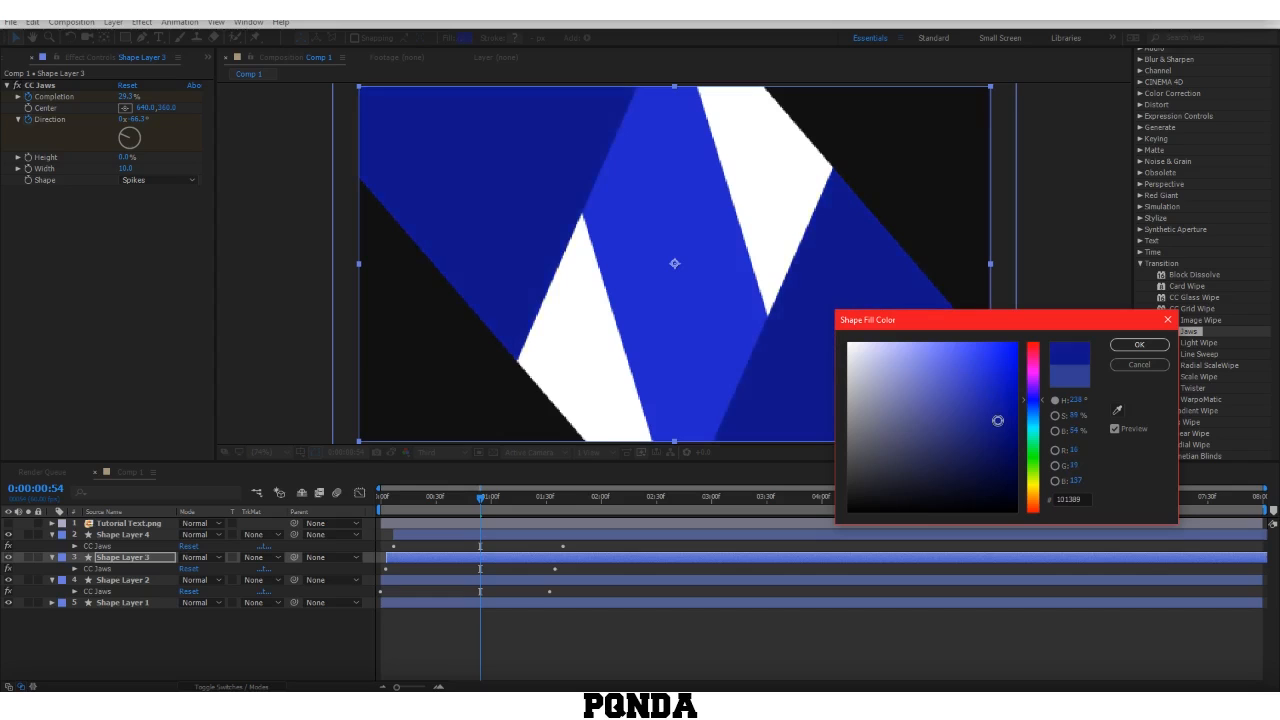
click(1139, 344)
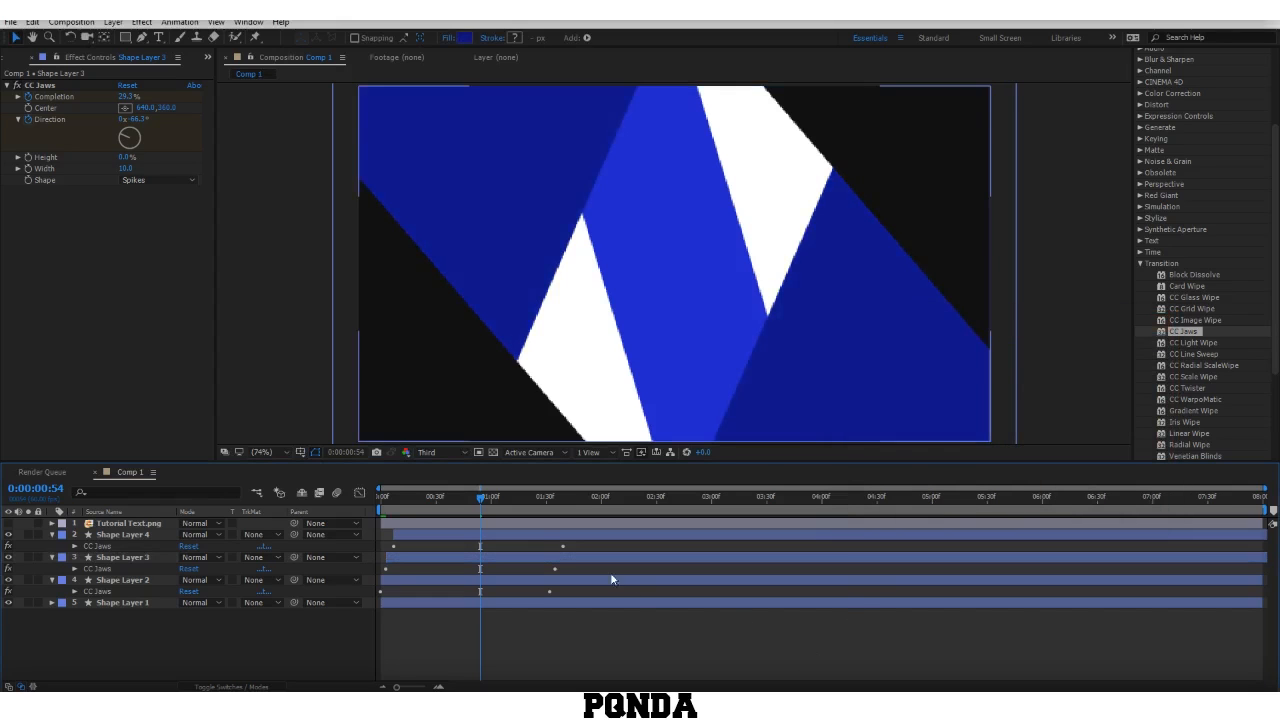
Step: Delay Shape Layer 1's final Scale keyframe to about 0:00:01:45, preview the animation from the start, and collapse the layer properties
key(s)
key(Home)
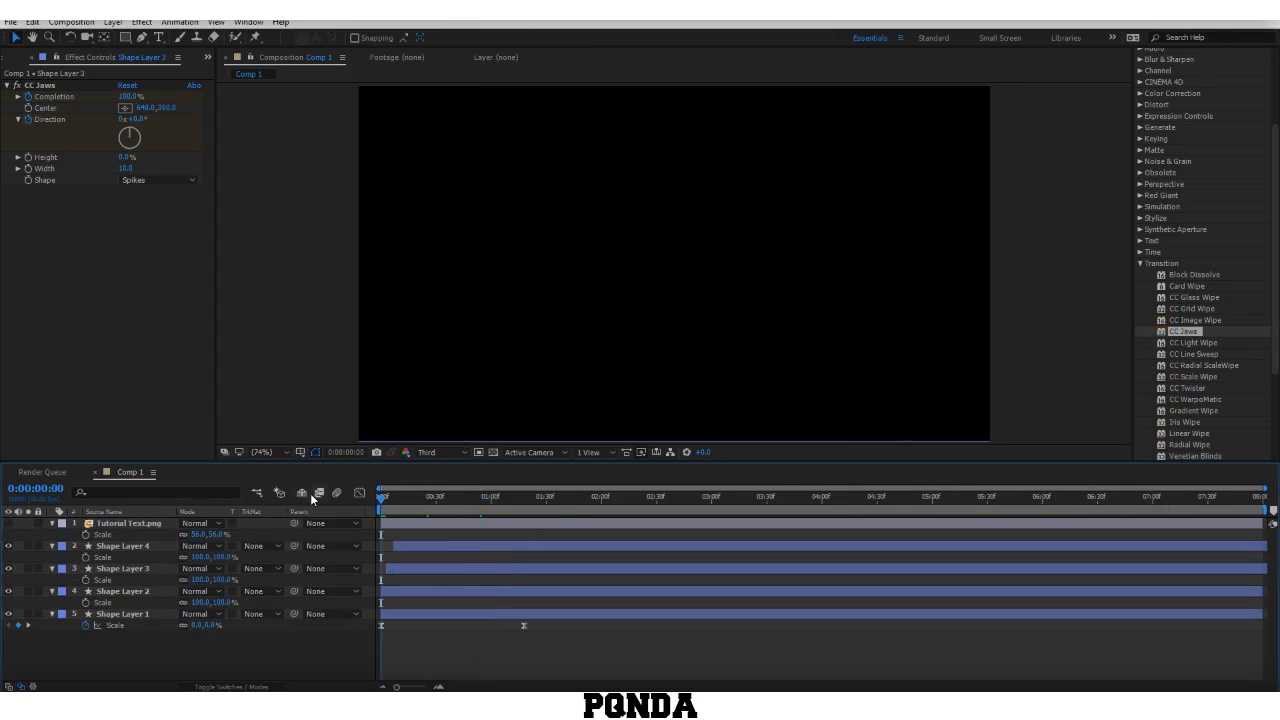
key(space)
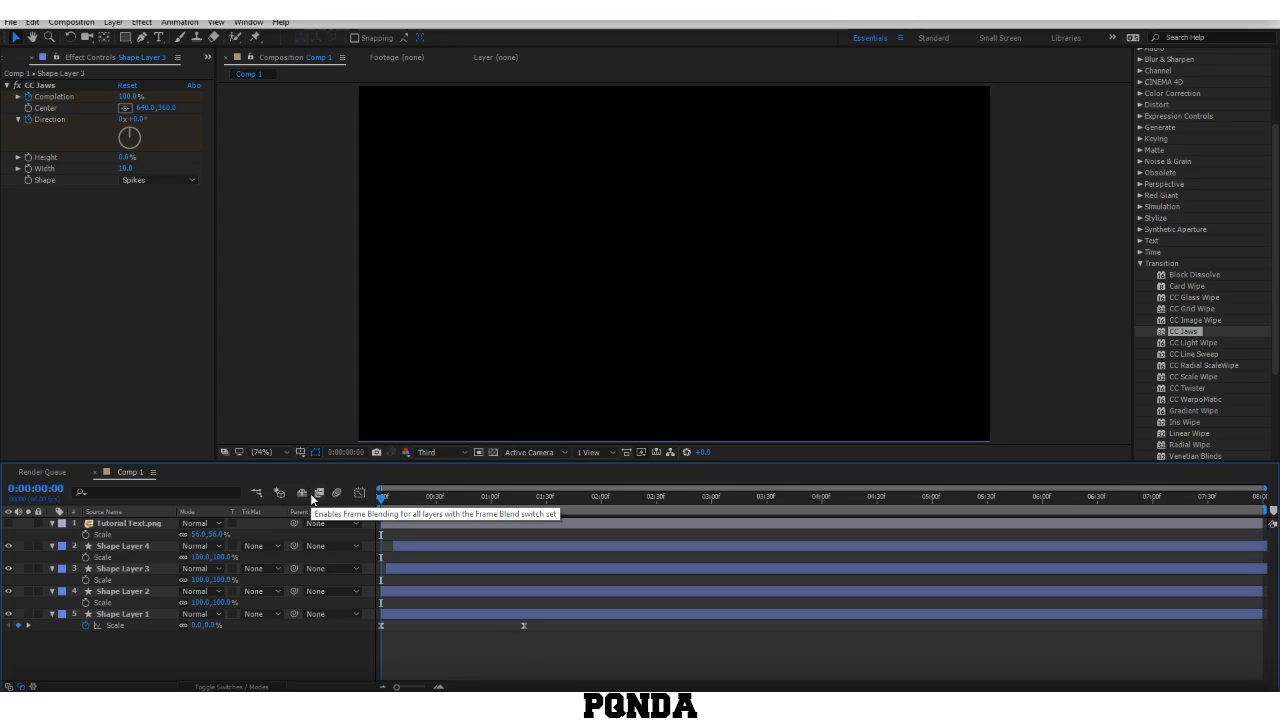
drag(524, 625, 574, 626)
key(space)
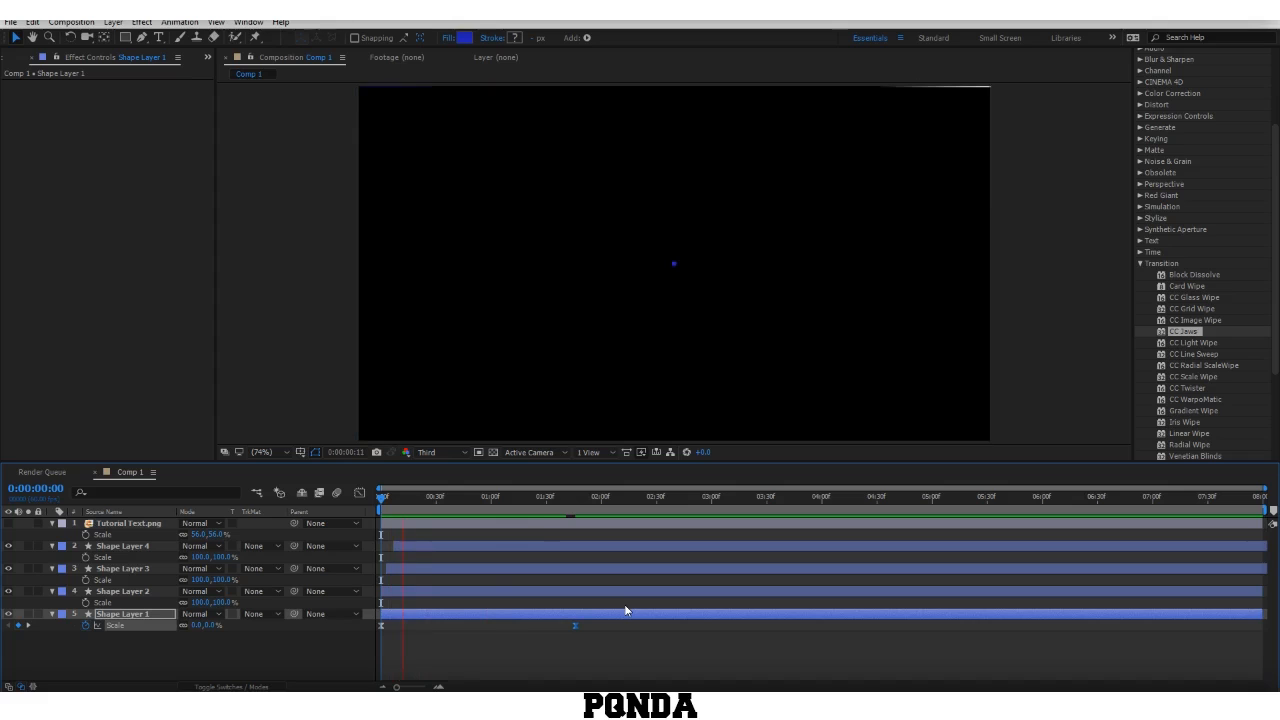
key(space)
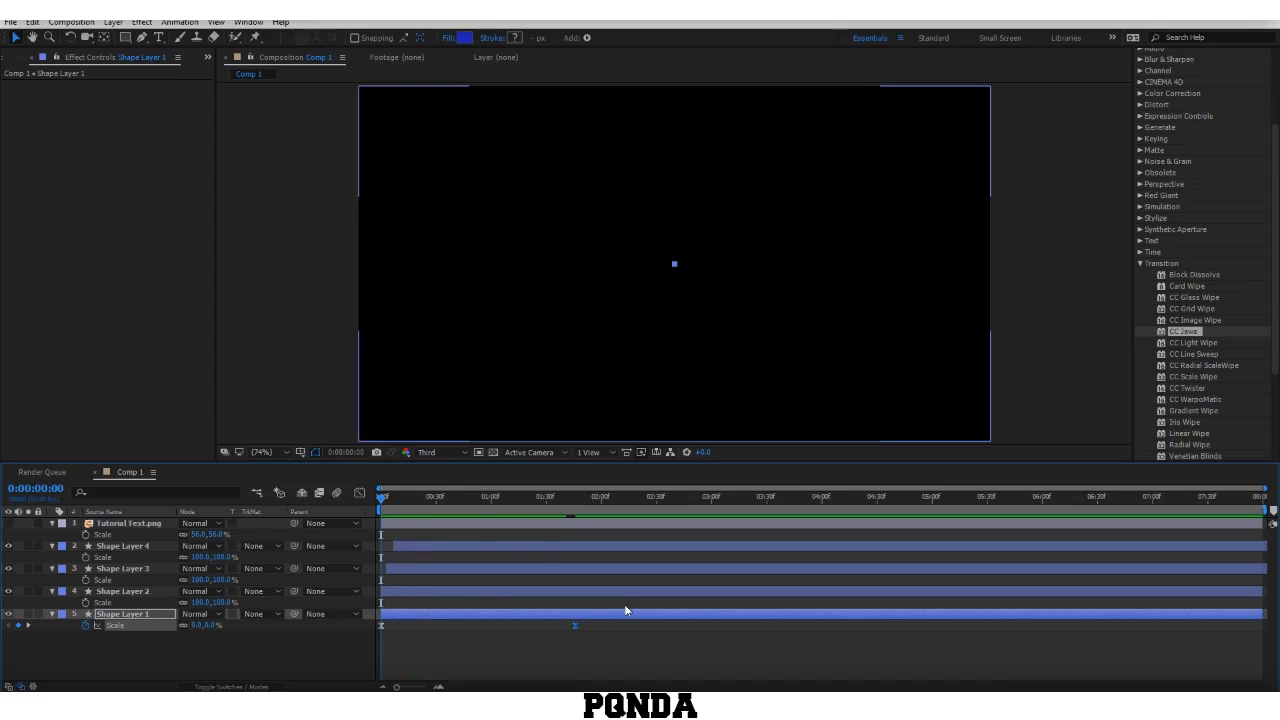
key(space)
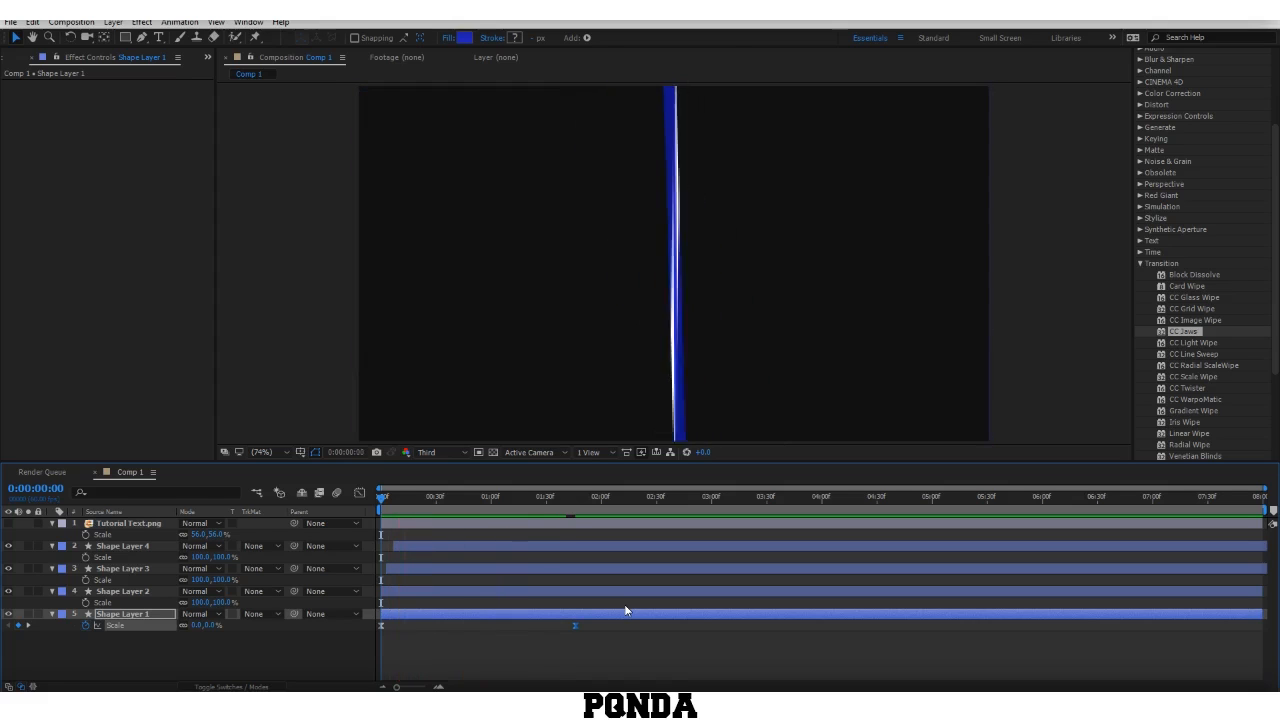
key(space)
click(625, 628)
key(s)
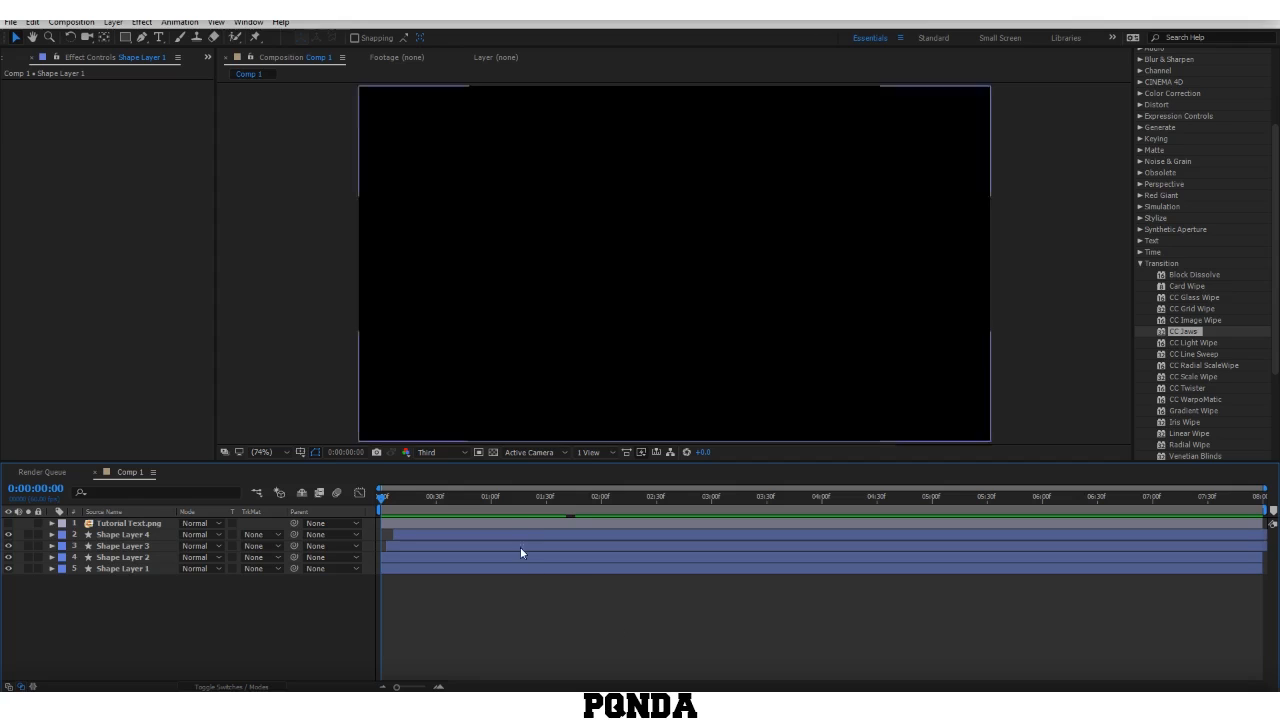
Step: Go to 0:00:01:44, check the imported name image among the project files, and make the Tutorial Text.png layer visible
drag(526, 505, 571, 521)
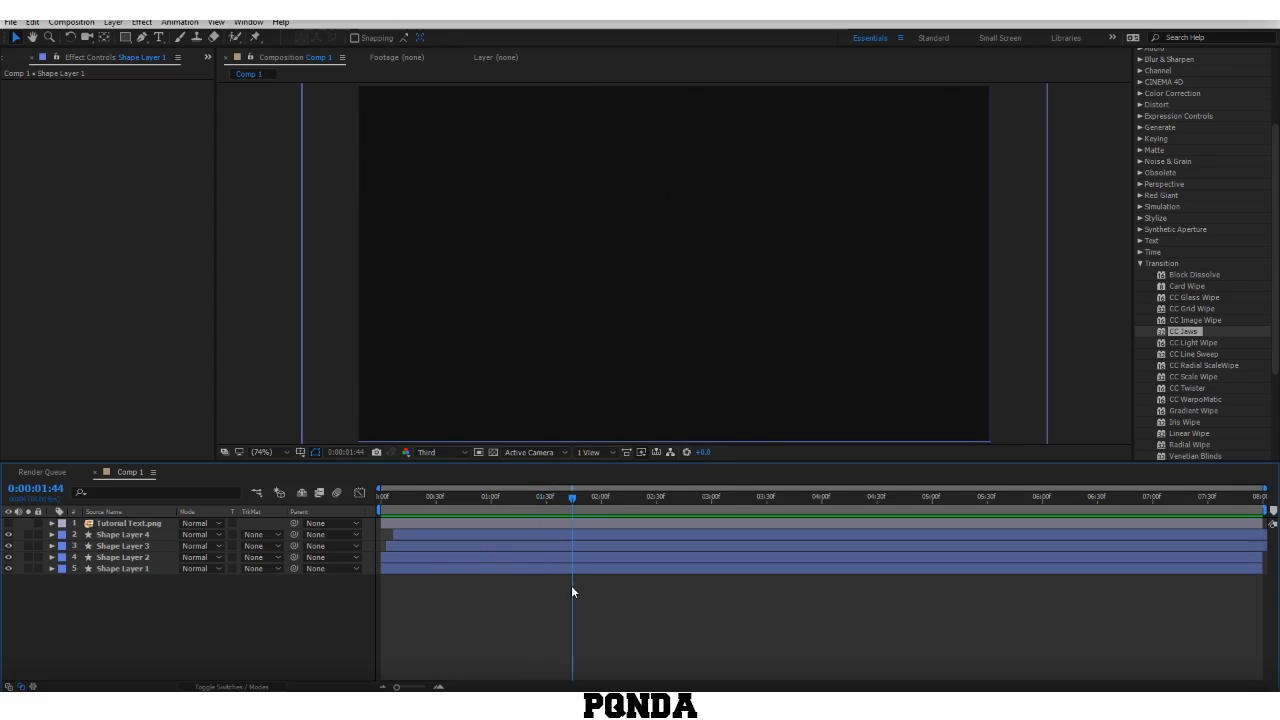
click(7, 62)
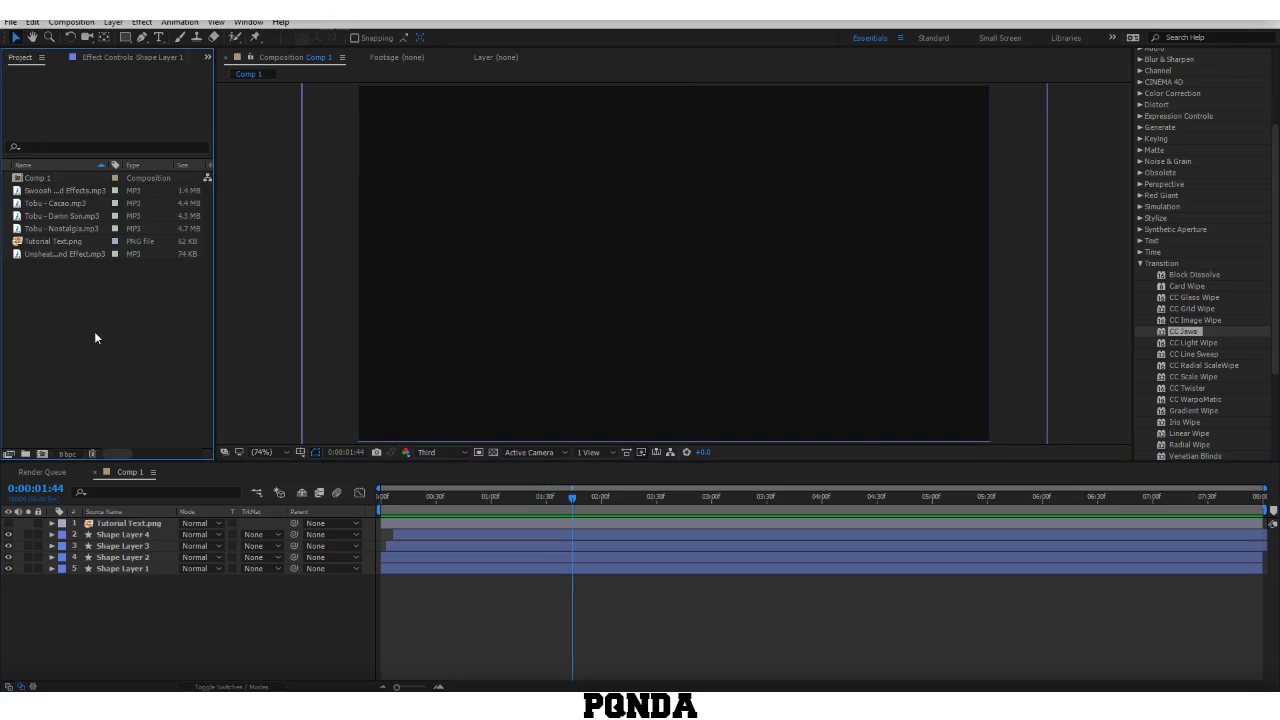
click(63, 204)
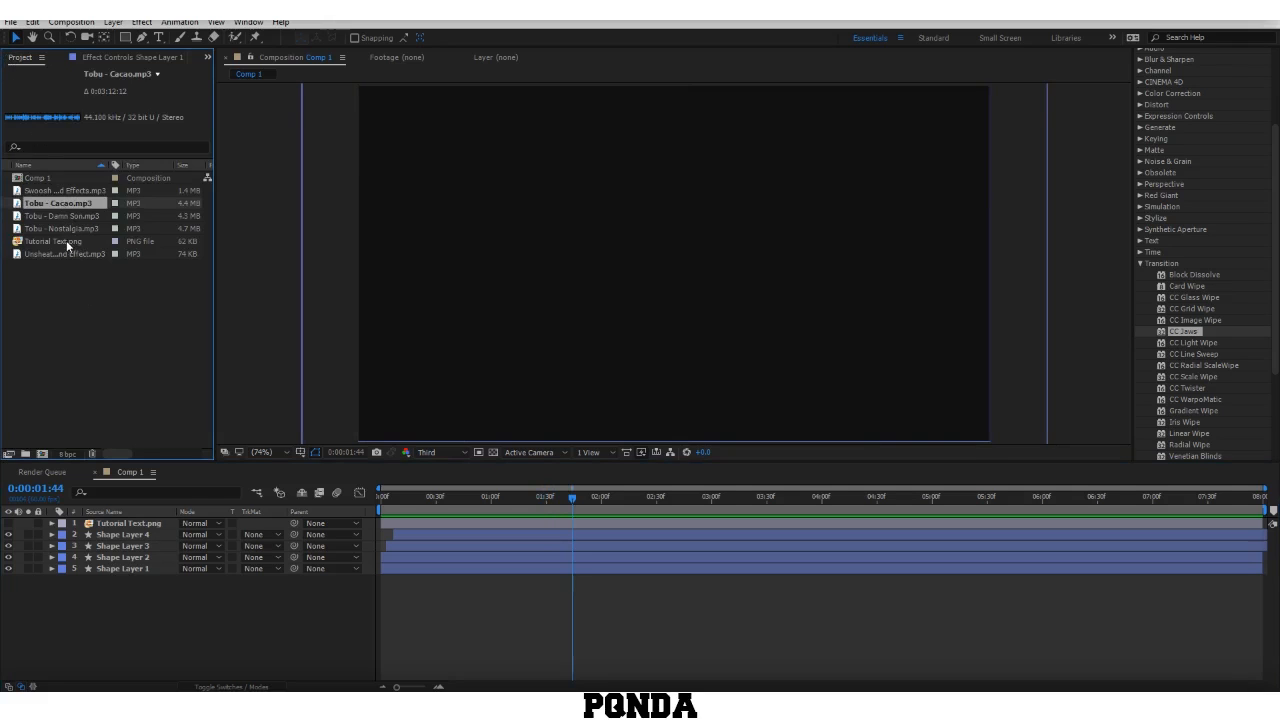
click(56, 282)
click(55, 244)
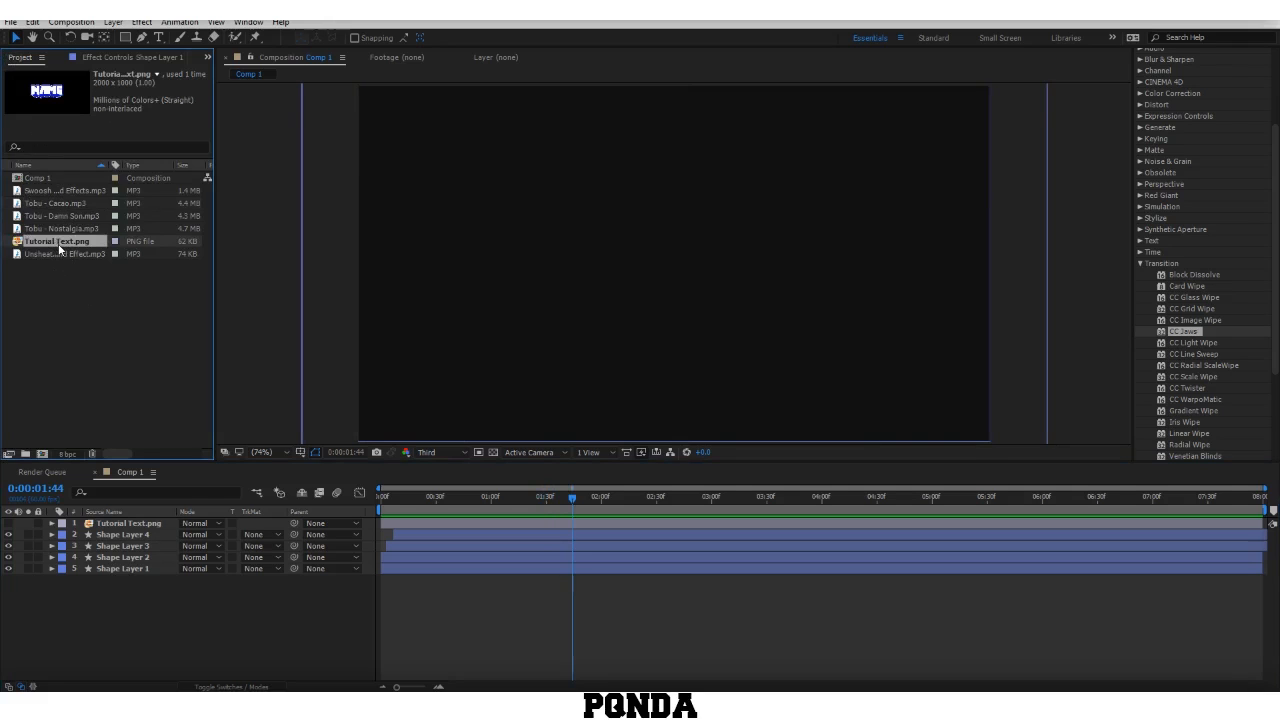
click(8, 523)
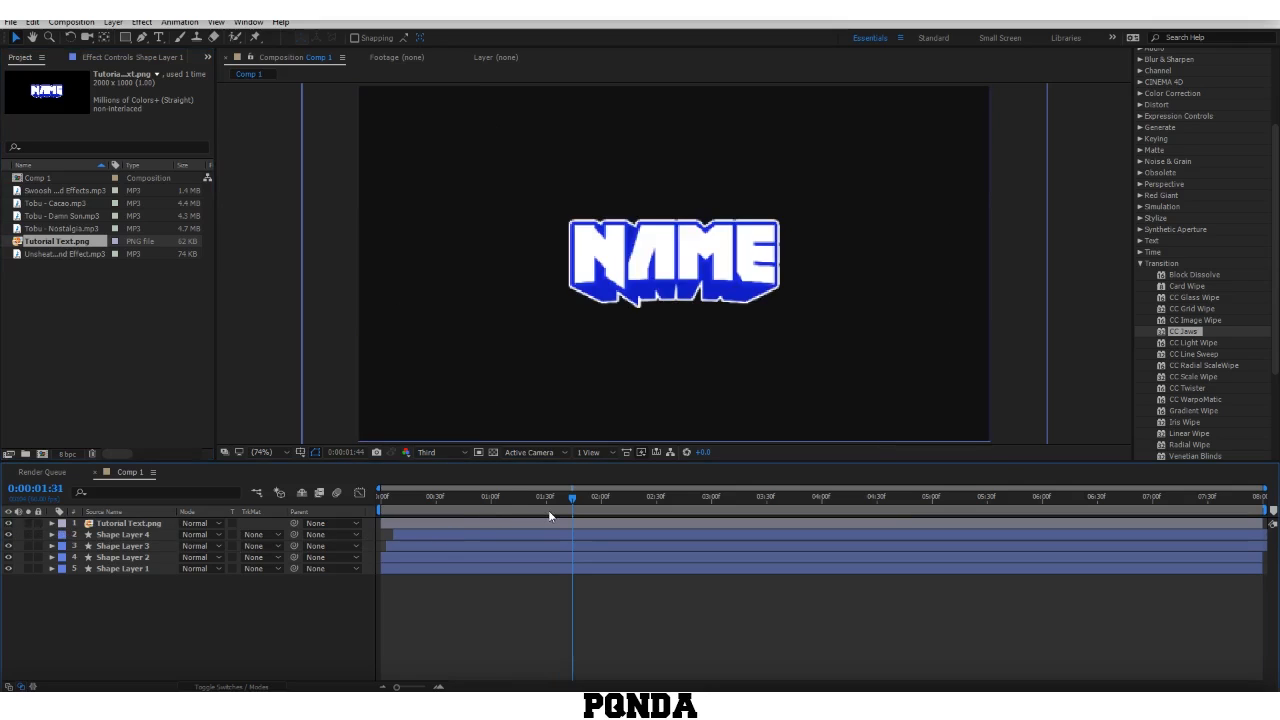
Step: Animate Tutorial Text.png's Scale from 0% at 0:00:01:30 to its current size at 0:00:01:38, and preview the pop-in
mouse_move(549, 515)
mouse_down()
mouse_move(494, 505)
mouse_move(551, 512)
mouse_move(561, 529)
mouse_up()
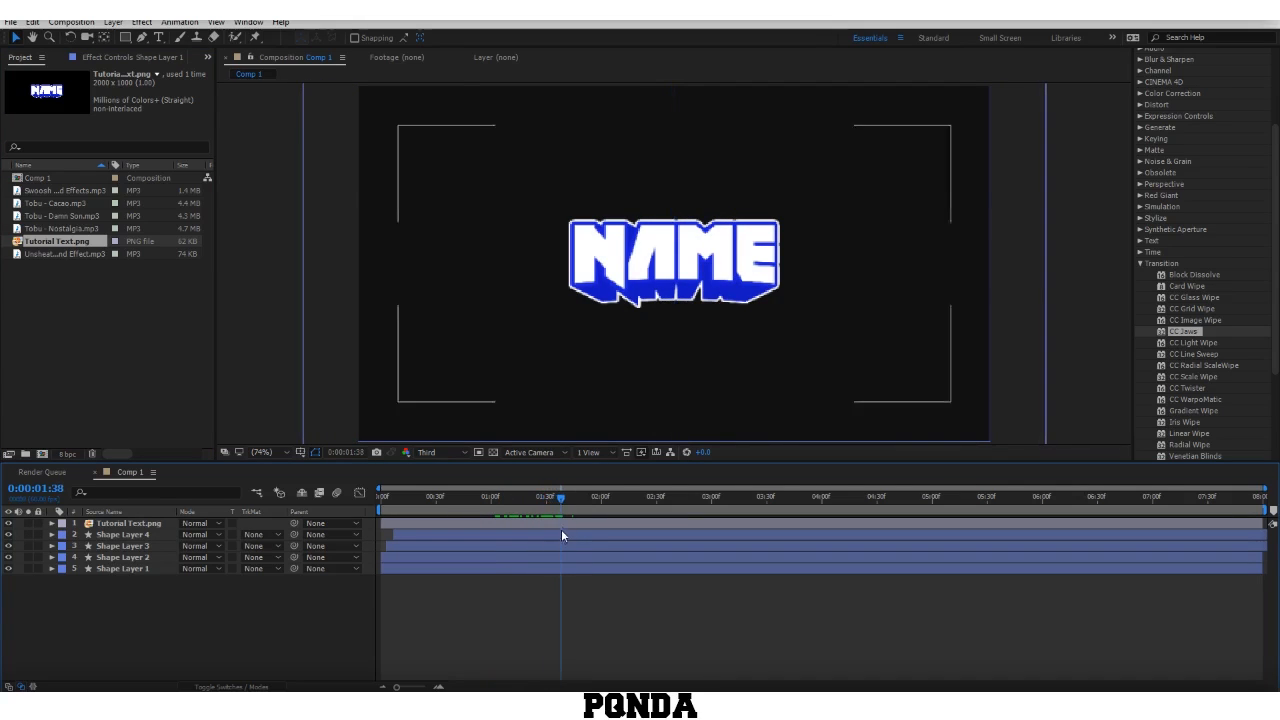
click(560, 524)
key(s)
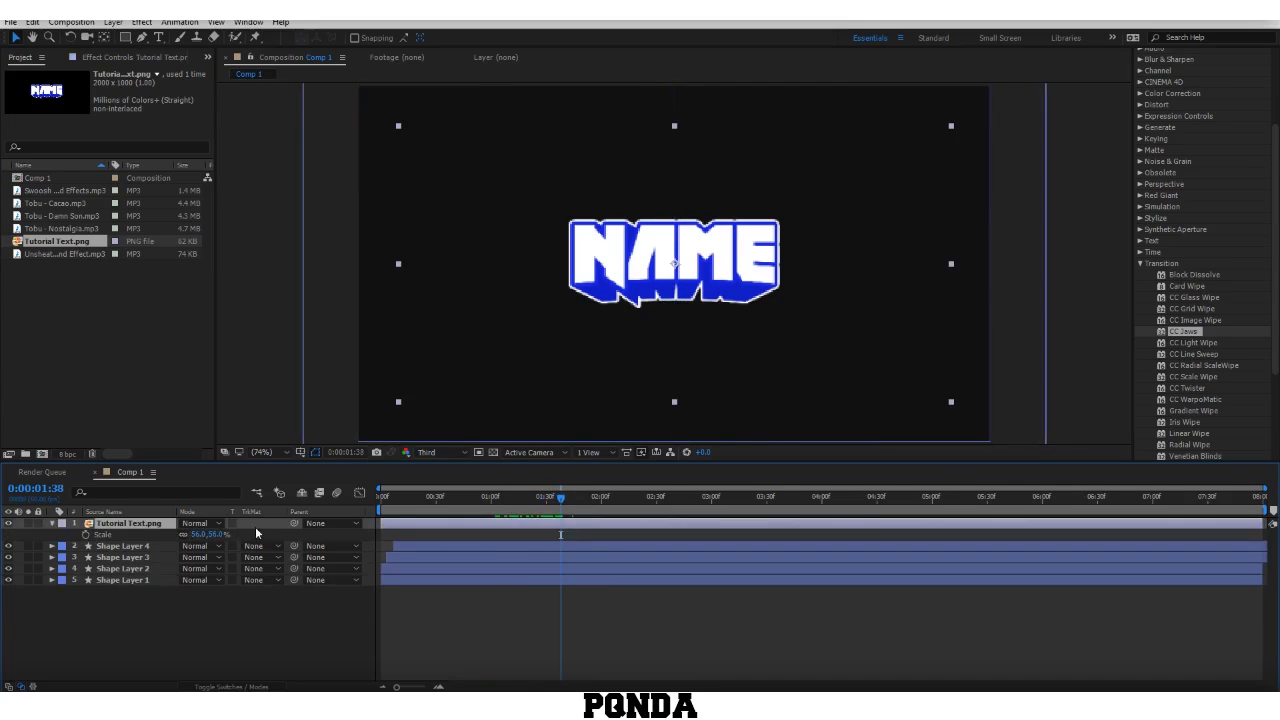
click(86, 535)
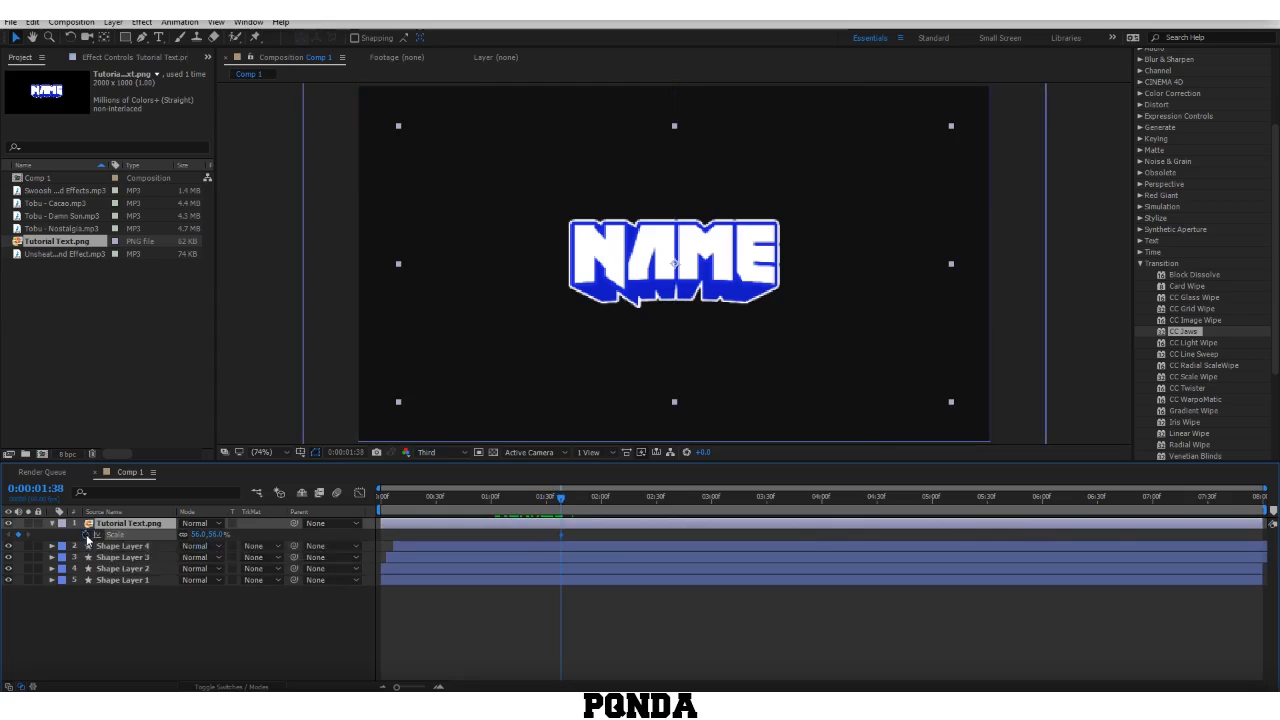
drag(553, 514, 546, 514)
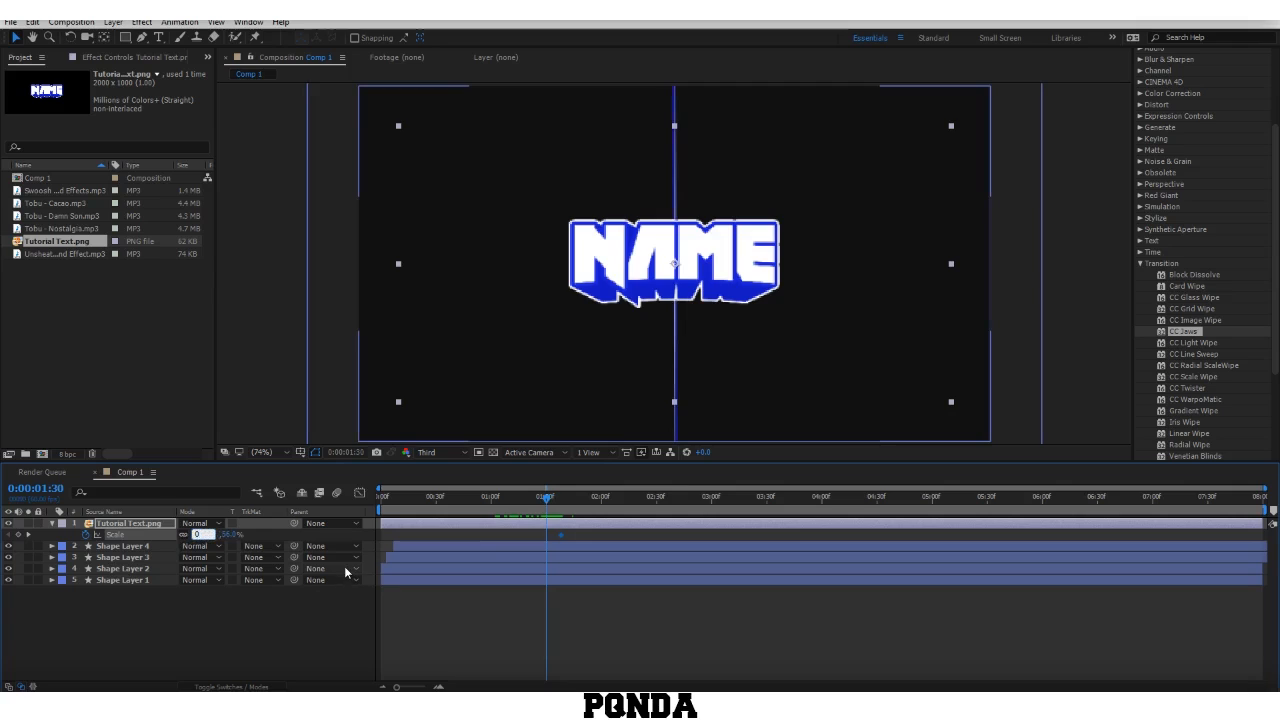
key(Return)
click(644, 641)
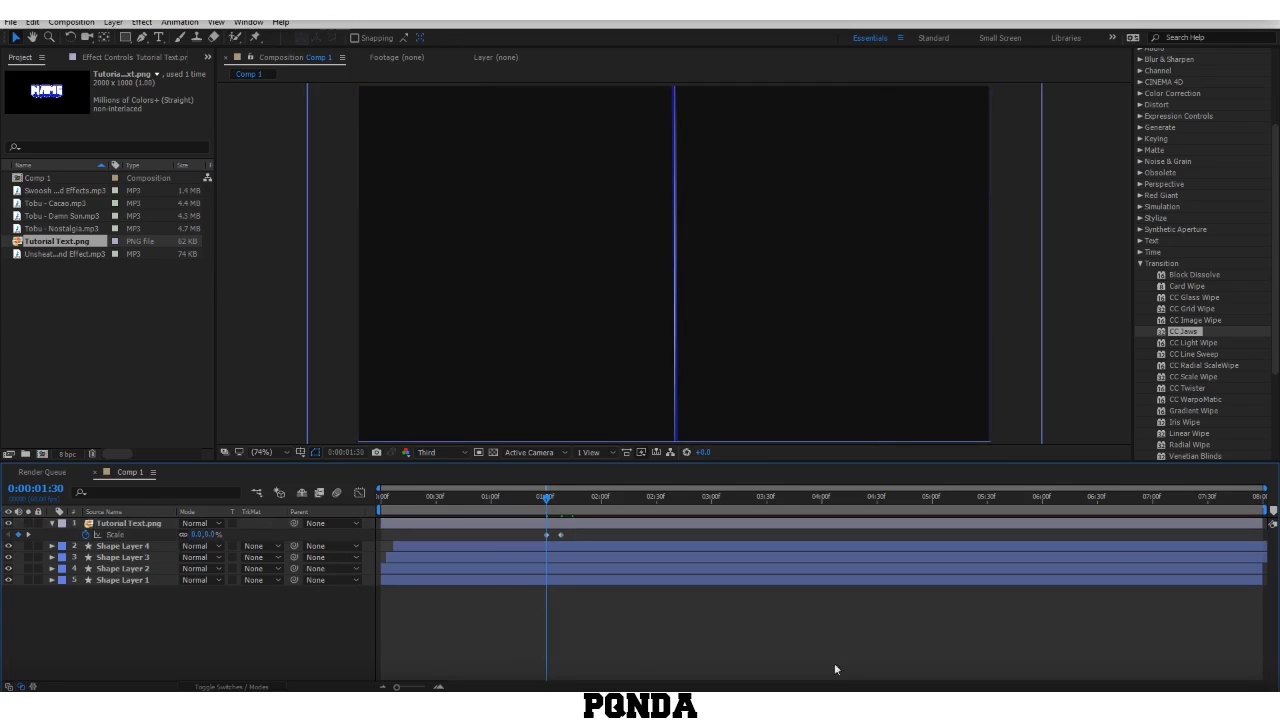
key(space)
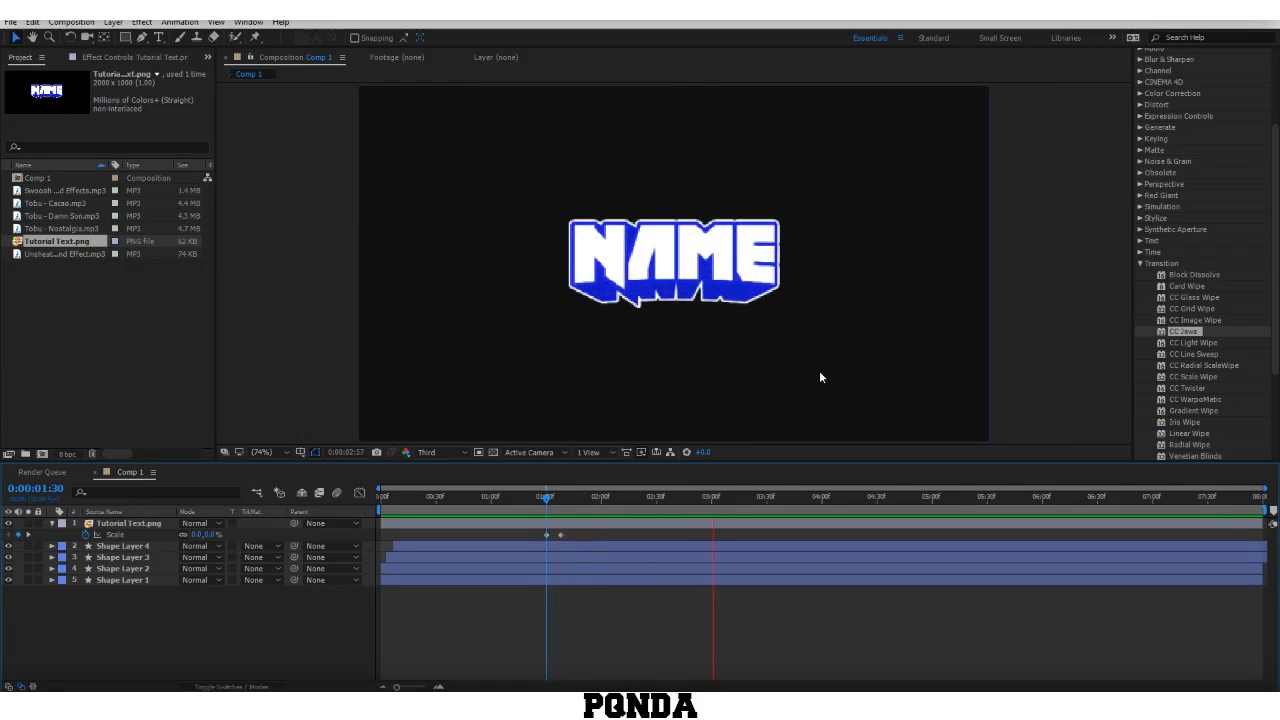
key(space)
Step: Try extra Scale keyframes on Tutorial Text.png of 21% at 0:00:02:23 and 141% at 0:00:03:09, preview them, and undo them
click(643, 499)
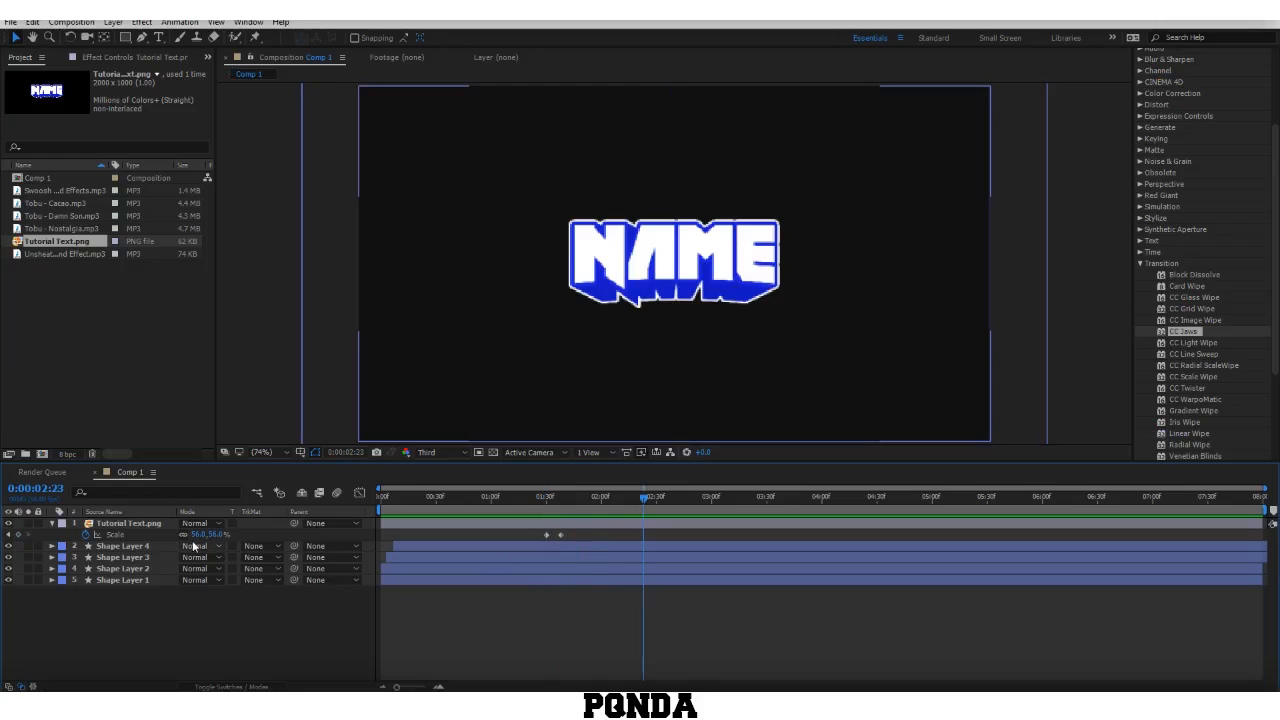
drag(197, 535, 162, 535)
click(728, 499)
click(197, 535)
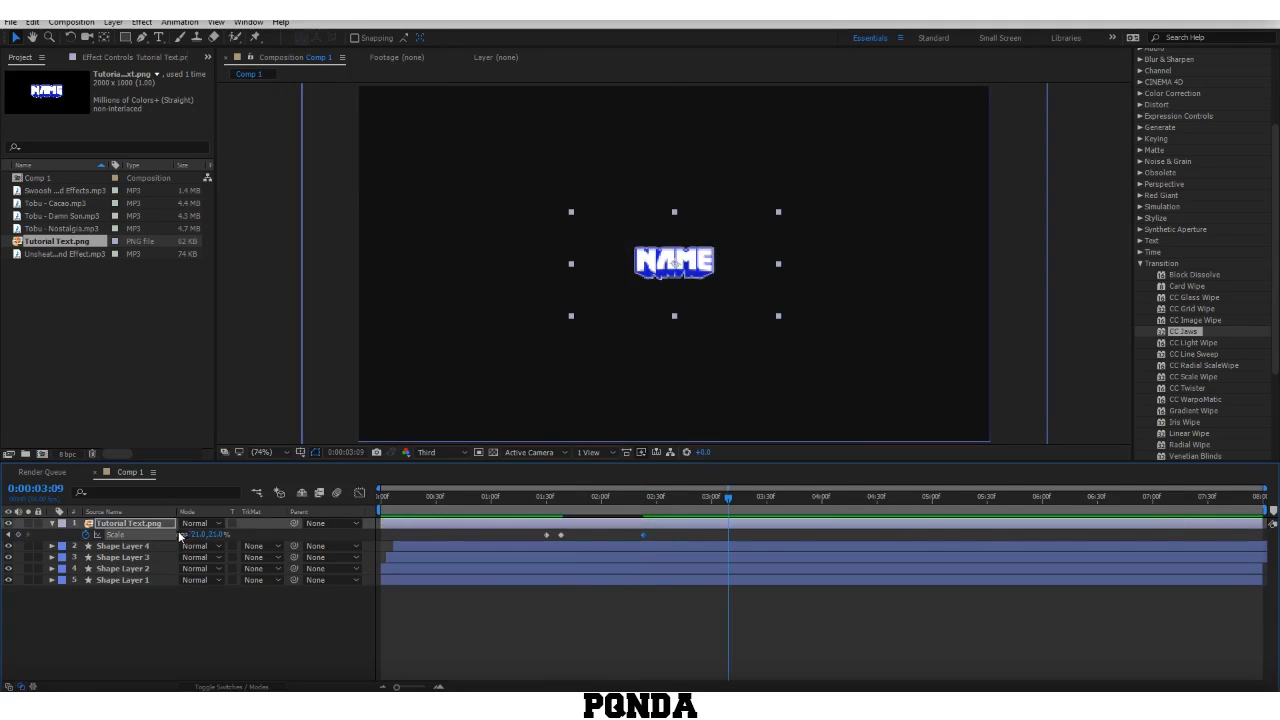
text(141)
key(Return)
click(545, 497)
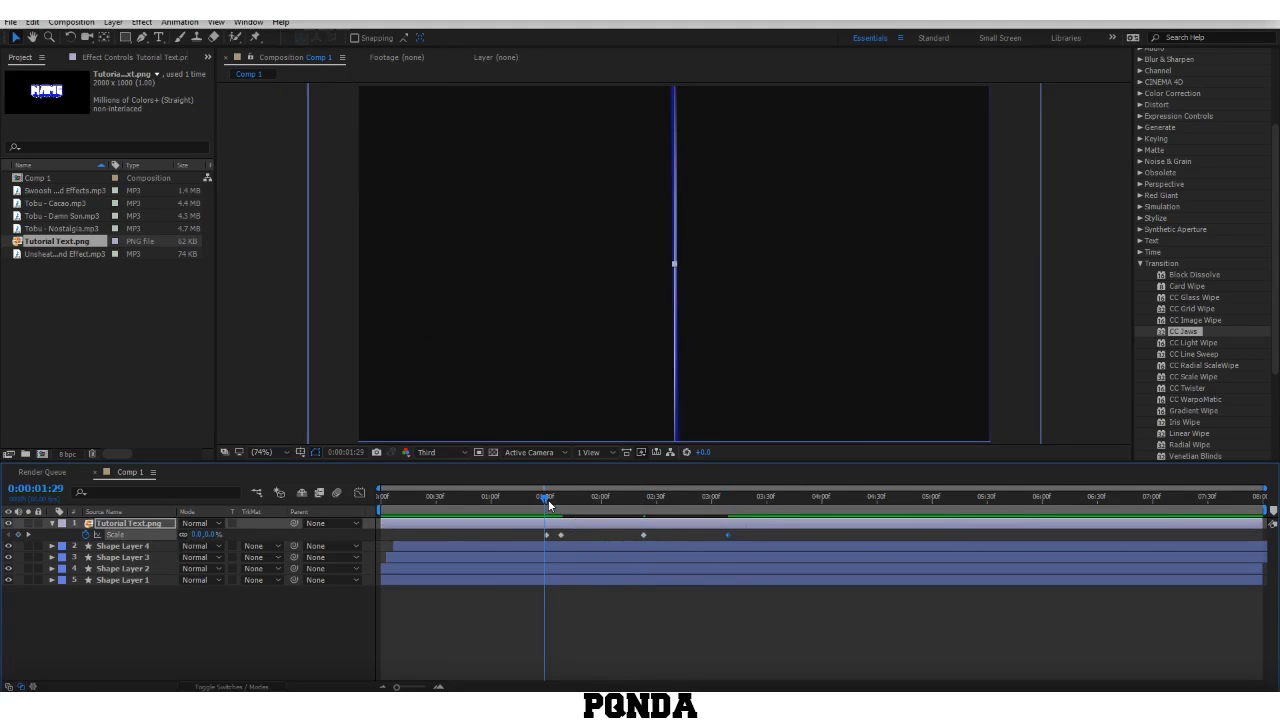
key(space)
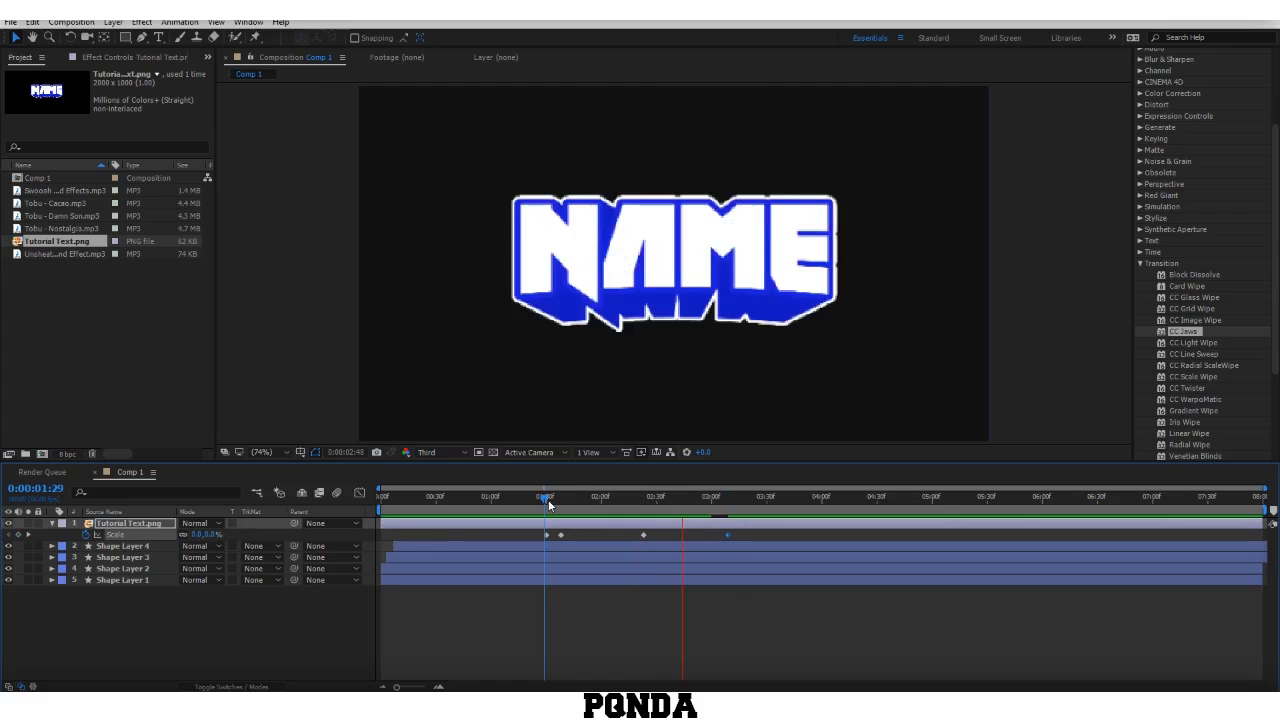
key(space)
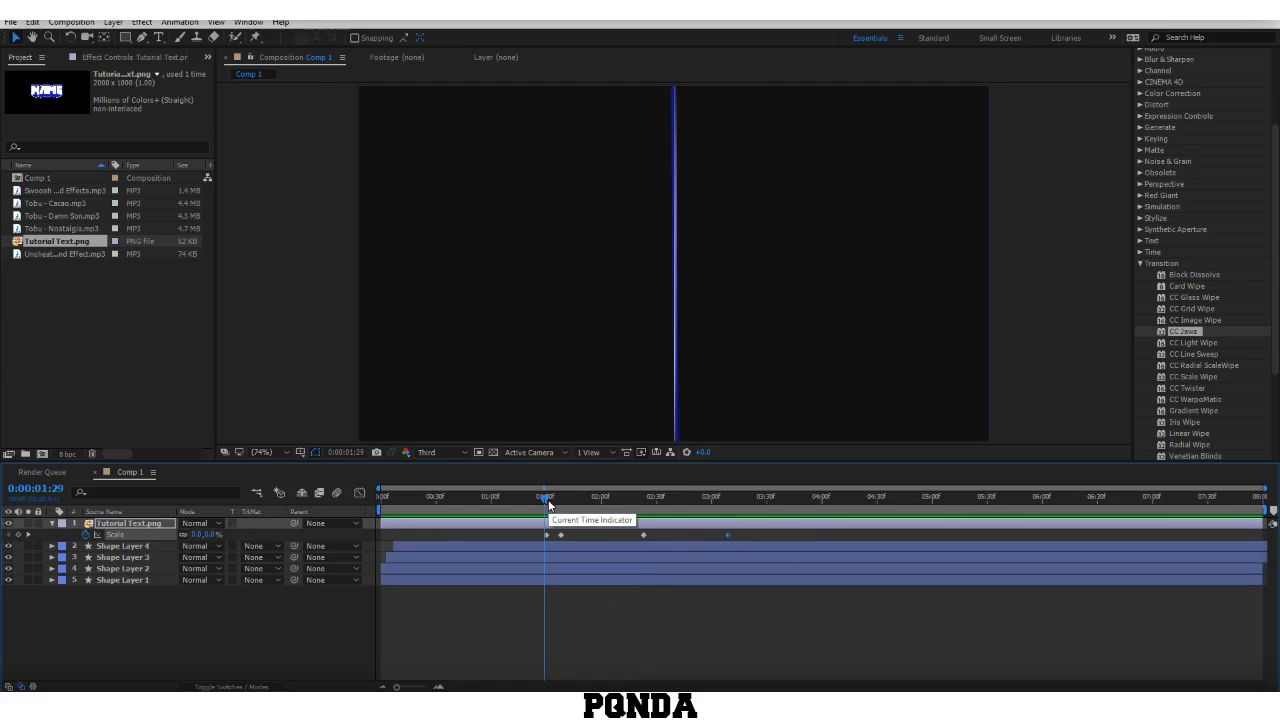
key(k)
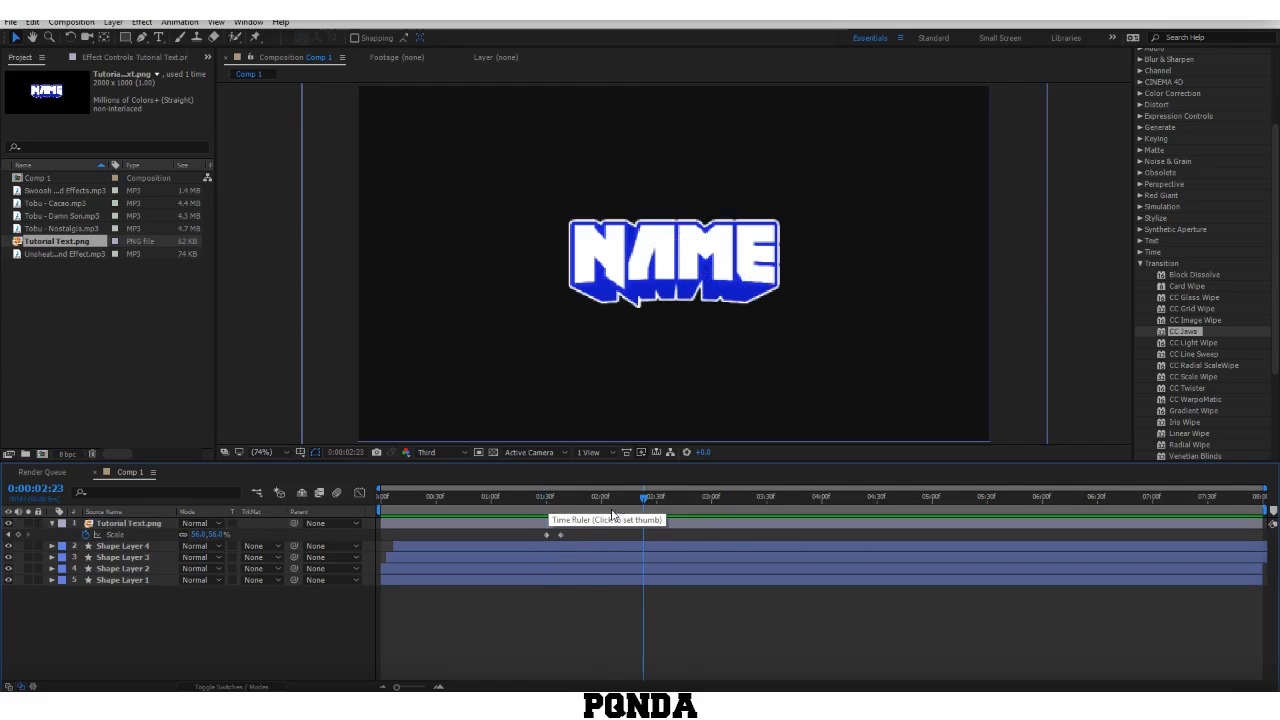
key(apostrophe)
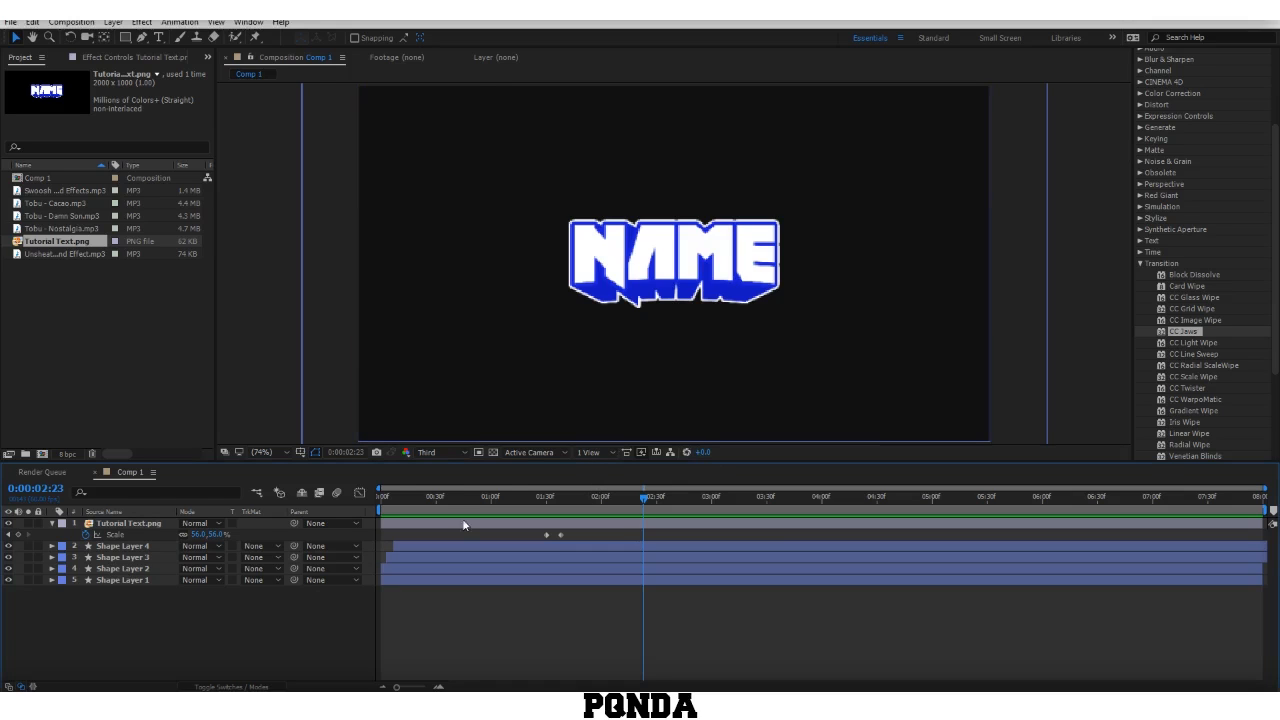
Step: Apply the copied Inertial Bounce expression to Tutorial Text.png's Scale, review its frequency and decay lines, and go to 0:00:01:27
alt+click(86, 534)
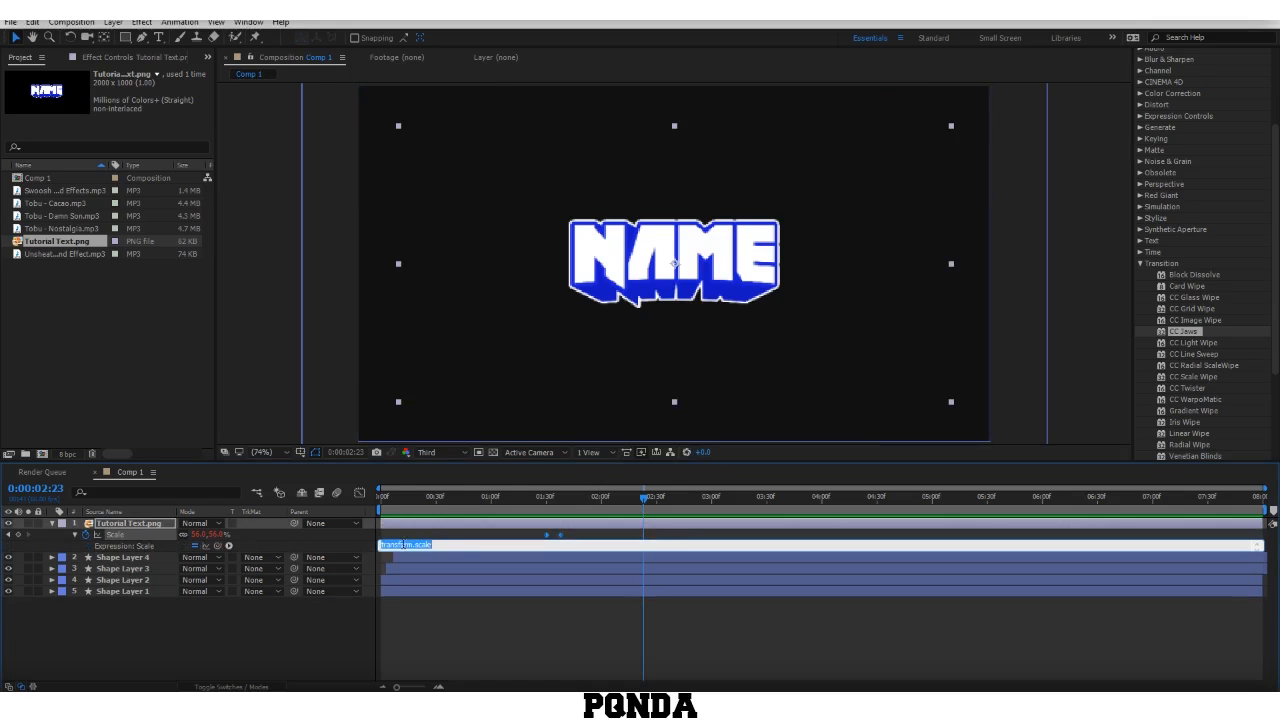
key(ctrl+v)
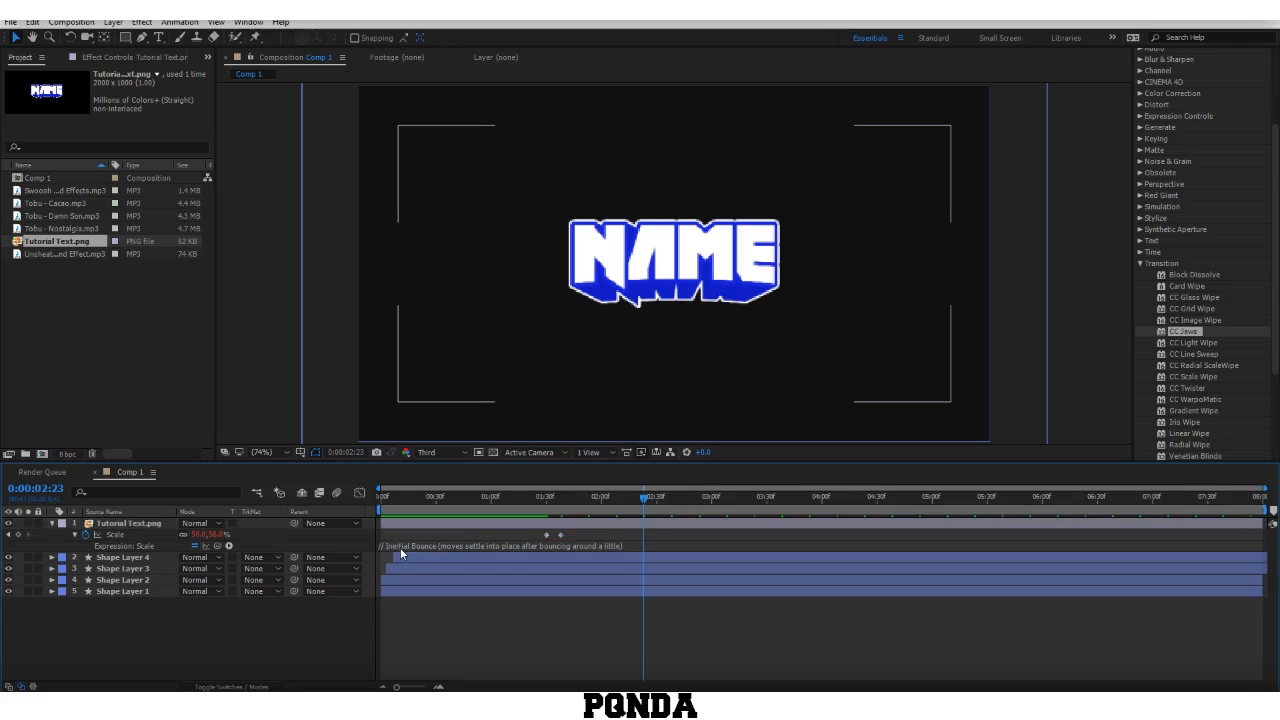
click(400, 547)
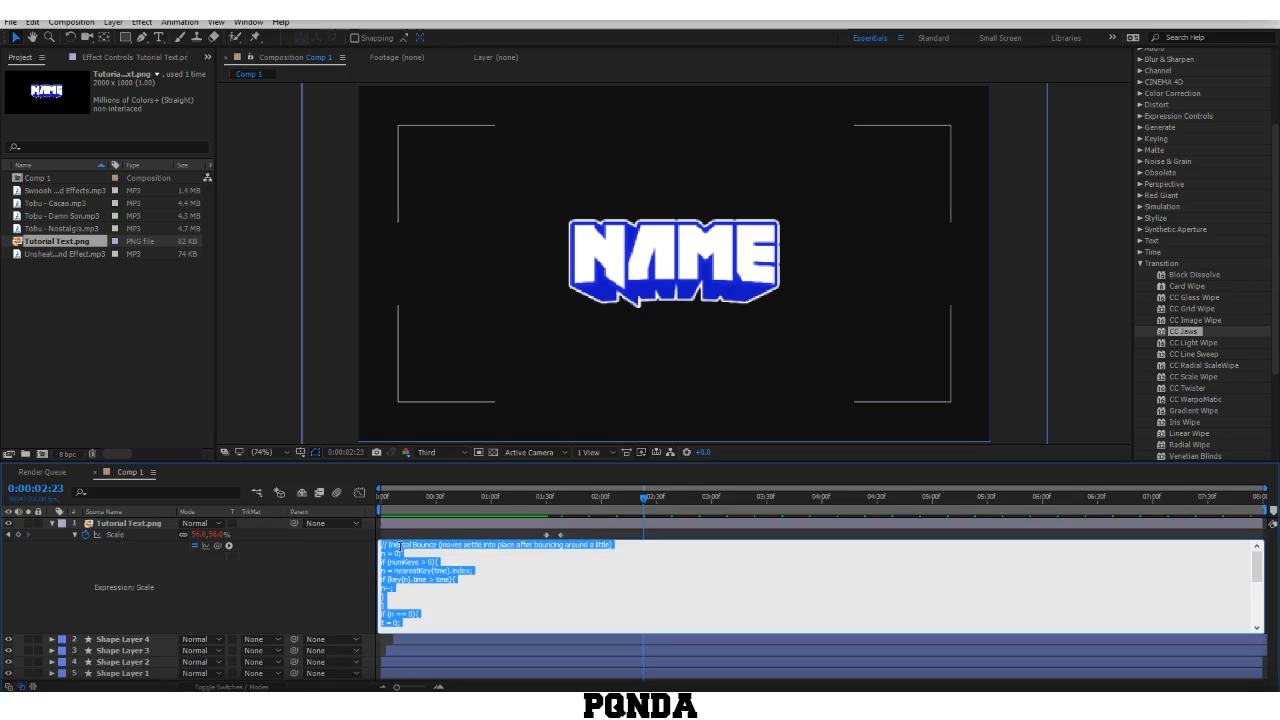
click(506, 588)
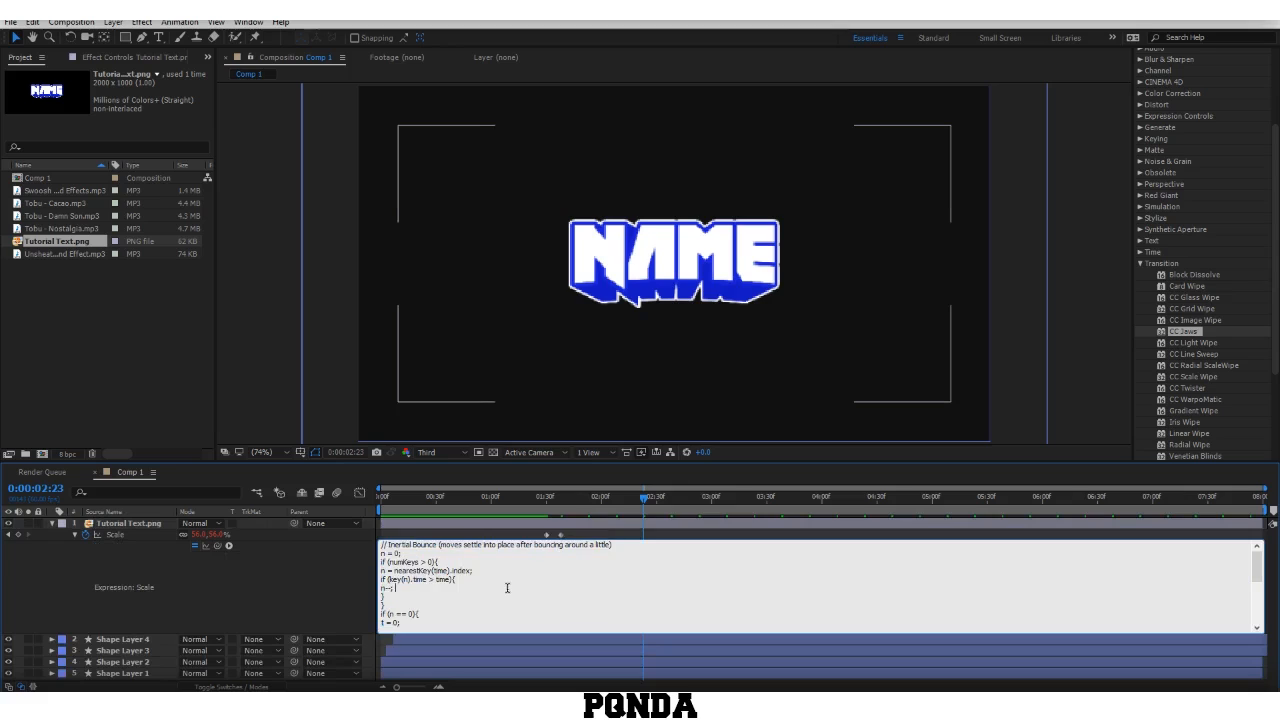
scroll(507, 588, down, 3)
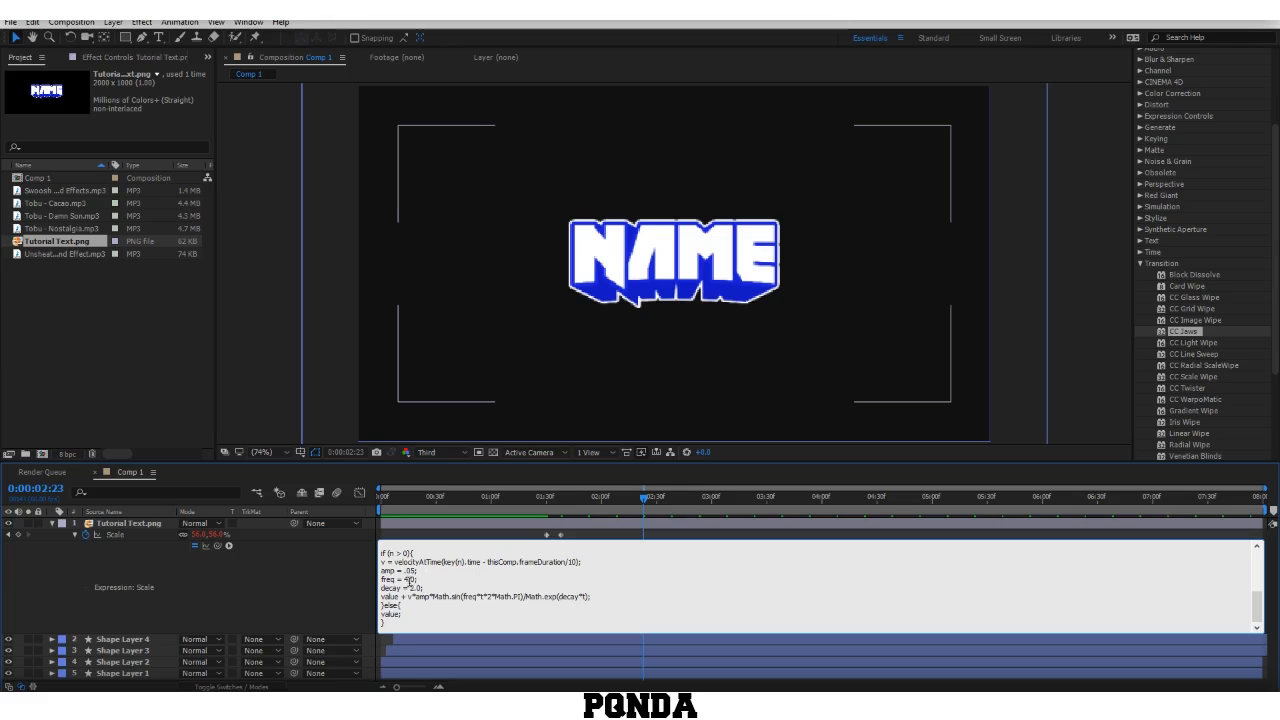
click(577, 533)
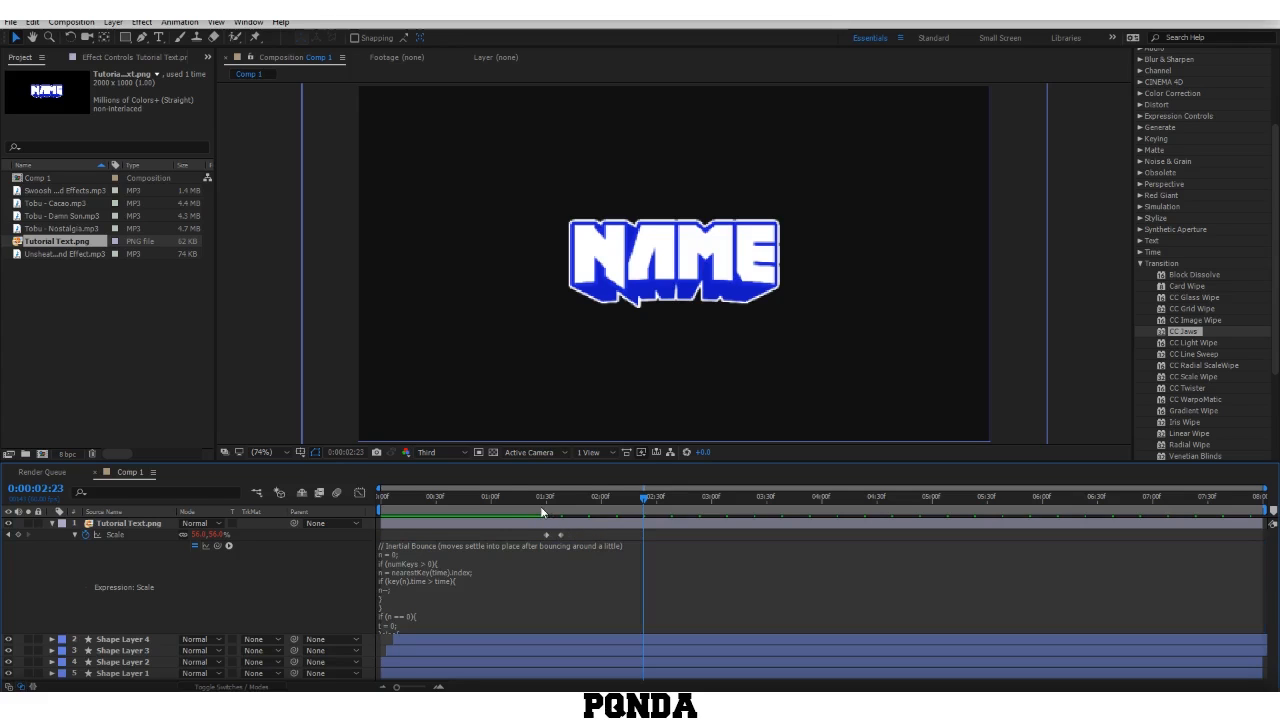
click(541, 510)
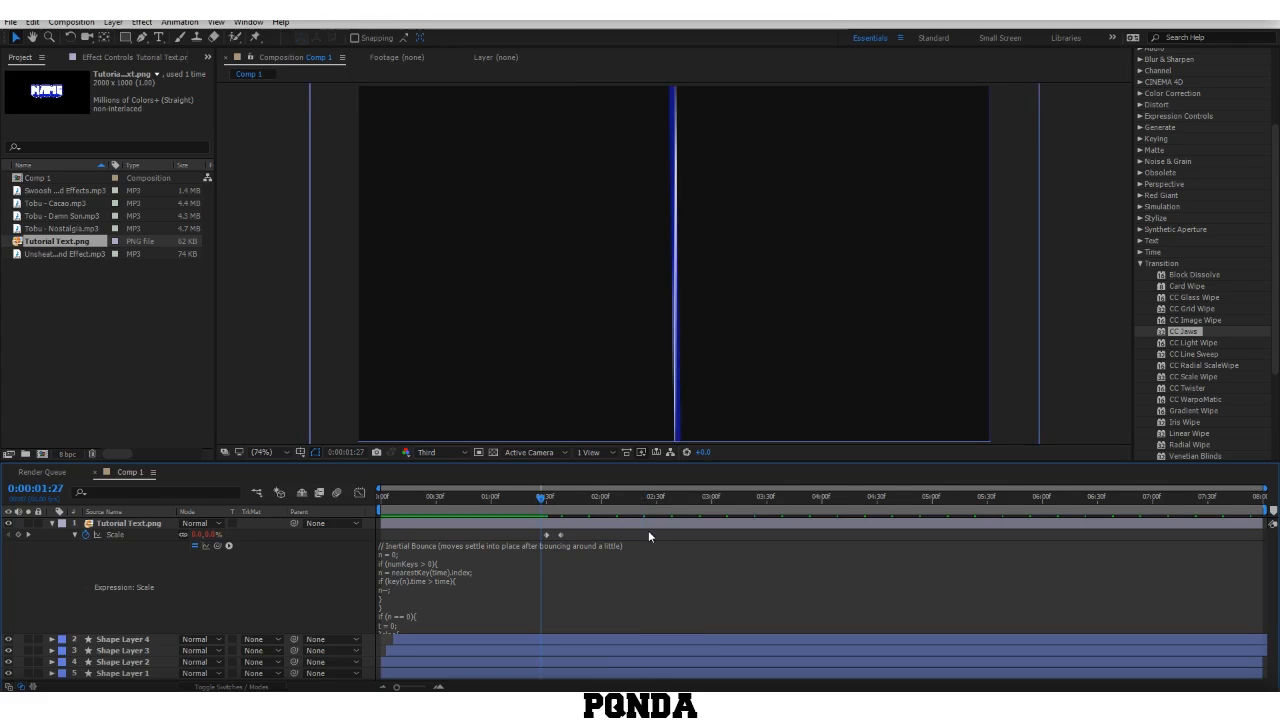
Step: Preview the name's bounce, set the Scale expression's freq to 3.0 and amp to .03, and replay the result
key(space)
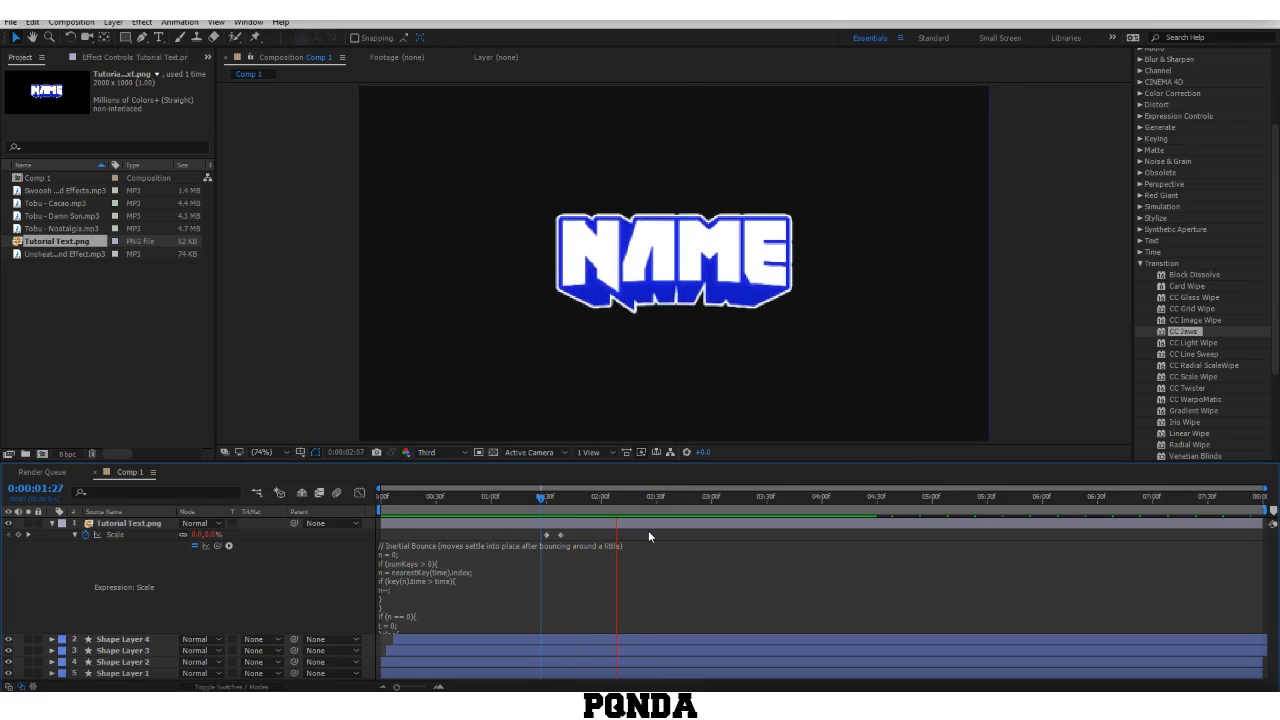
key(space)
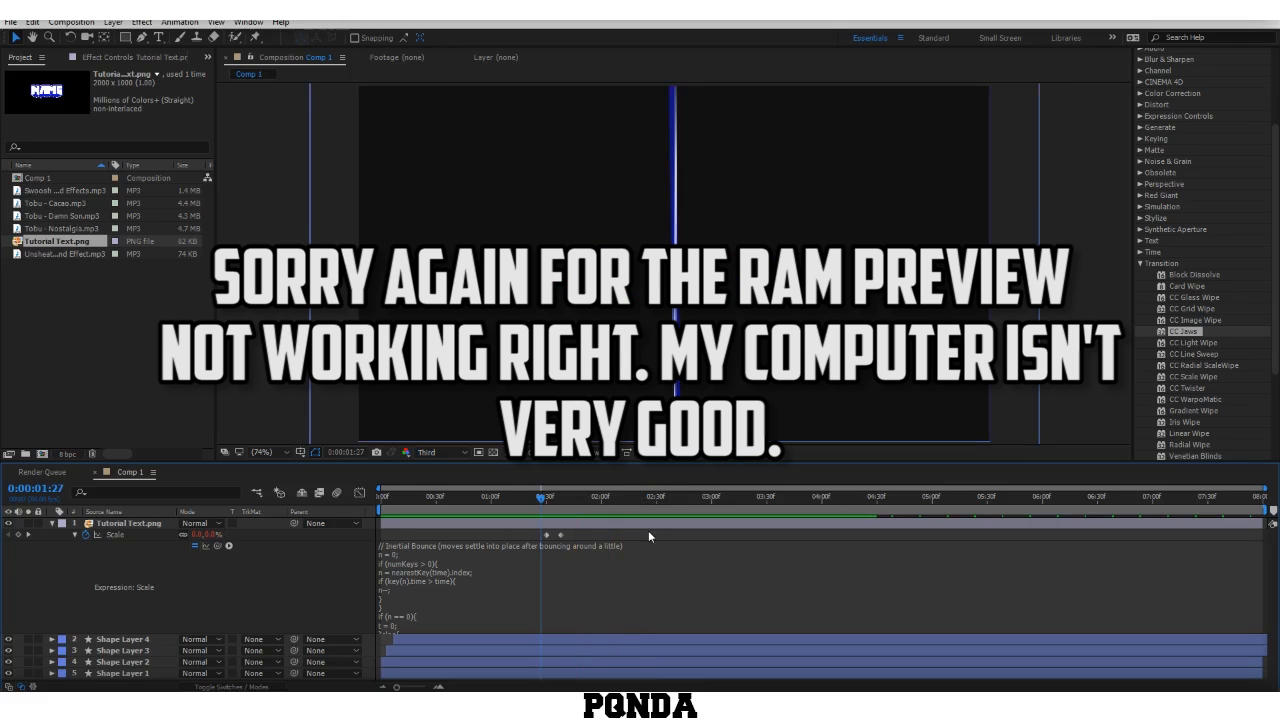
click(552, 550)
click(408, 575)
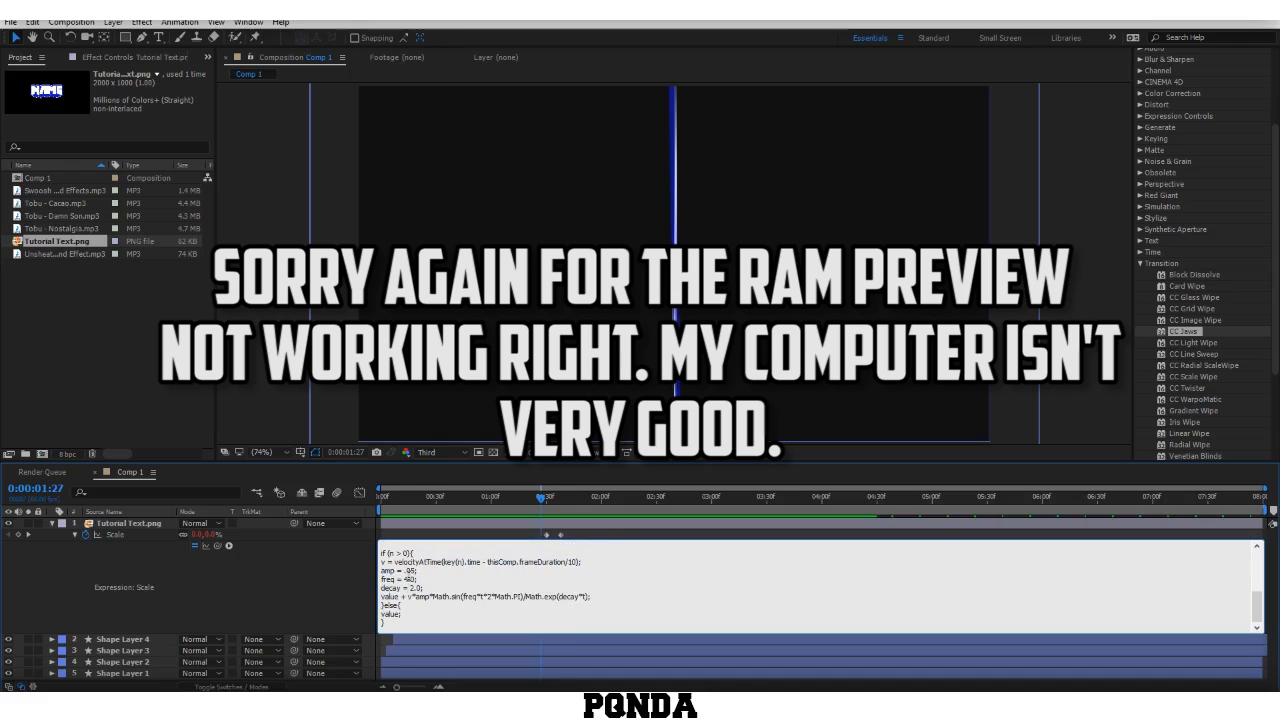
text(3)
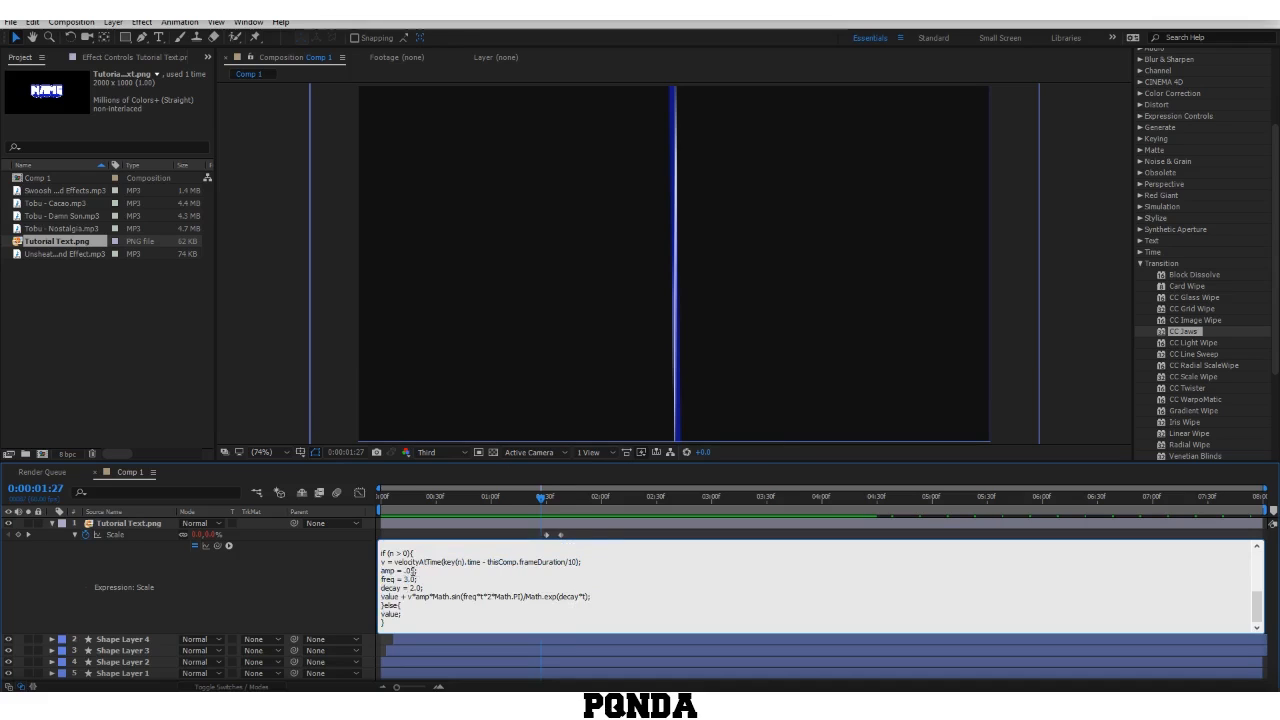
drag(411, 570, 416, 570)
text(3)
click(530, 541)
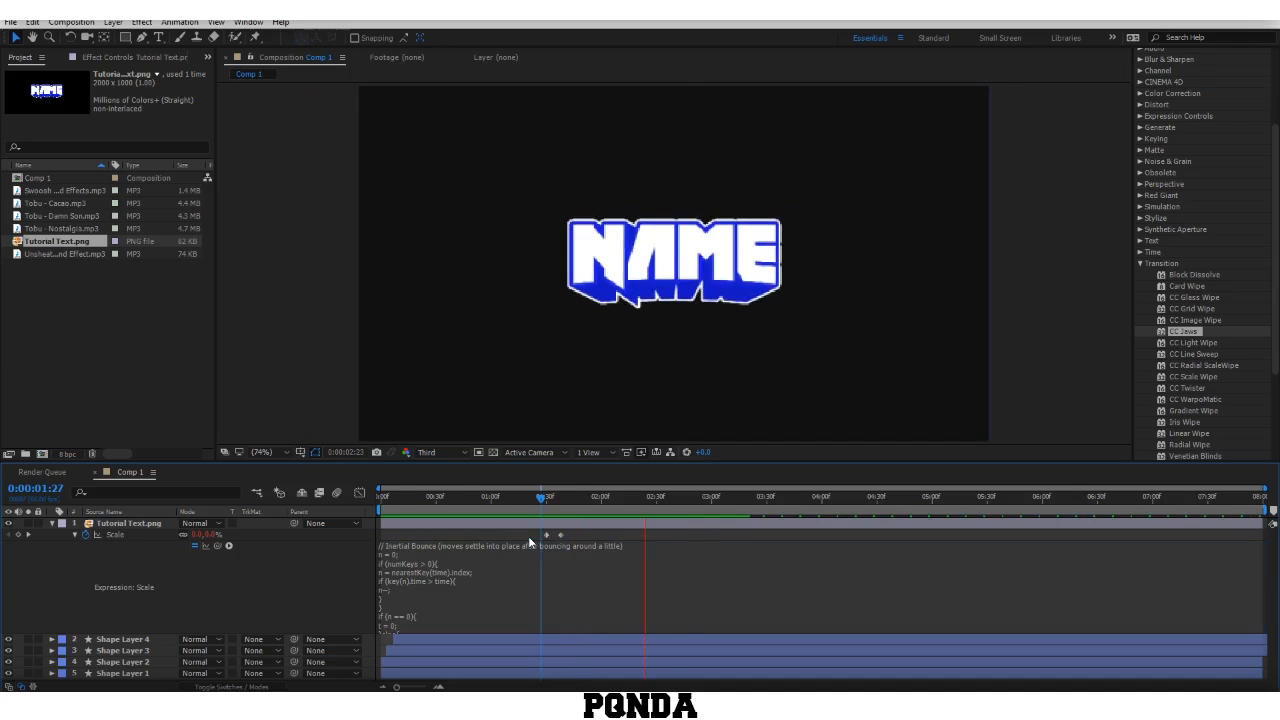
key(space)
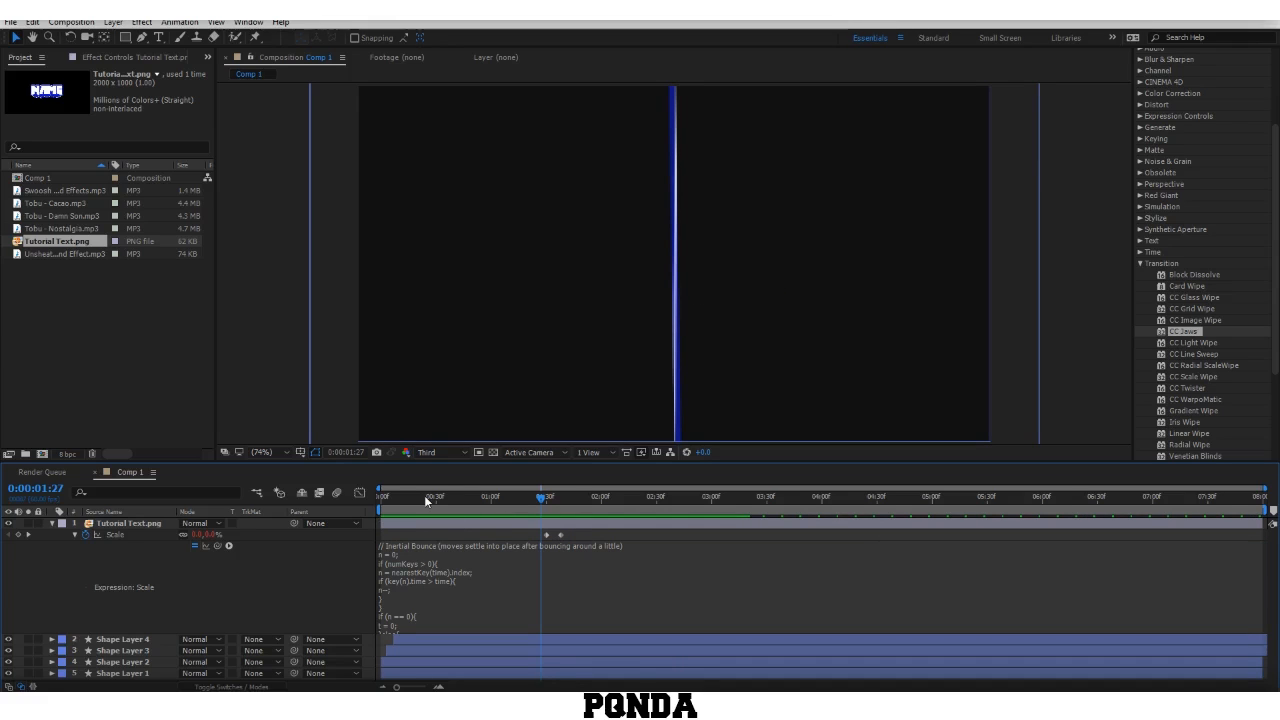
key(space)
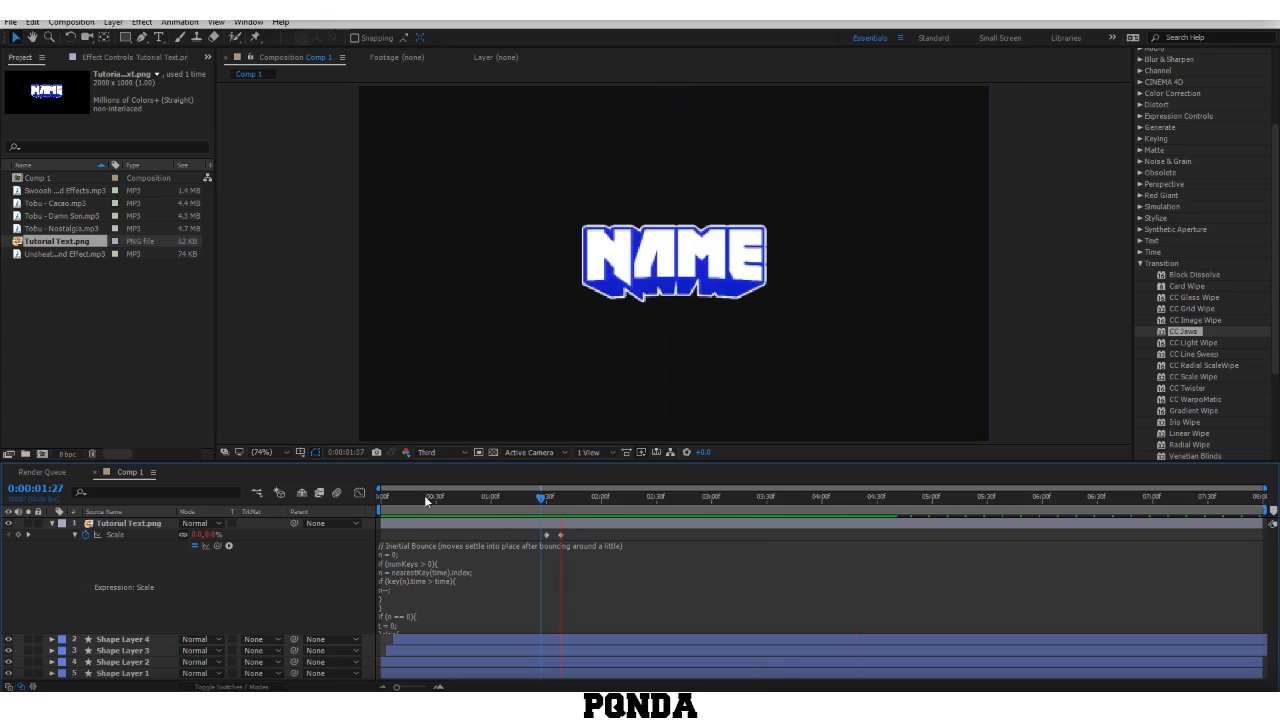
key(space)
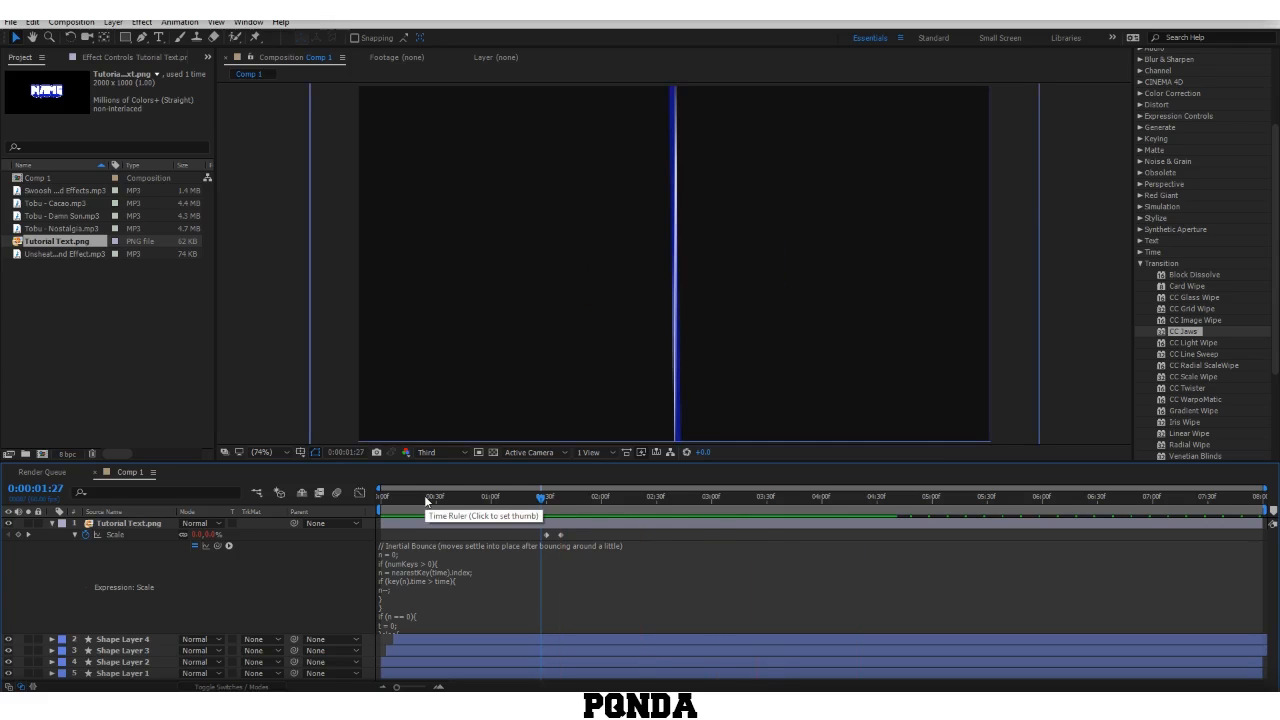
Step: Set freq to 3.0 in Tutorial Text.png's Scale expression, try another amp value, and preview the bounce
click(397, 576)
scroll(397, 576, down, 2)
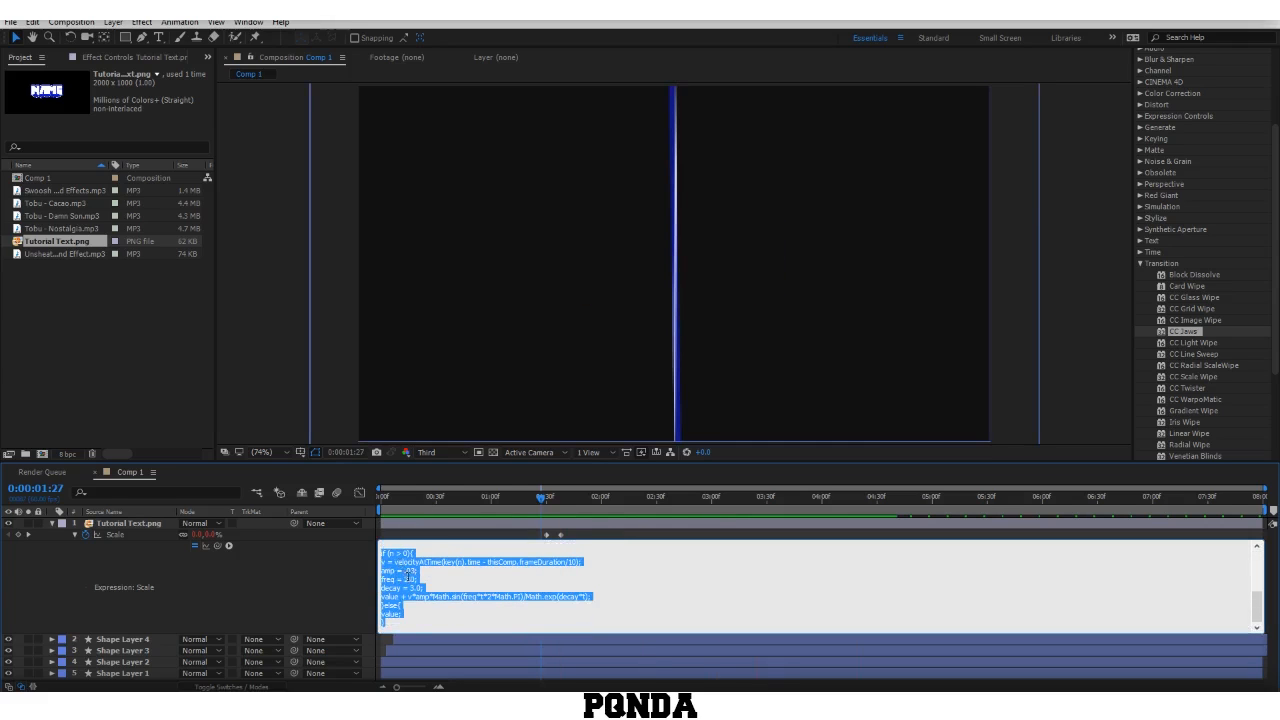
click(407, 575)
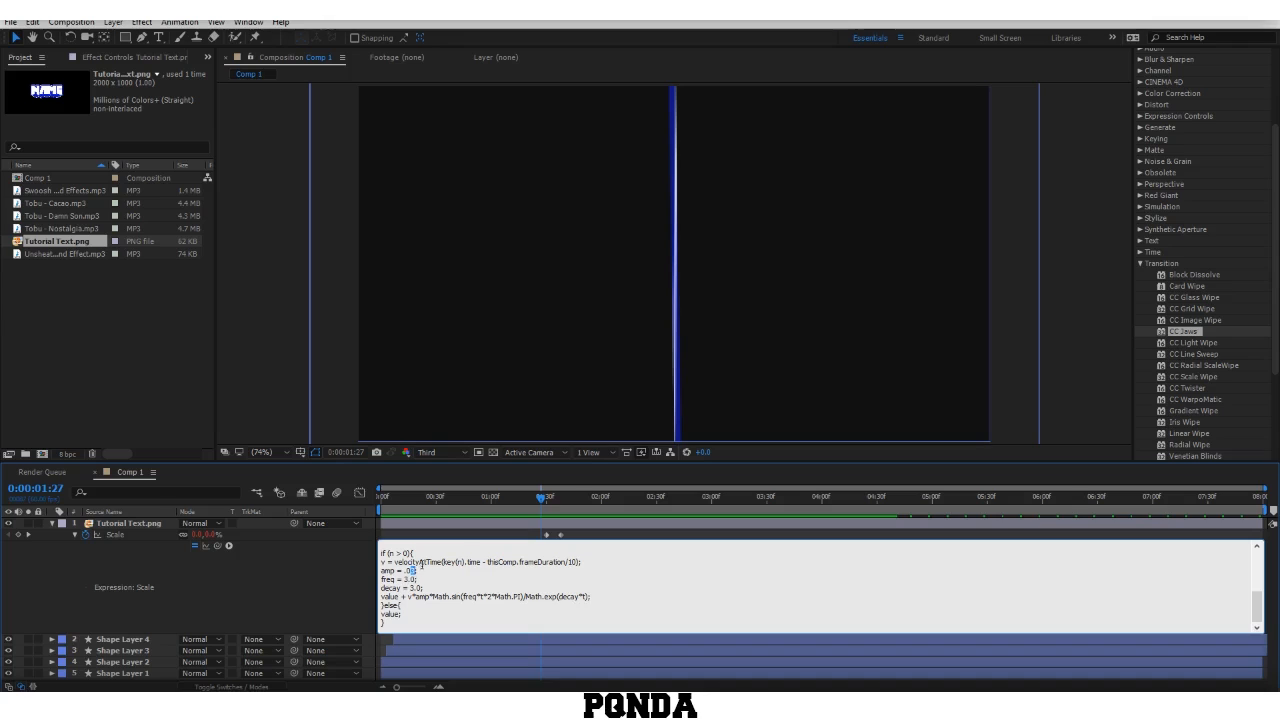
click(541, 533)
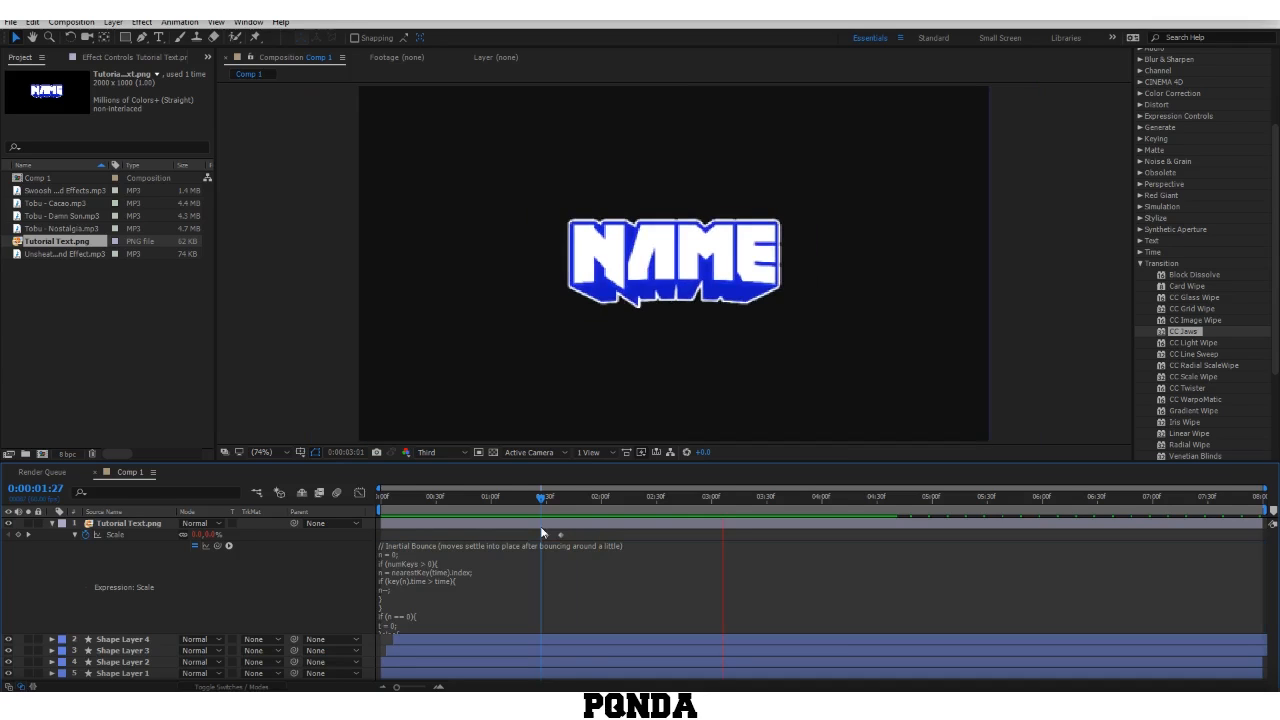
Step: Set the Scale expression's amp to .03 and decay to 1.0, and preview the name's bounce
click(467, 570)
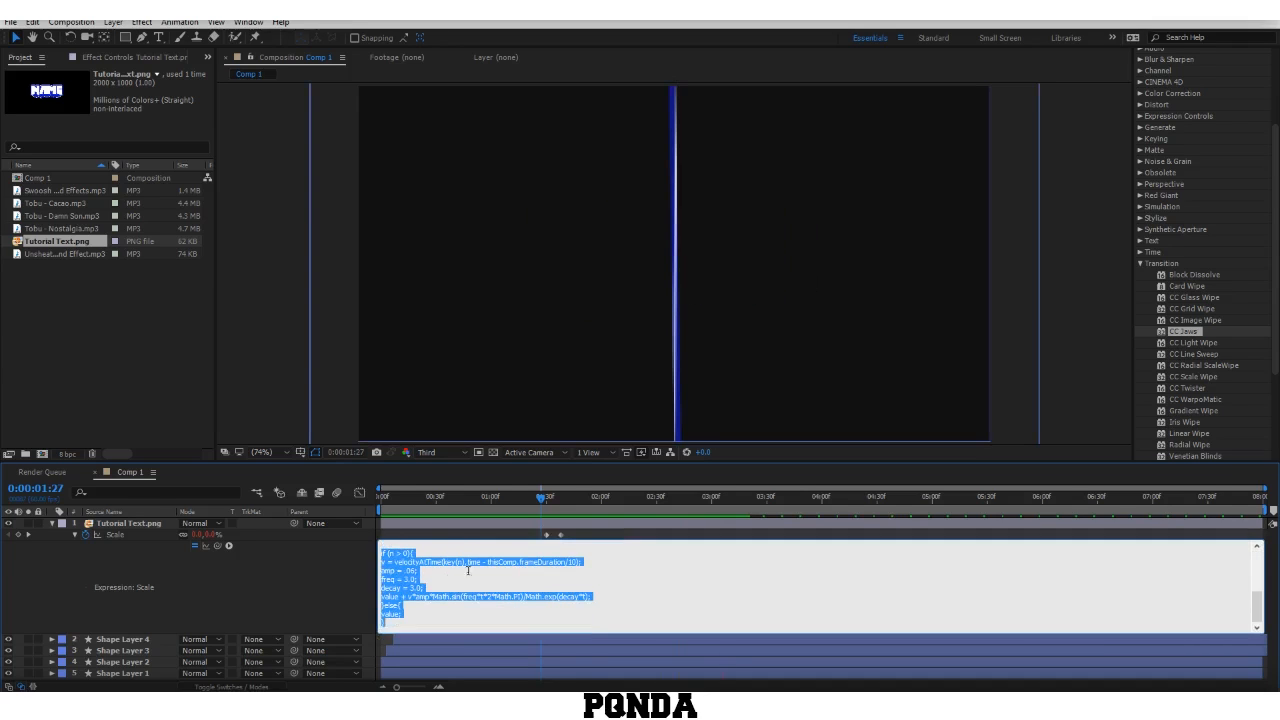
click(424, 577)
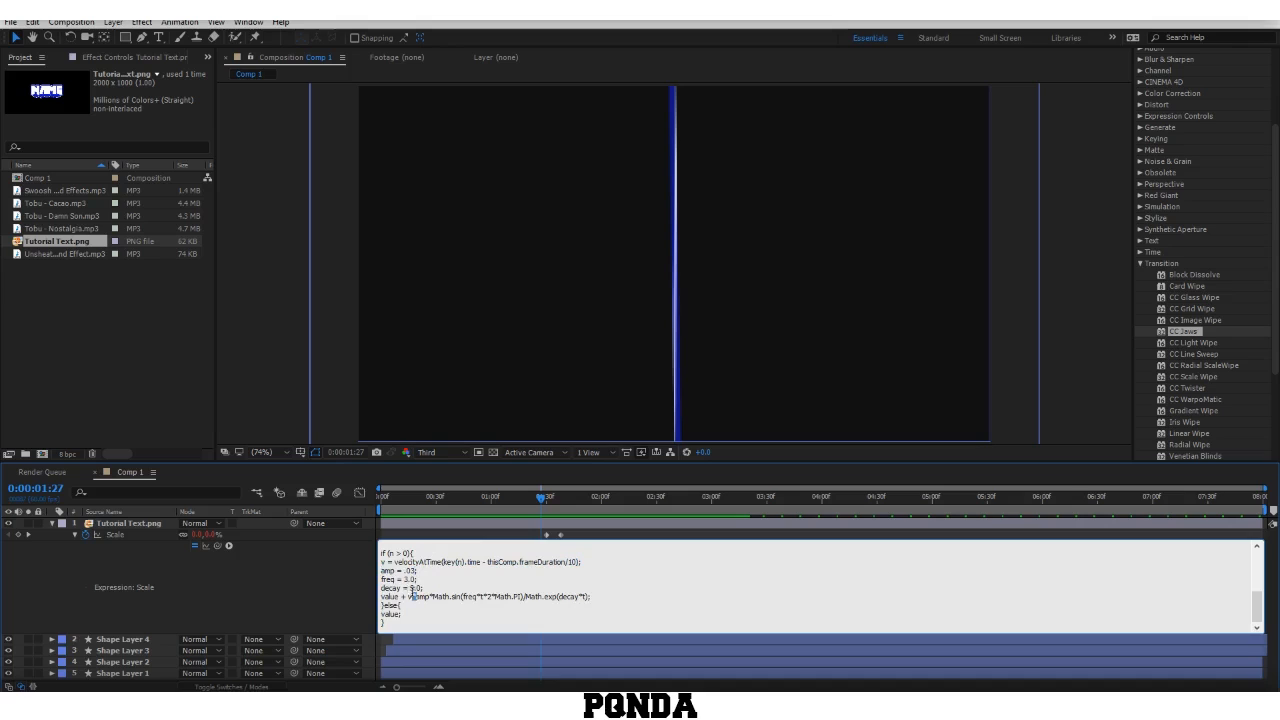
click(531, 533)
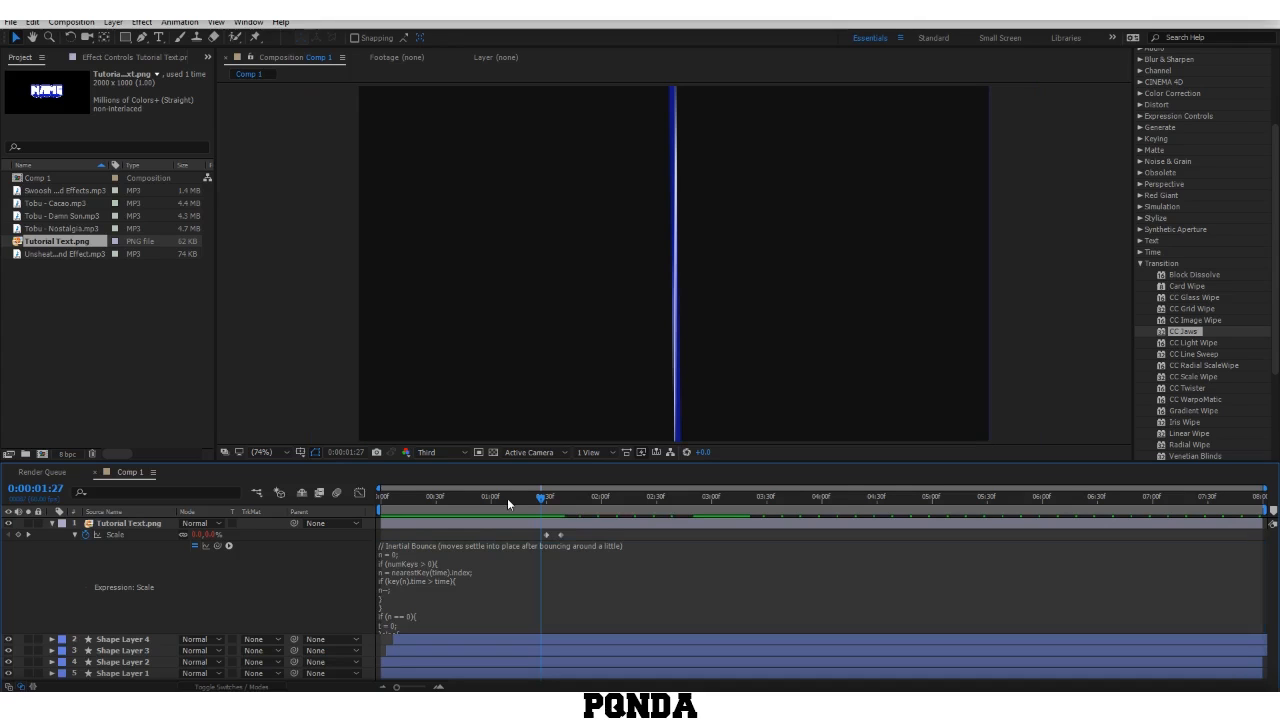
key(space)
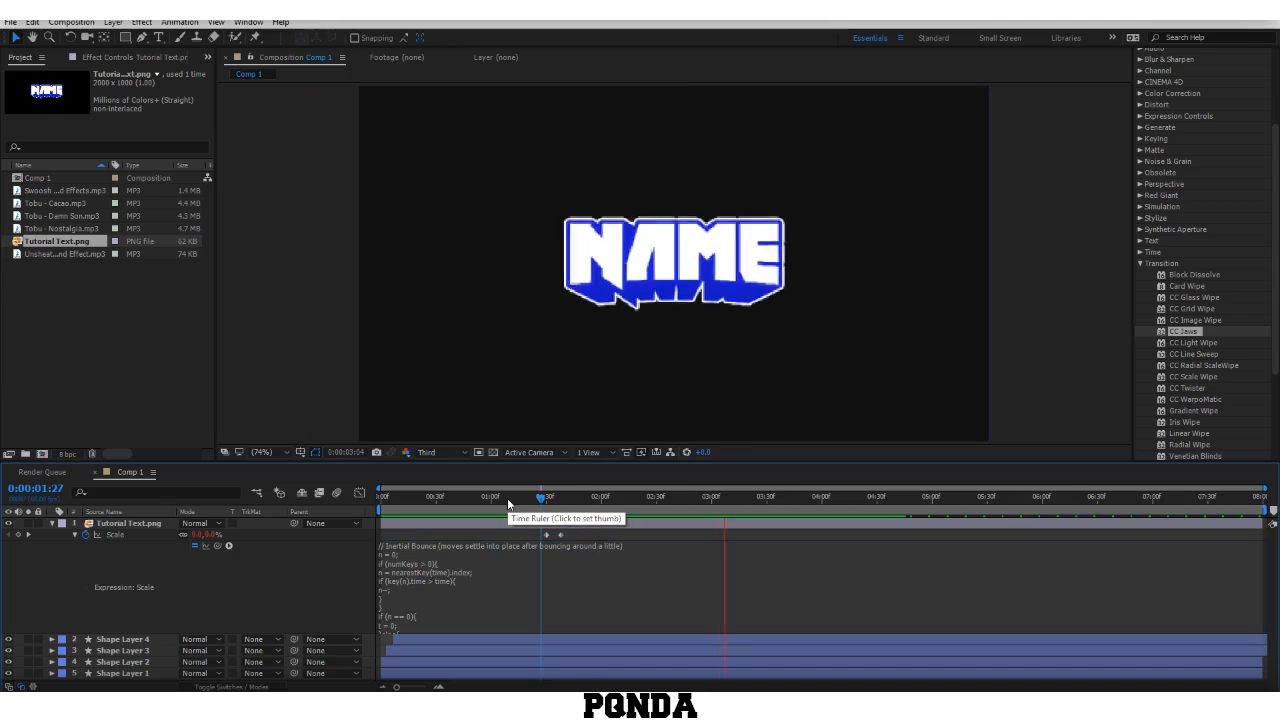
Step: Change the Scale expression's decay to 2 and preview the name's bounce again
click(443, 590)
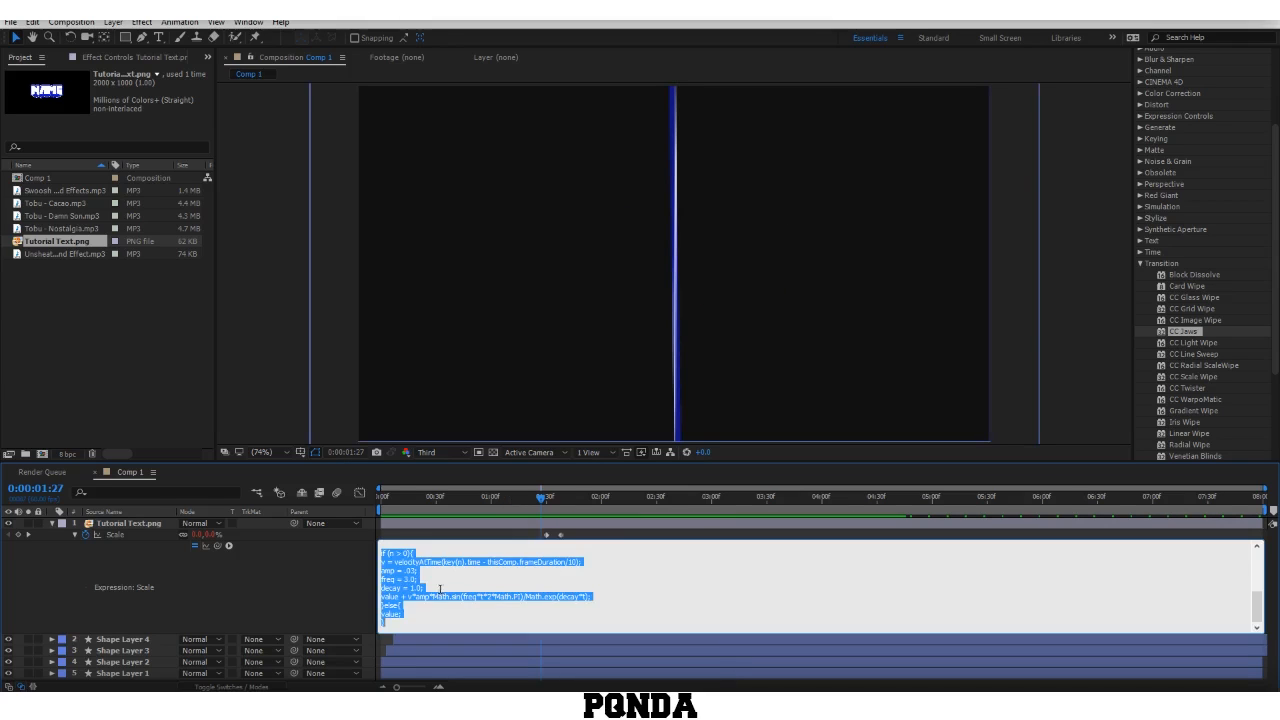
click(413, 594)
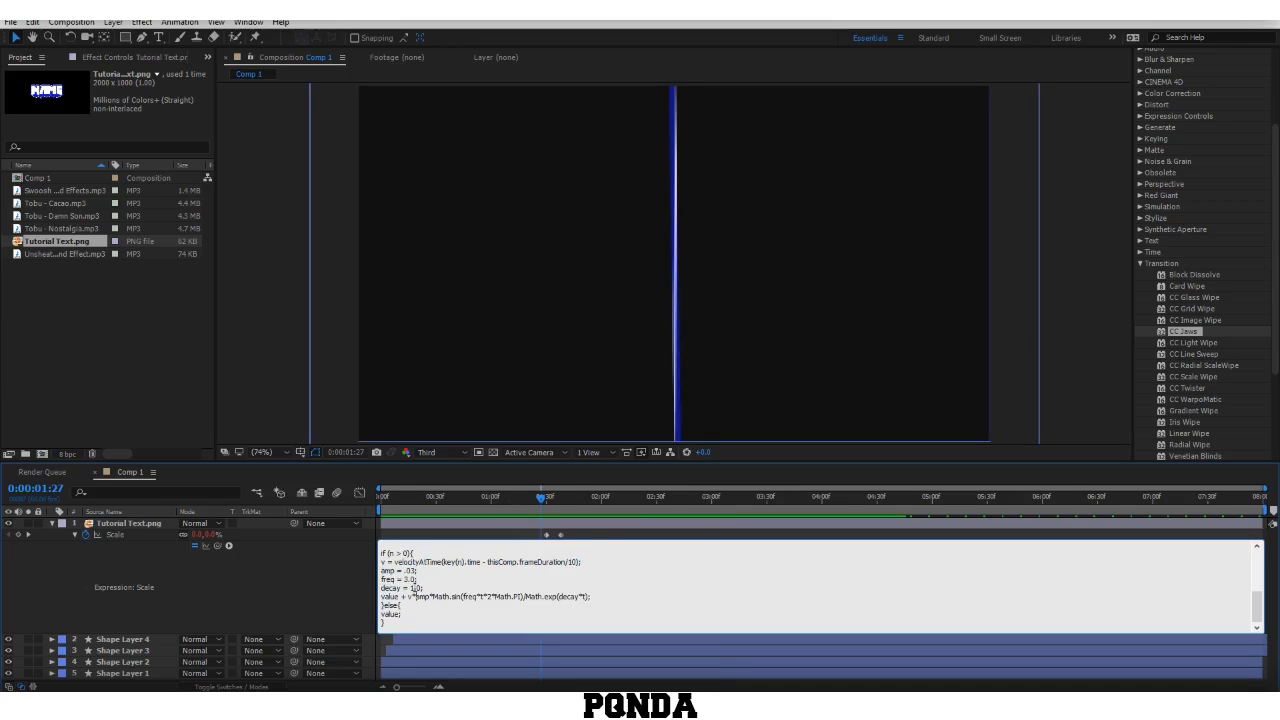
text(2)
drag(410, 588, 419, 588)
click(527, 535)
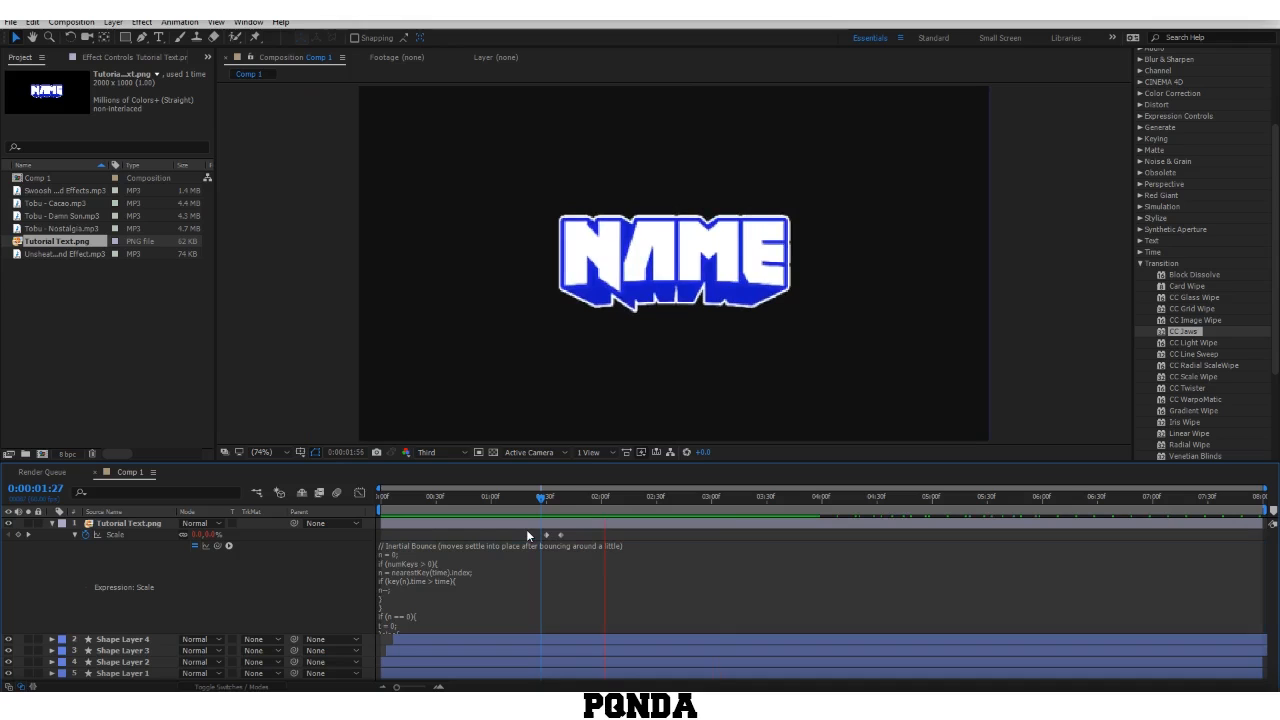
Step: Close the expression editor, collapse Tutorial Text.png's animated properties, and go to 0:00:01:47
click(612, 541)
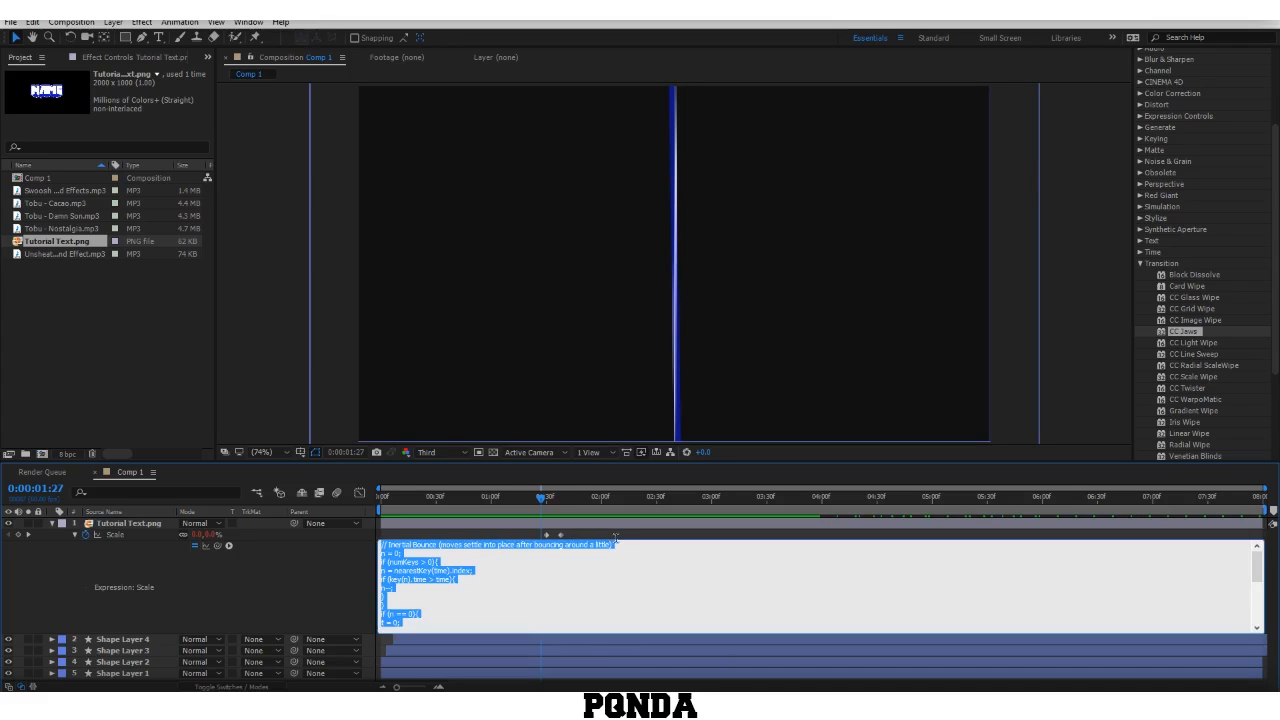
click(636, 532)
key(u)
drag(650, 504, 577, 527)
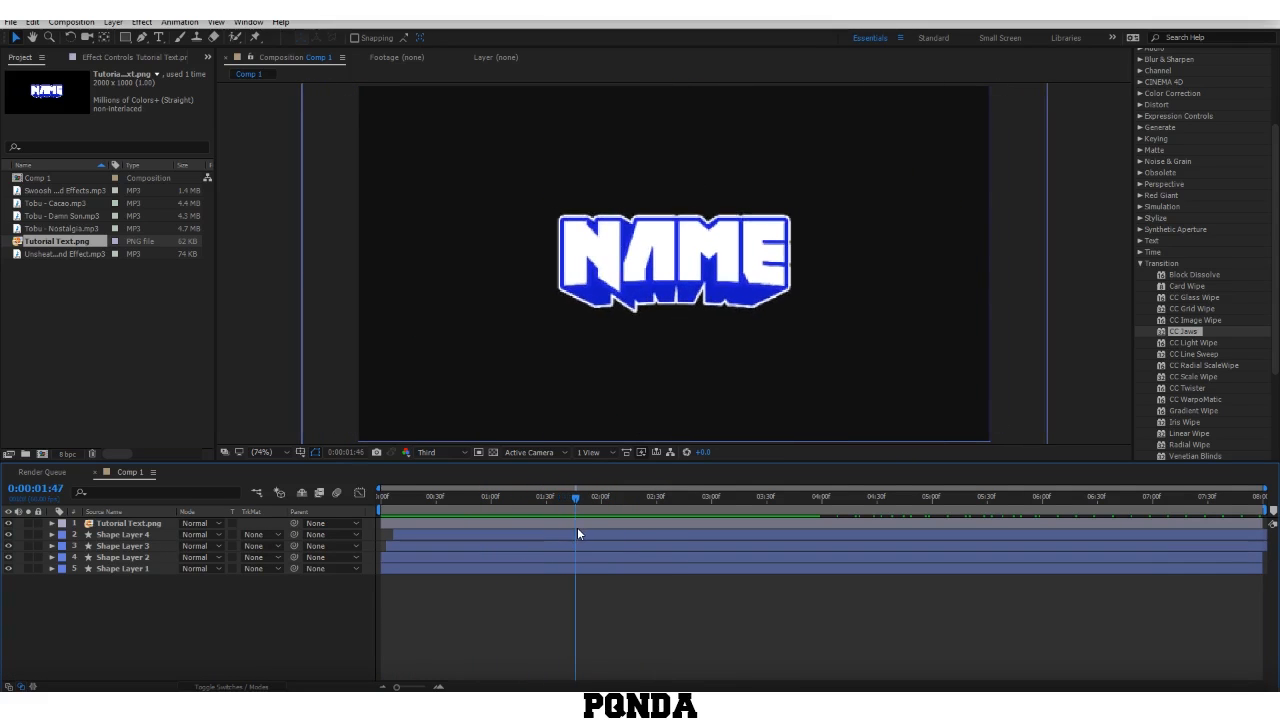
click(151, 540)
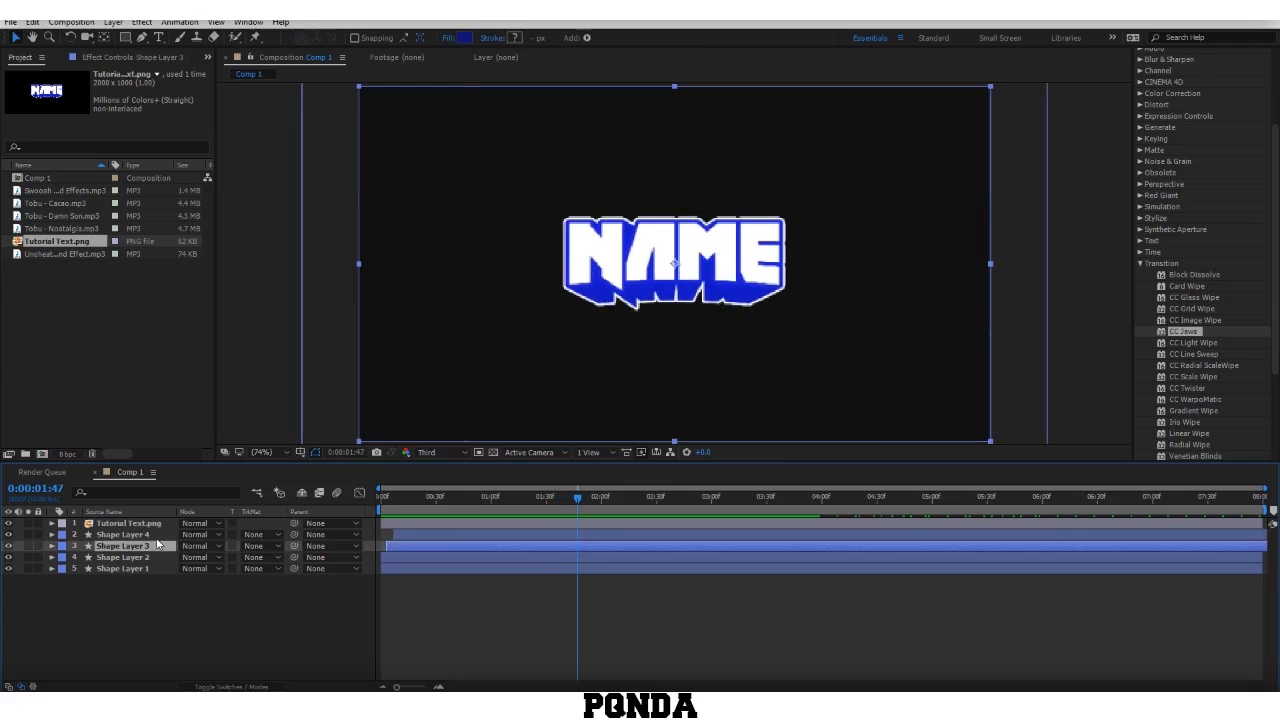
click(198, 614)
right_click(249, 624)
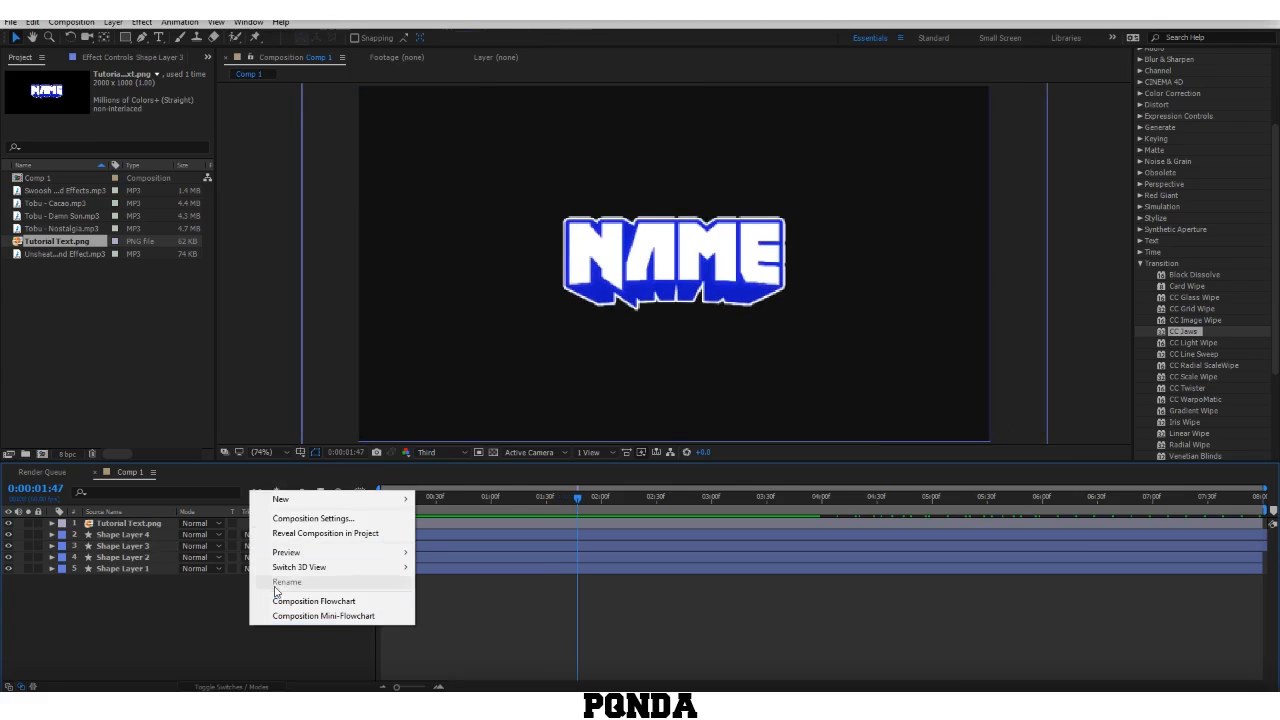
mouse_move(290, 499)
click(502, 606)
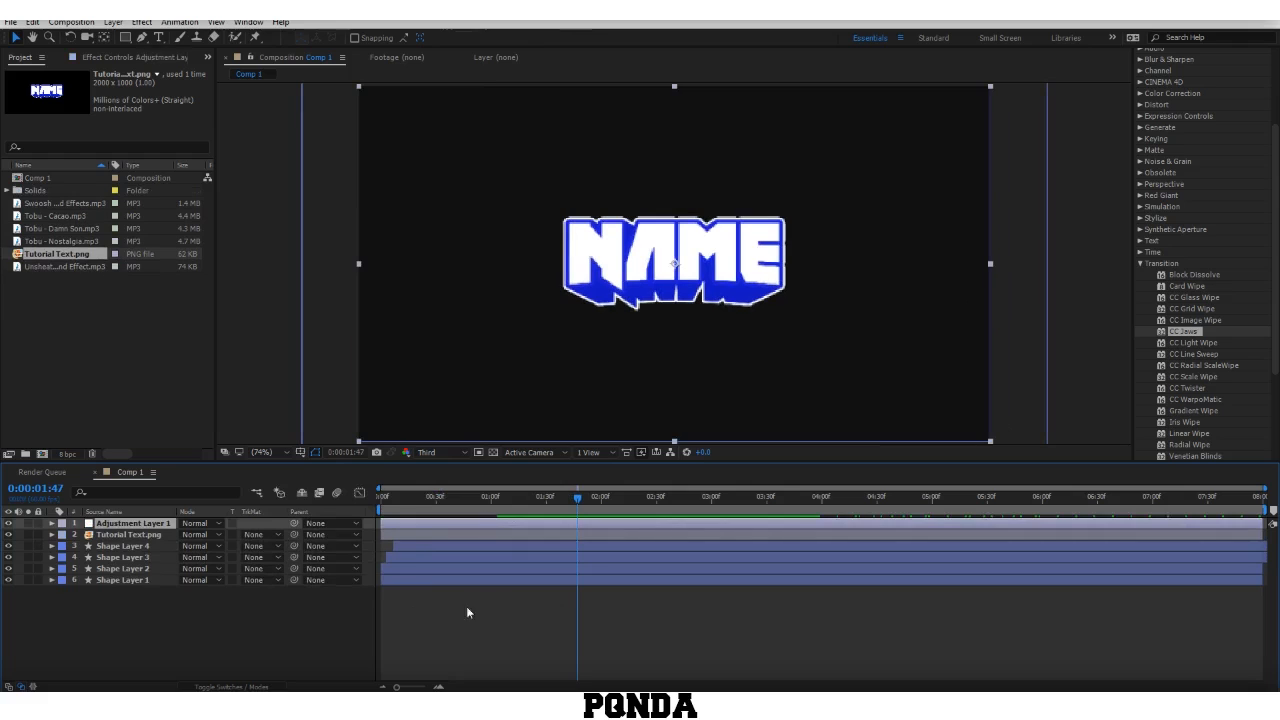
key(ctrl+z)
Step: Create a new empty shape layer and place it directly below Tutorial Text.png in the layer stack
right_click(291, 616)
mouse_move(371, 494)
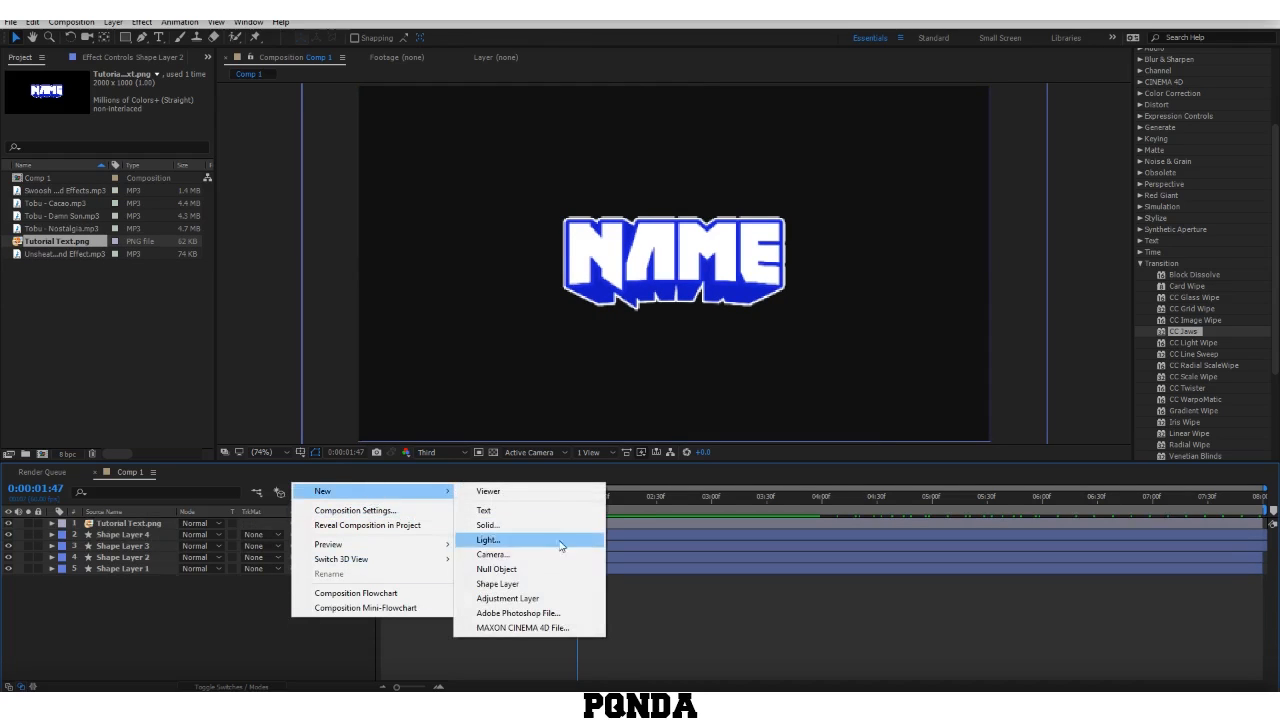
click(522, 585)
key(q)
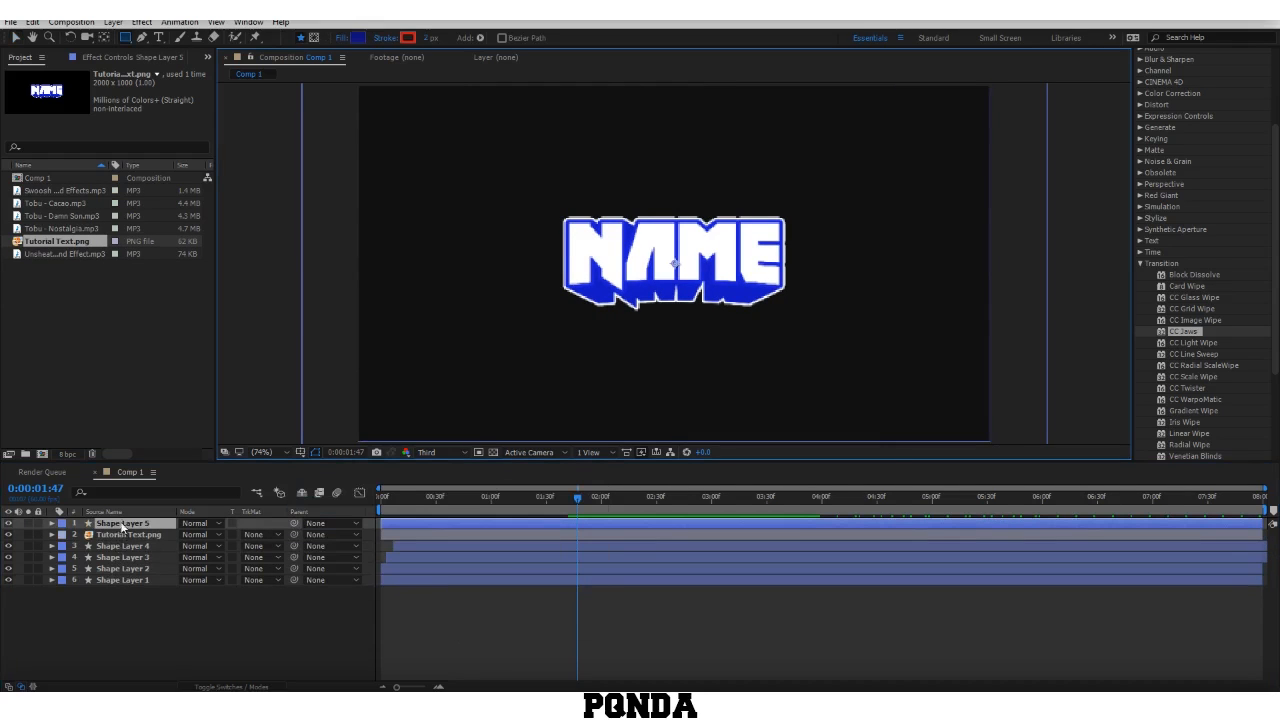
drag(118, 537, 114, 540)
click(56, 537)
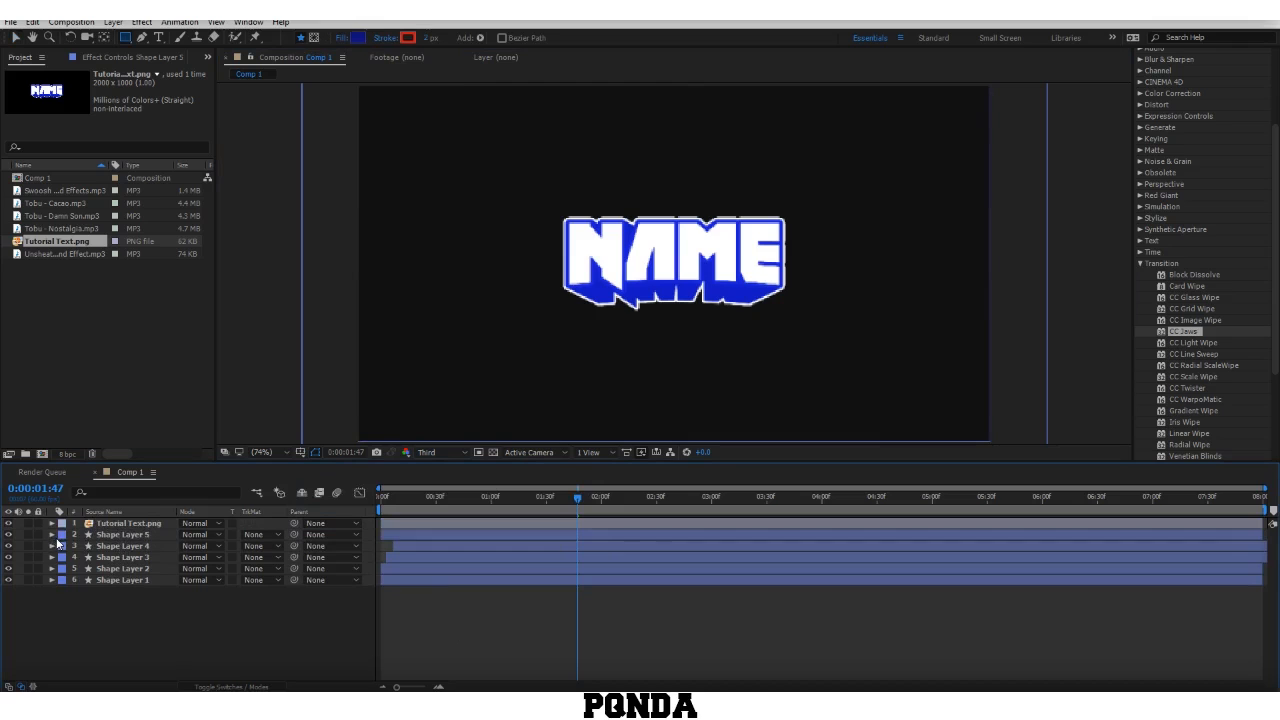
Step: Add a rectangle path and a fill to Shape Layer 5, sampling the fill color from the blue of the name image
click(52, 534)
click(279, 546)
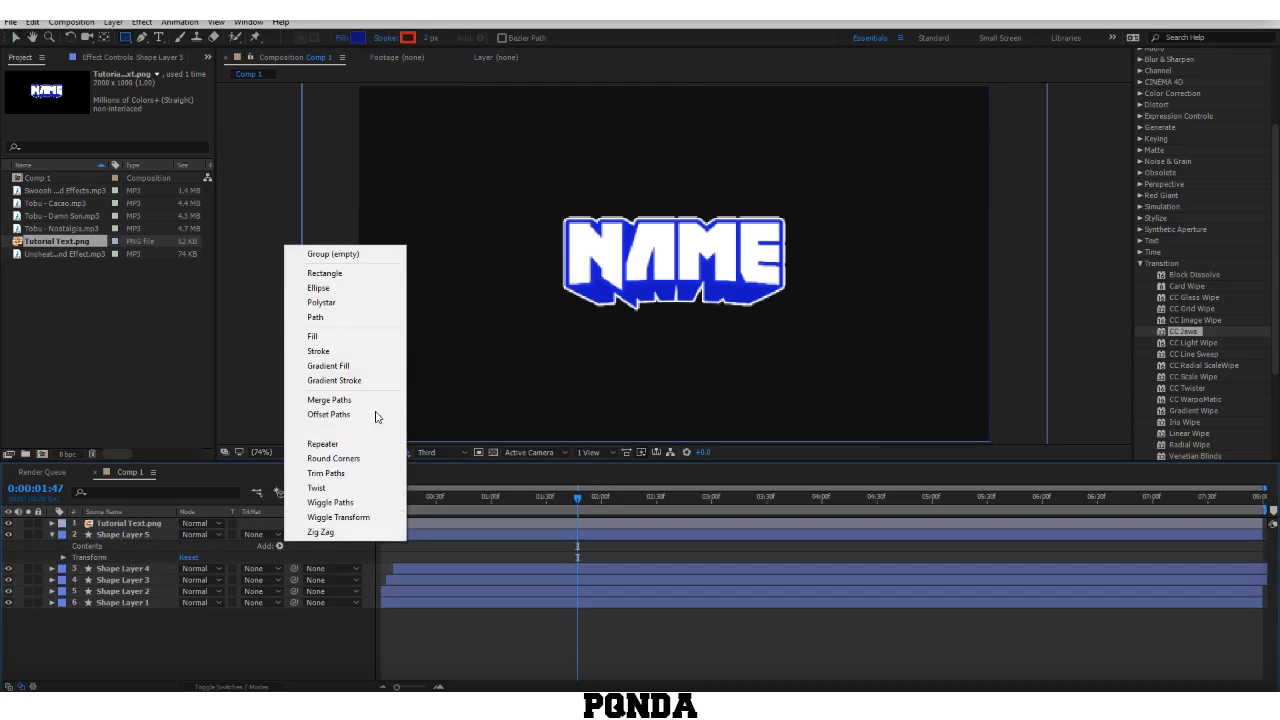
click(362, 270)
click(279, 545)
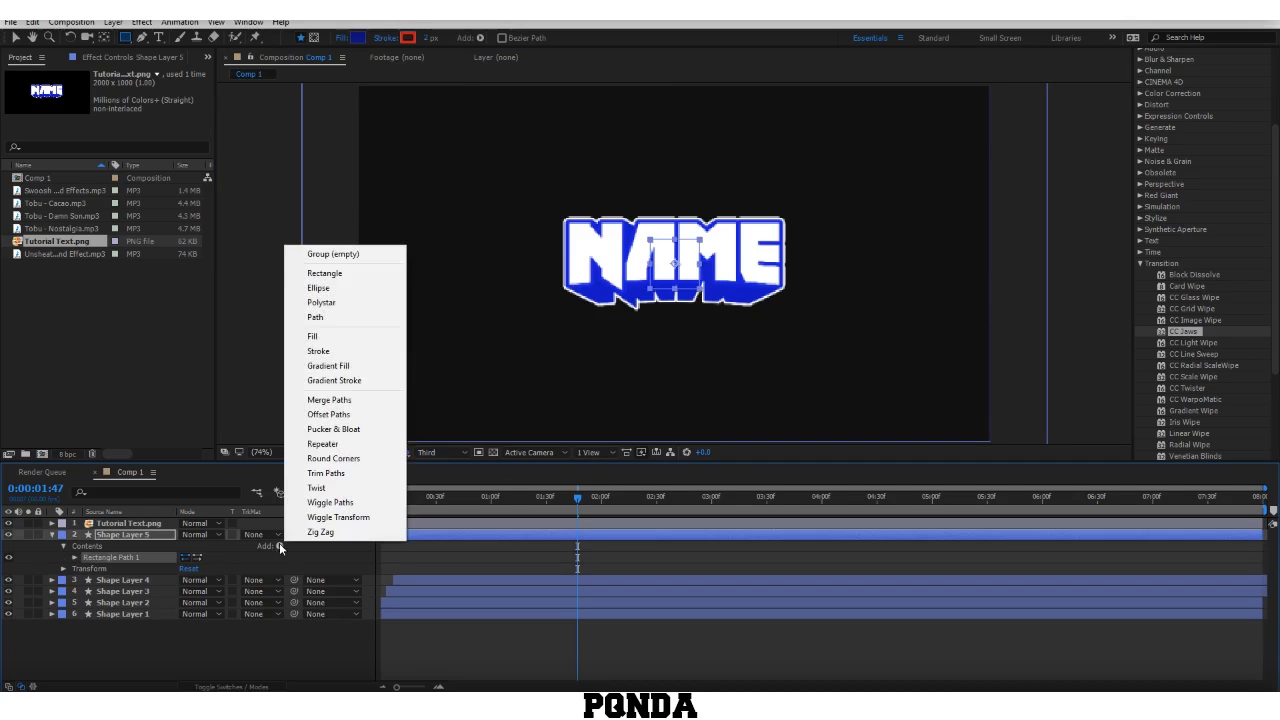
click(330, 336)
click(75, 568)
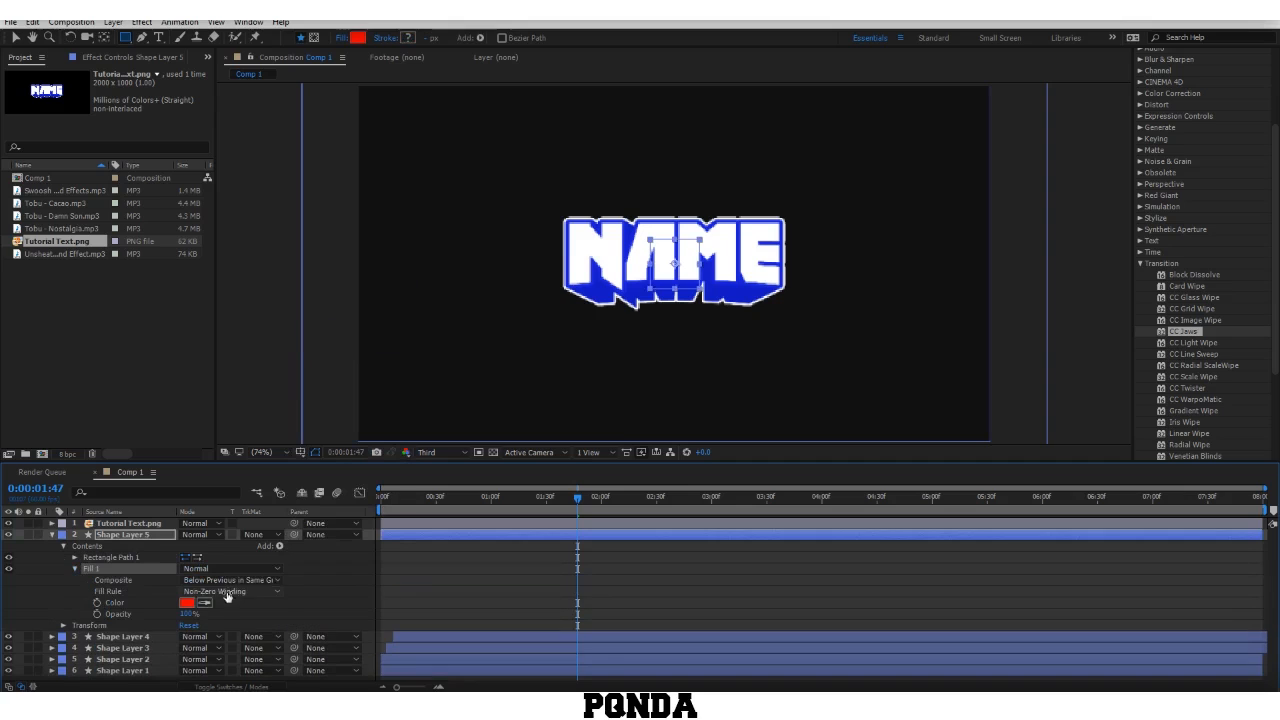
click(598, 281)
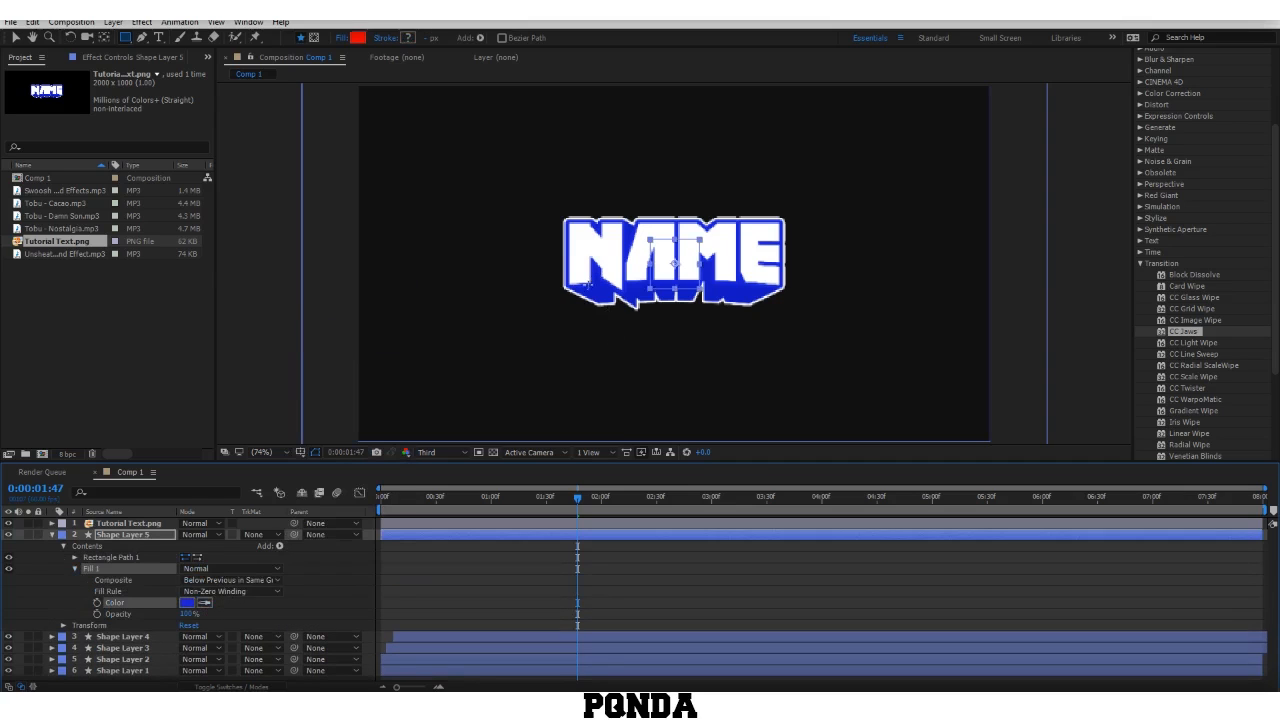
Step: Enlarge Shape Layer 5's rectangle path to a size of 633 by 633
click(79, 557)
drag(196, 568, 271, 591)
click(271, 591)
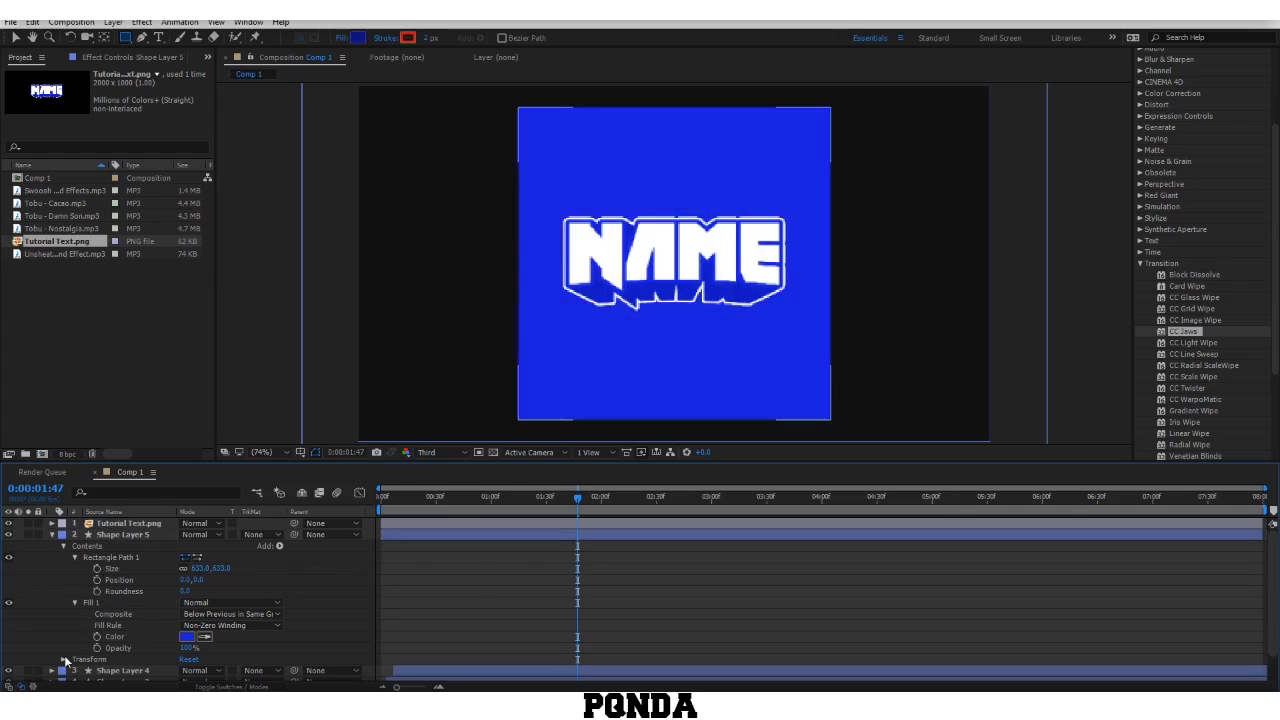
Step: Rotate Shape Layer 5 by 45° so the blue square forms a diamond behind the name
click(63, 659)
scroll(185, 633, down, 2)
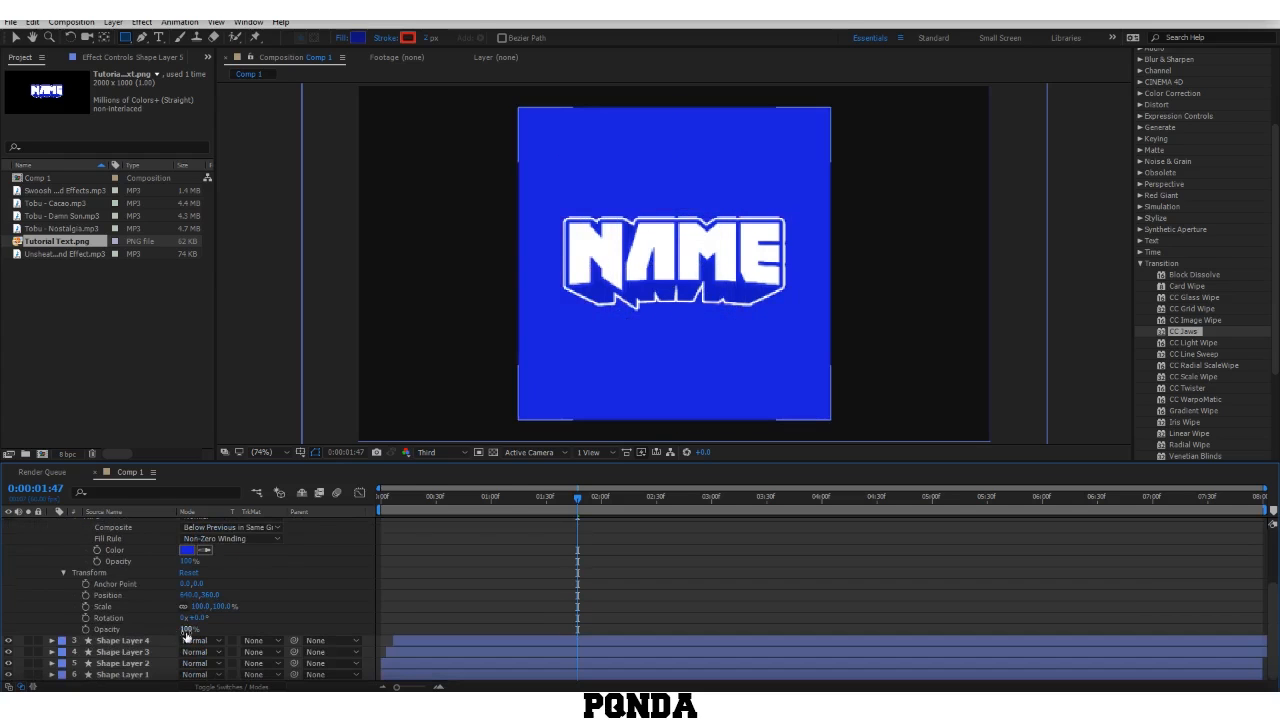
click(196, 618)
text(45)
key(Return)
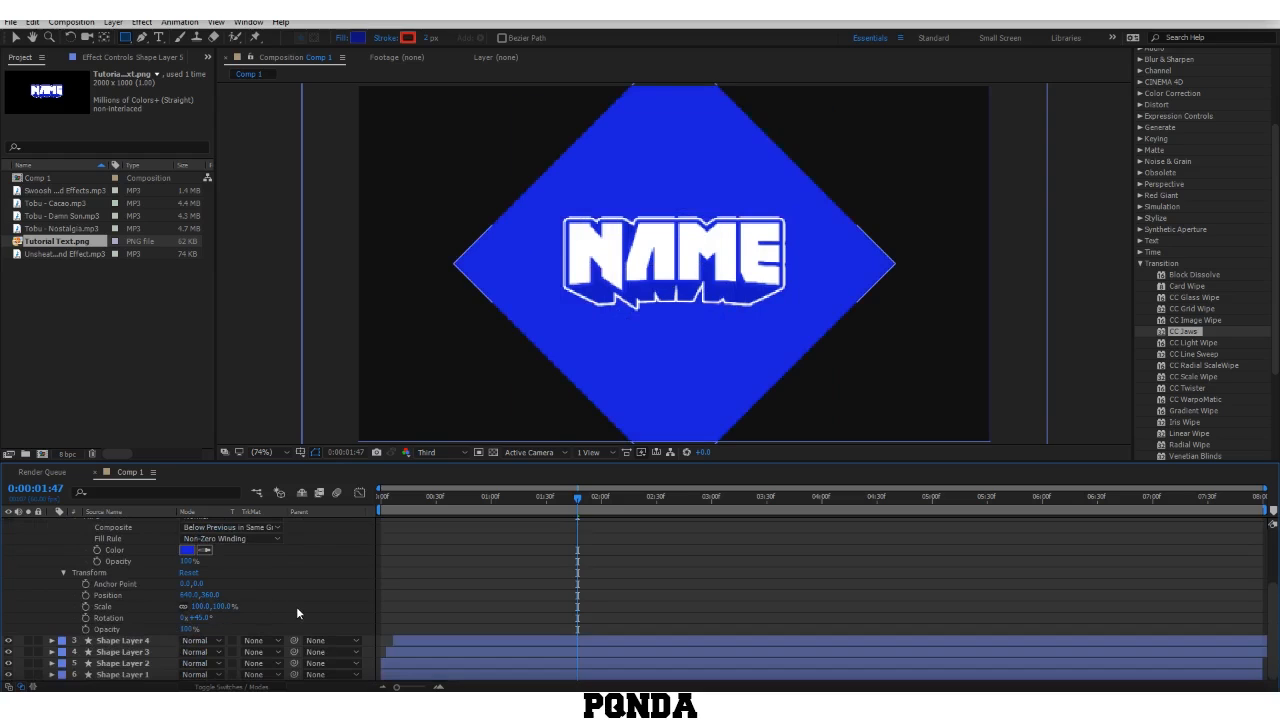
Step: Set the Roundness of Shape Layer 5's rectangle path to 37
scroll(296, 606, up, 3)
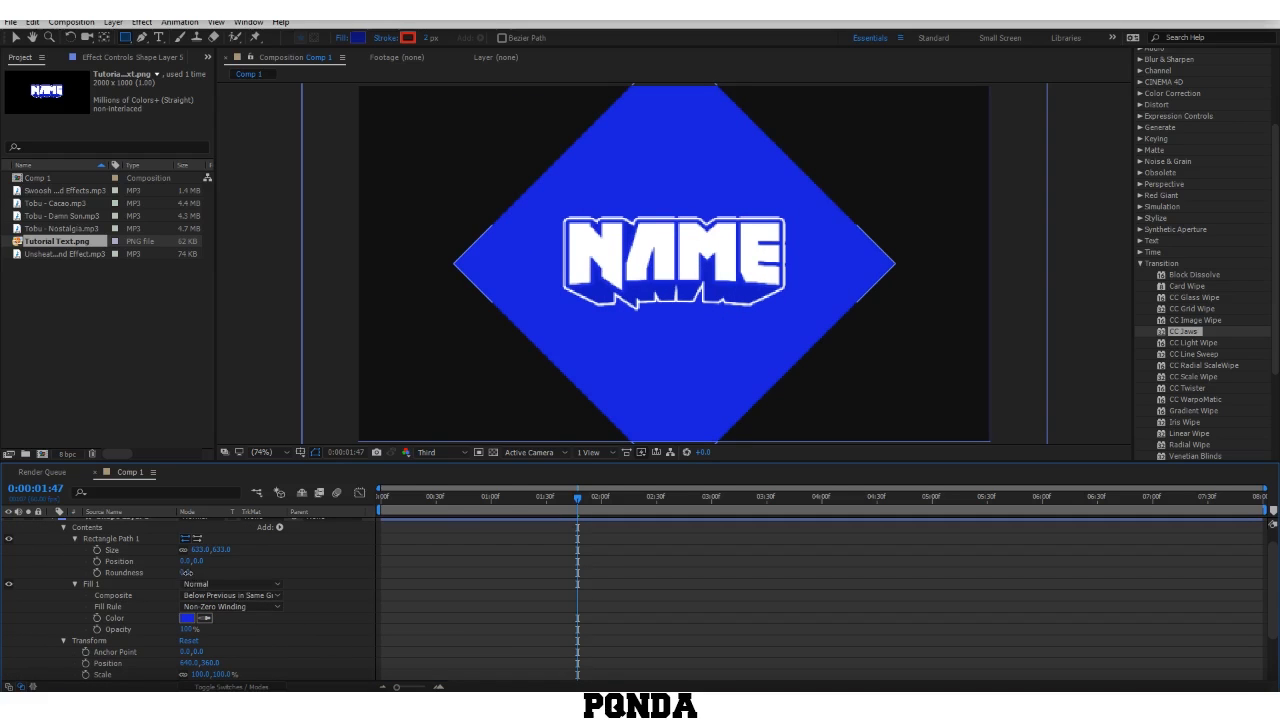
drag(185, 572, 213, 577)
click(293, 570)
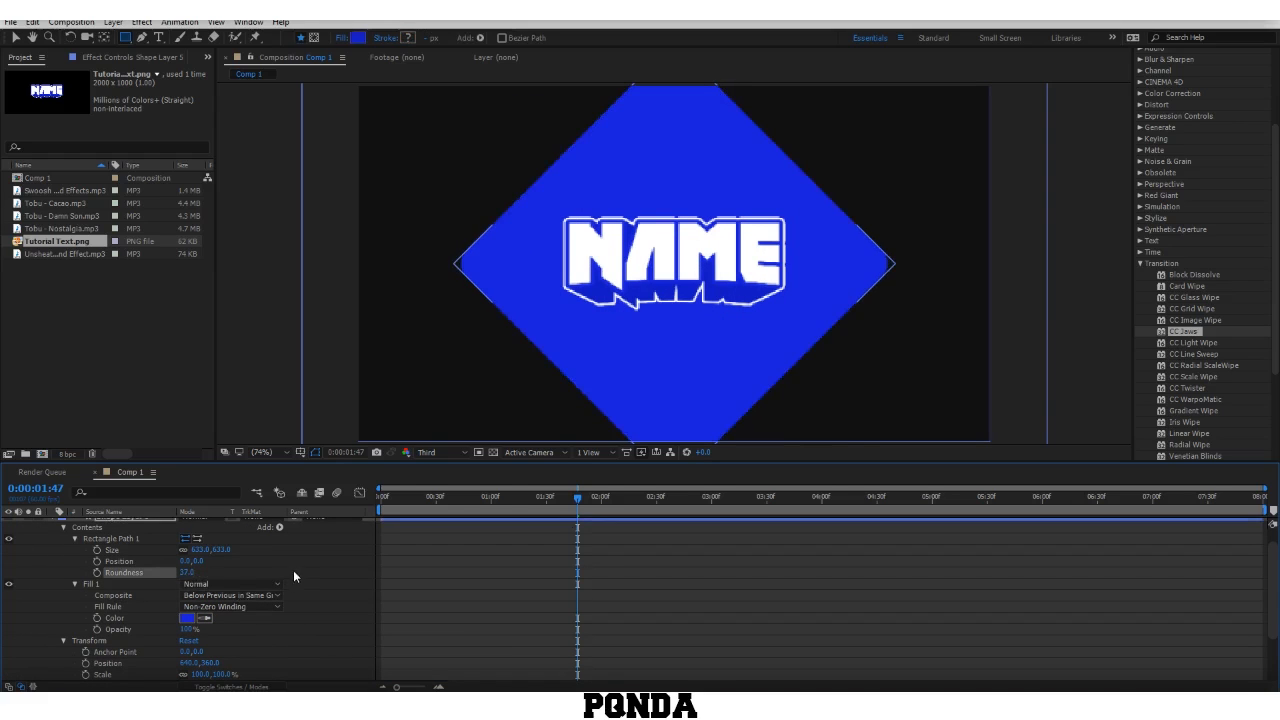
Step: Enlarge Shape Layer 5's rectangle path to 1433 by 1433 so it covers the frame, and increase its Roundness
scroll(306, 570, up, 1)
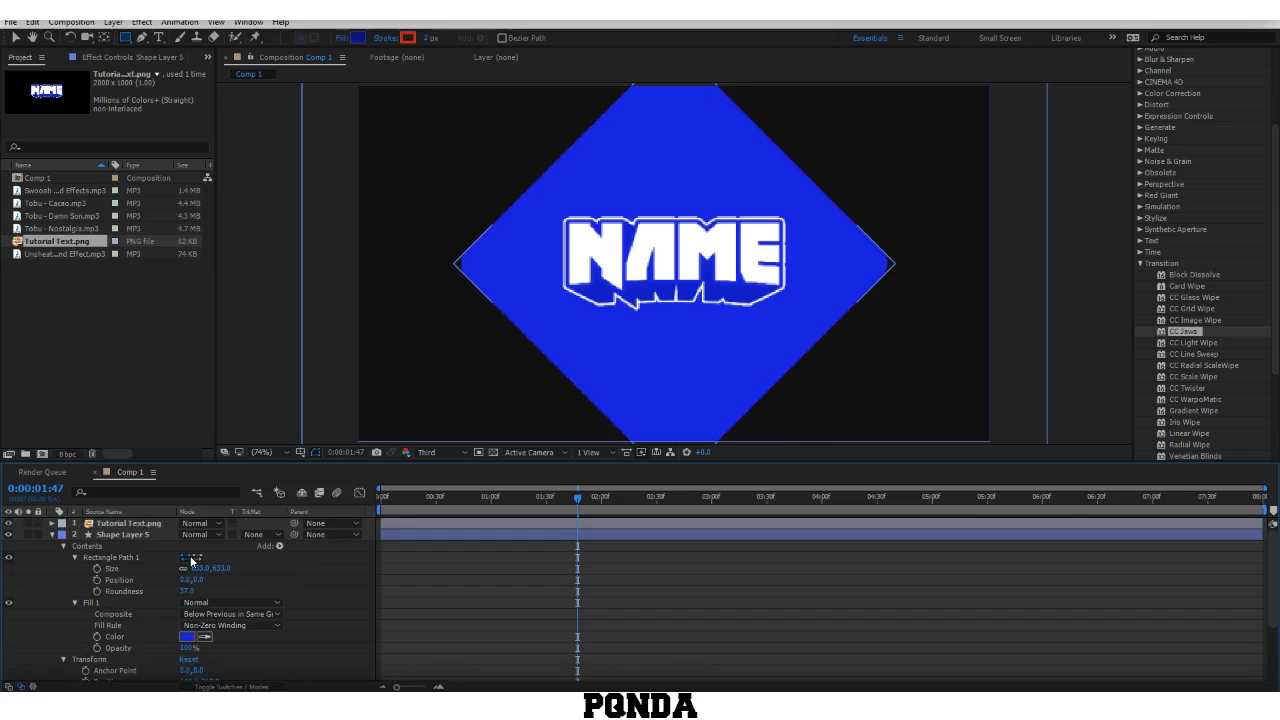
drag(196, 568, 736, 582)
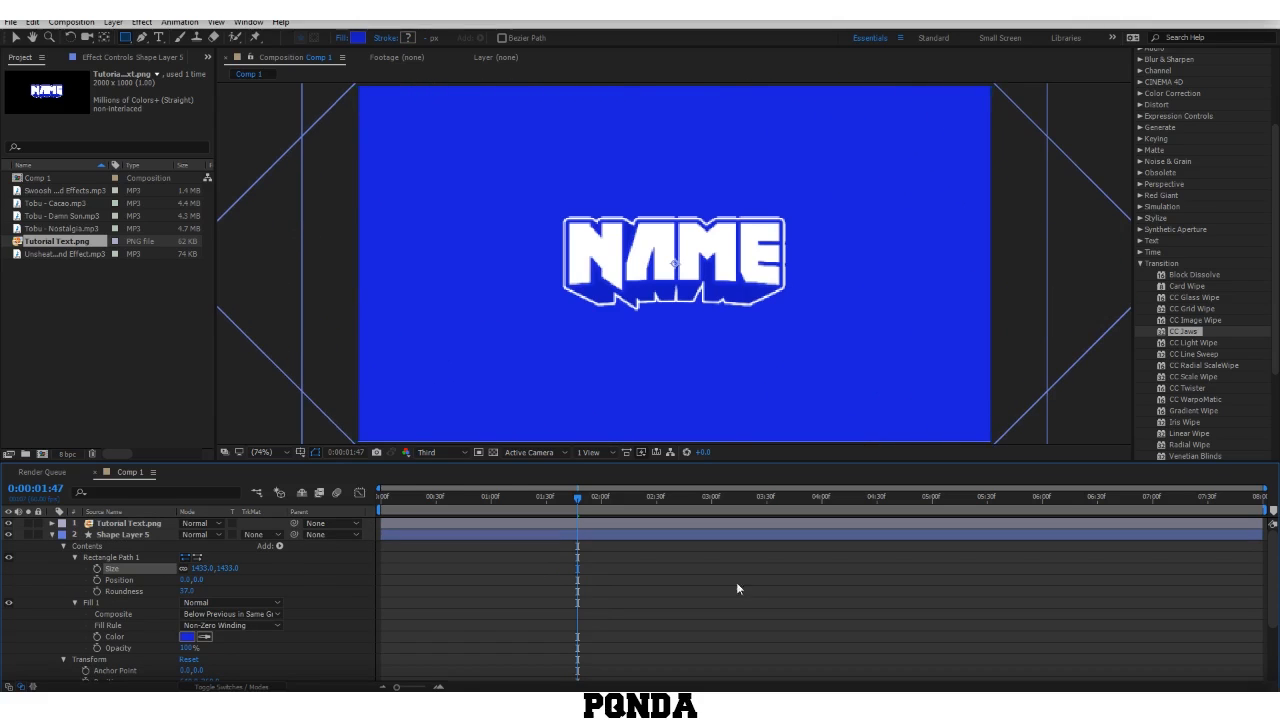
drag(186, 591, 203, 593)
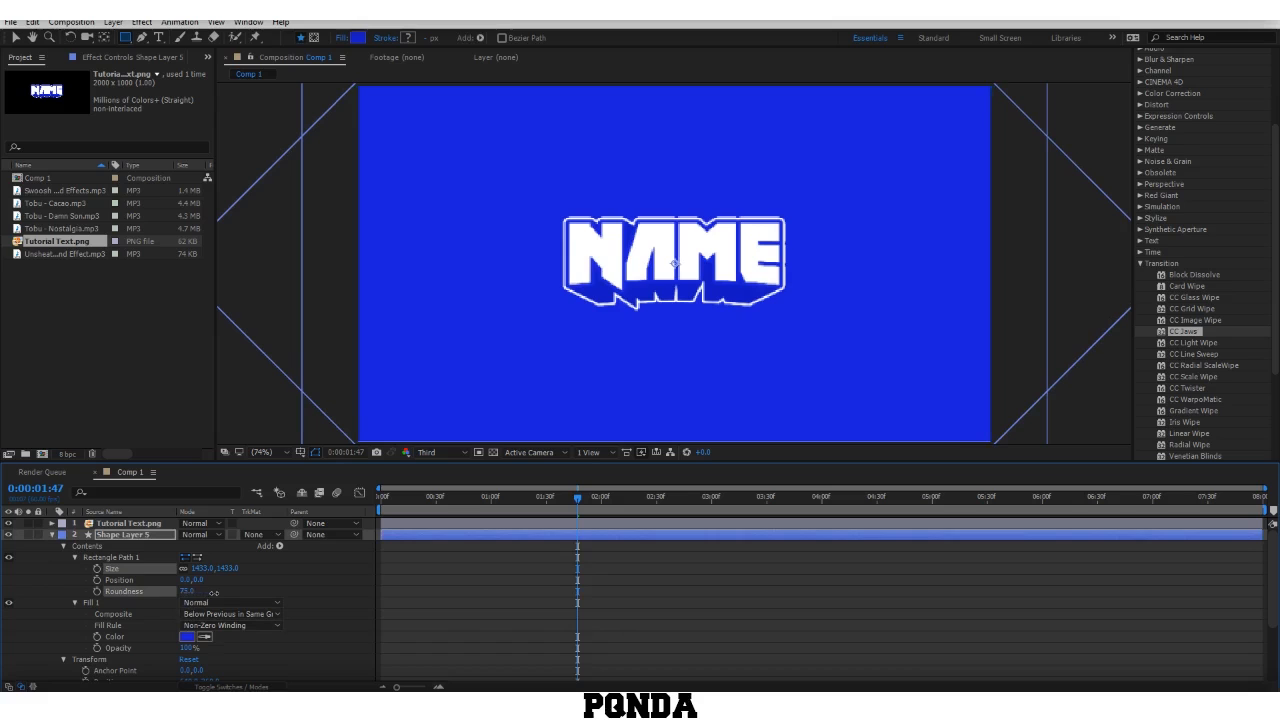
click(251, 586)
Step: Move Shape Layer 5 below the frame to Y position 1723, keyframe its Position, and shift that keyframe earlier to just before 01:30
click(104, 535)
key(s)
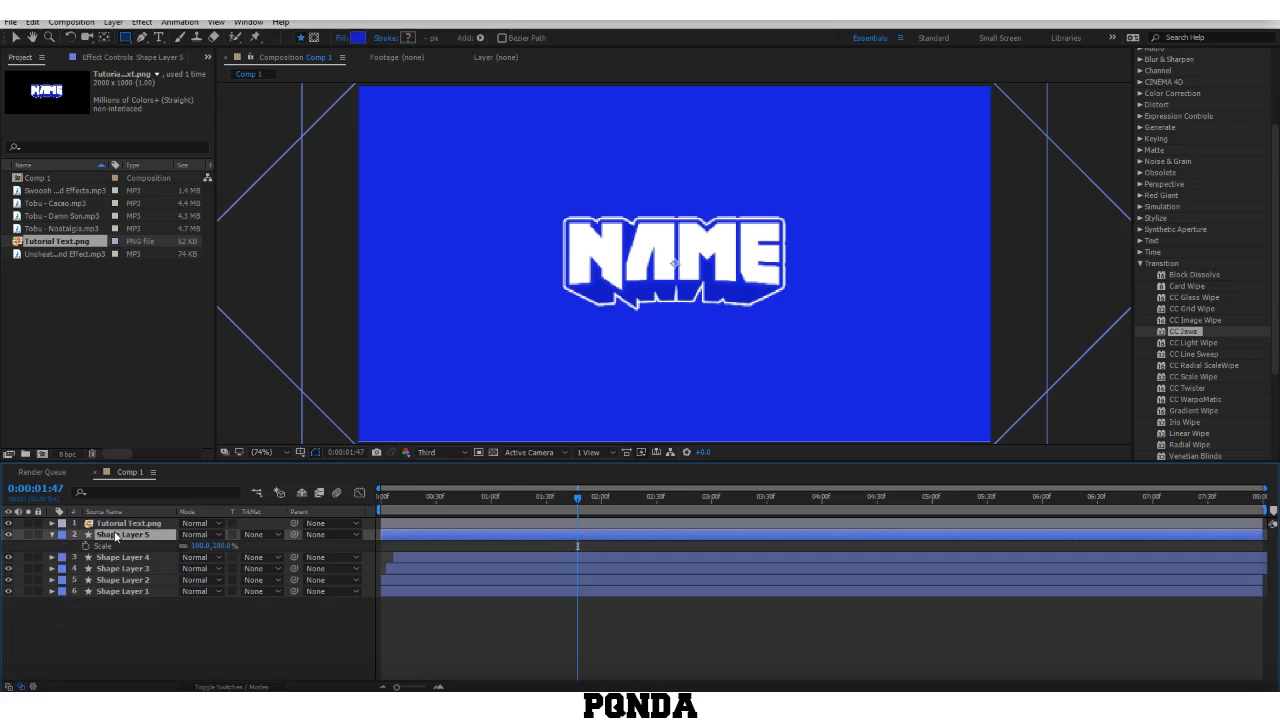
key(p)
drag(216, 546, 1044, 621)
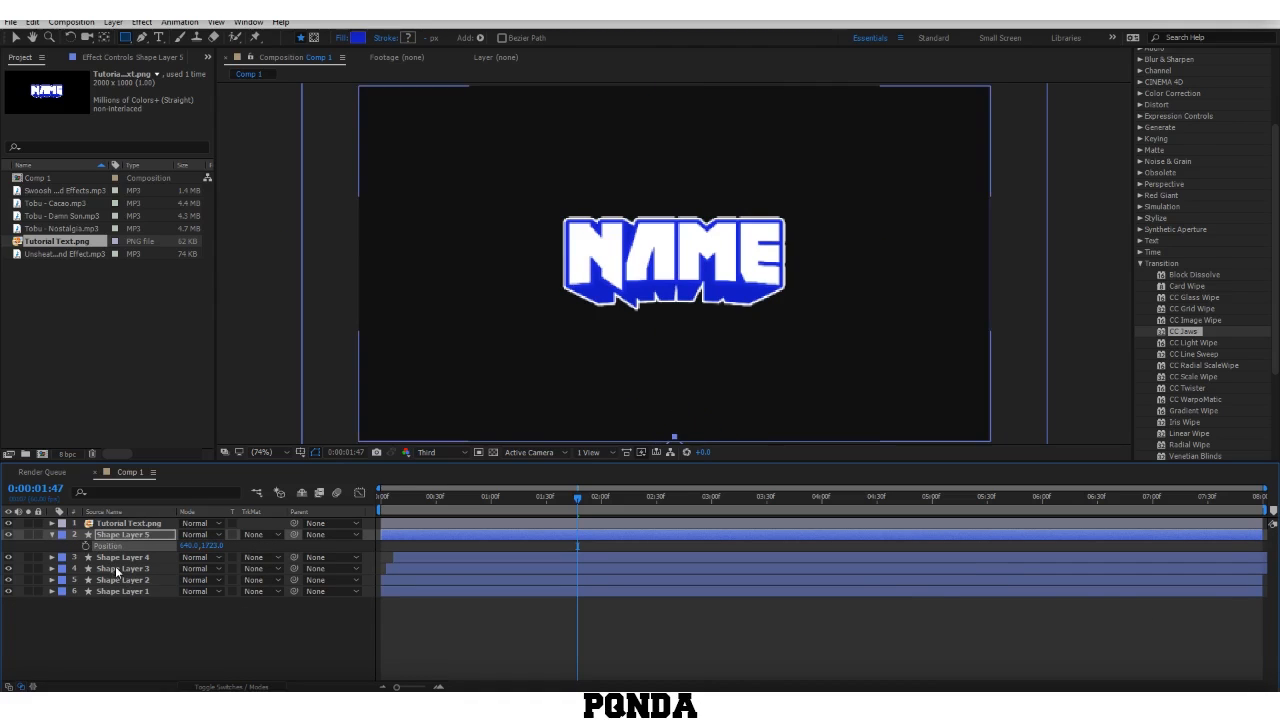
click(86, 546)
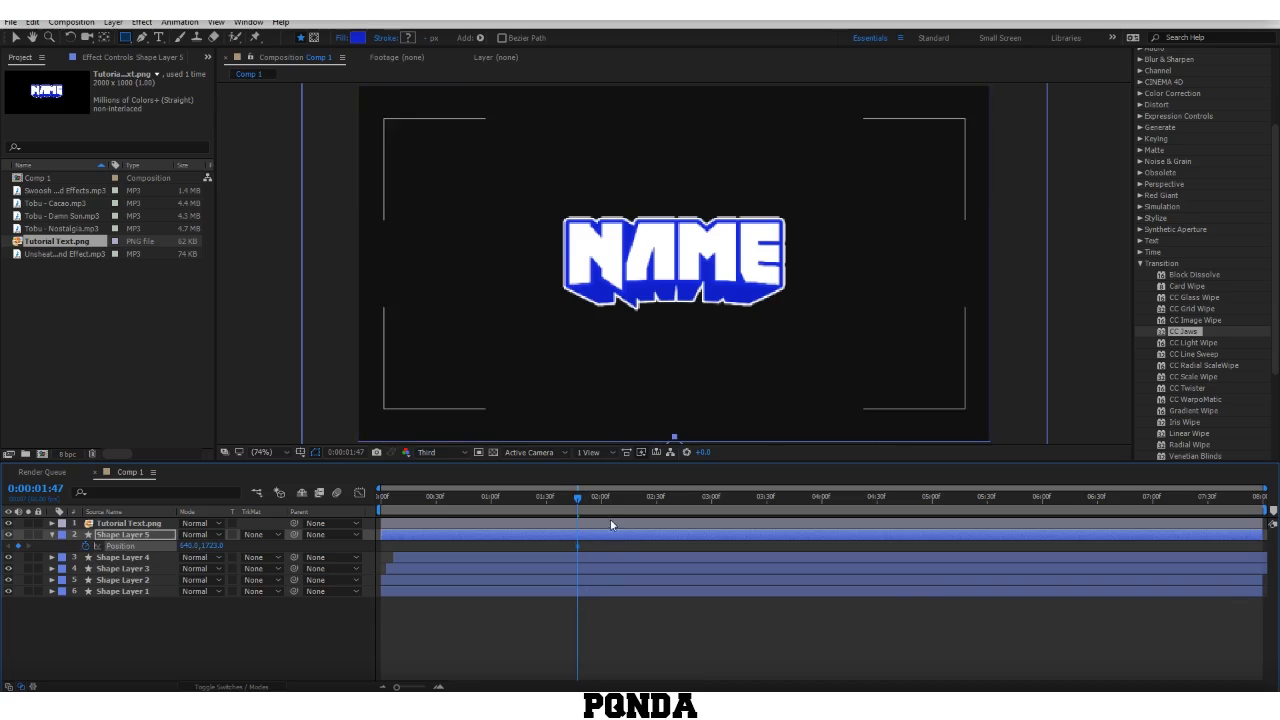
drag(548, 548, 522, 547)
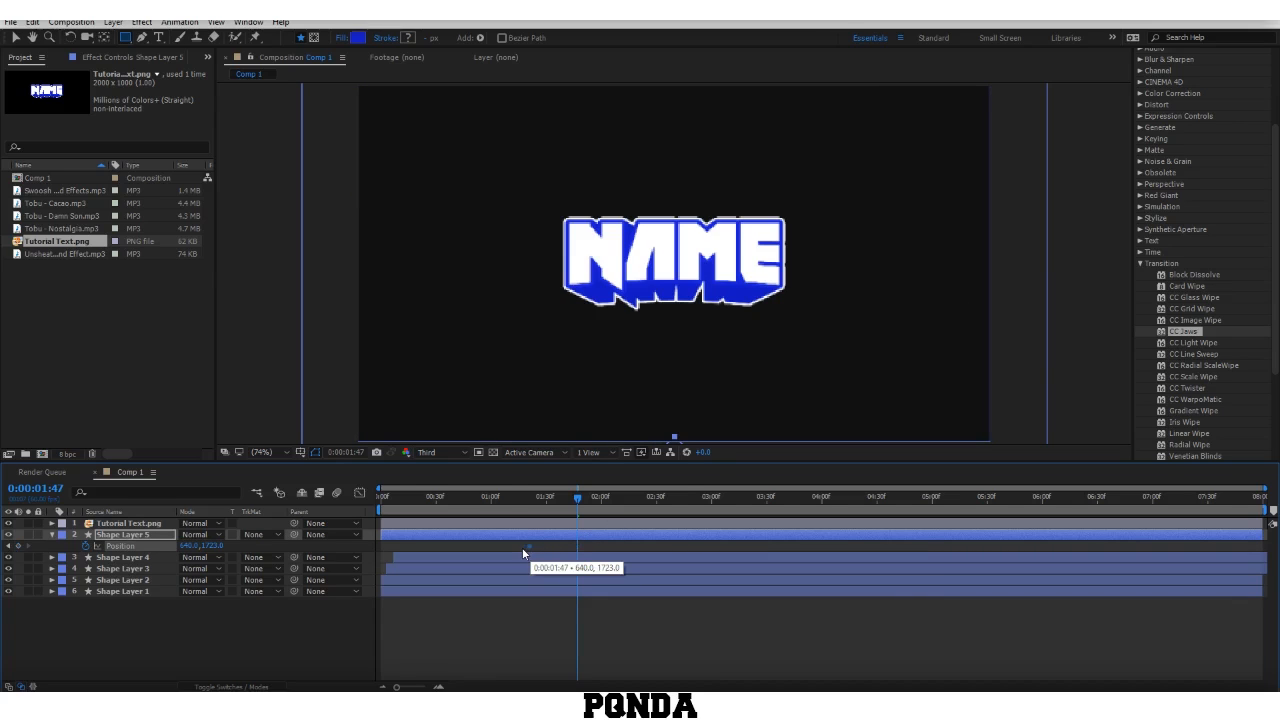
Step: At 0:00:03:25, keyframe Shape Layer 5's Y position at 360 so it rises to the centre
drag(756, 500, 757, 502)
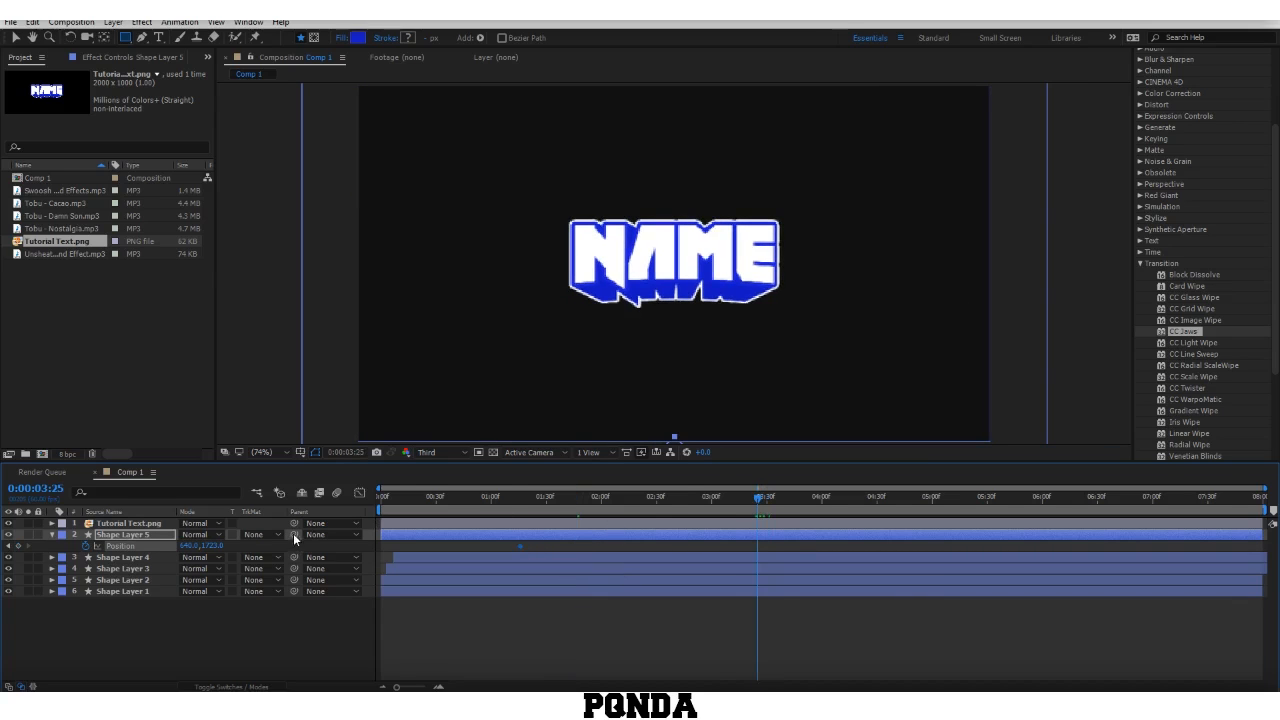
click(213, 545)
text(3)
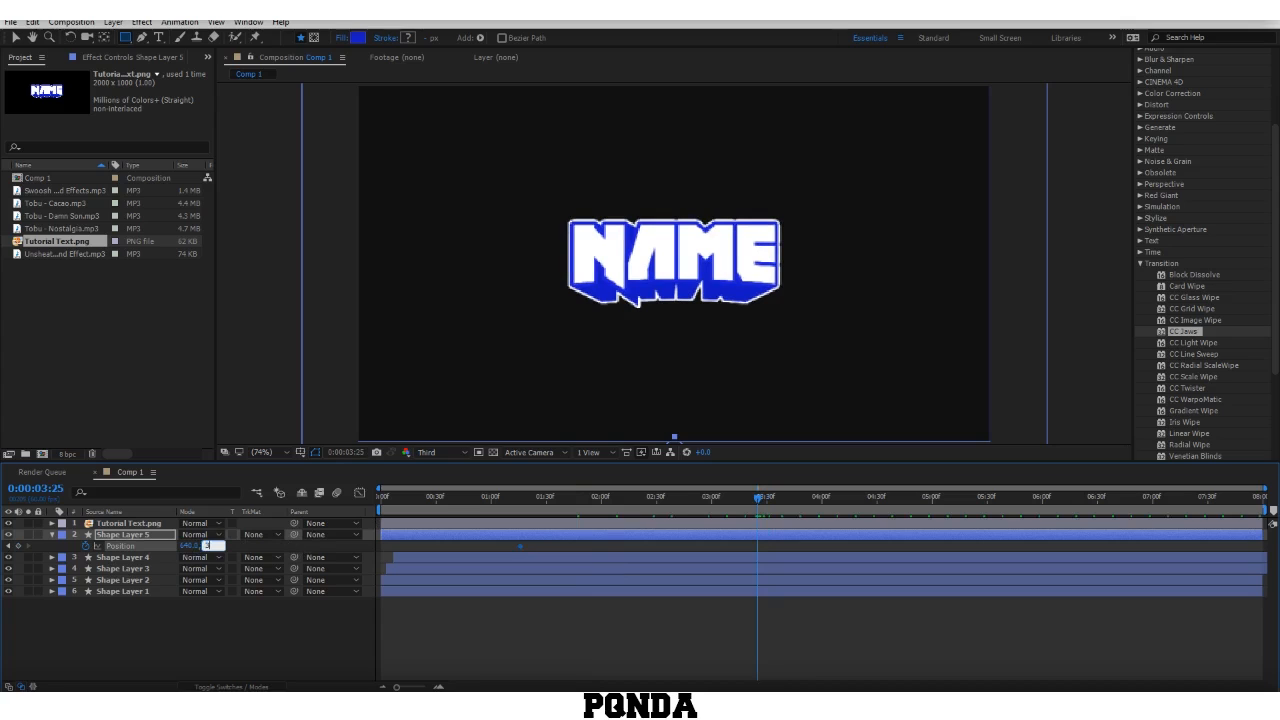
text(60)
key(Return)
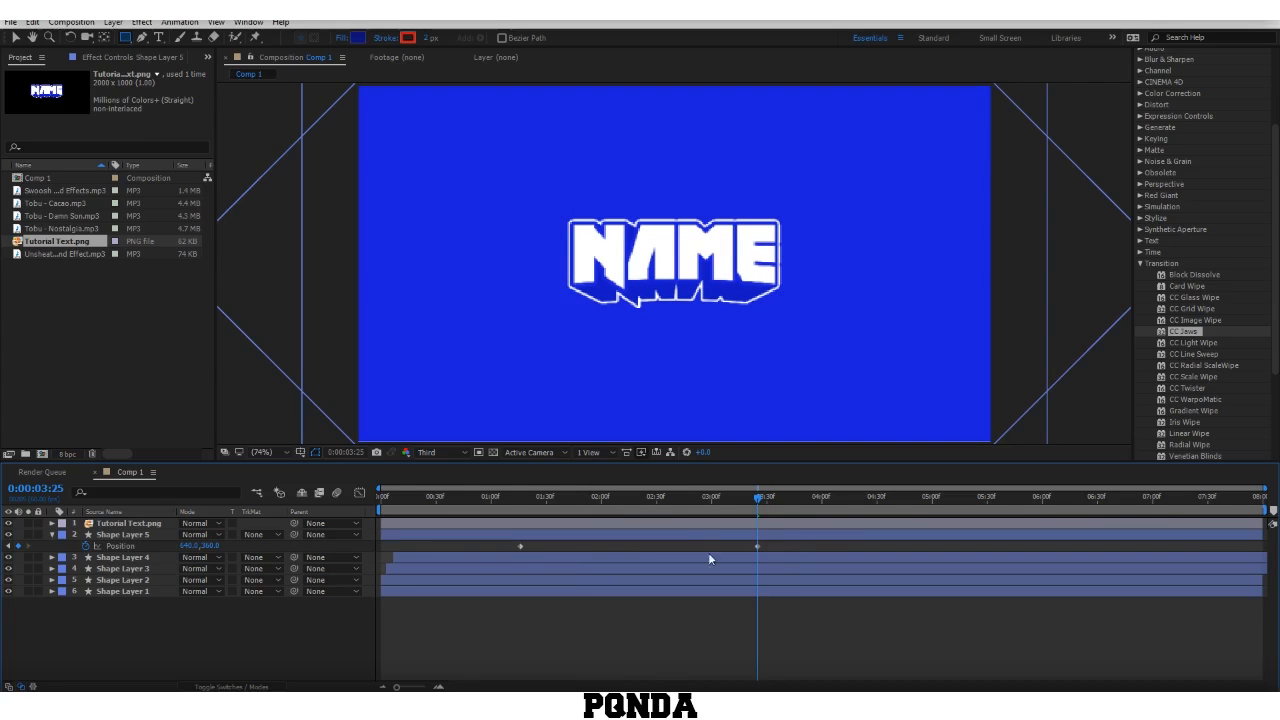
Step: Ease Shape Layer 5's Position keyframes in the speed graph, extending both influence handles into a sharp central peak, and preview the motion
click(360, 493)
drag(827, 571, 425, 660)
drag(560, 646, 632, 650)
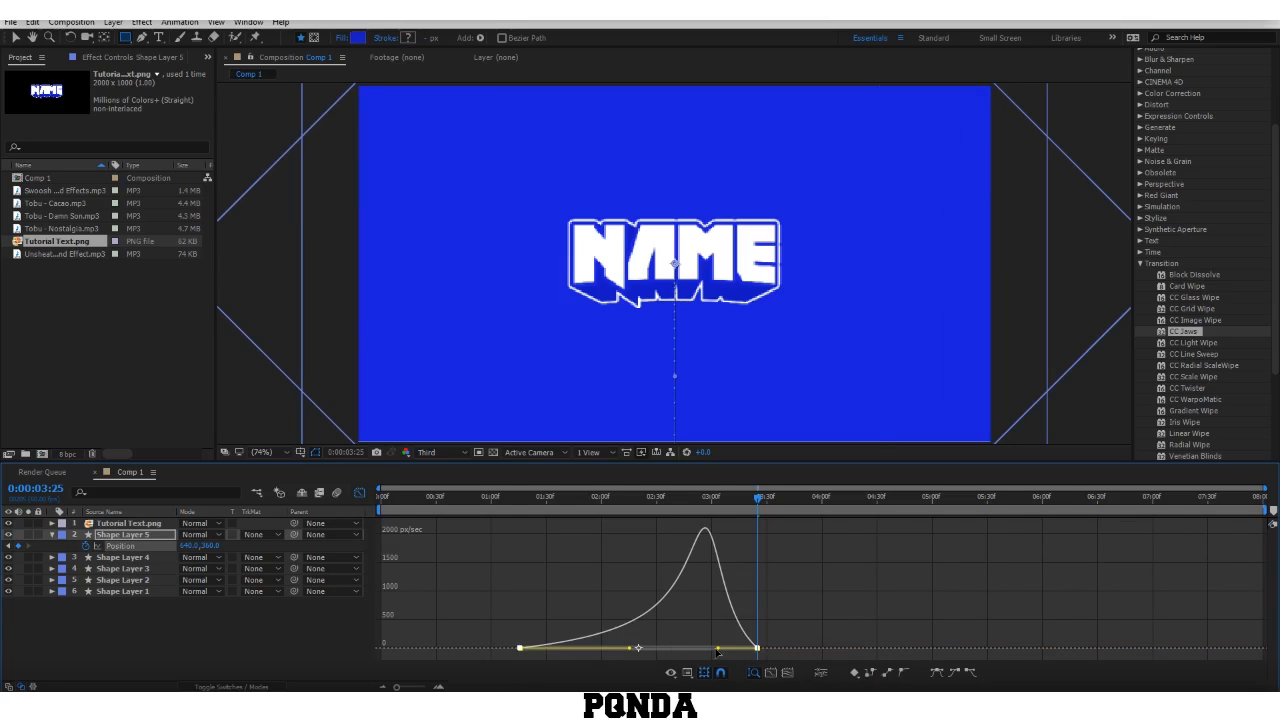
drag(717, 650, 650, 652)
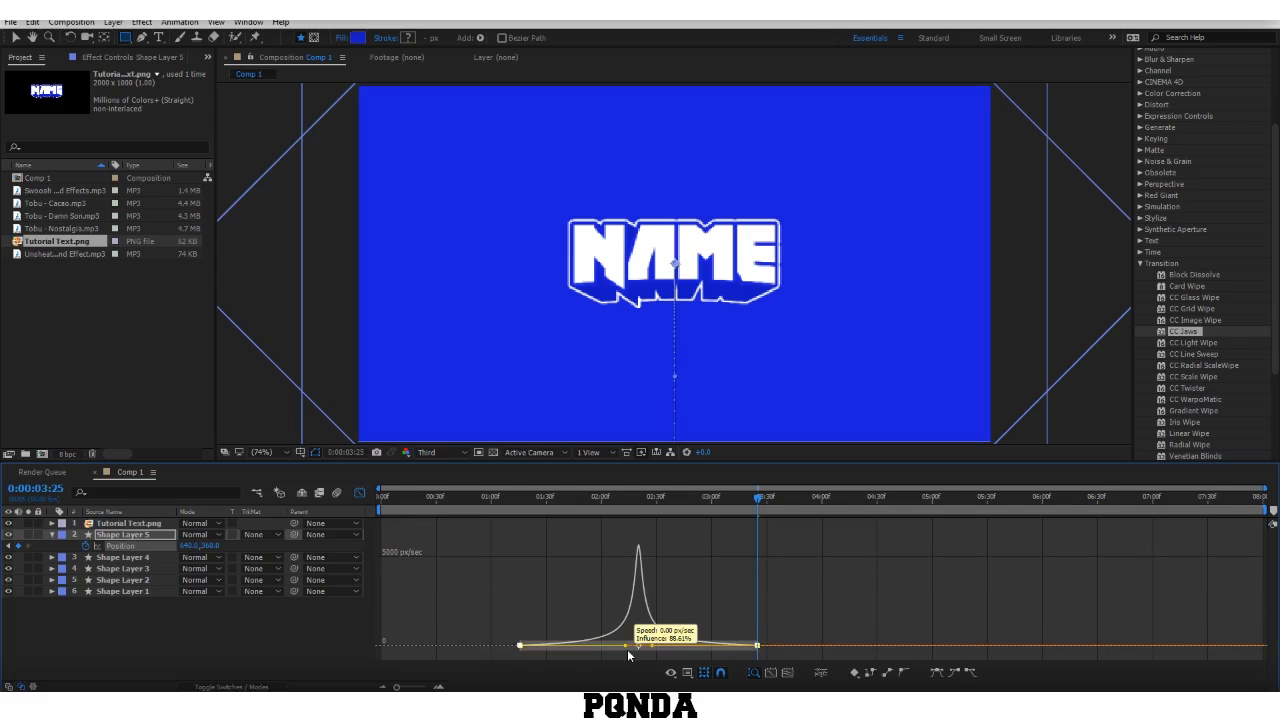
click(516, 497)
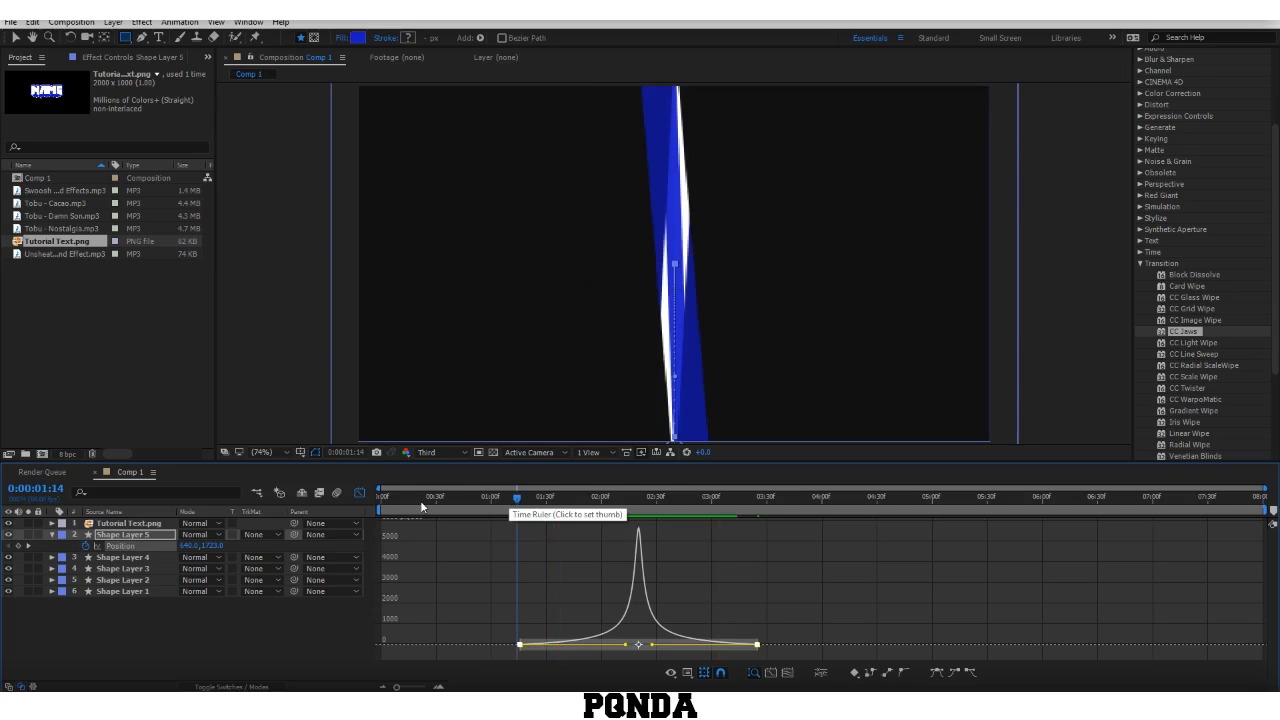
key(shift+F3)
Step: Duplicate Shape Layer 5 and change the copy's fill color to white, FFFFFF
click(627, 514)
drag(628, 519, 638, 515)
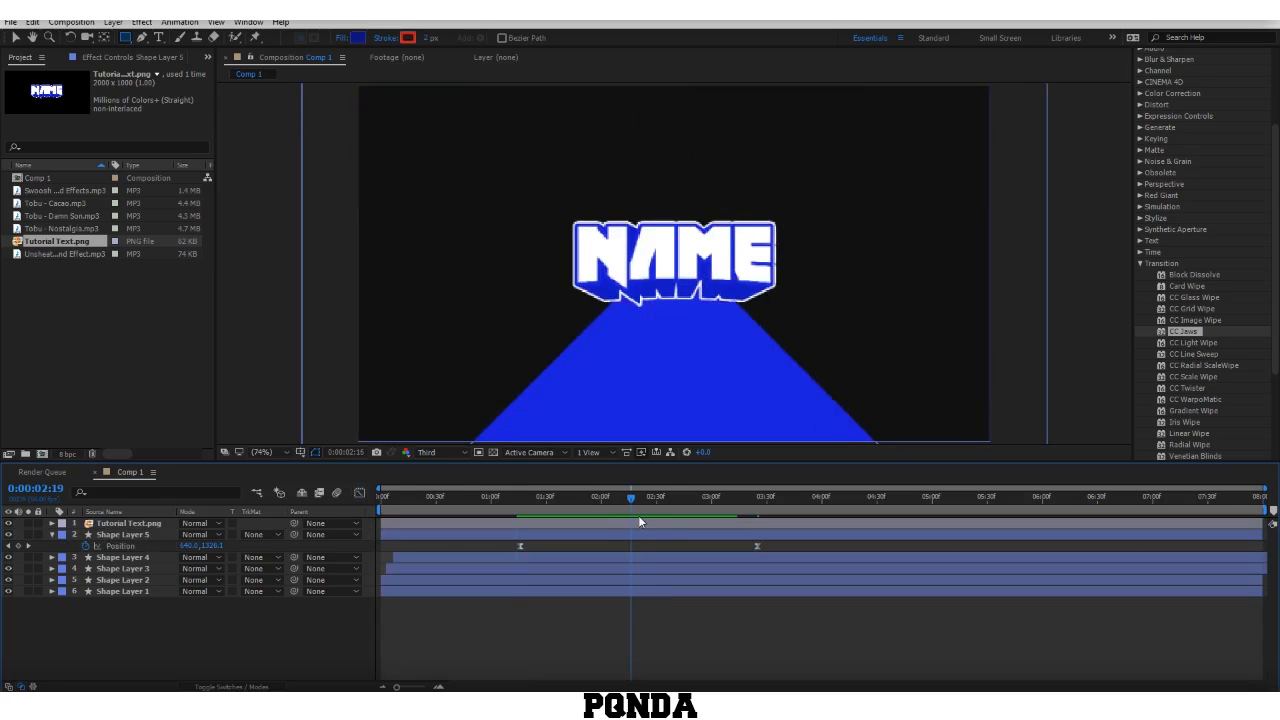
click(637, 536)
key(ctrl+d)
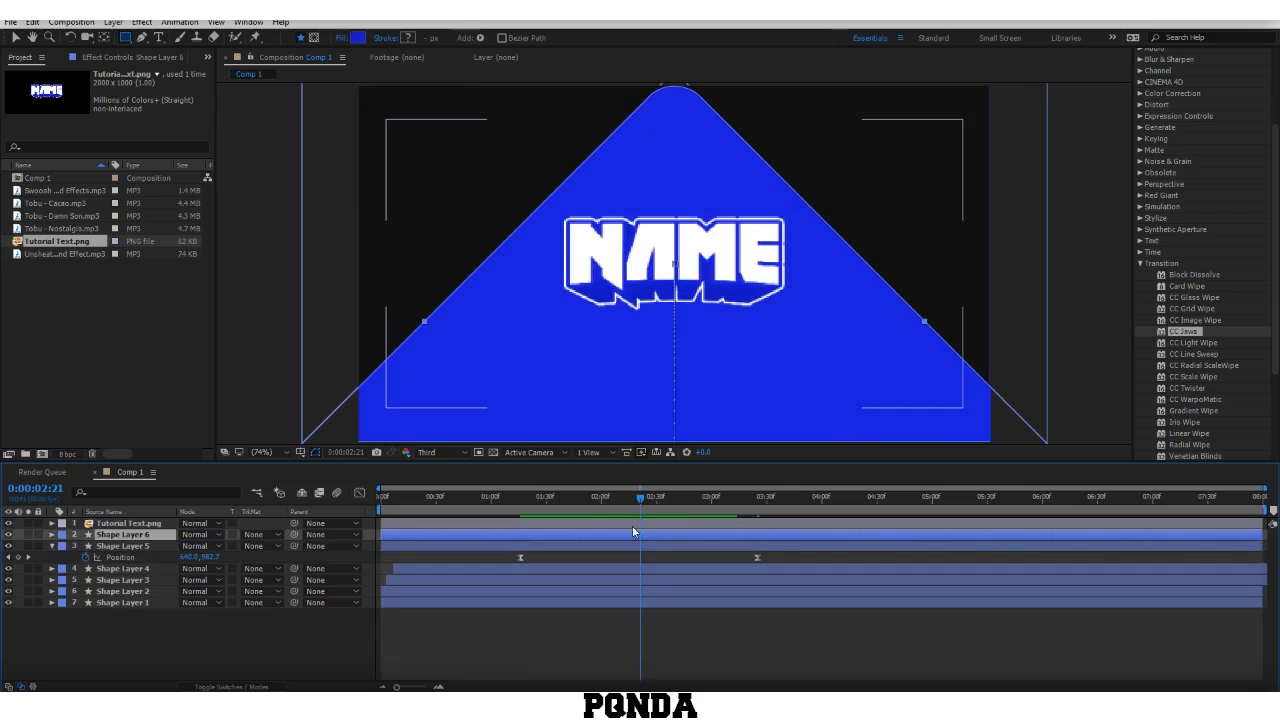
click(355, 37)
text(FFFFFF)
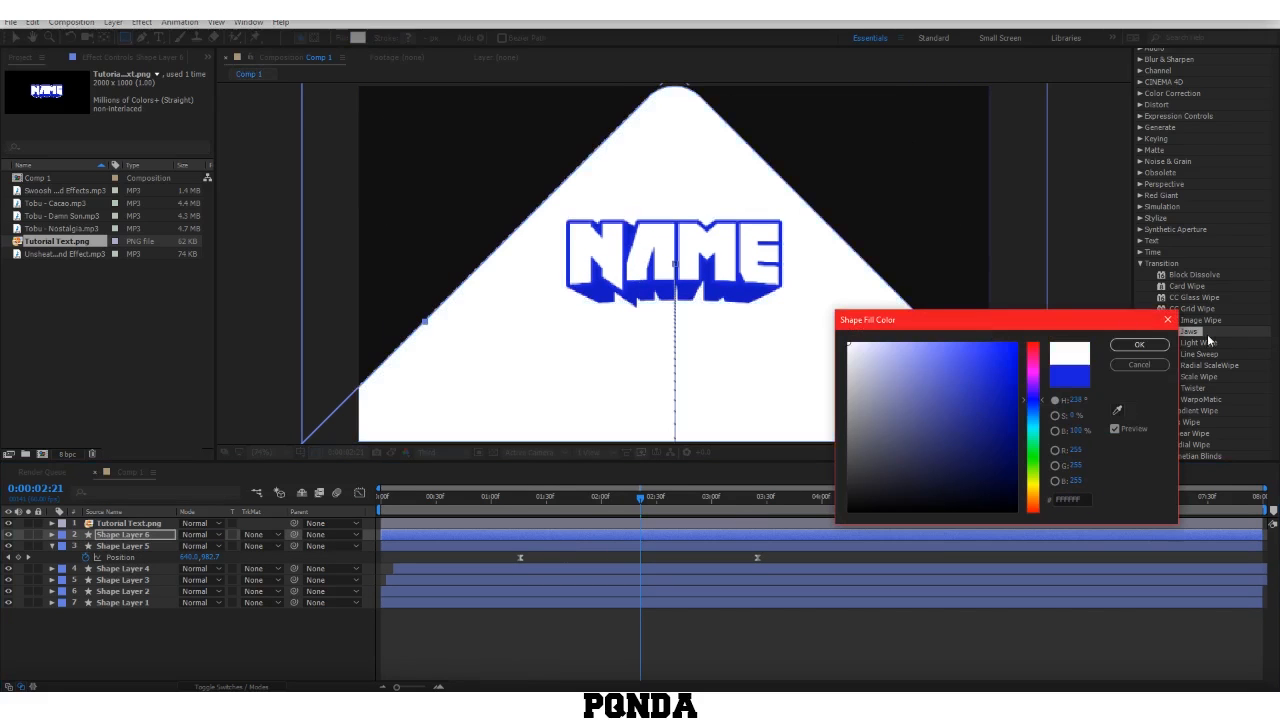
click(1139, 344)
Step: Show the white Shape Layer 6's Position keyframes and delay the layer a few frames so it trails the blue shape
key(alt+shift+s)
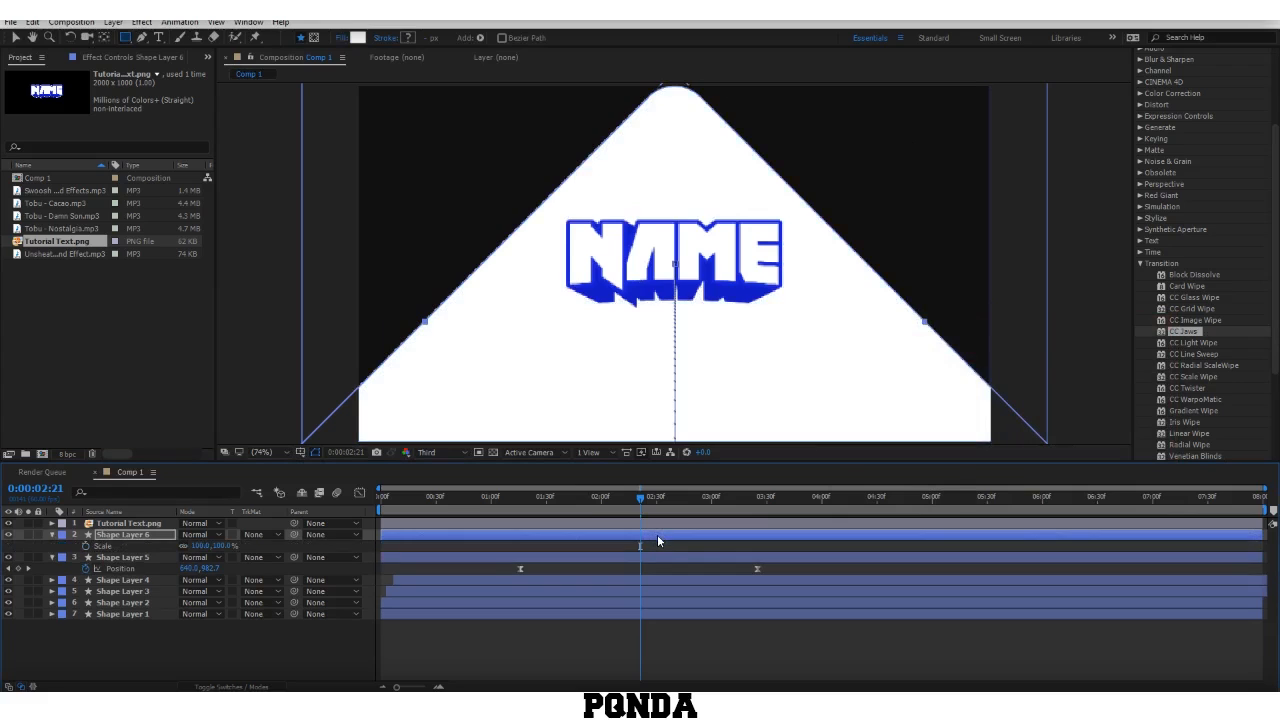
key(p)
drag(668, 535, 681, 539)
click(655, 550)
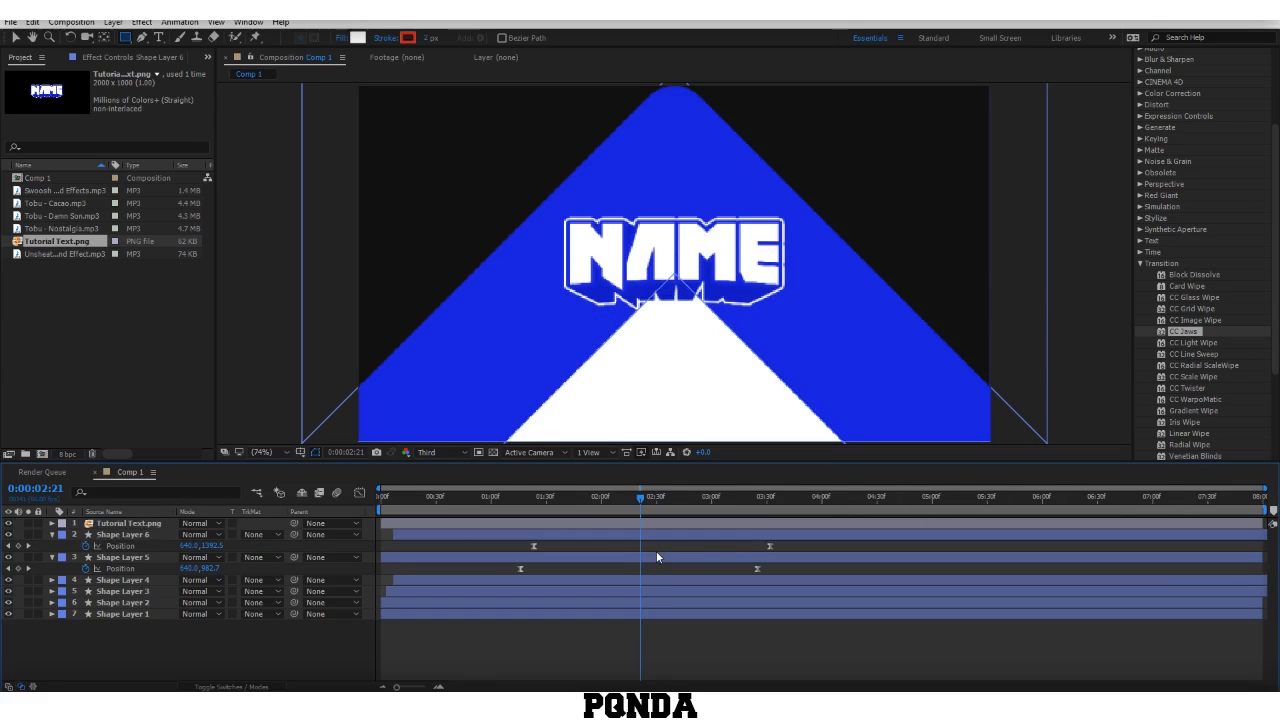
Step: Duplicate Shape Layer 6, show the copy's Position keyframes, and delay the copy a few frames behind the white shape
click(640, 539)
key(ctrl+d)
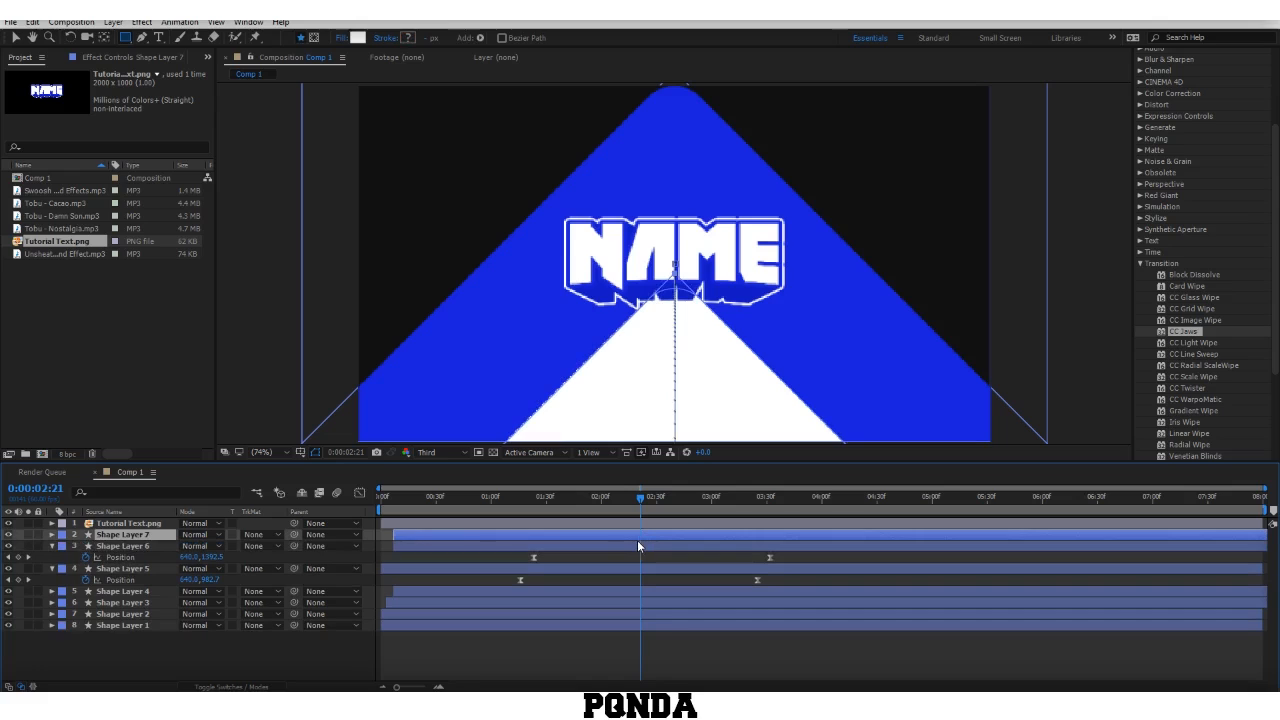
key(p)
drag(648, 545, 665, 545)
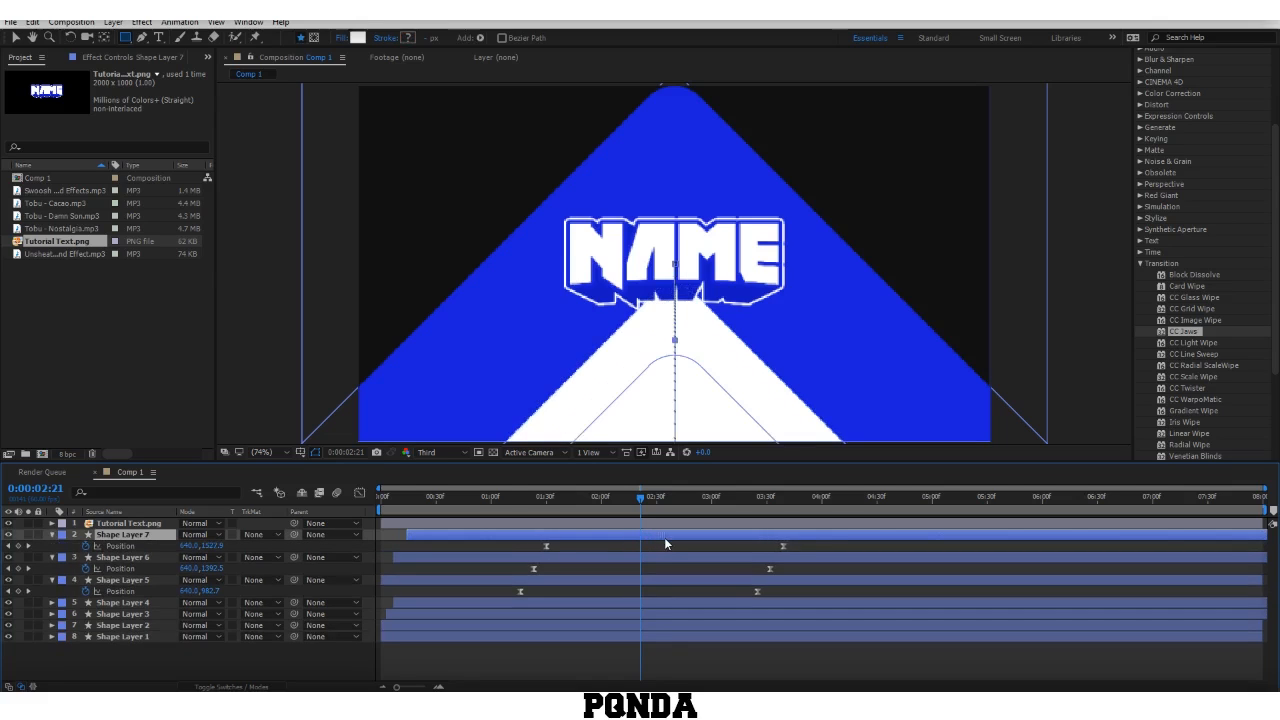
Step: Fill Shape Layer 7 with dark blue 090D8E by sampling the blue shape and darkening the sampled color
click(357, 39)
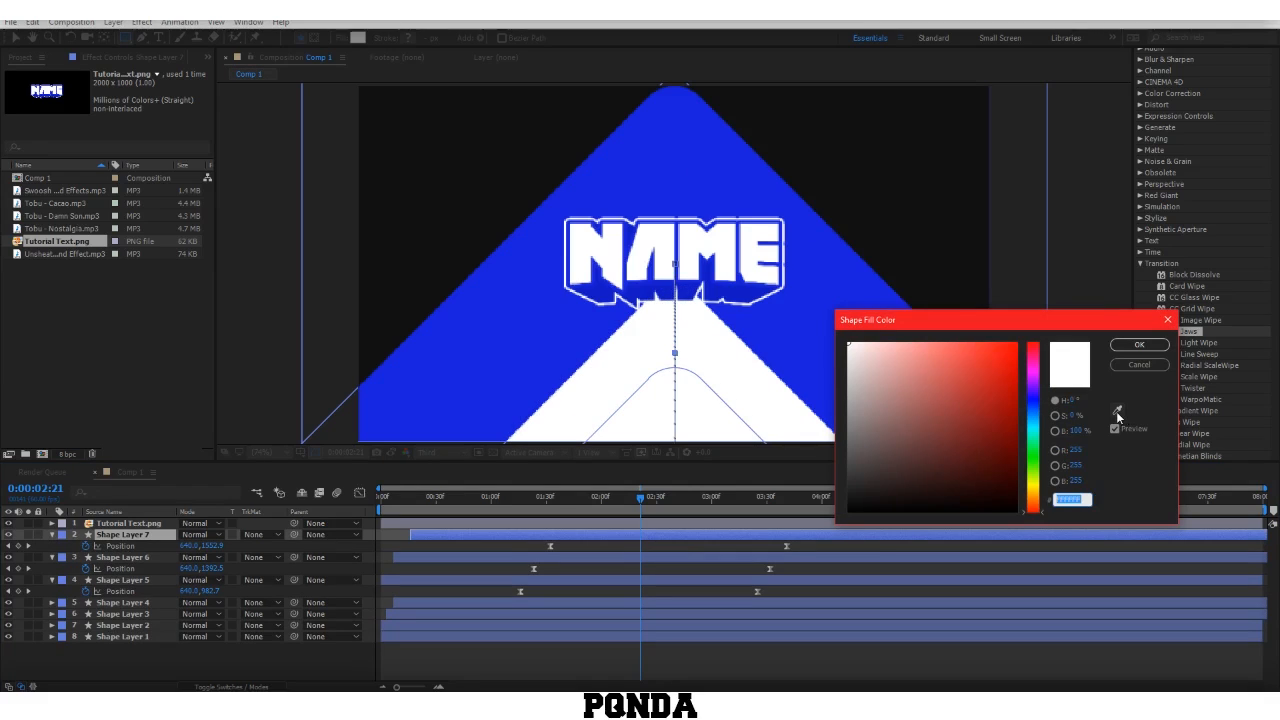
click(1117, 410)
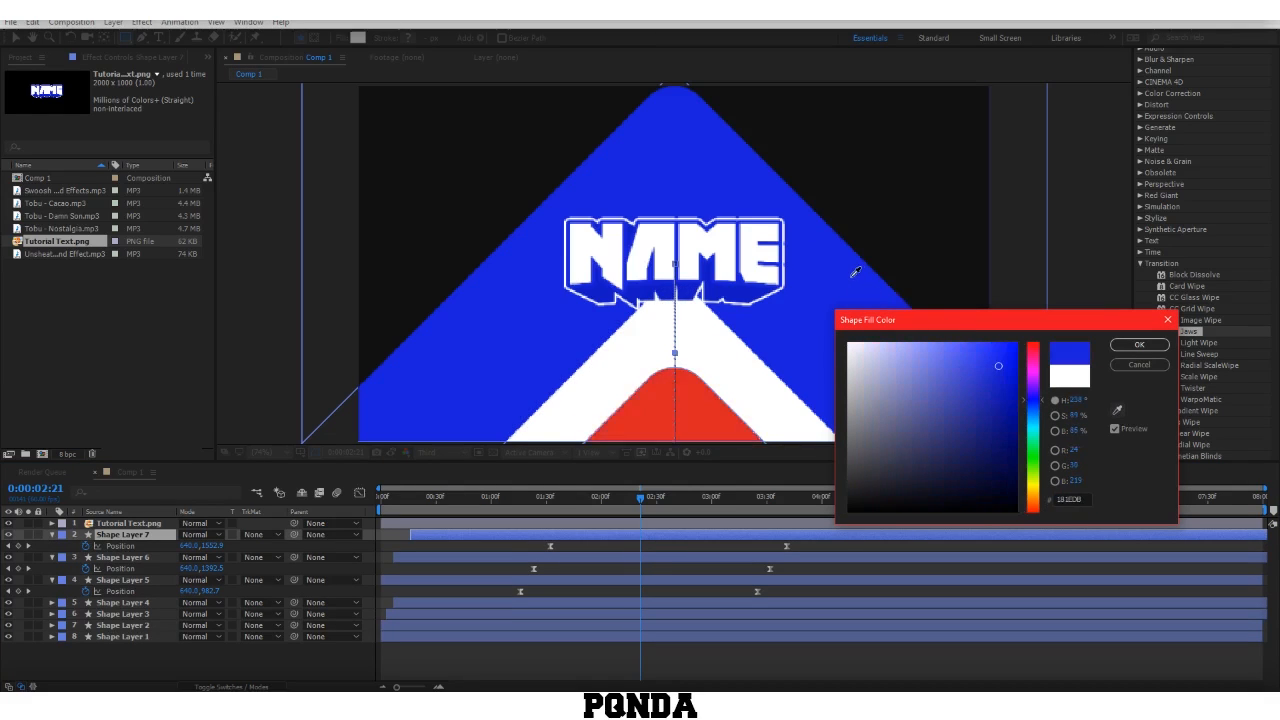
click(857, 273)
click(1006, 417)
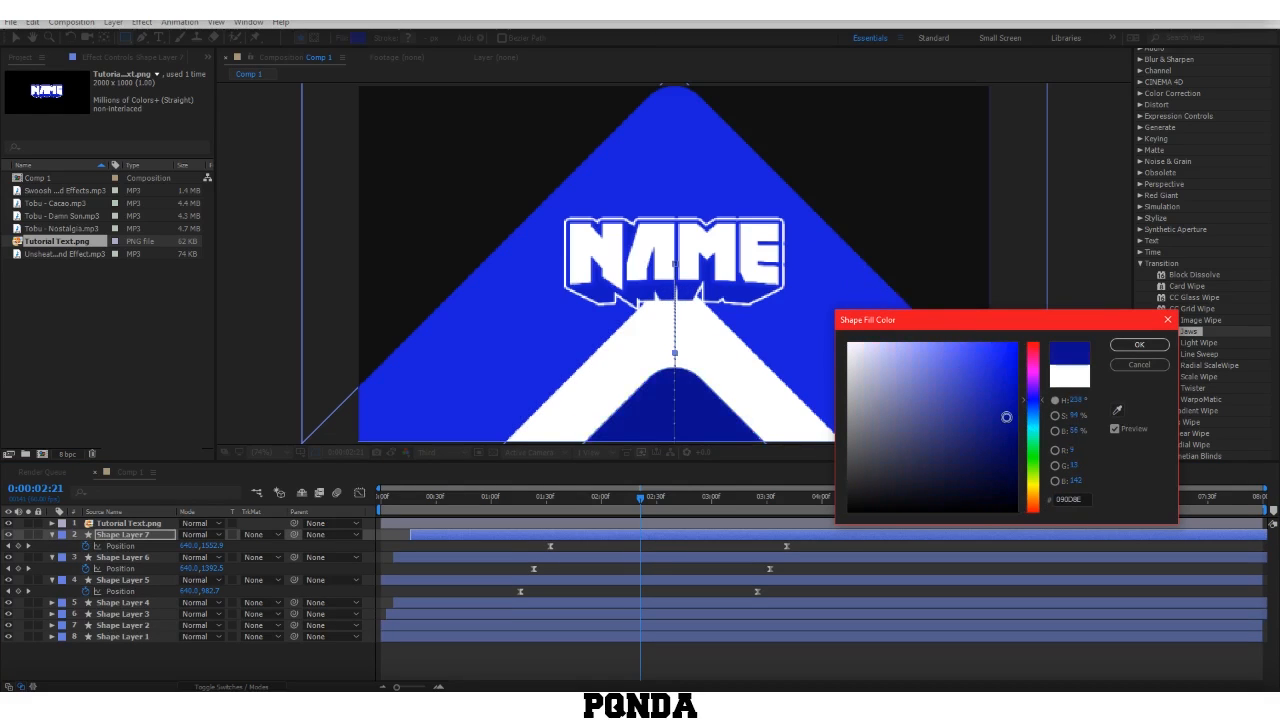
click(1129, 346)
Step: Preview the three staggered shapes rising behind the name from about 0:00:01:19
key(space)
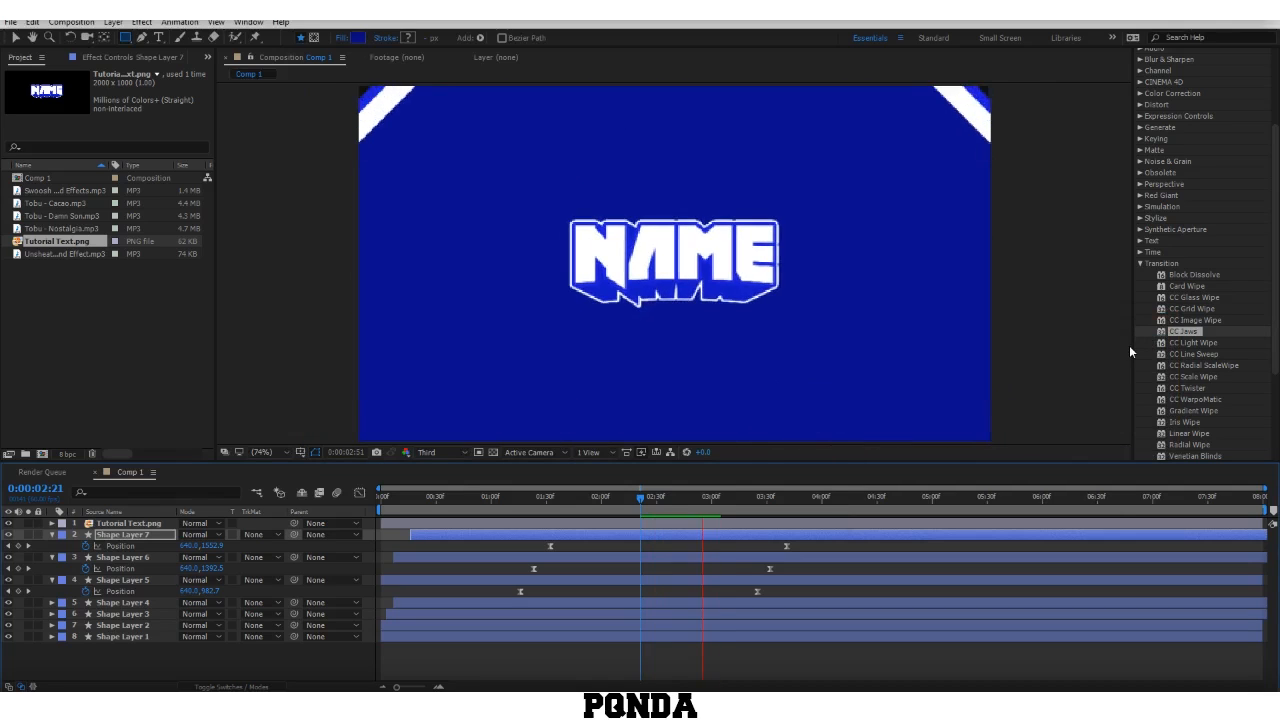
key(space)
click(526, 497)
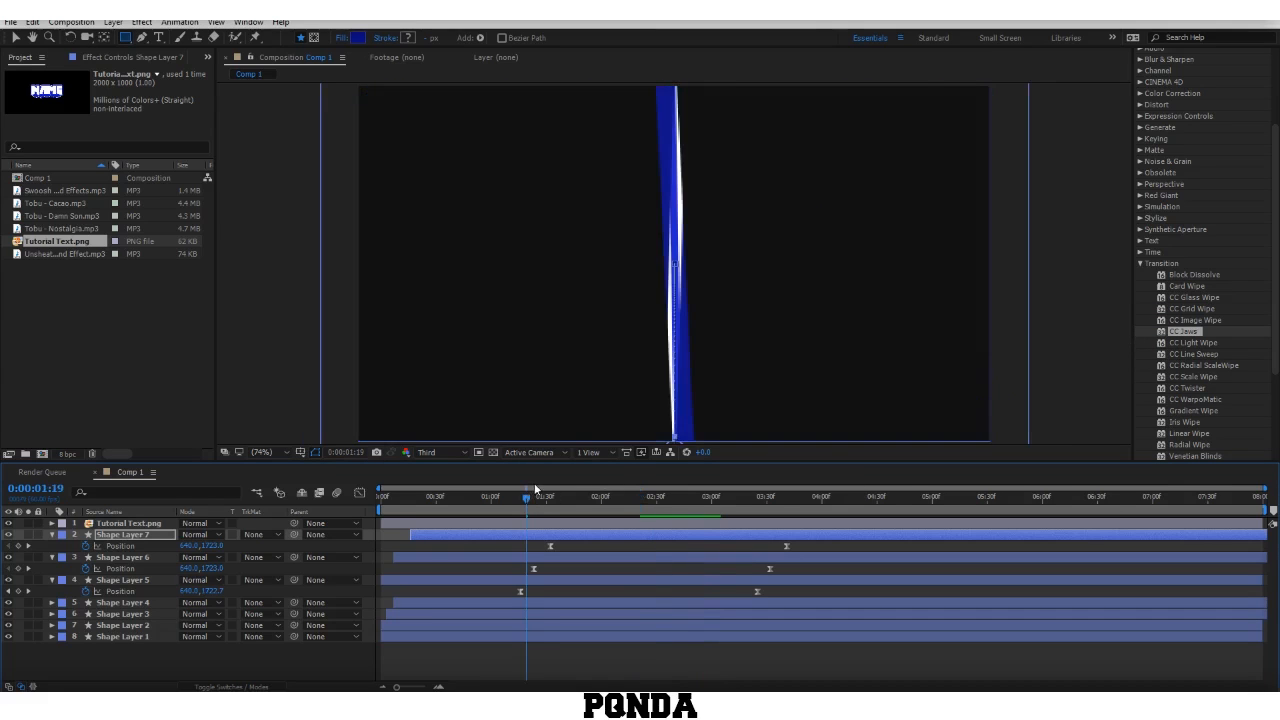
key(space)
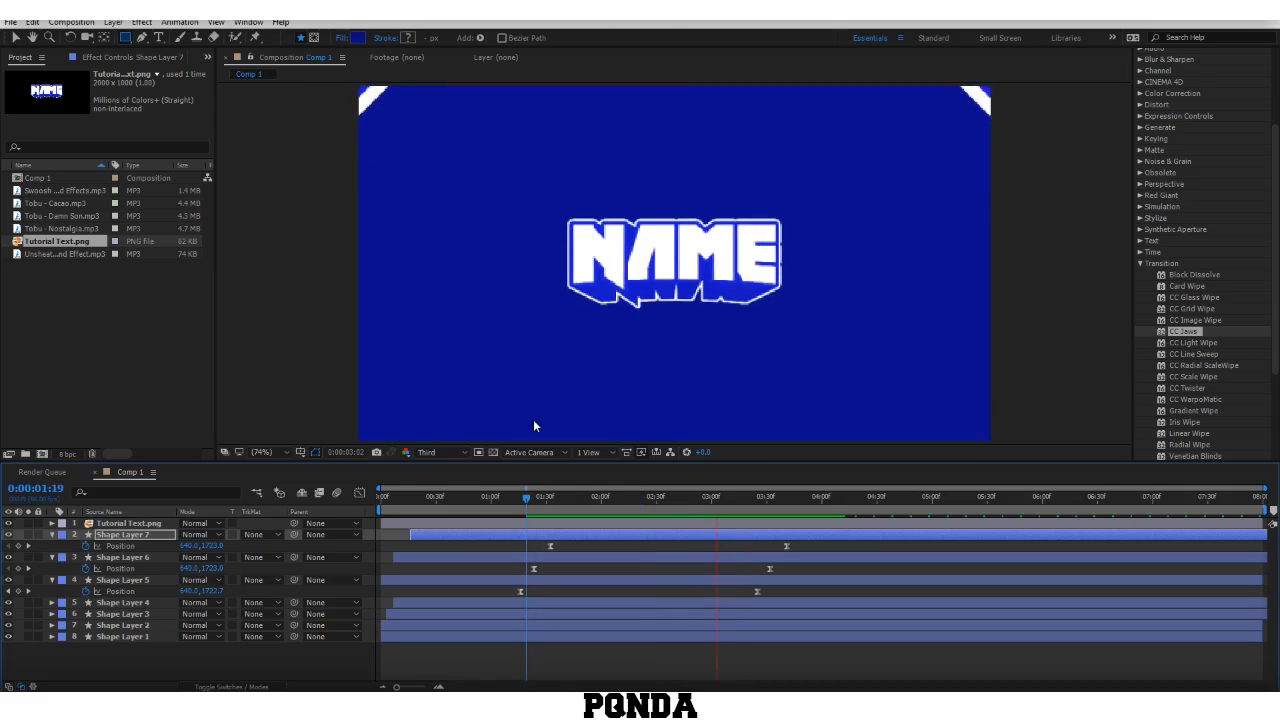
key(space)
click(697, 496)
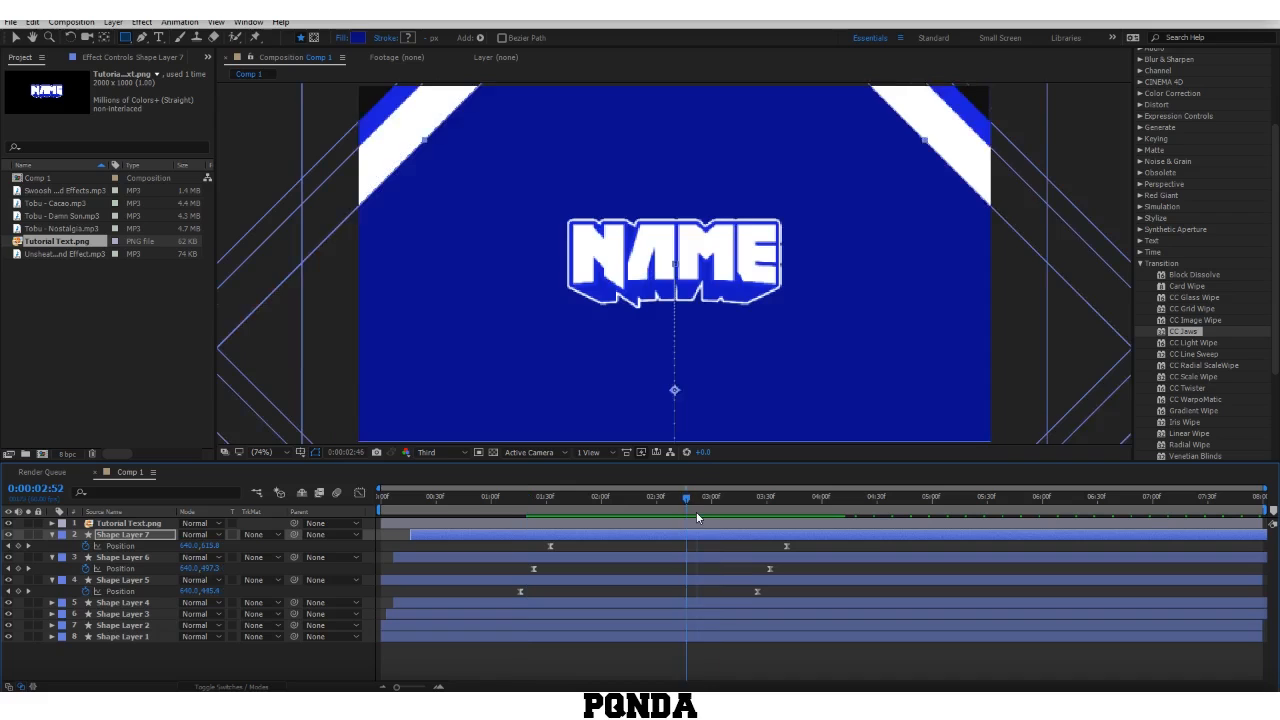
Step: Collapse the layers' keyframed properties, show the layer switches, and enable motion blur on all layers
click(825, 548)
key(u)
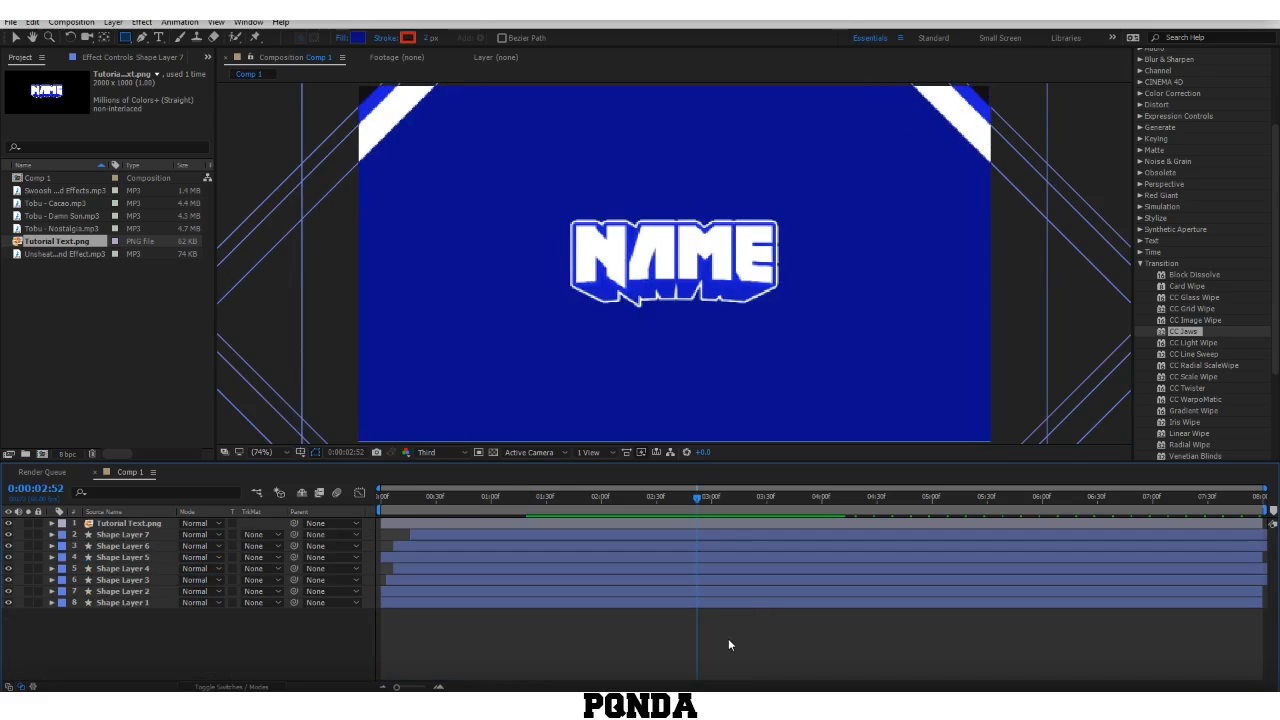
click(232, 687)
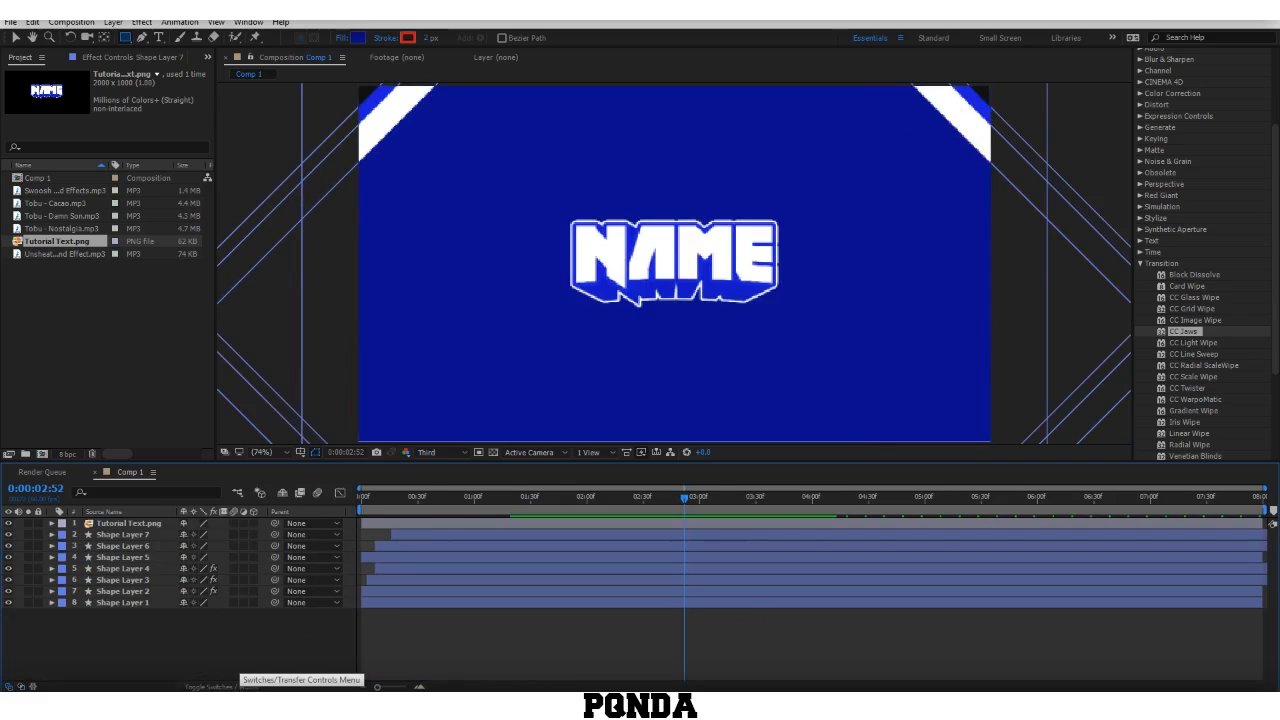
click(250, 687)
click(252, 686)
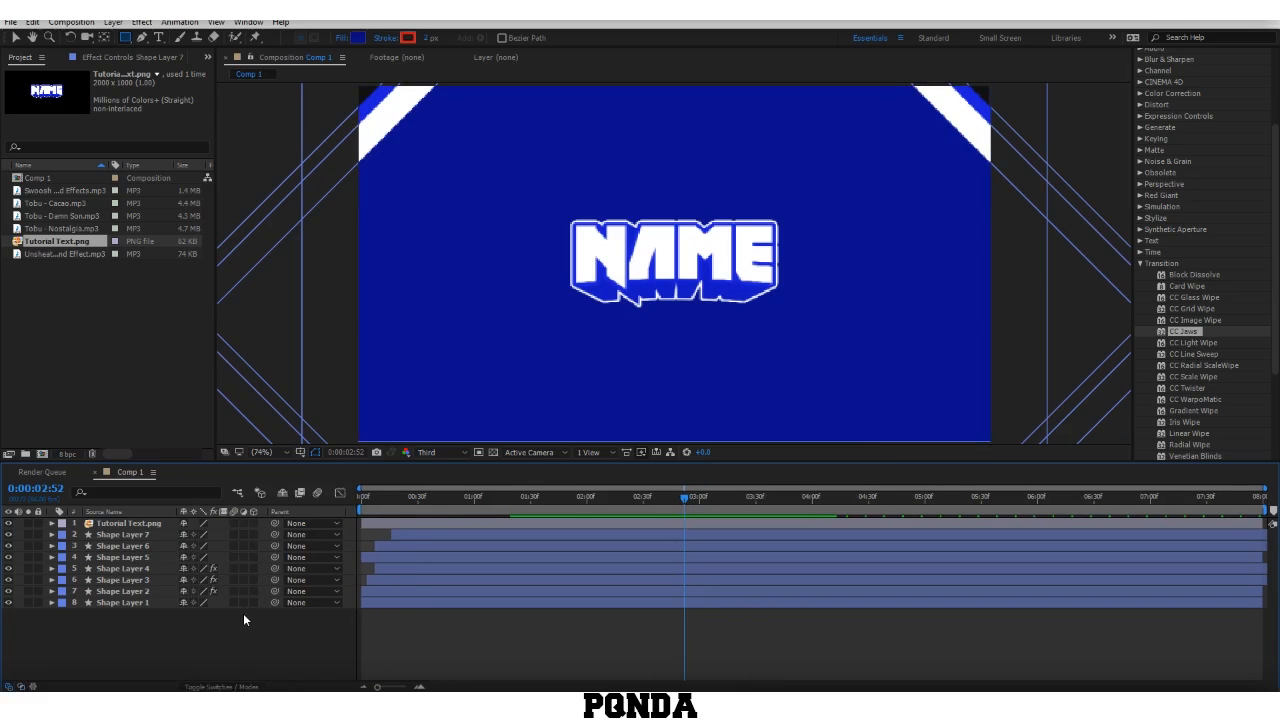
key(ctrl+a)
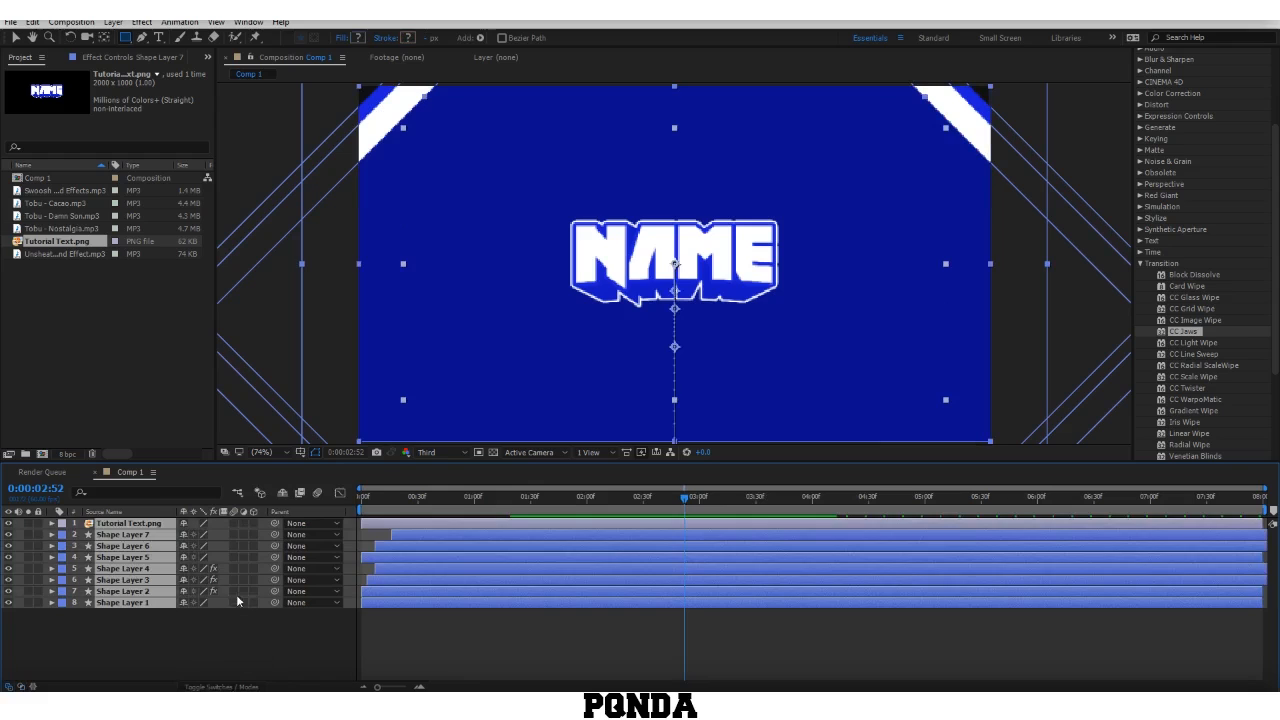
click(286, 637)
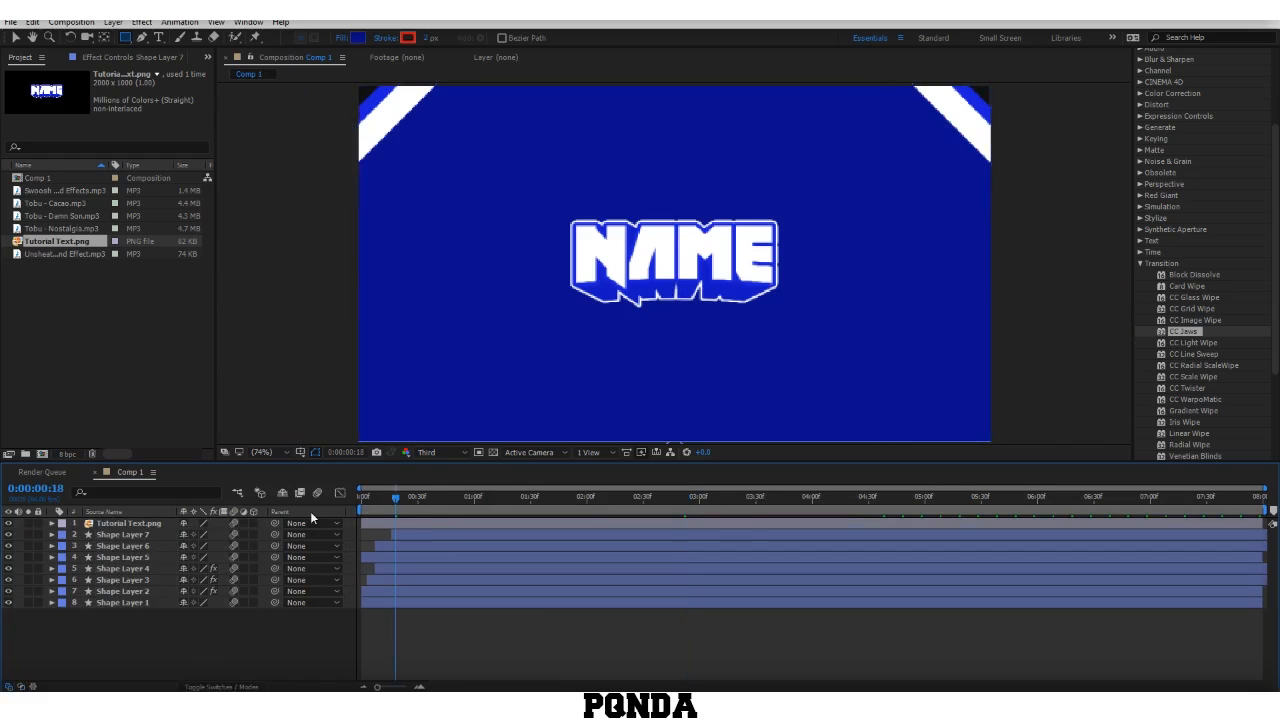
Step: Preview the whole intro with motion blur from the beginning of the composition
key(Home)
key(space)
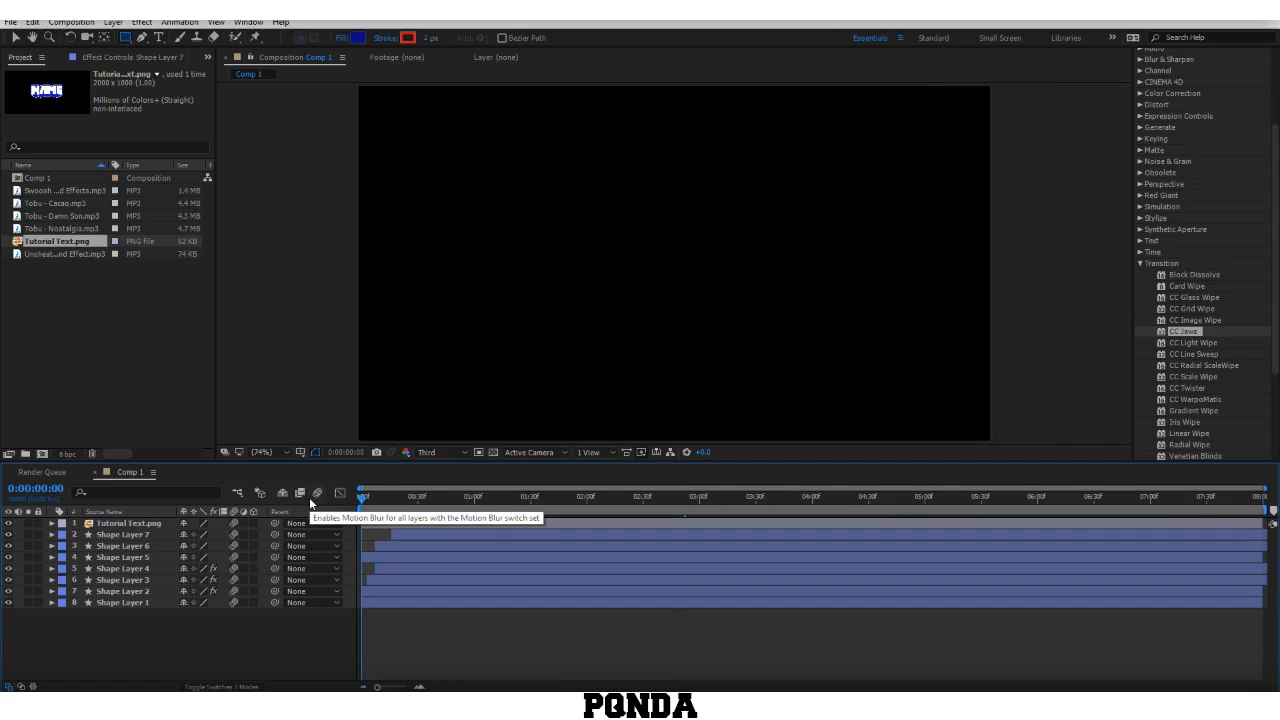
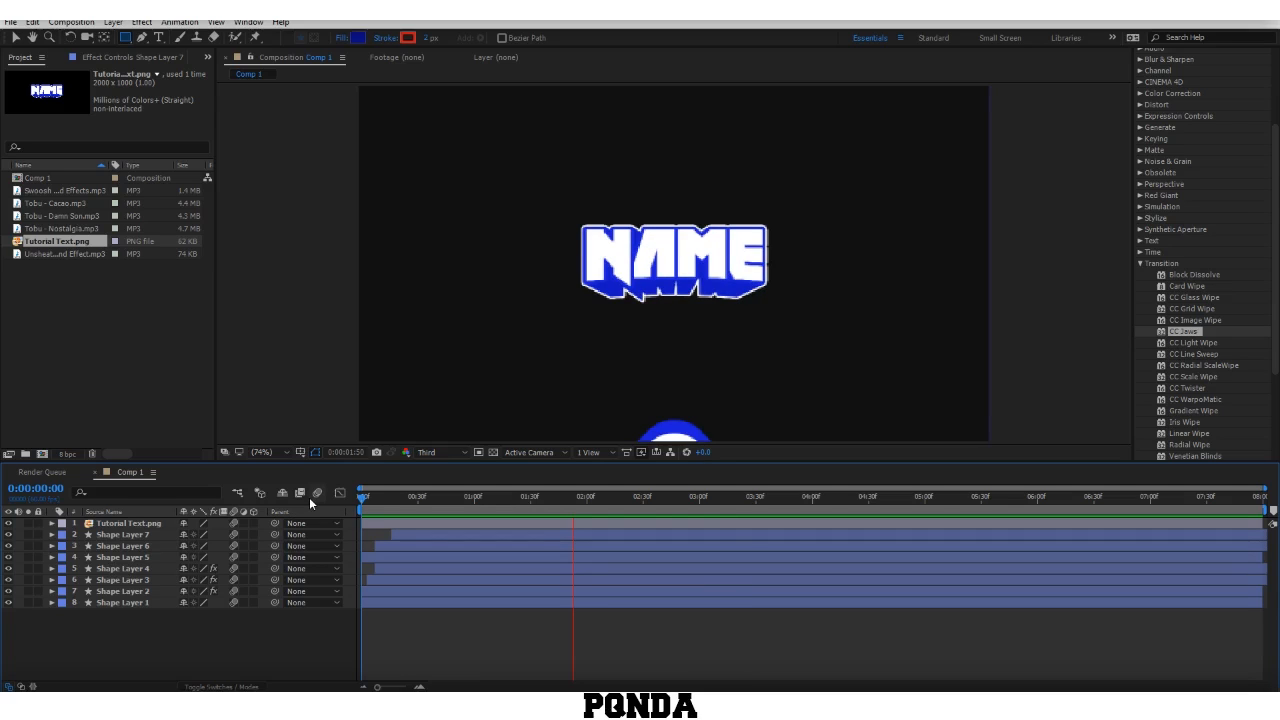
key(space)
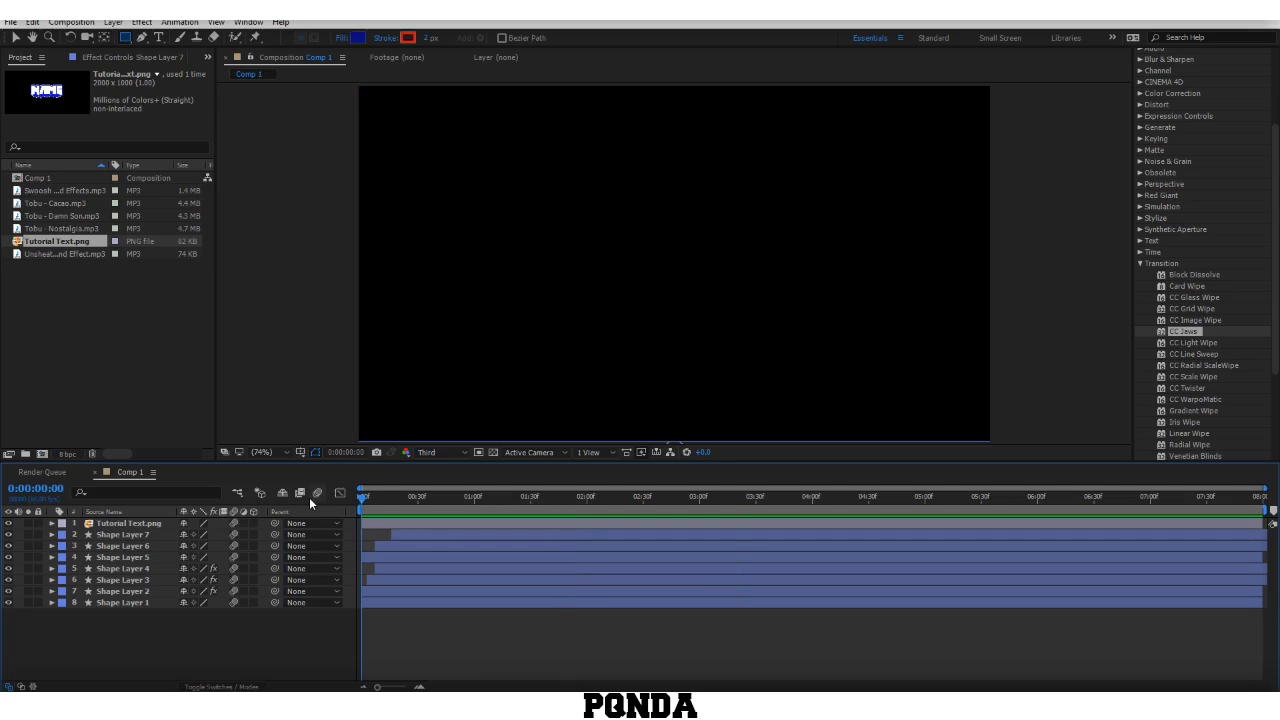
Step: Preview the diamonds rising behind the name and park the playhead at 0:00:02:38
click(597, 496)
key(space)
key(alt+Tab)
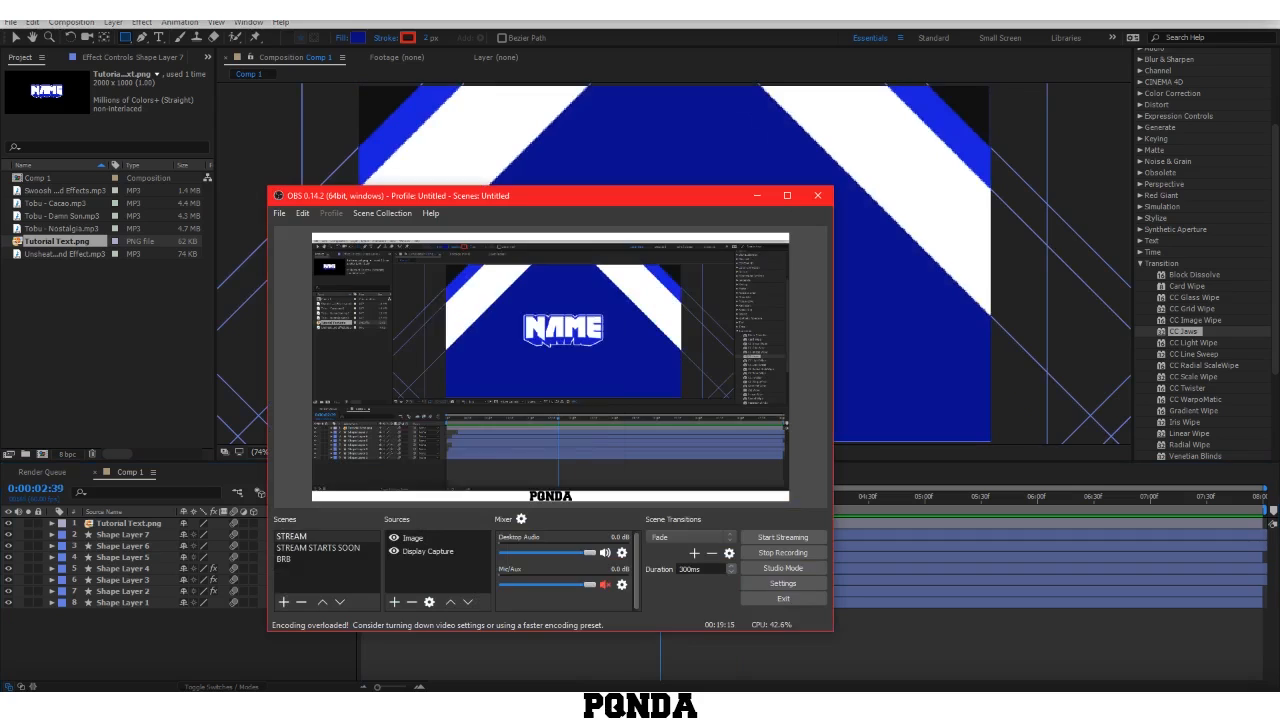
key(alt+Tab)
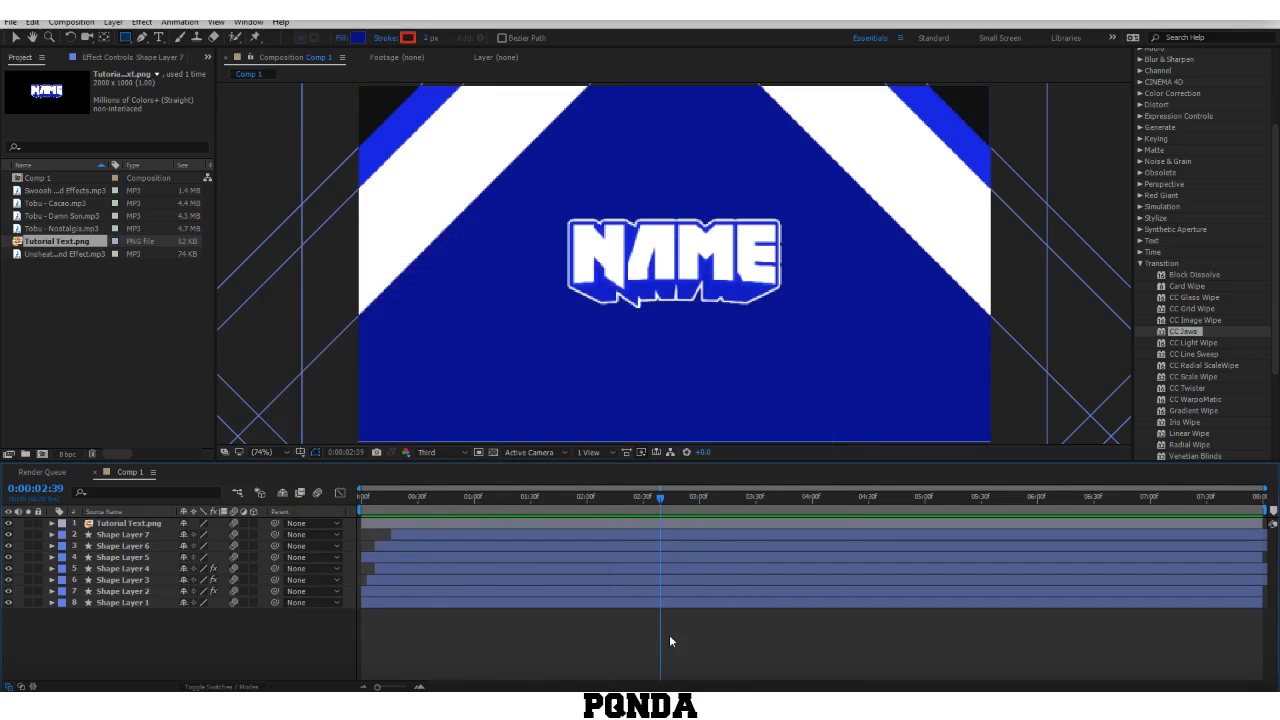
mouse_move(662, 506)
mouse_down()
mouse_move(689, 505)
mouse_move(598, 509)
mouse_move(688, 514)
mouse_move(657, 516)
mouse_up()
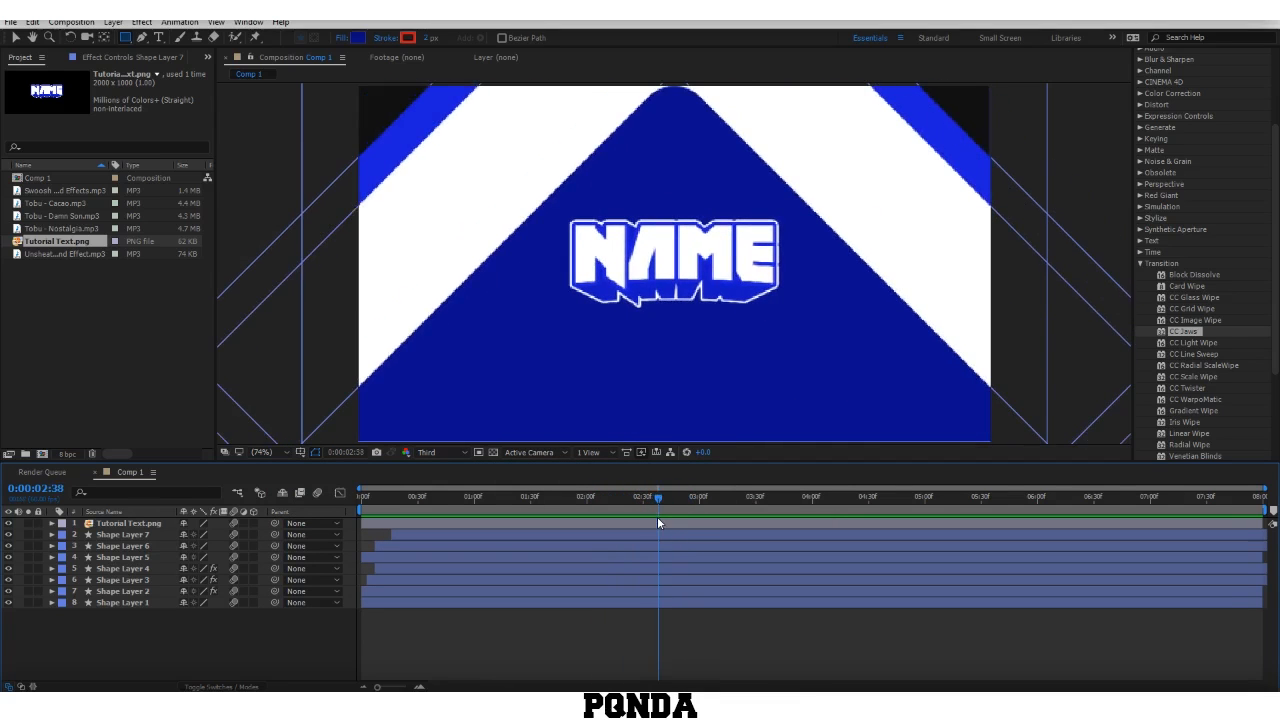
Step: Pre-compose all layers of Comp 1 into Pre-comp 1, moving all attributes into the new composition
key(ctrl+a)
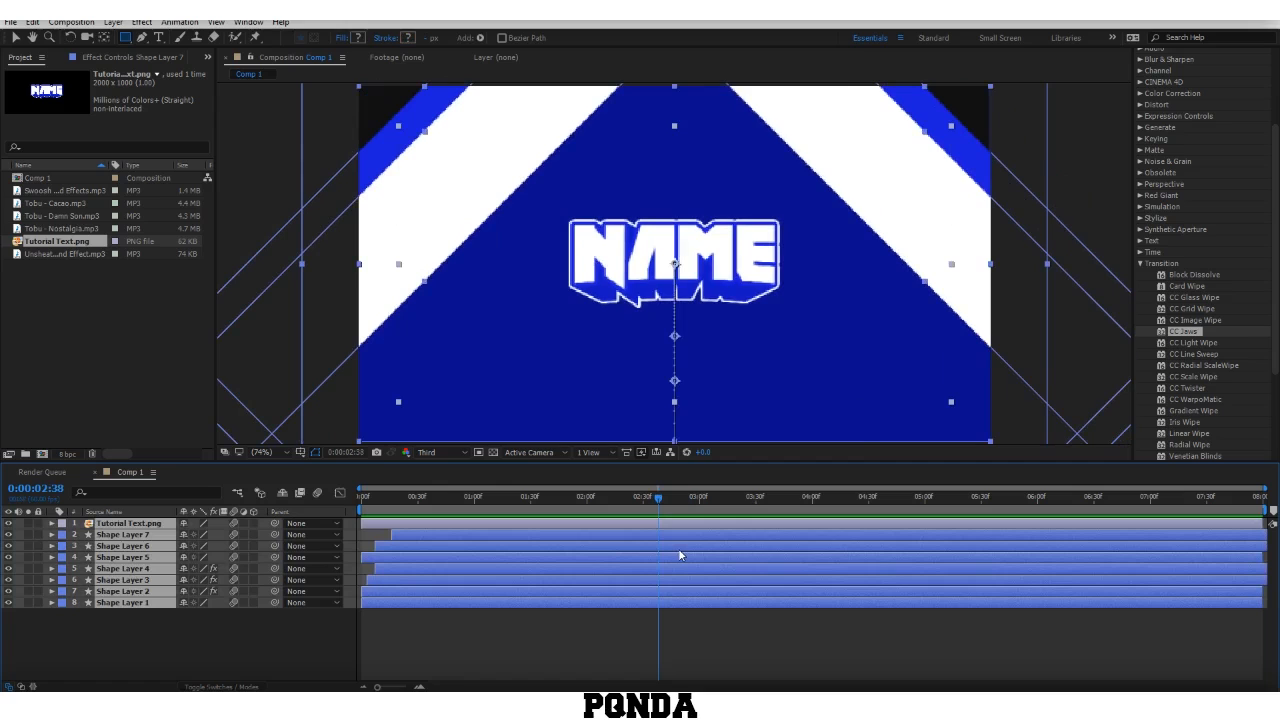
right_click(679, 555)
click(725, 424)
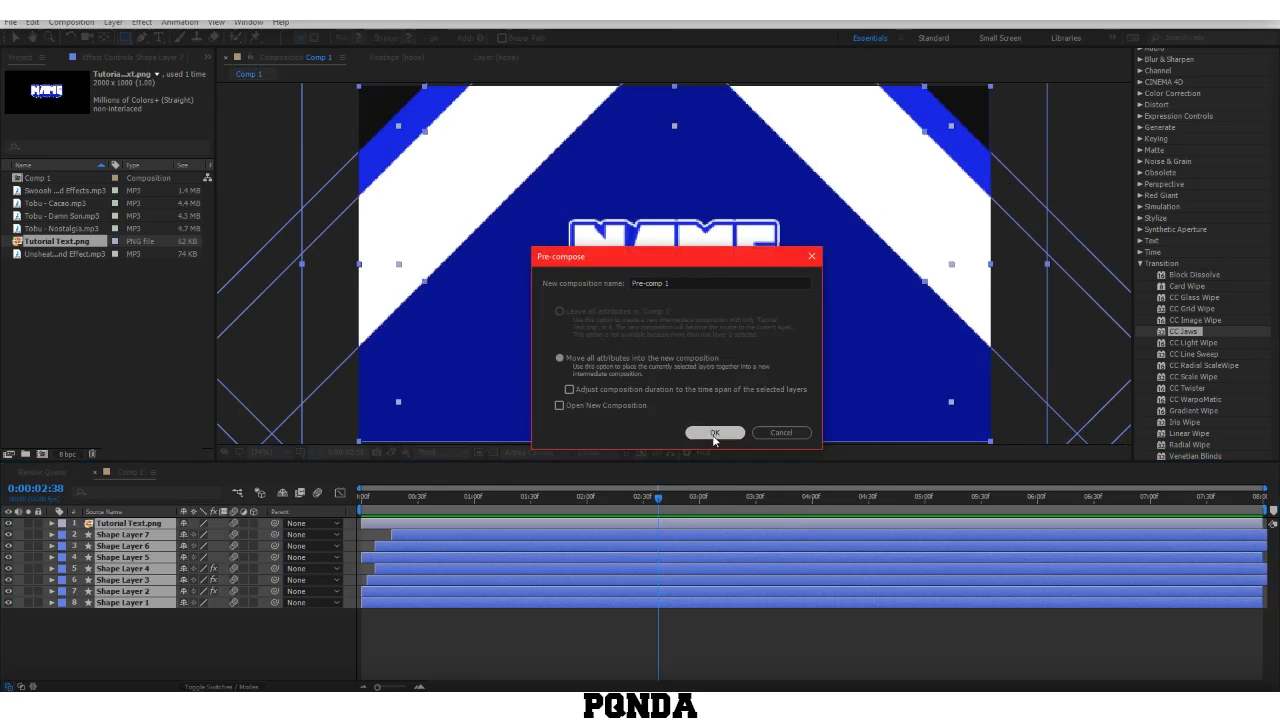
click(714, 435)
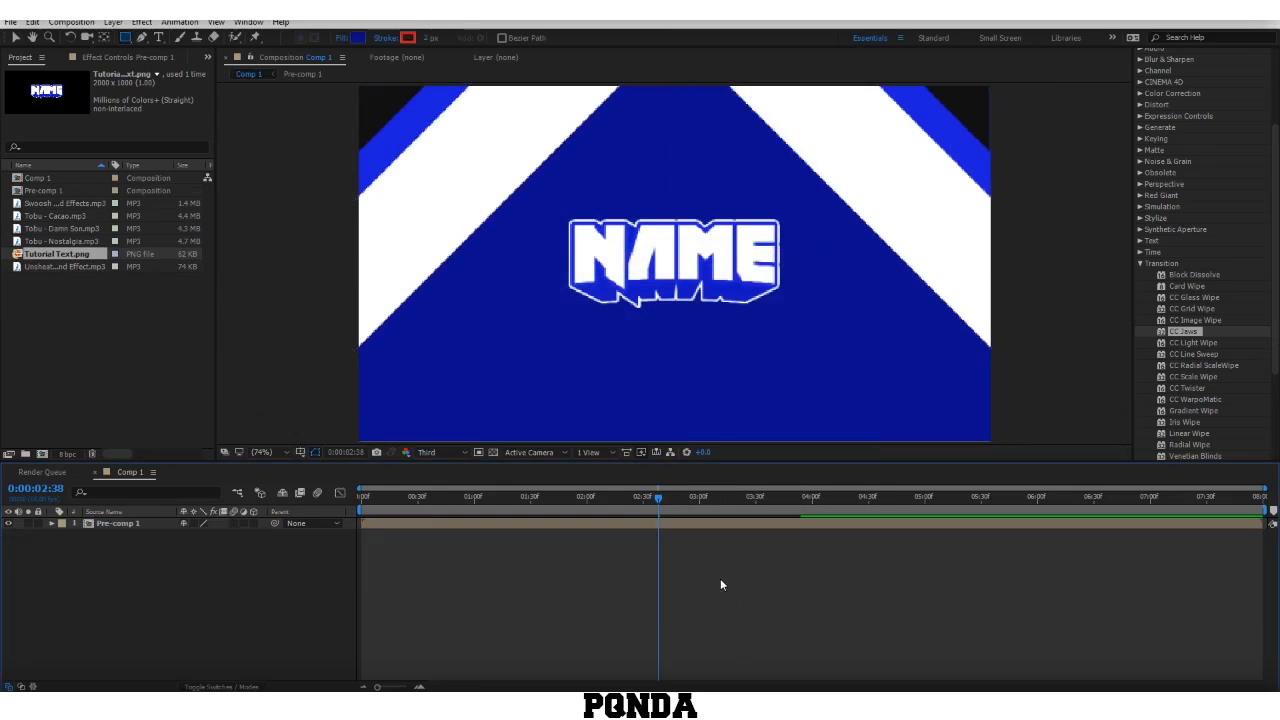
right_click(744, 525)
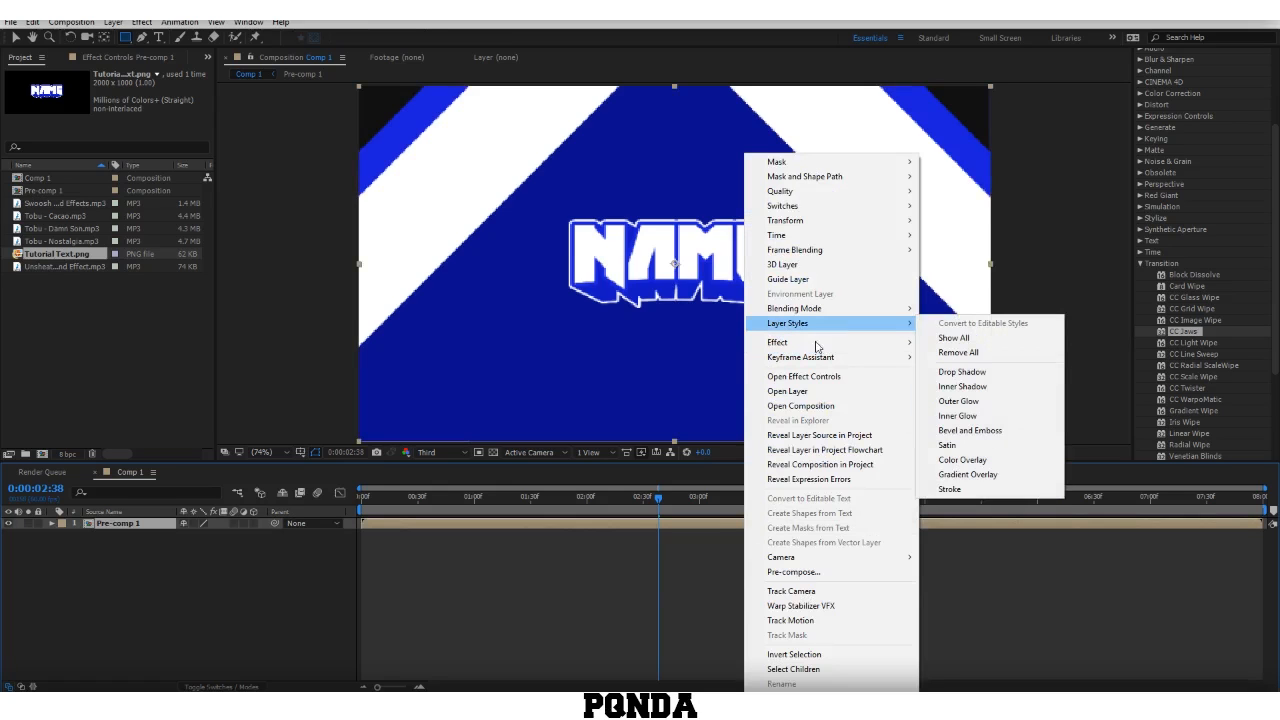
click(678, 538)
Step: Shorten Comp 1 by setting its duration to 0:00:04:30 in the composition settings
drag(680, 500, 811, 519)
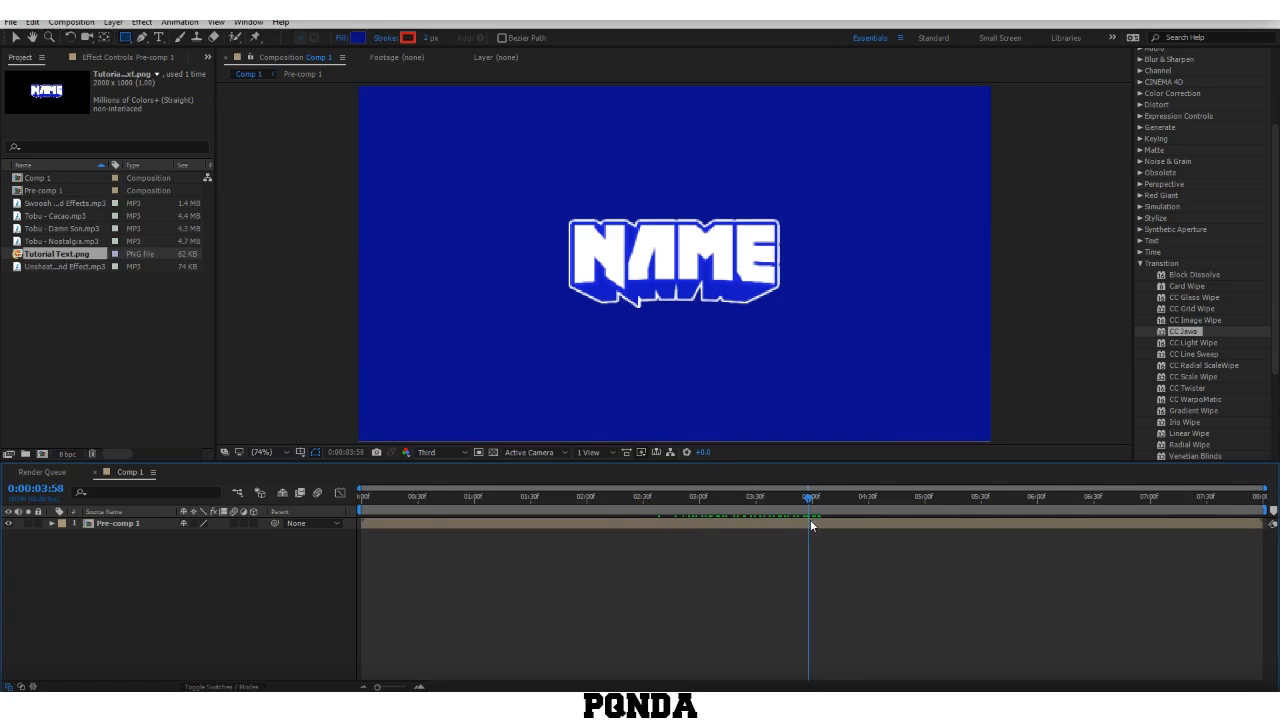
right_click(799, 571)
click(840, 464)
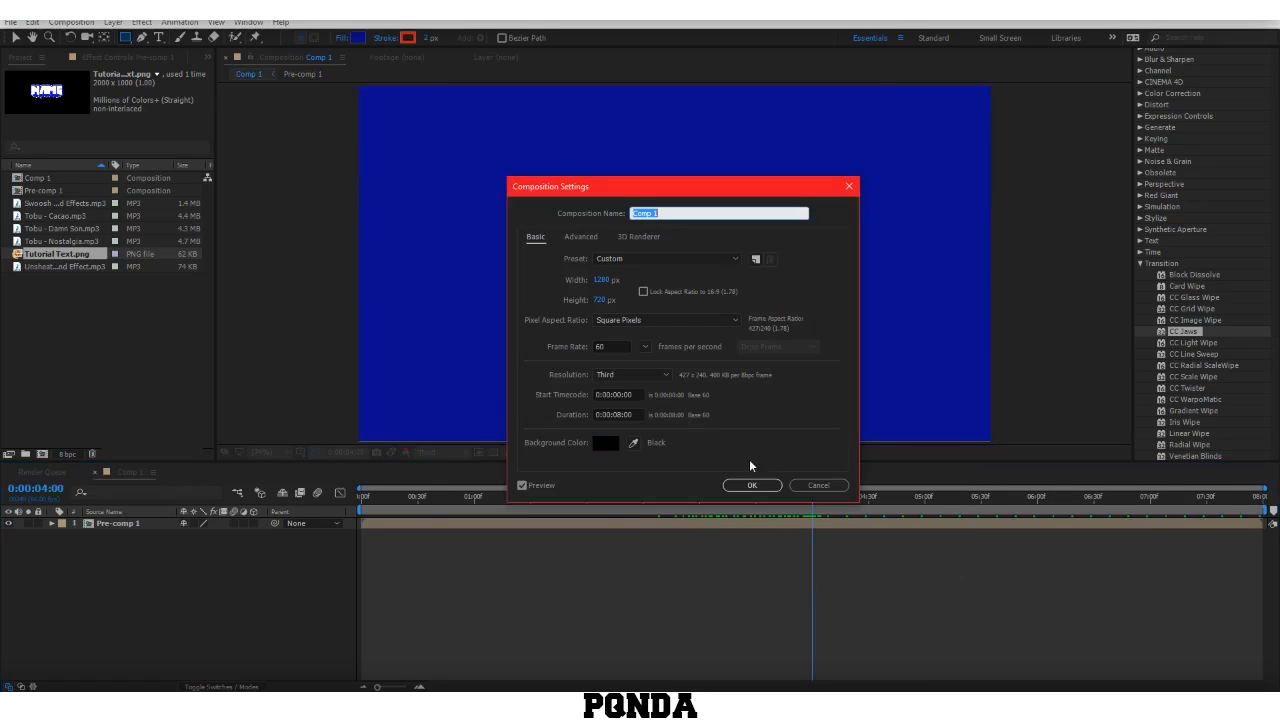
click(616, 414)
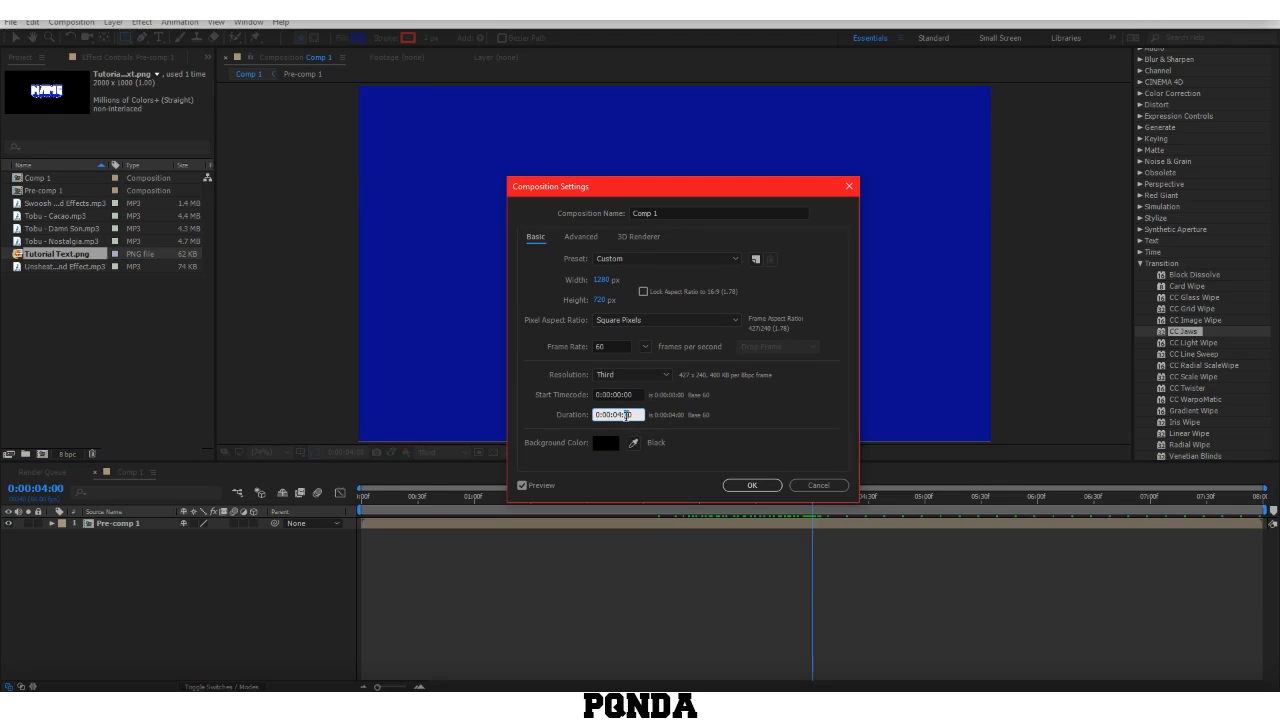
click(752, 485)
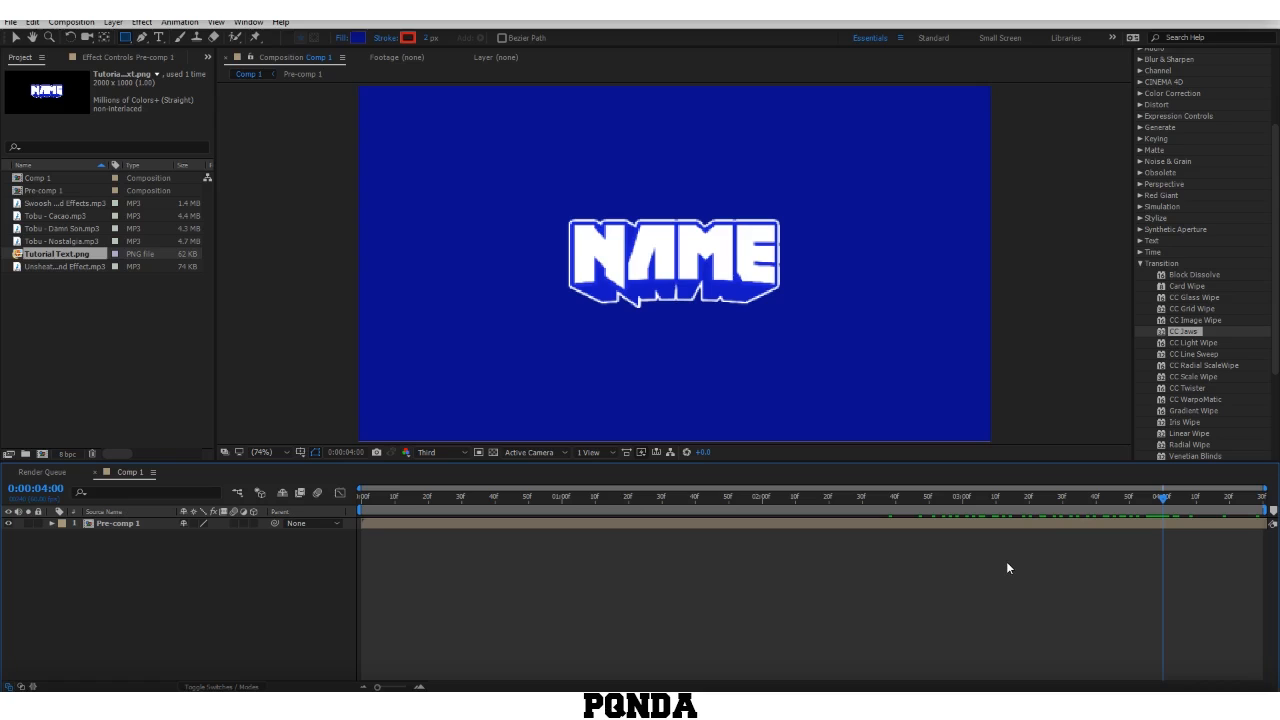
Step: Create a new empty shape layer above Pre-comp 1
key(ctrl+y)
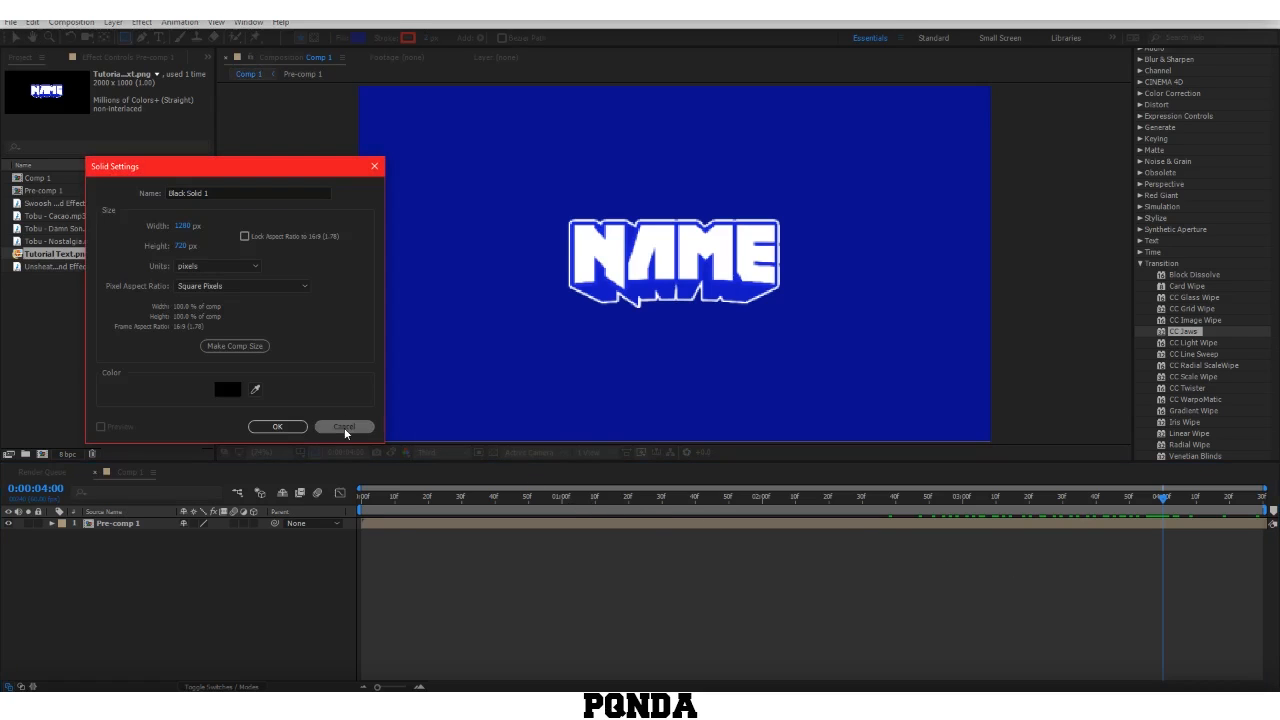
click(345, 432)
right_click(286, 606)
mouse_move(330, 480)
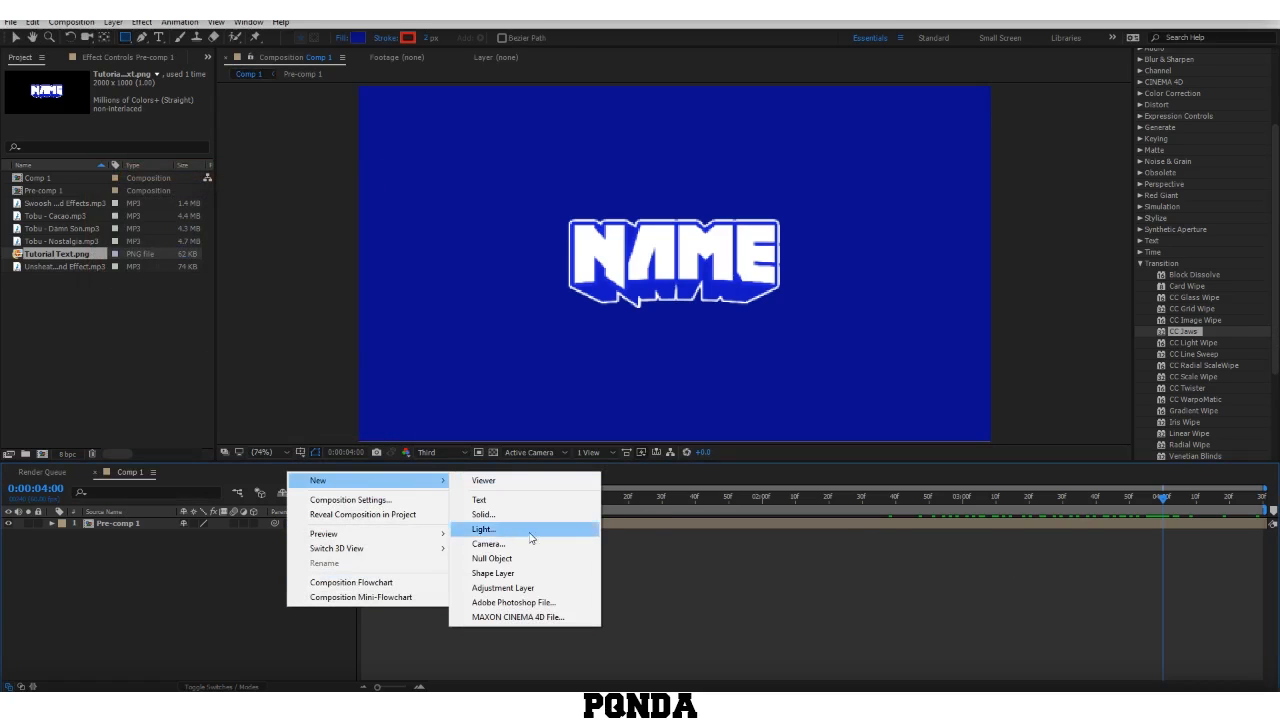
click(528, 573)
Step: Add an ellipse path and a red fill to the contents of Shape Layer 1
click(53, 523)
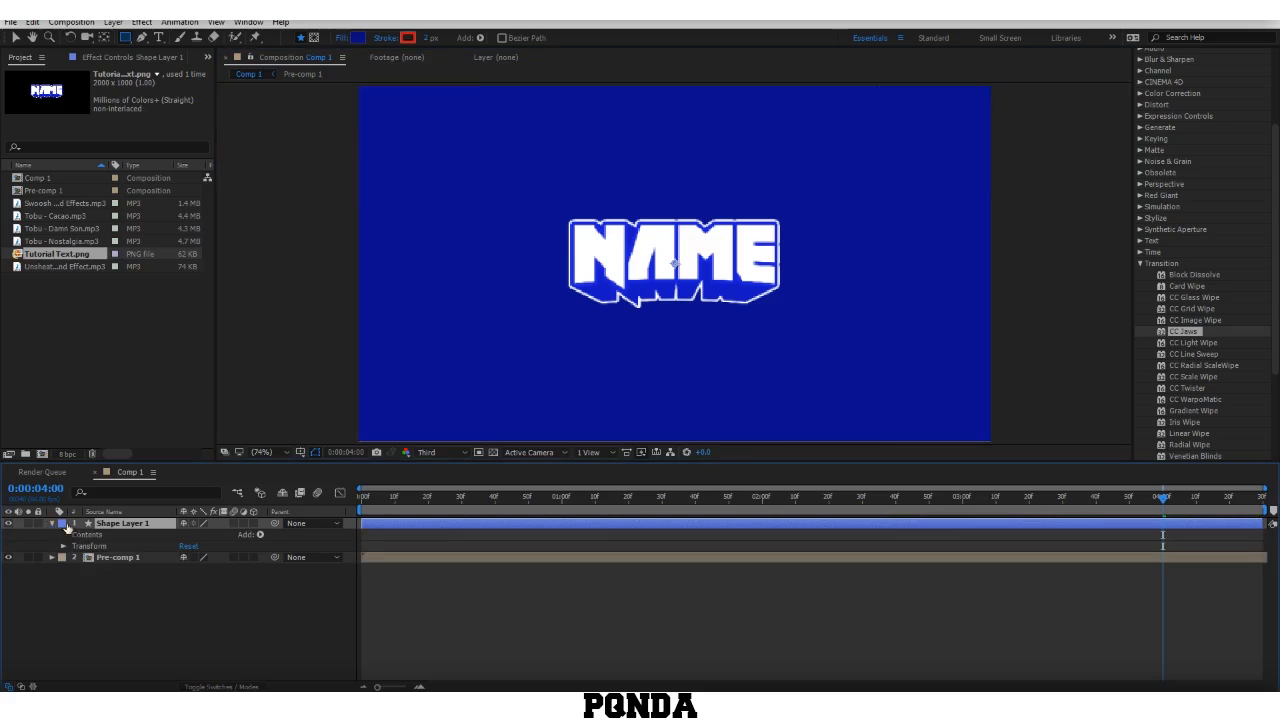
click(94, 534)
click(260, 535)
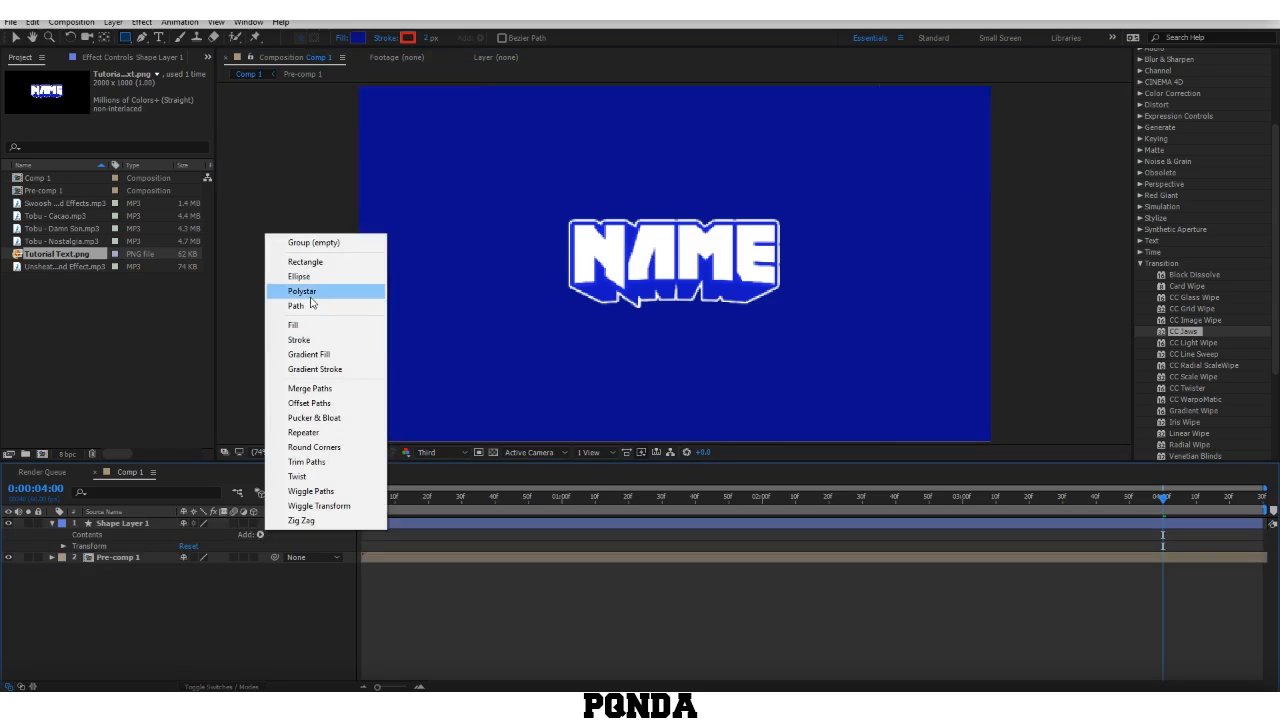
click(314, 275)
click(260, 535)
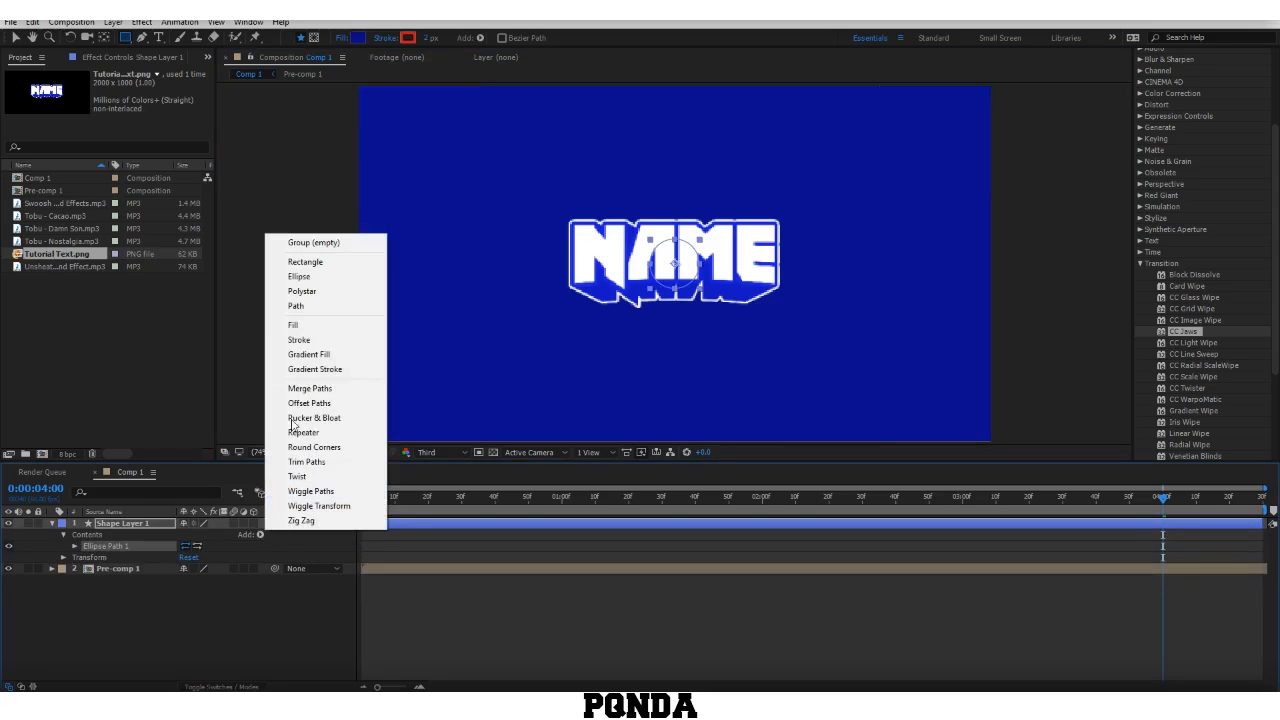
click(308, 327)
Step: Enlarge the ellipse path to 1566 by 1566 to cover the whole frame, and collapse the layer's properties
click(75, 546)
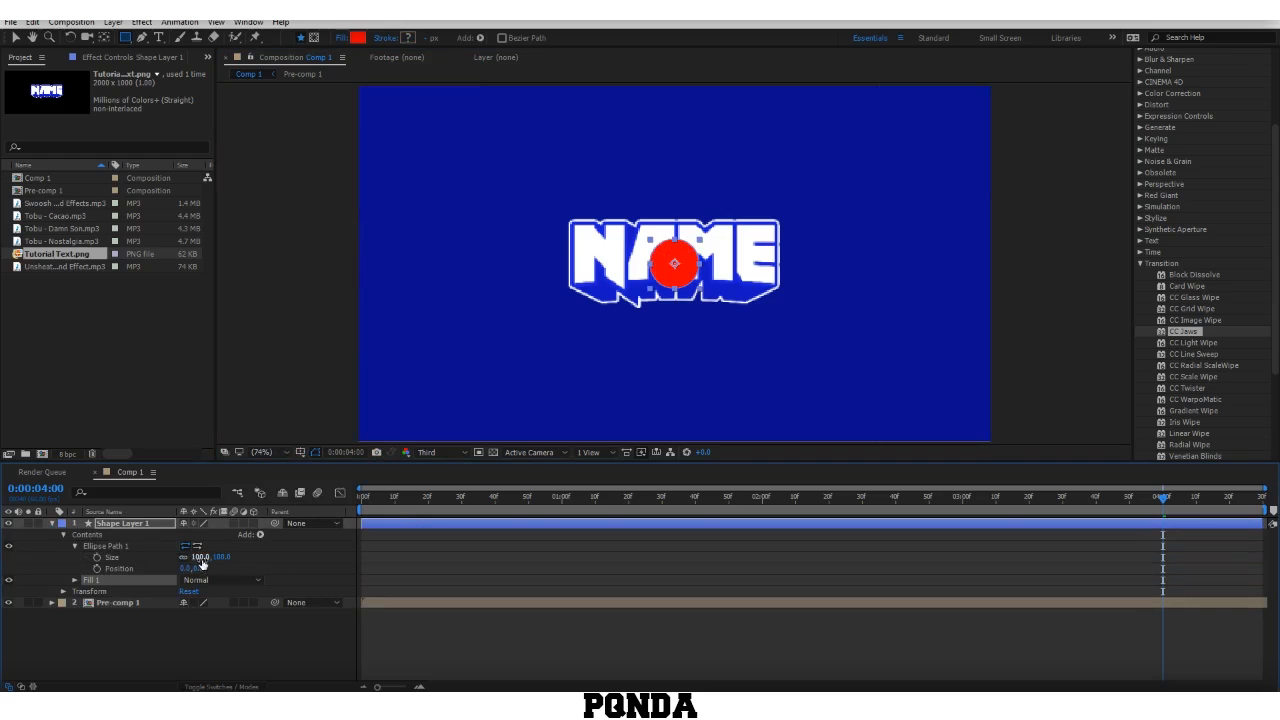
drag(202, 565, 1137, 516)
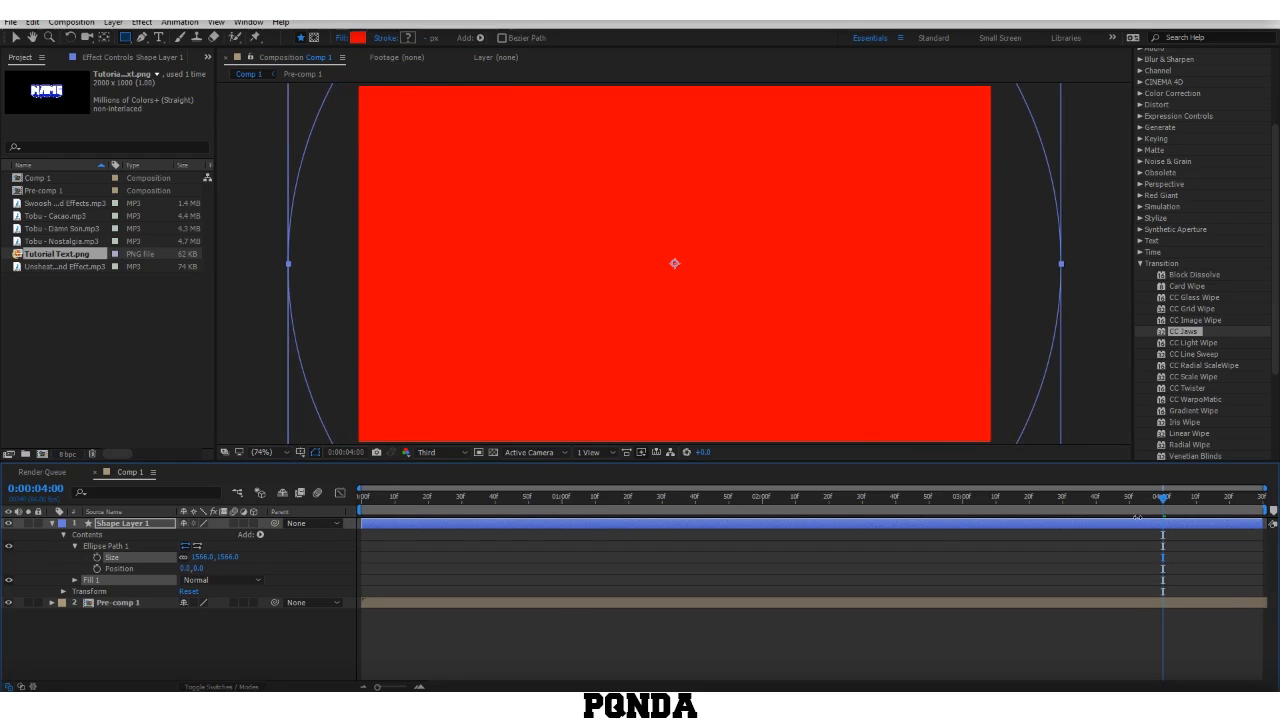
click(436, 554)
key(u)
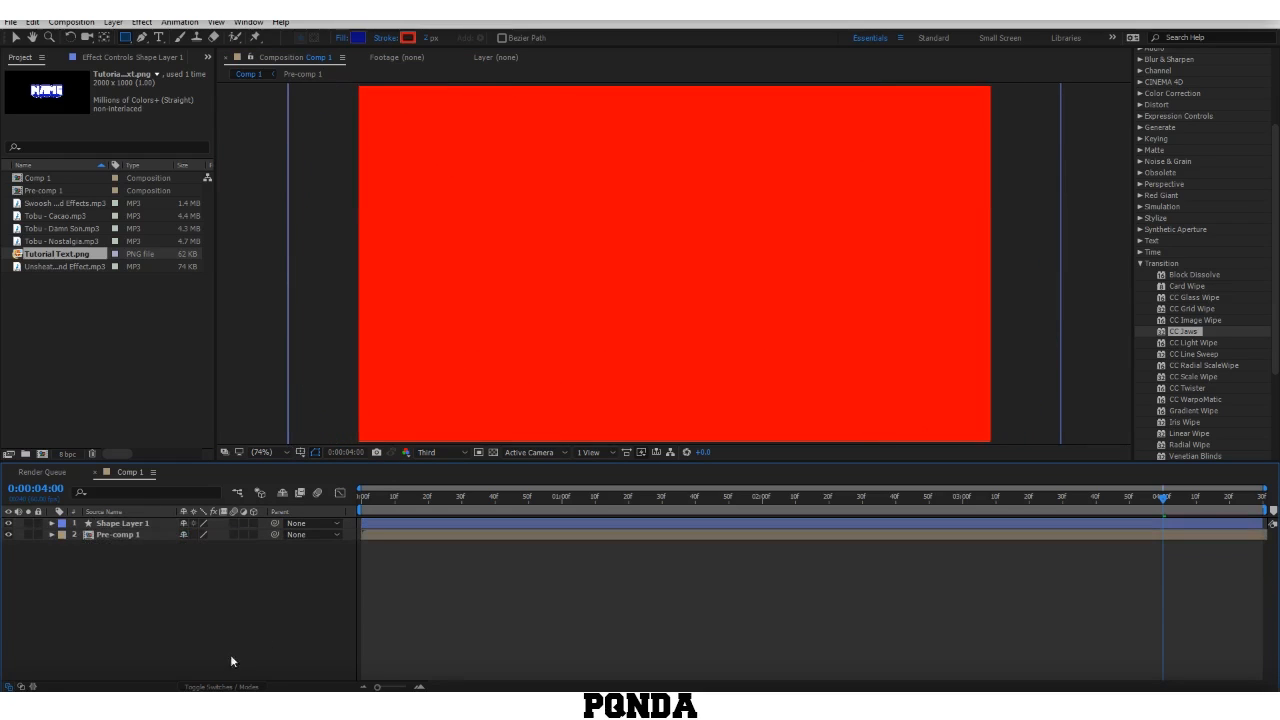
Step: Set Pre-comp 1's track matte to Alpha Matte "Shape Layer 1"
click(230, 687)
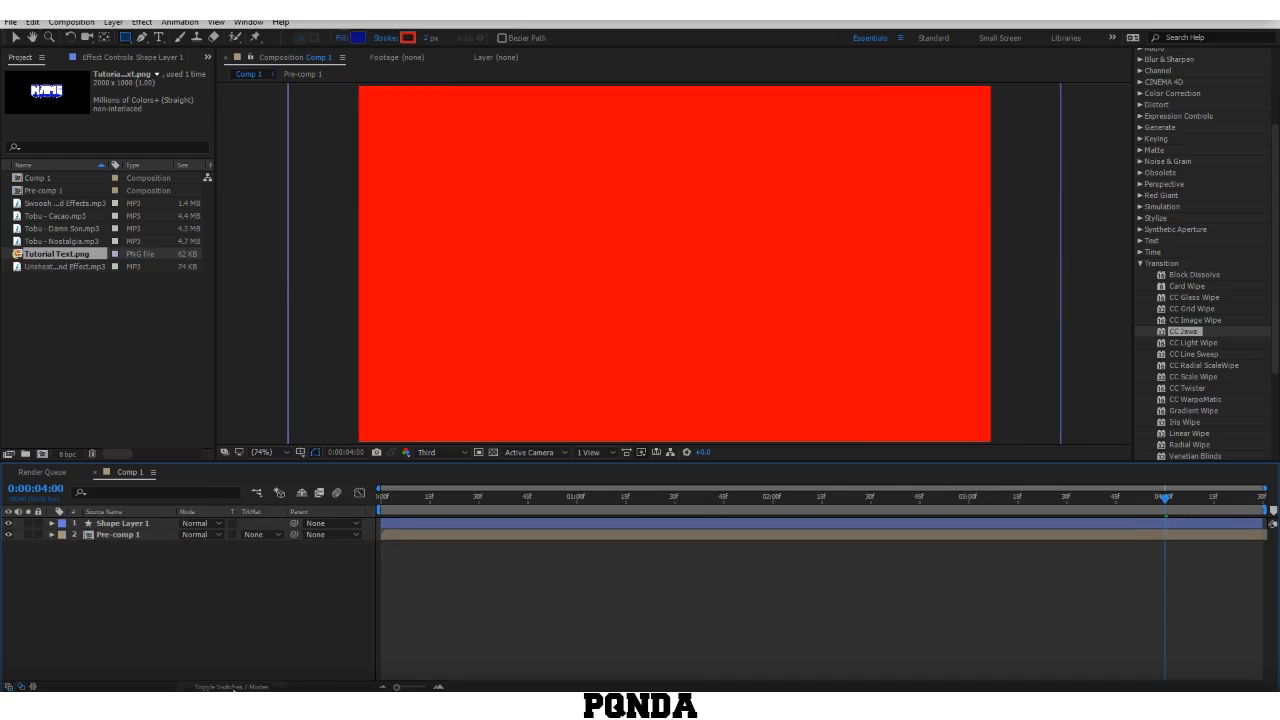
click(262, 535)
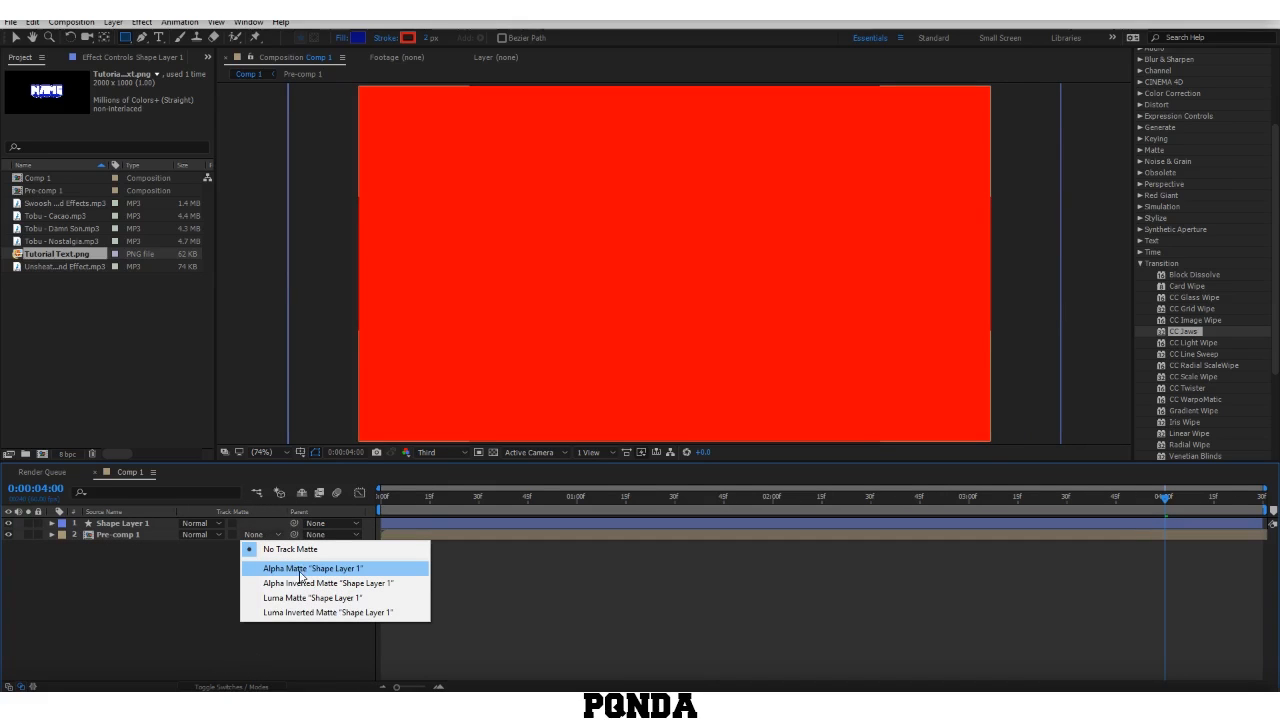
click(299, 568)
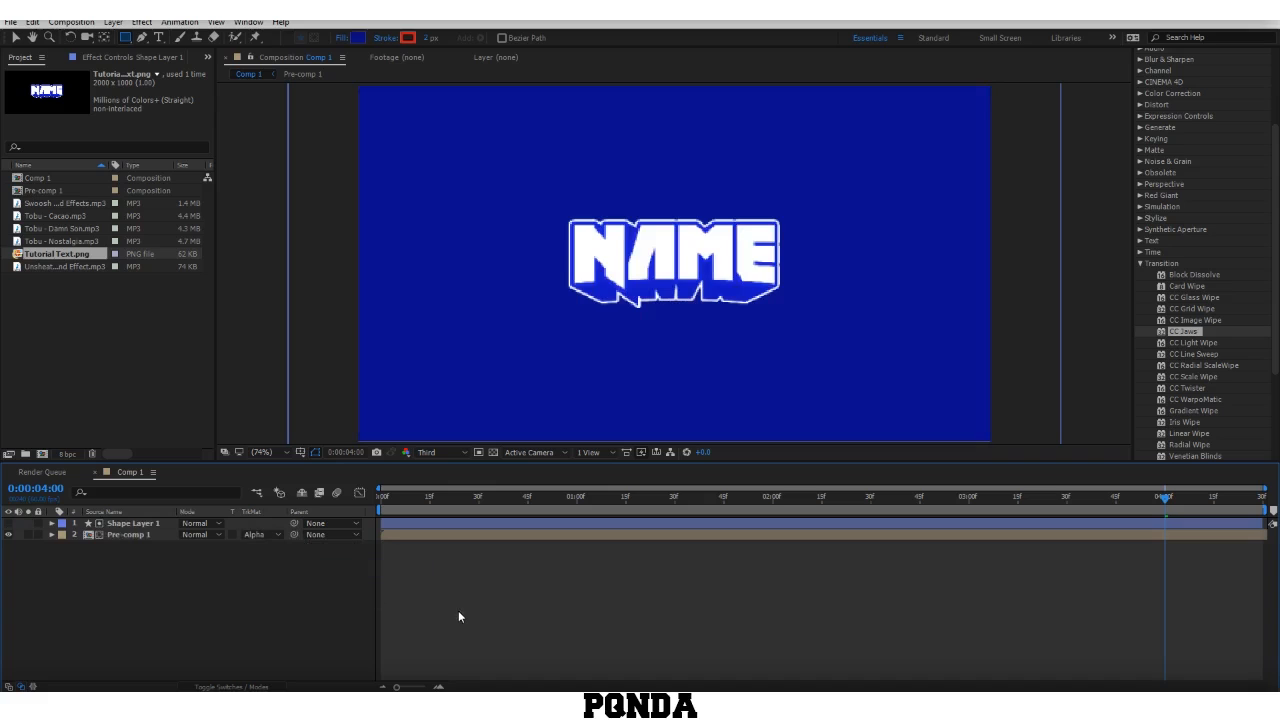
Step: Show the Scale property of Shape Layer 1 in the timeline
key(s)
key(s)
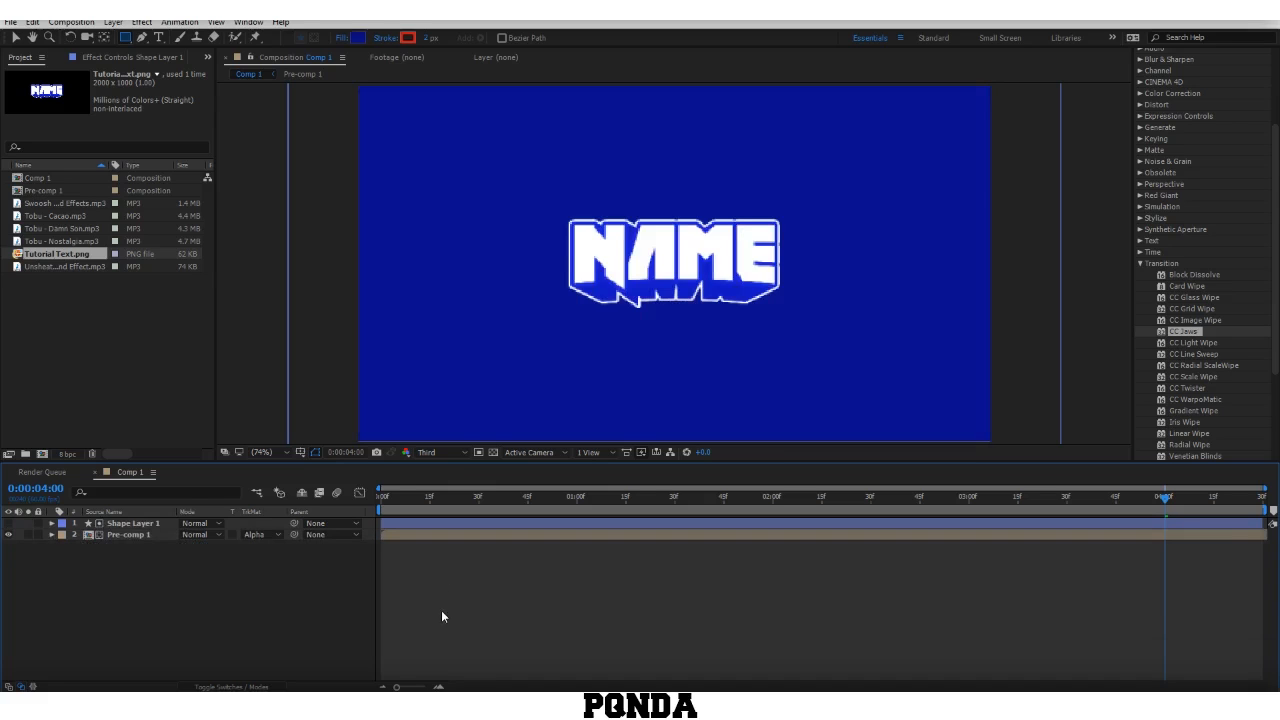
click(151, 528)
key(s)
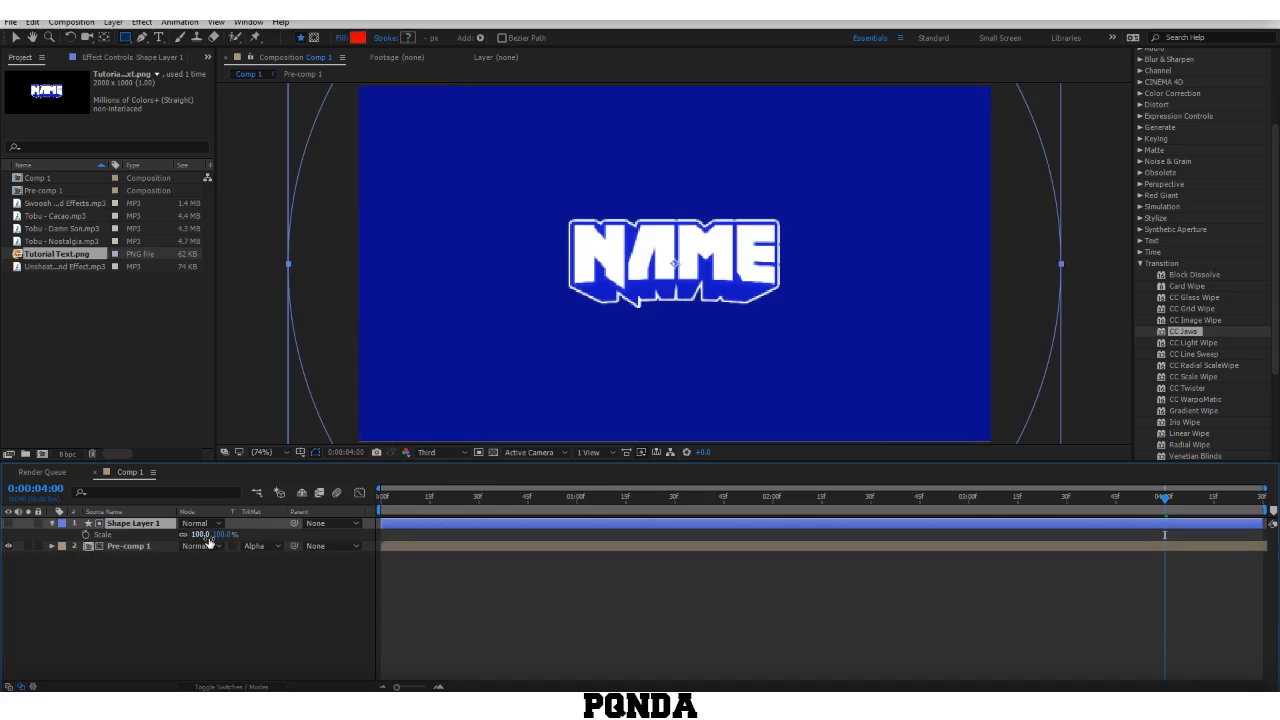
Step: Try shrinking the circle matte to 65% scale, and restore it to 100%
mouse_move(207, 538)
mouse_down()
mouse_move(148, 554)
mouse_move(212, 557)
mouse_move(129, 560)
mouse_move(183, 556)
mouse_move(204, 536)
mouse_up()
click(201, 535)
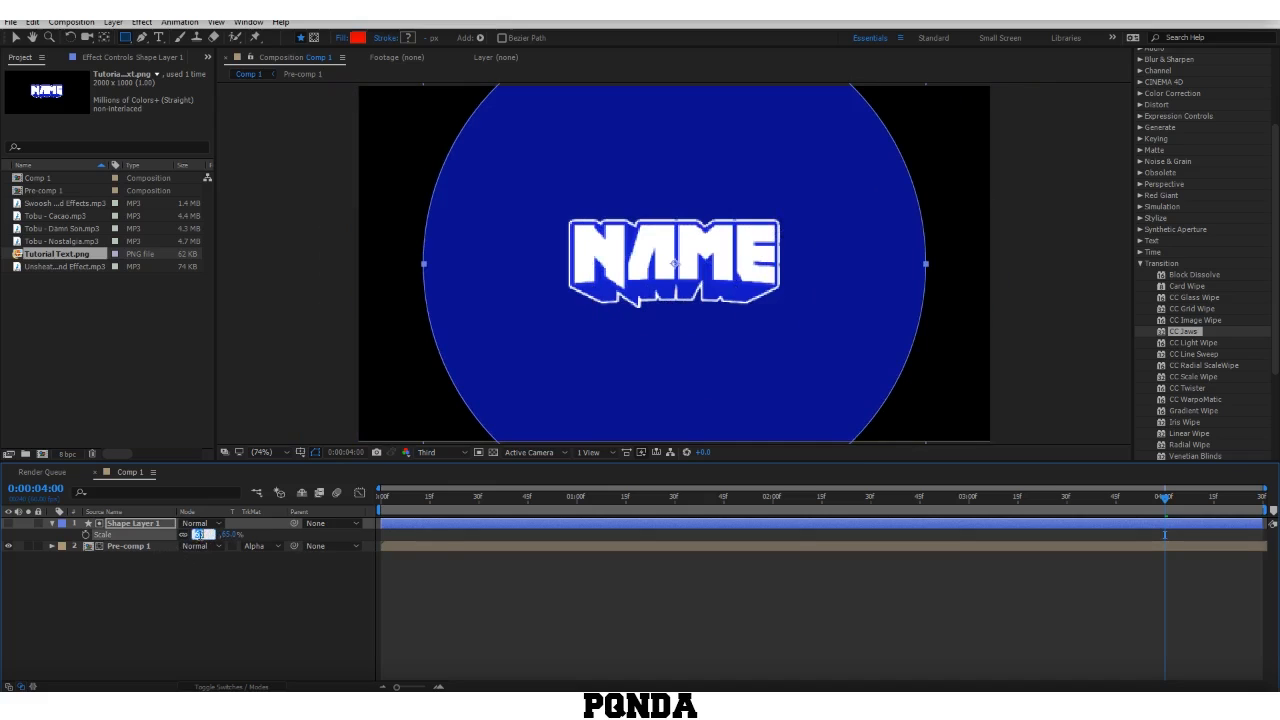
text(100)
key(Return)
Step: Keyframe Shape Layer 1's Scale from 100% at 0:00:02:33 to 0% at 0:00:04:29, with Easy Ease on both keyframes
drag(1097, 516, 868, 524)
key(space)
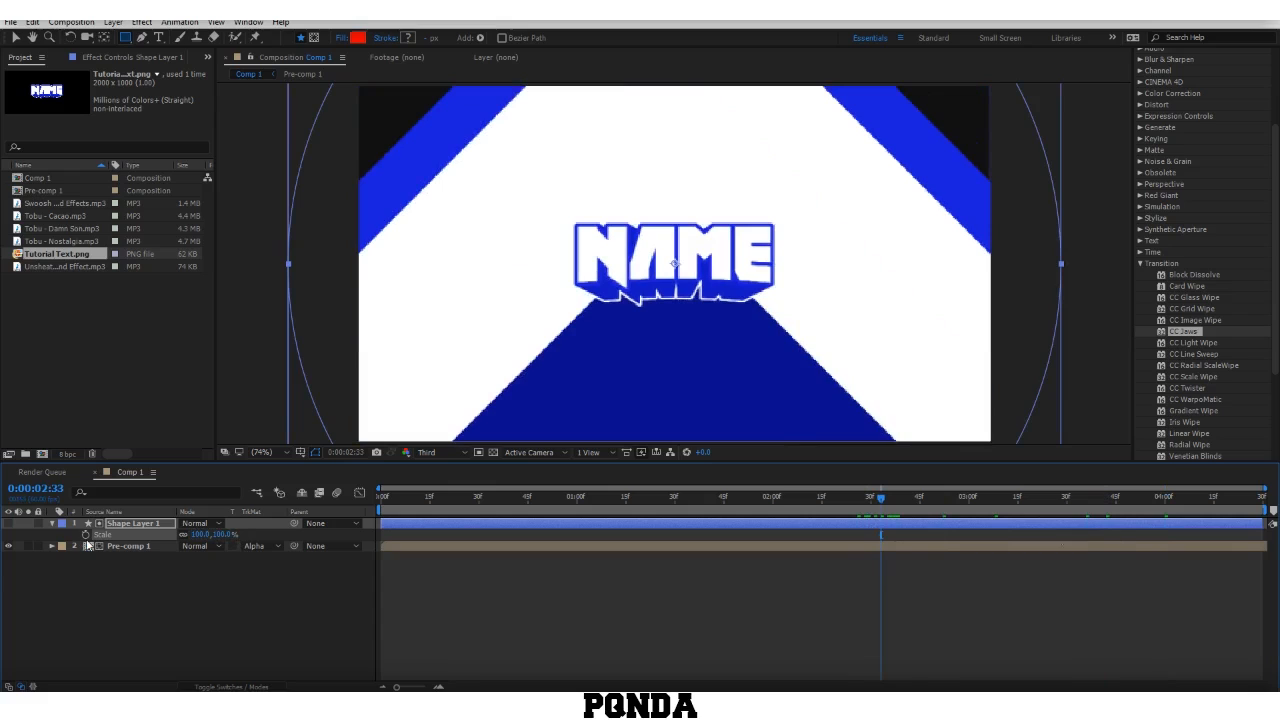
click(86, 534)
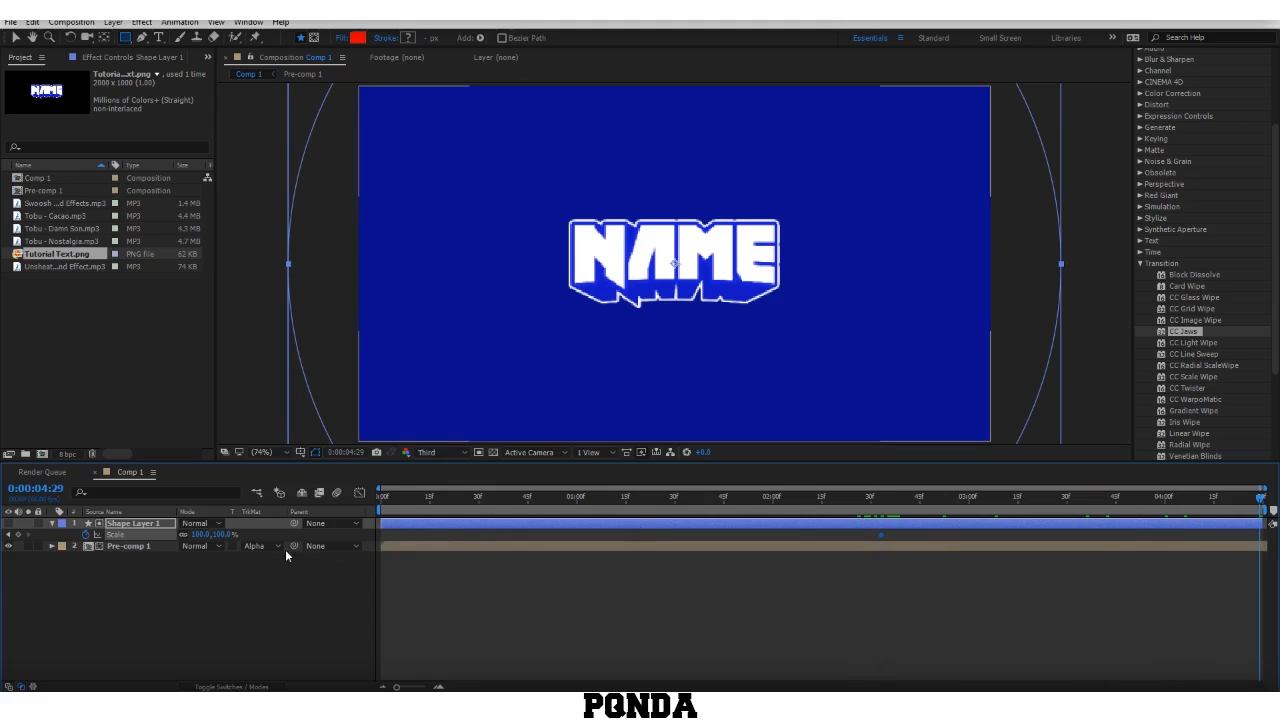
click(201, 534)
text(0)
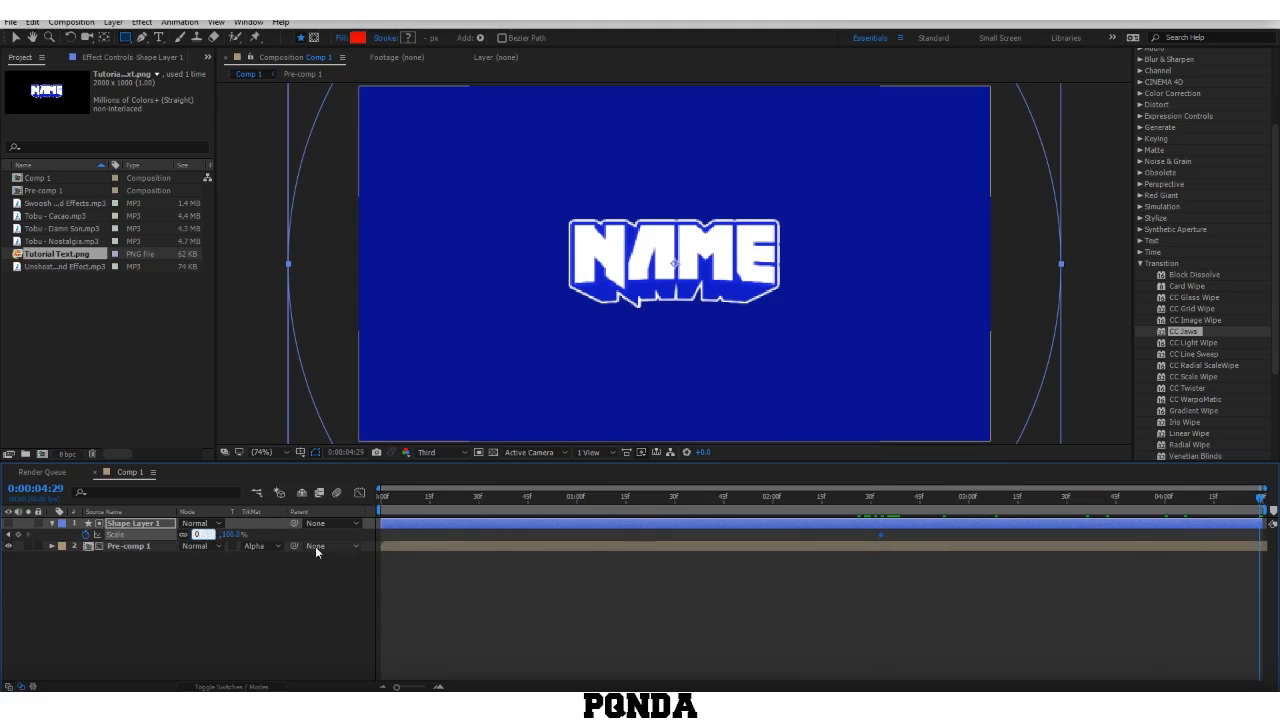
key(Return)
drag(862, 530, 1268, 536)
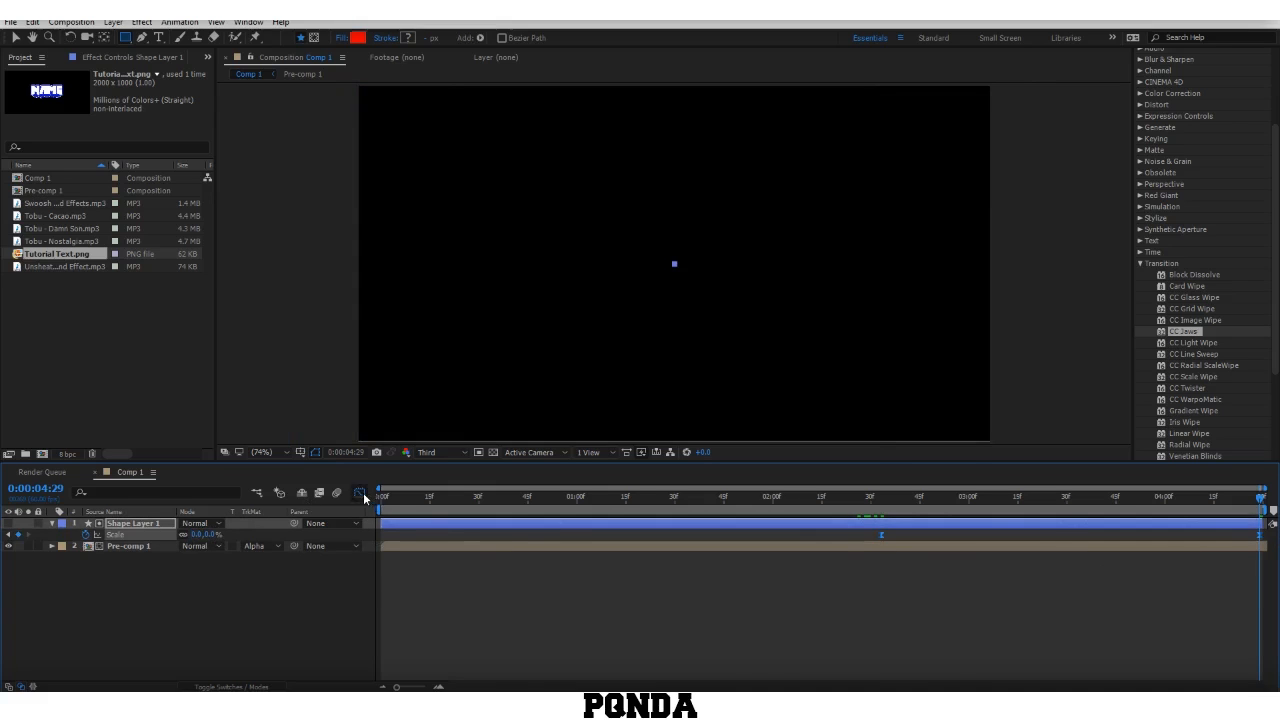
Step: Steepen the scale animation's speed curve by extending both keyframes' influence handles toward the middle of the graph
click(360, 494)
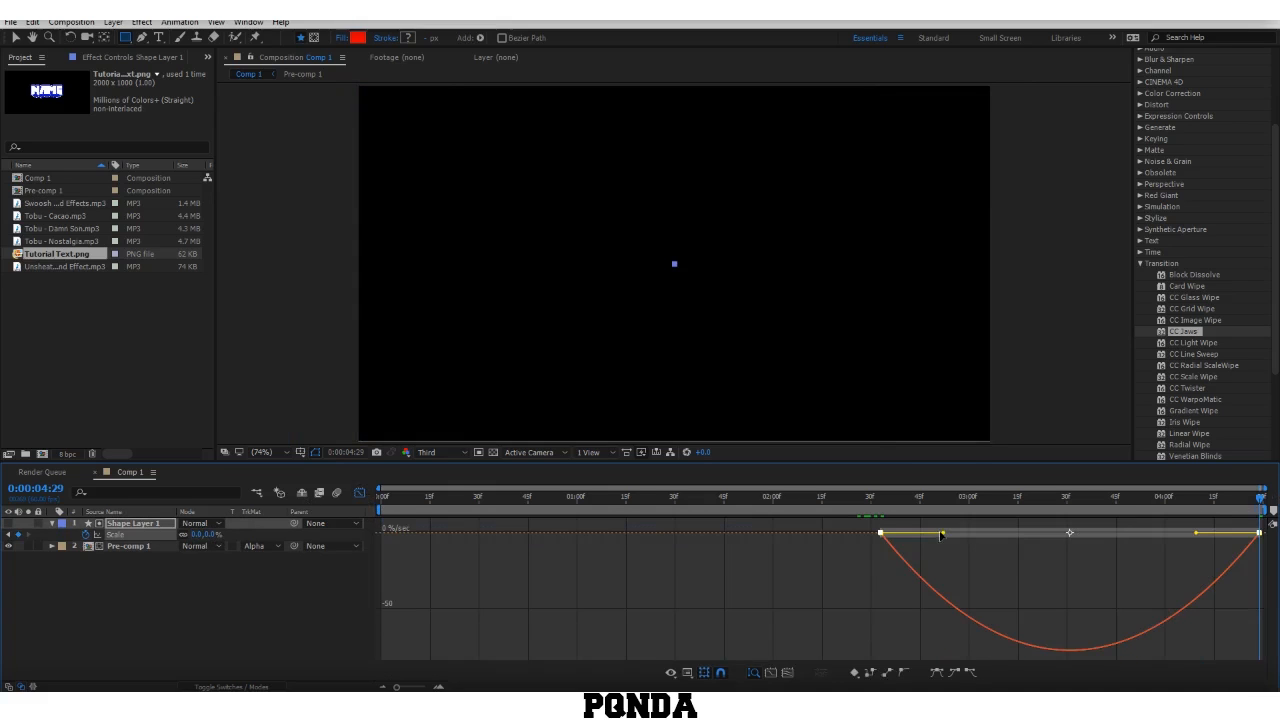
drag(945, 535, 1050, 533)
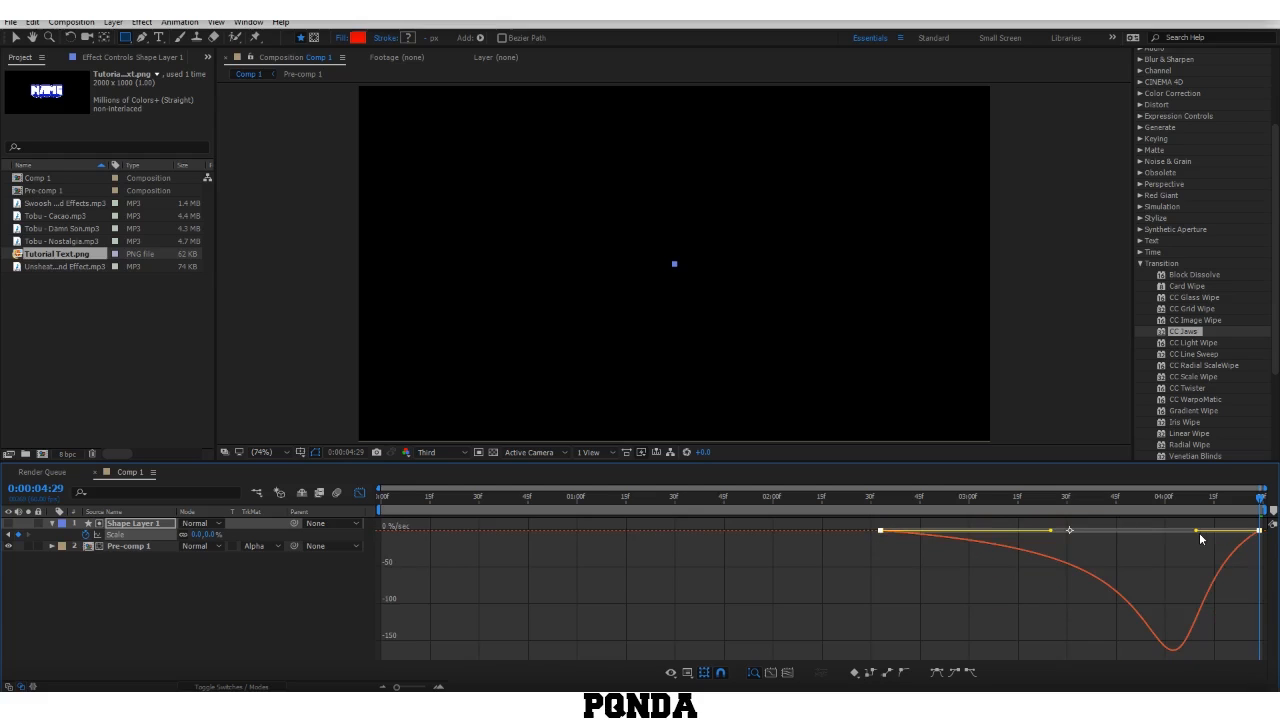
drag(1198, 532, 1088, 534)
click(360, 493)
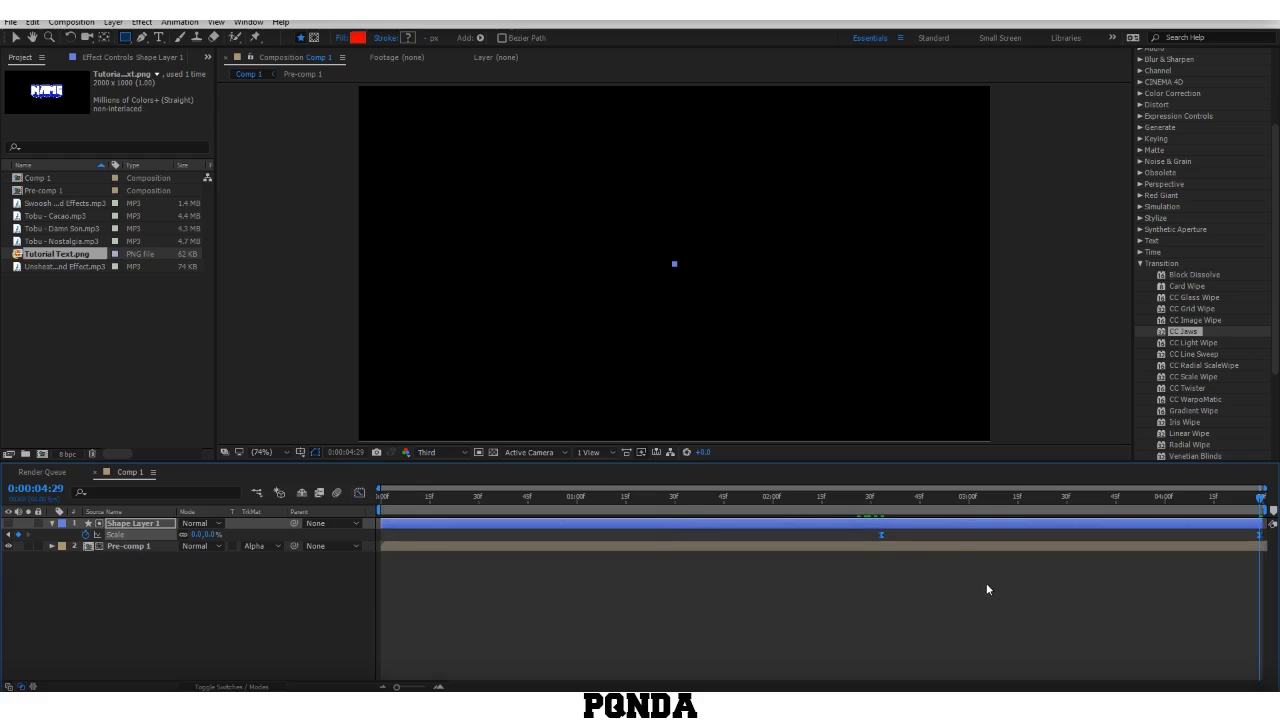
Step: Preview the intro with the shrinking circle matte, and return the playhead to the first scale keyframe at 0:00:02:33
click(770, 496)
key(space)
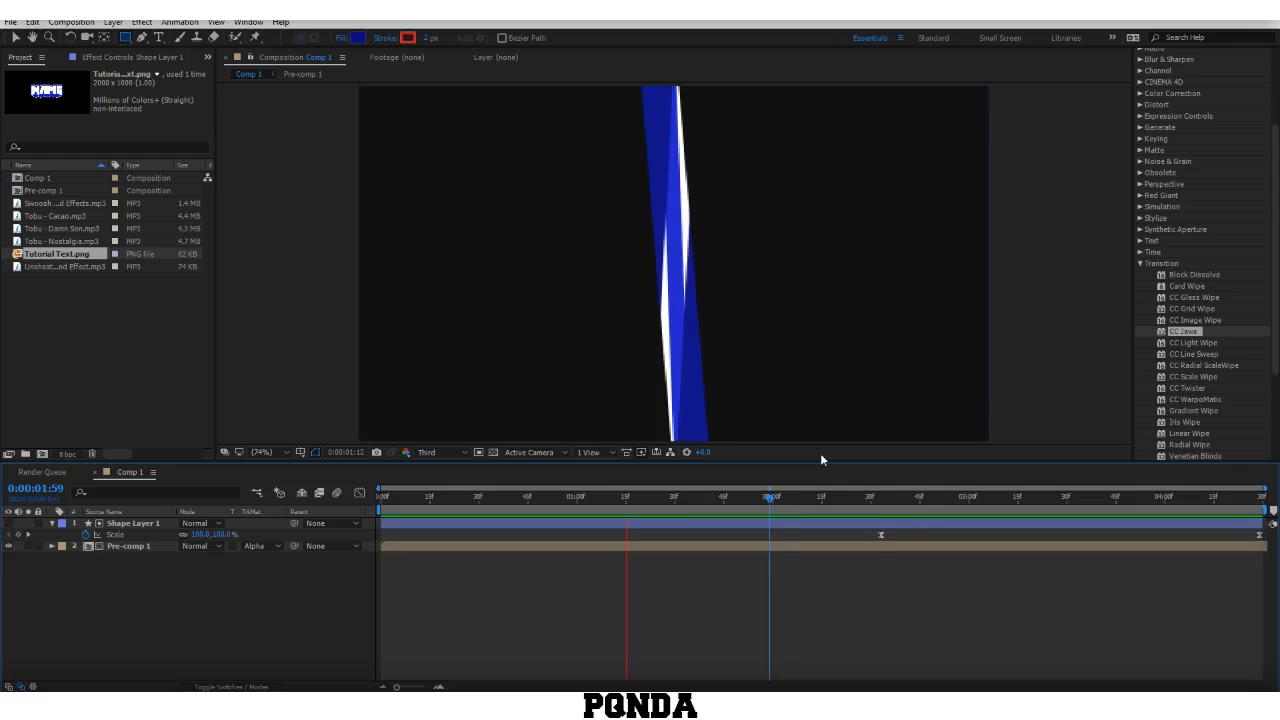
key(space)
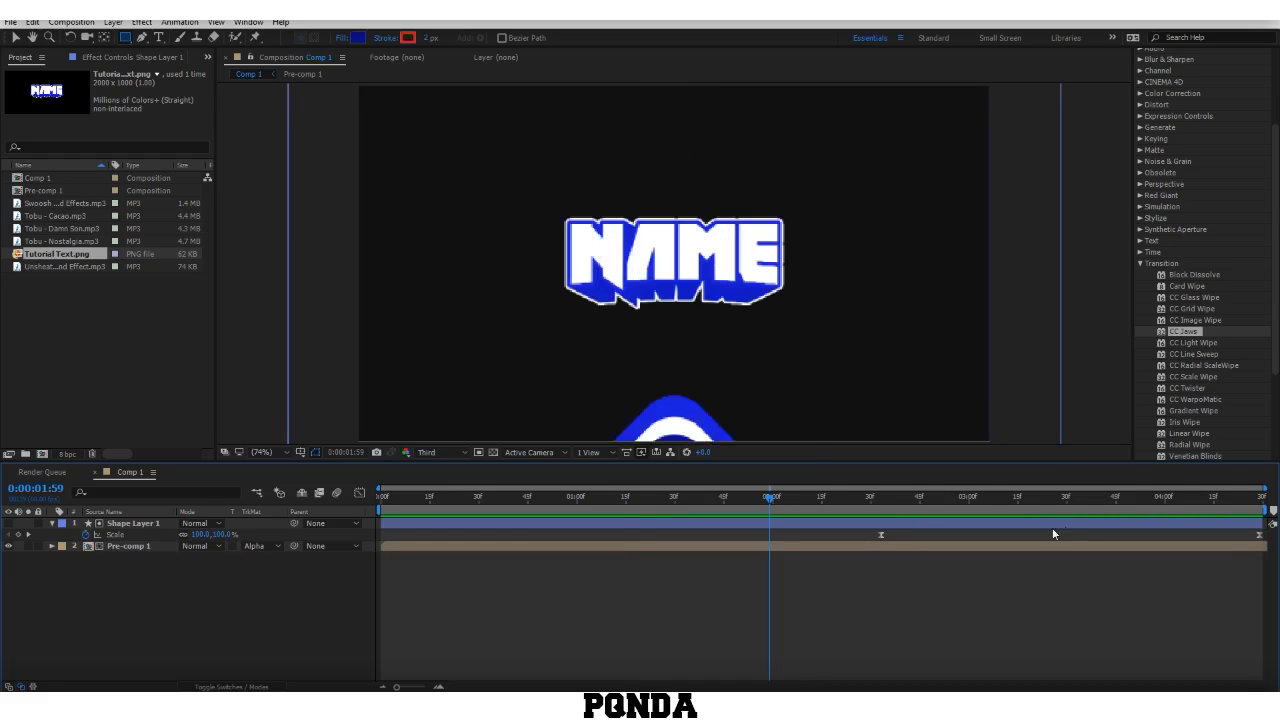
drag(1030, 502, 880, 620)
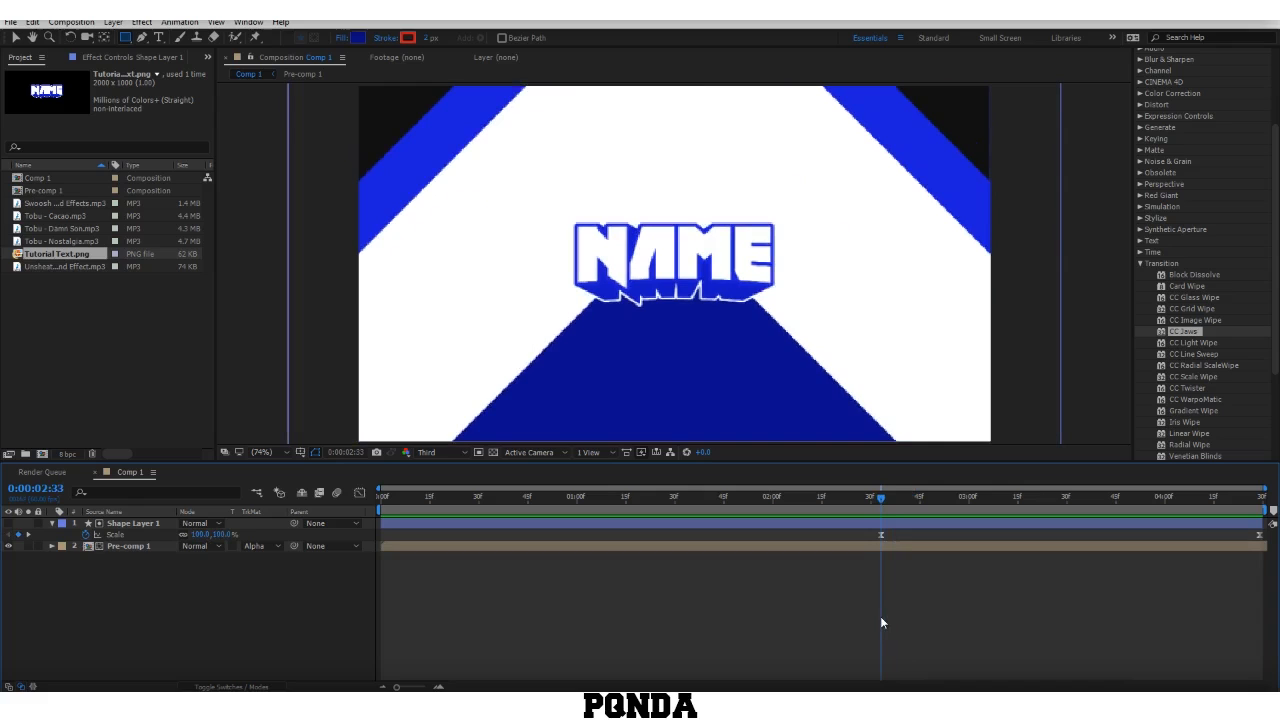
Step: In Pre-comp 1, keyframe Tutorial Text.png's Scale at 0:00:02:33 and at 277% at 0:00:04:30, applying Easy Ease to both keyframes
double_click(910, 546)
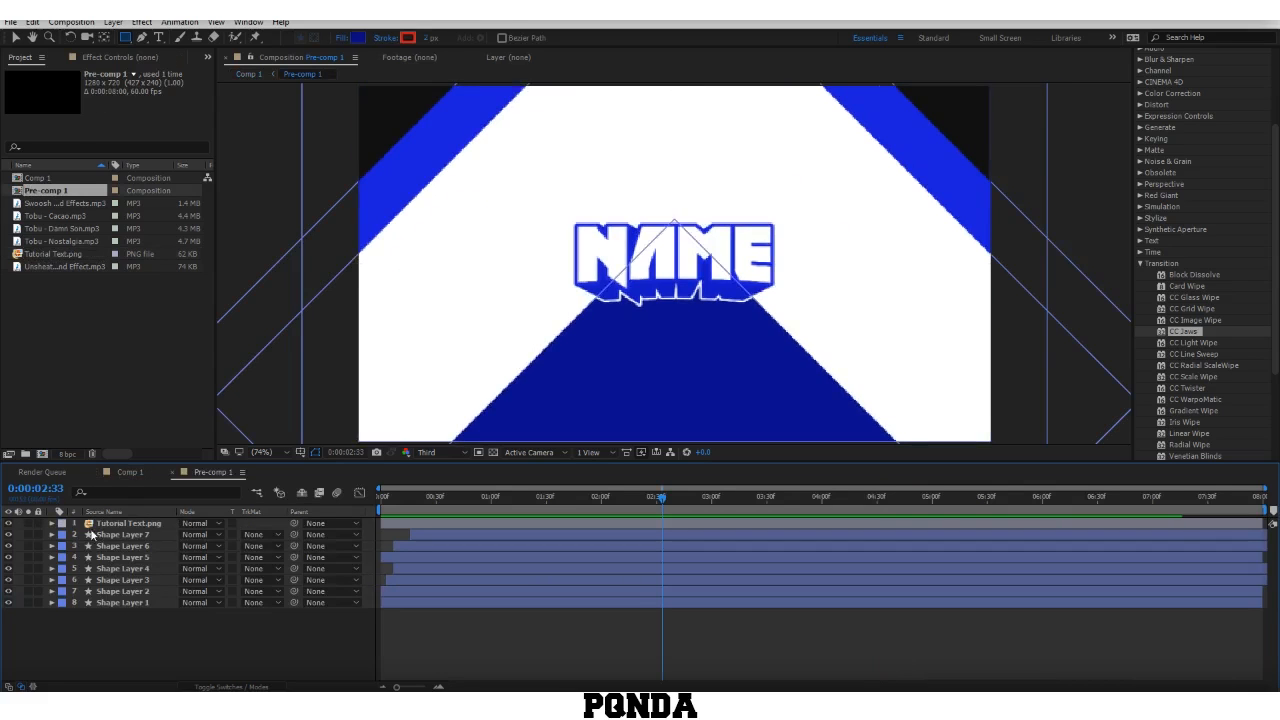
click(97, 524)
key(s)
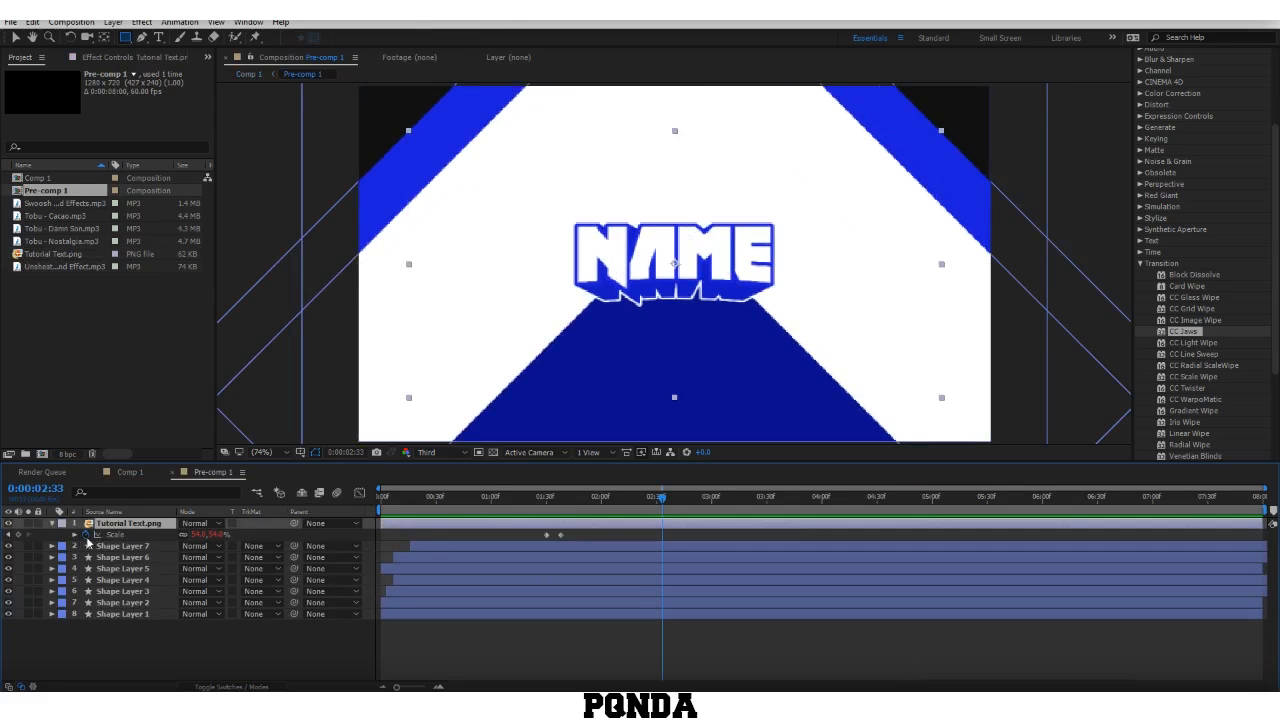
click(19, 536)
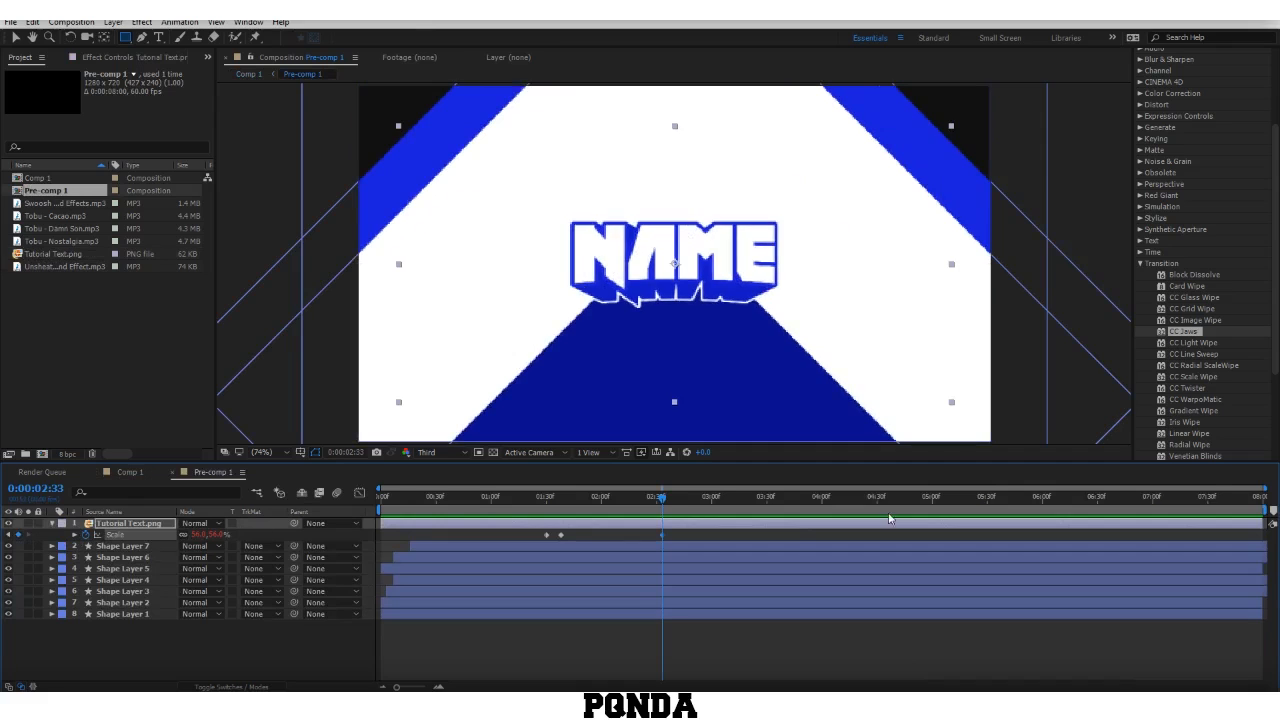
click(879, 502)
drag(879, 502, 877, 503)
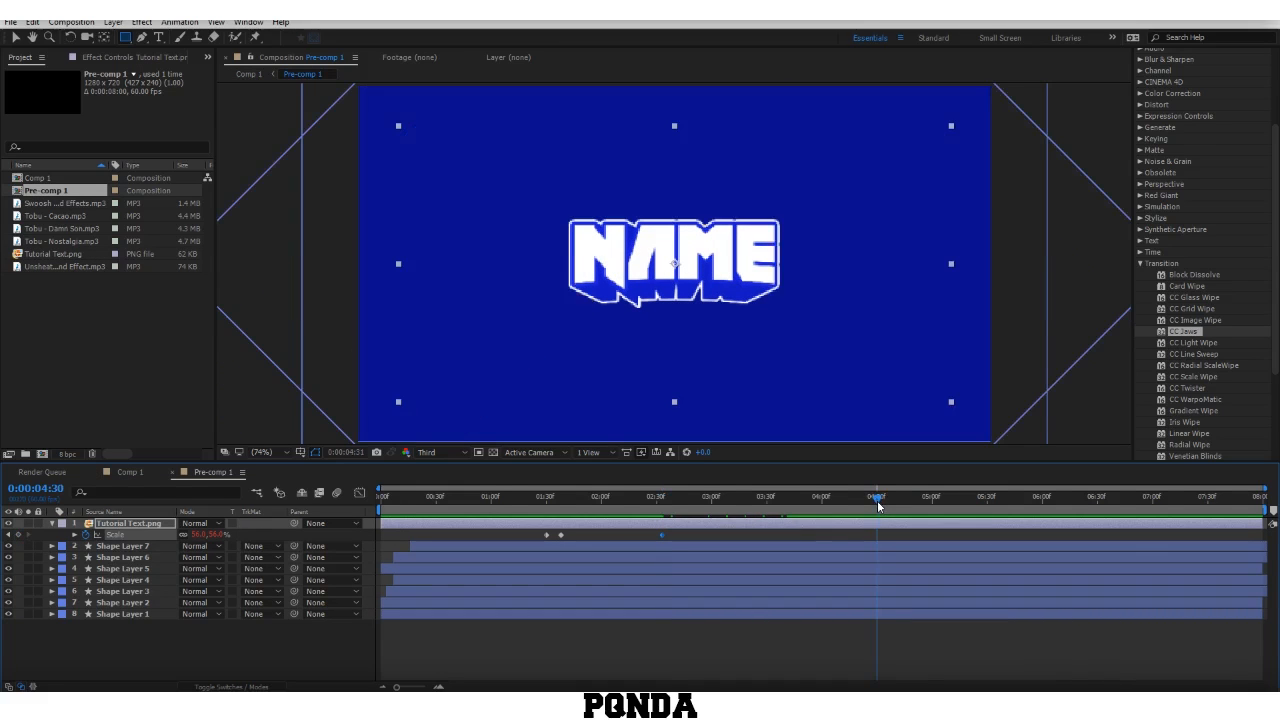
drag(193, 534, 338, 530)
drag(912, 532, 646, 545)
key(F9)
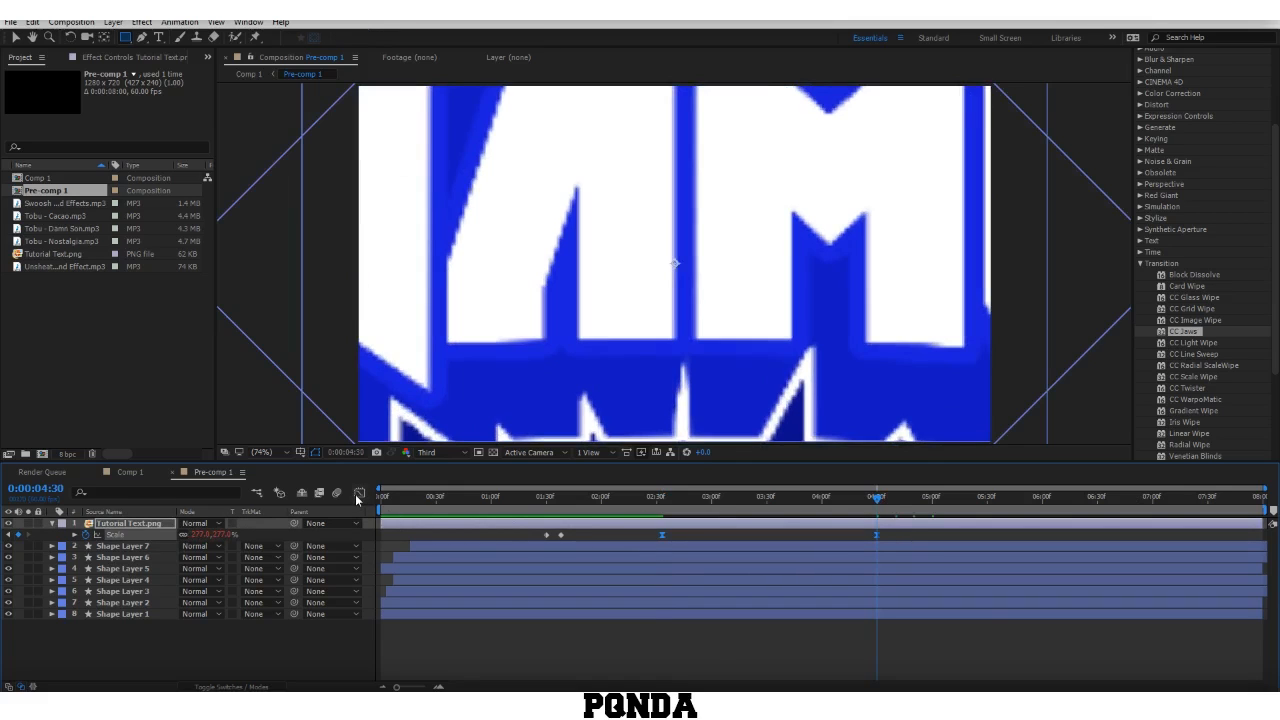
Step: Shift the text's scale speed peak earlier by extending the last keyframe's incoming influence to about 88% in the Graph Editor
click(358, 494)
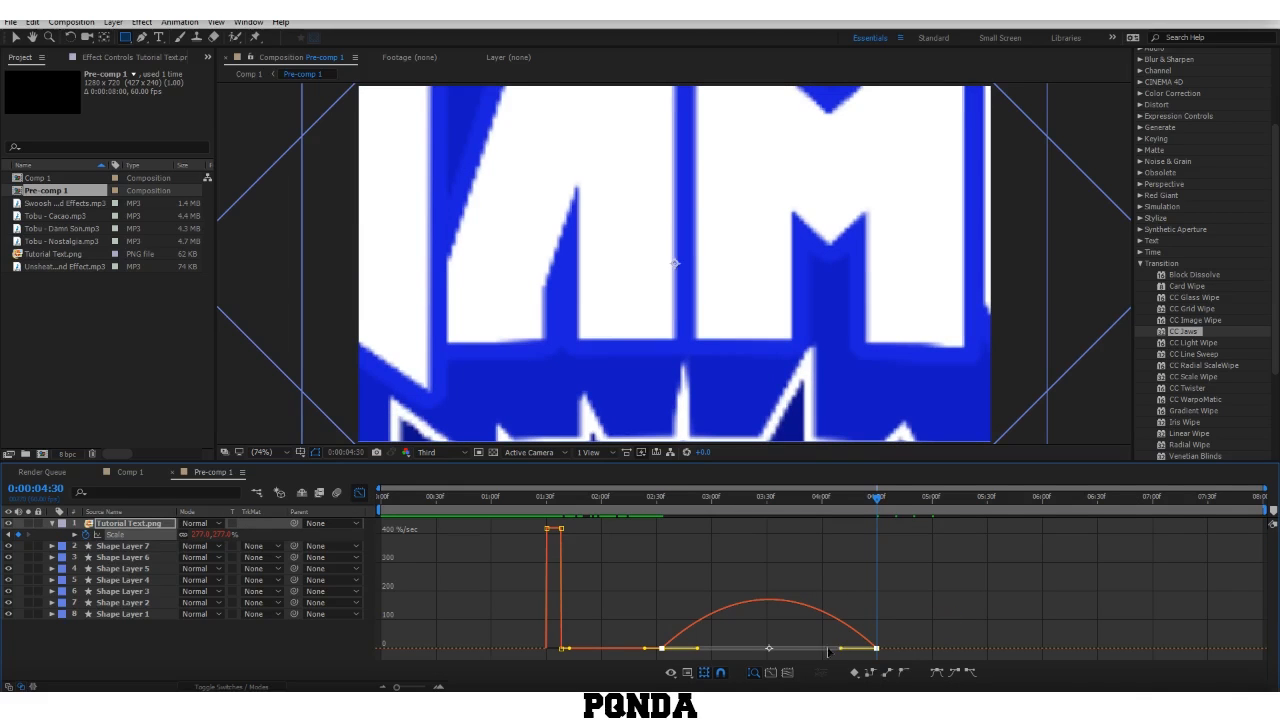
drag(828, 652, 780, 654)
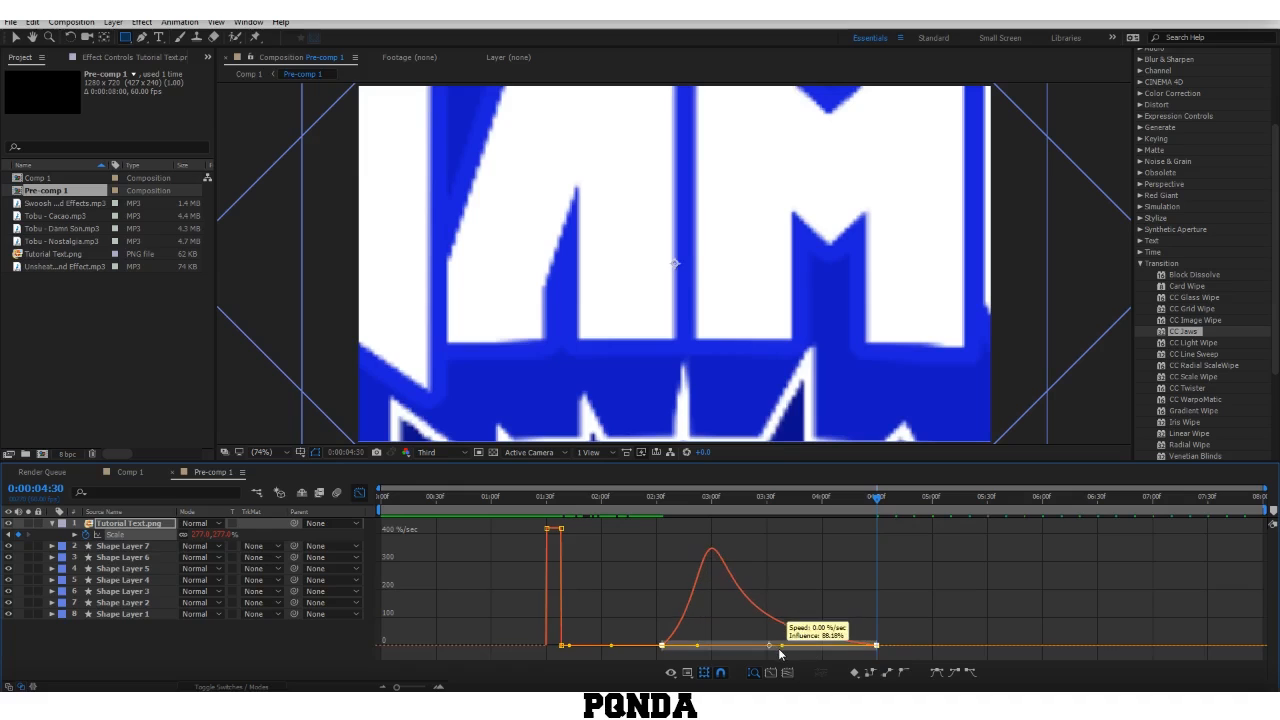
key(shift+F3)
click(782, 634)
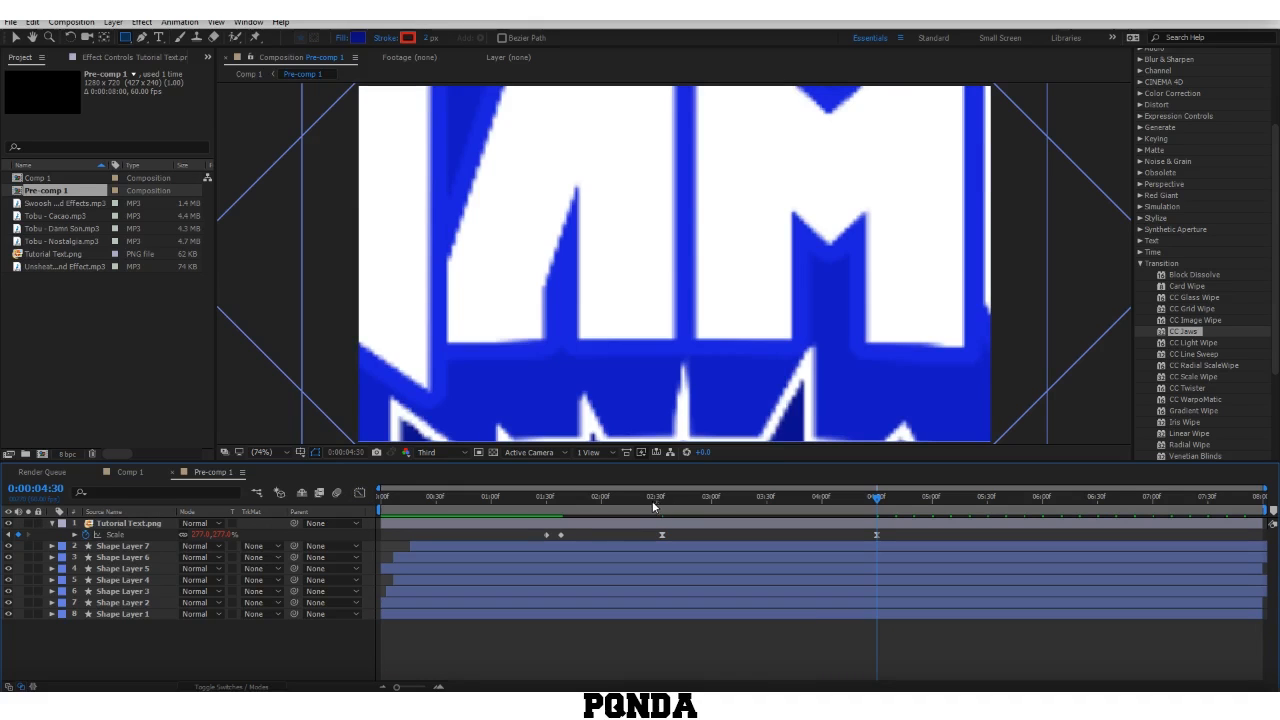
Step: Return to Comp 1 and preview the intro from the beginning with the enlarging name text
click(129, 471)
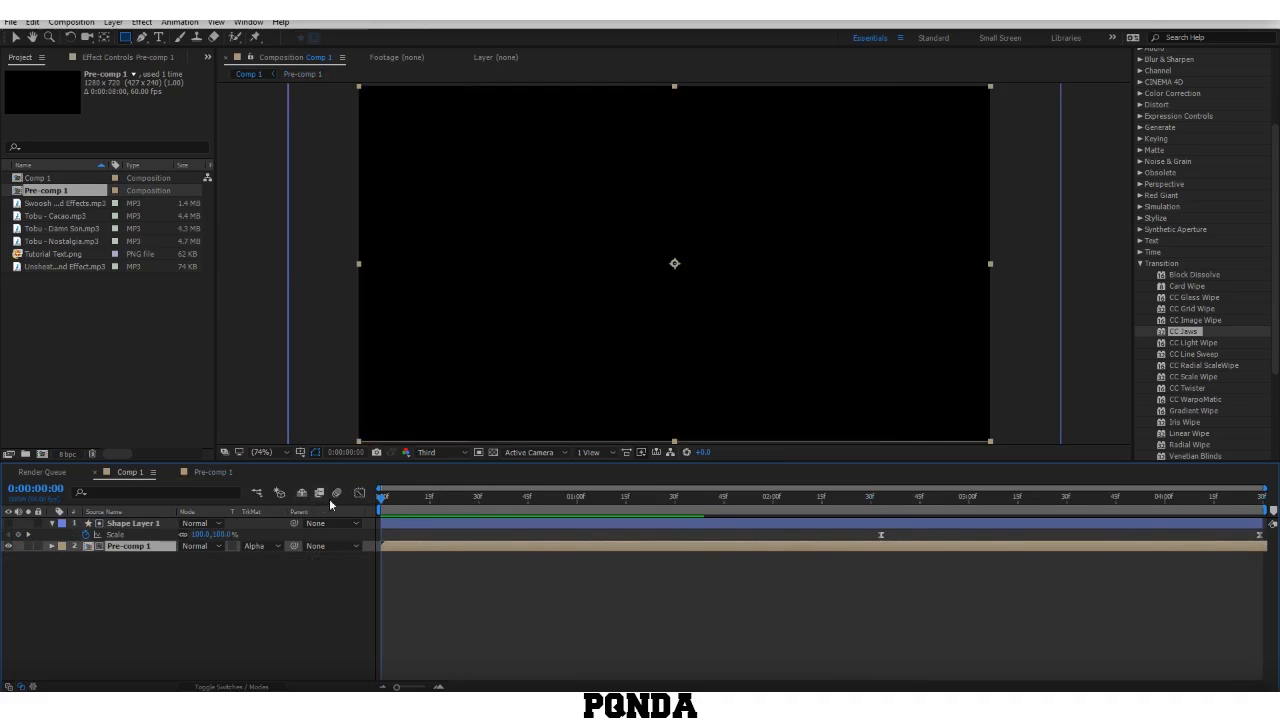
key(space)
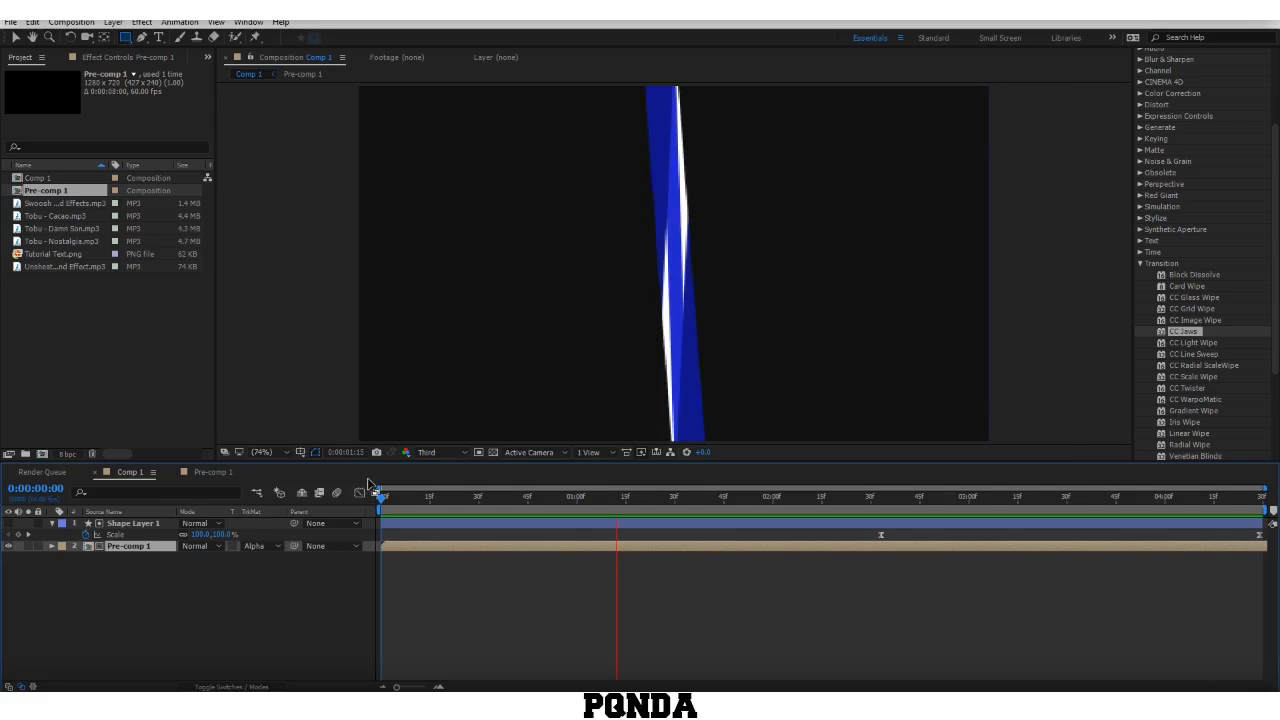
key(space)
click(480, 610)
Step: Collapse the layer properties and enable motion blur on both Shape Layer 1 and Pre-comp 1
key(u)
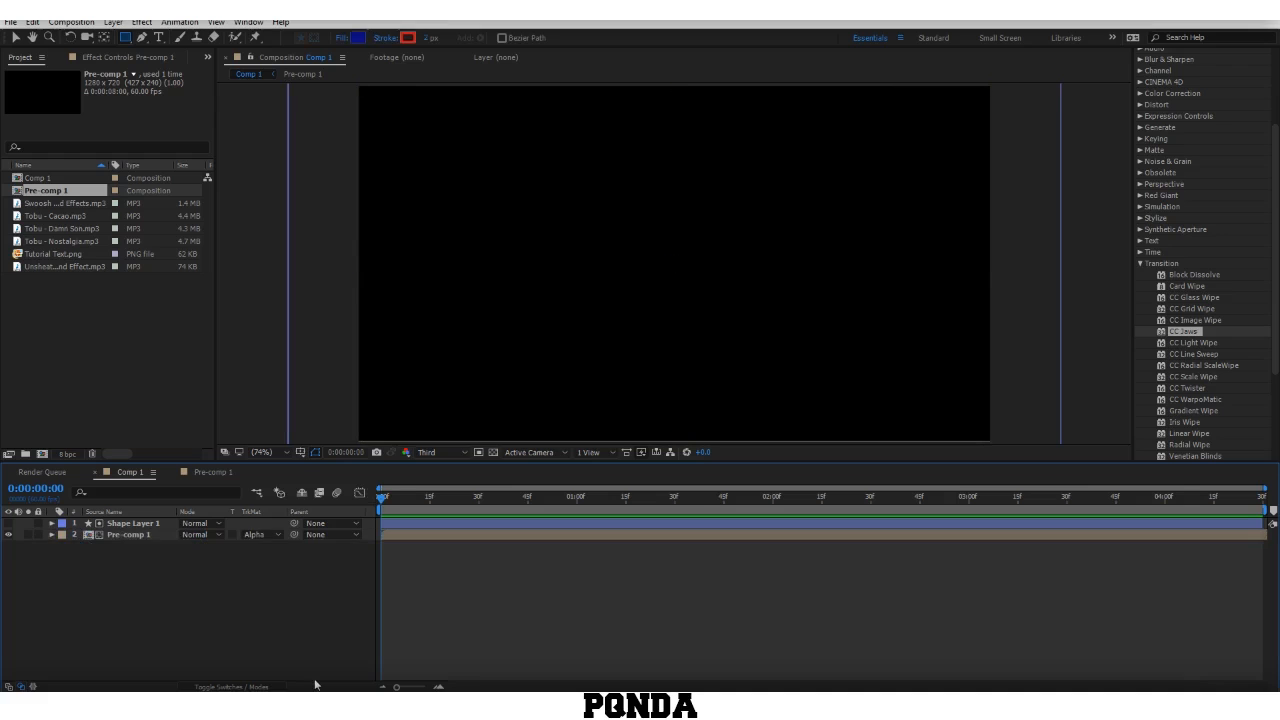
click(258, 686)
key(ctrl+a)
click(231, 536)
click(236, 568)
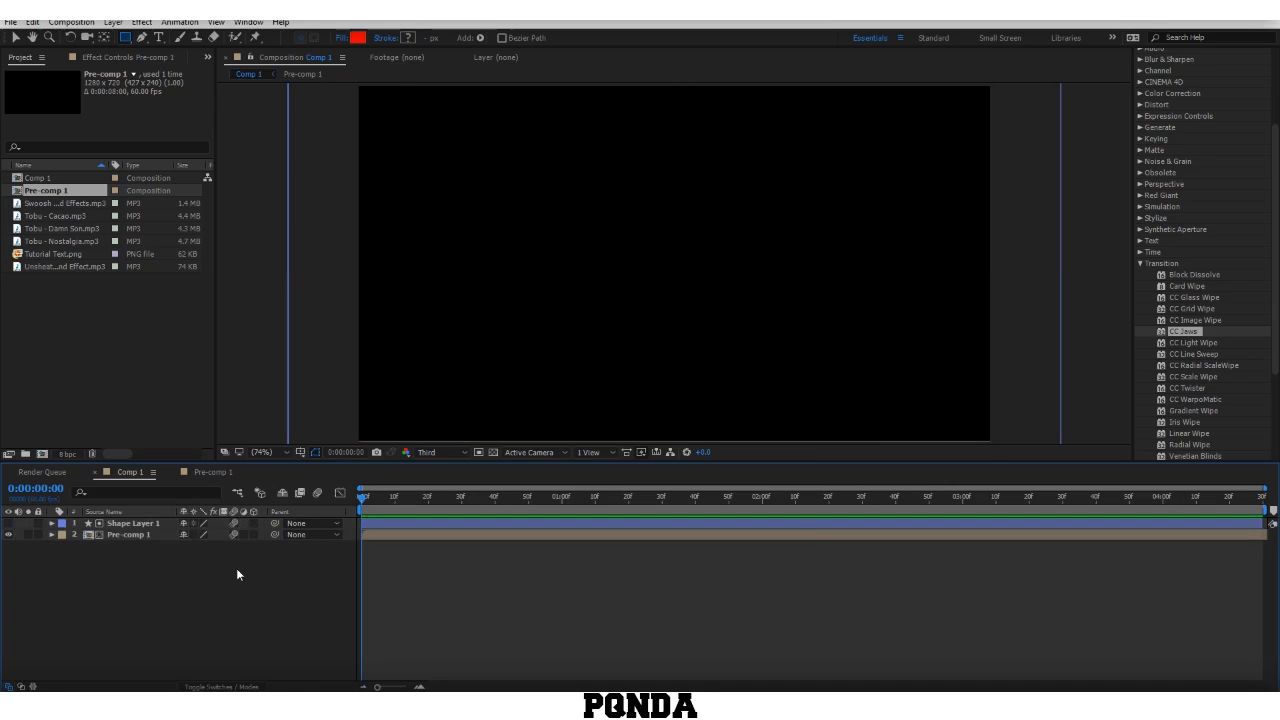
Step: Add a Gradient Overlay layer style to Shape Layer 1 at 0:00:02:15 and expand its settings
click(813, 496)
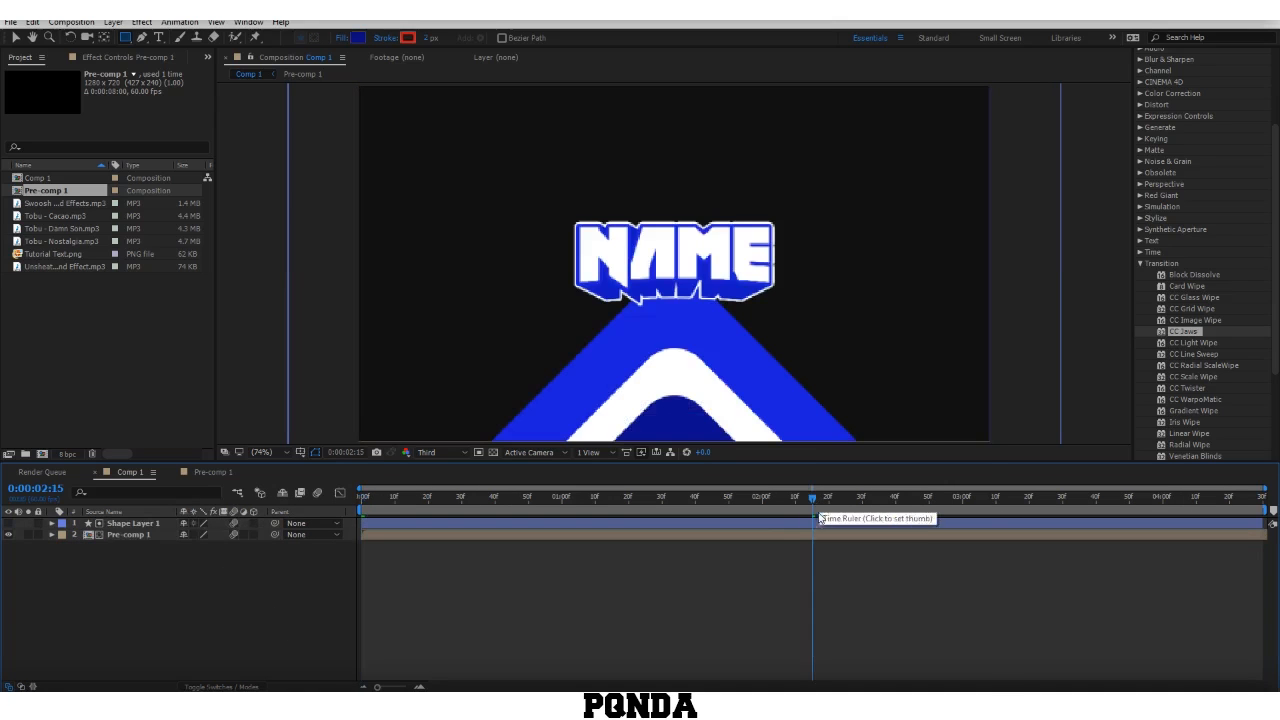
right_click(817, 528)
mouse_move(882, 323)
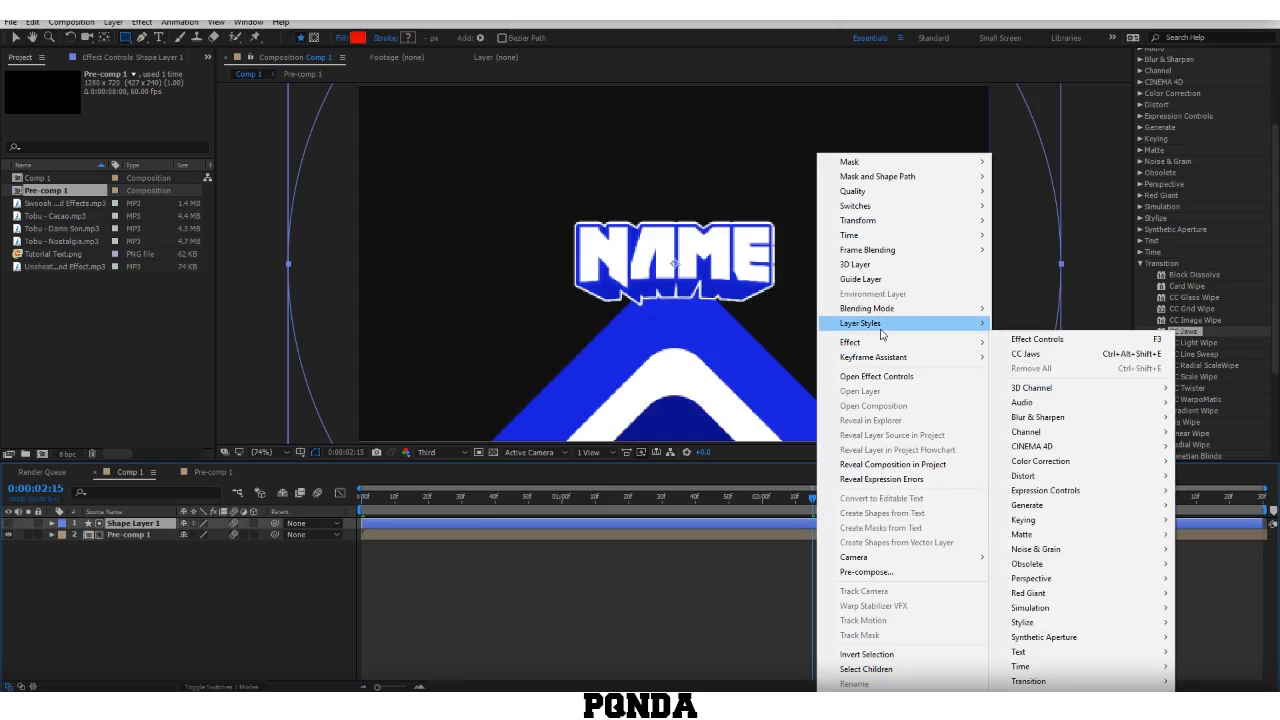
click(1040, 474)
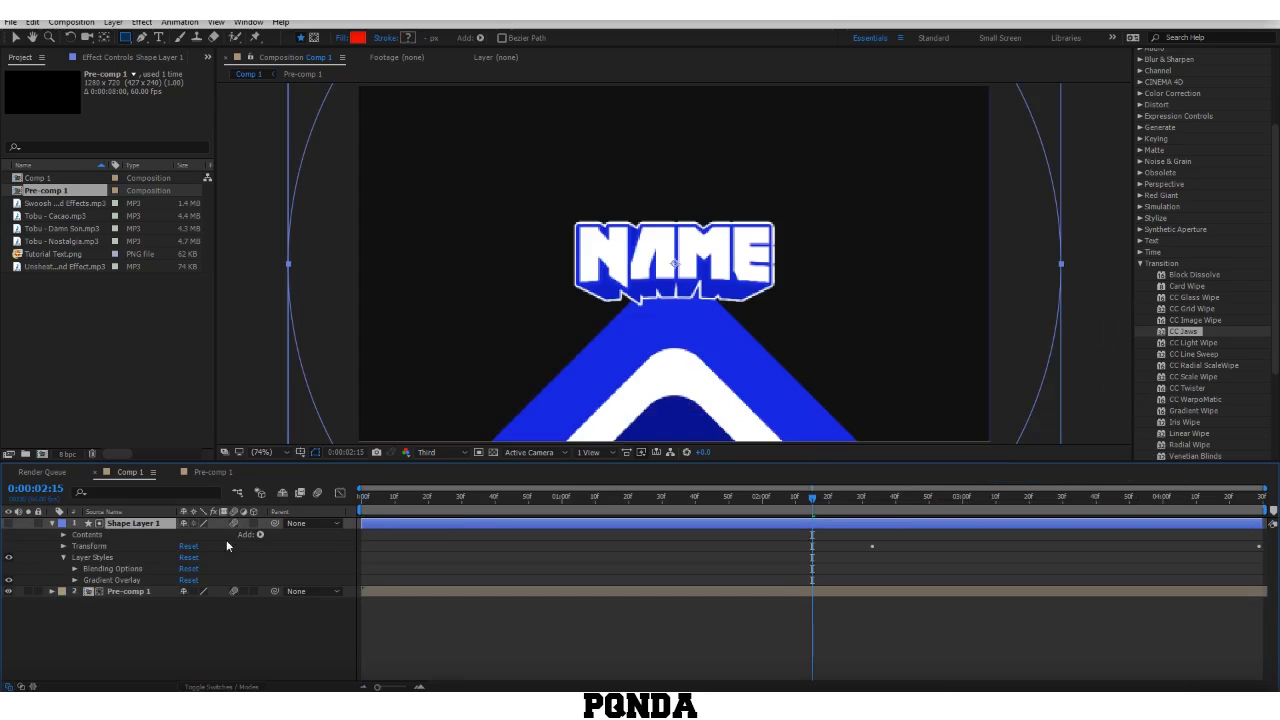
click(76, 581)
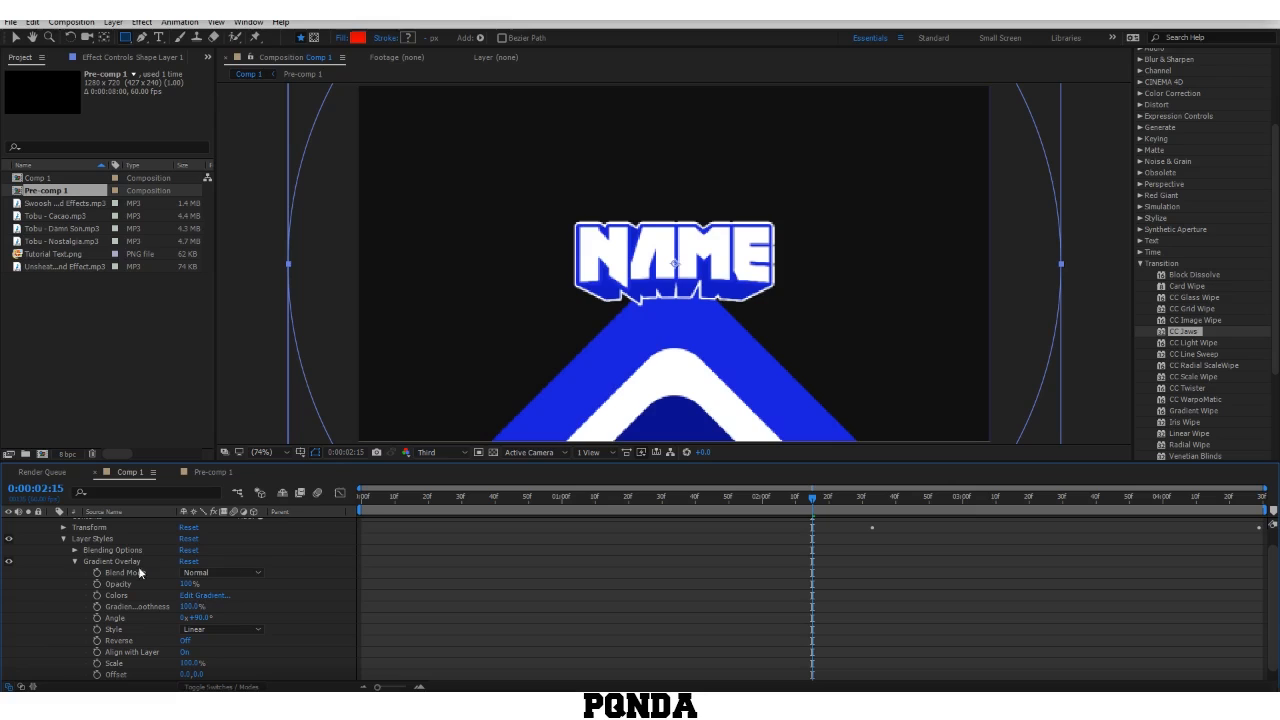
scroll(140, 592, up, 1)
Step: Move the Gradient Overlay style from Shape Layer 1 to Pre-comp 1
click(118, 590)
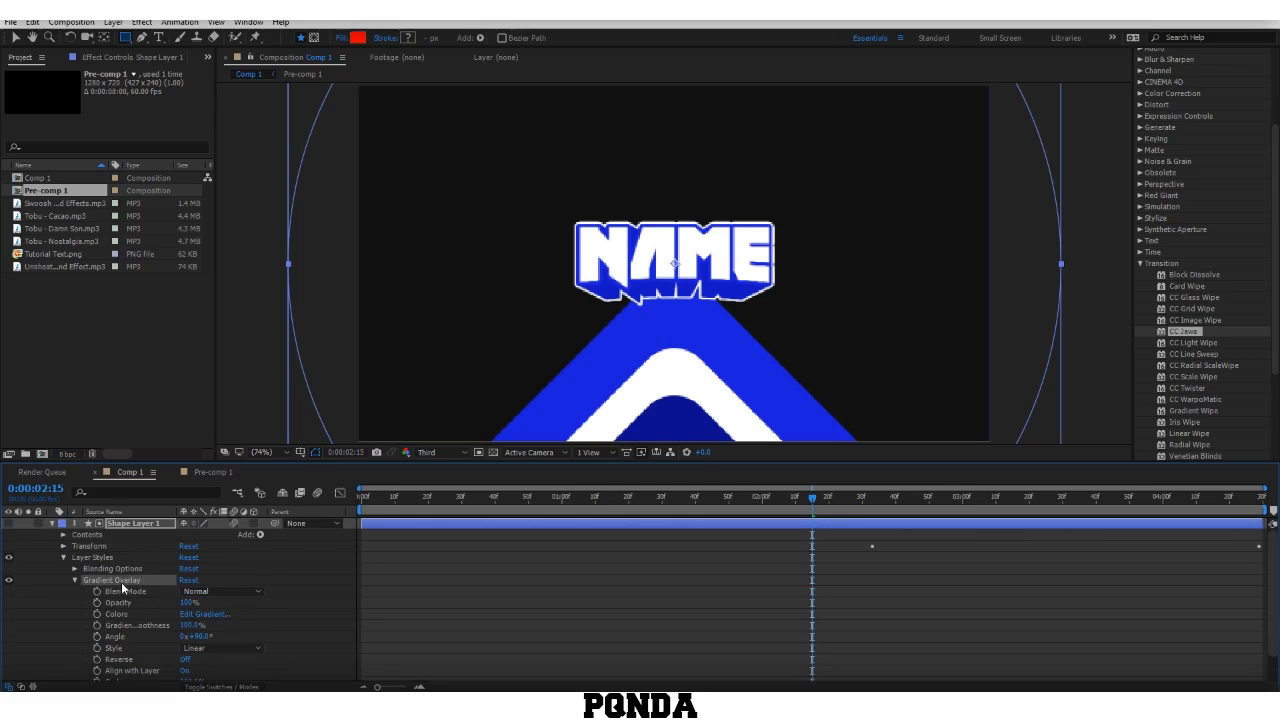
key(Delete)
click(113, 582)
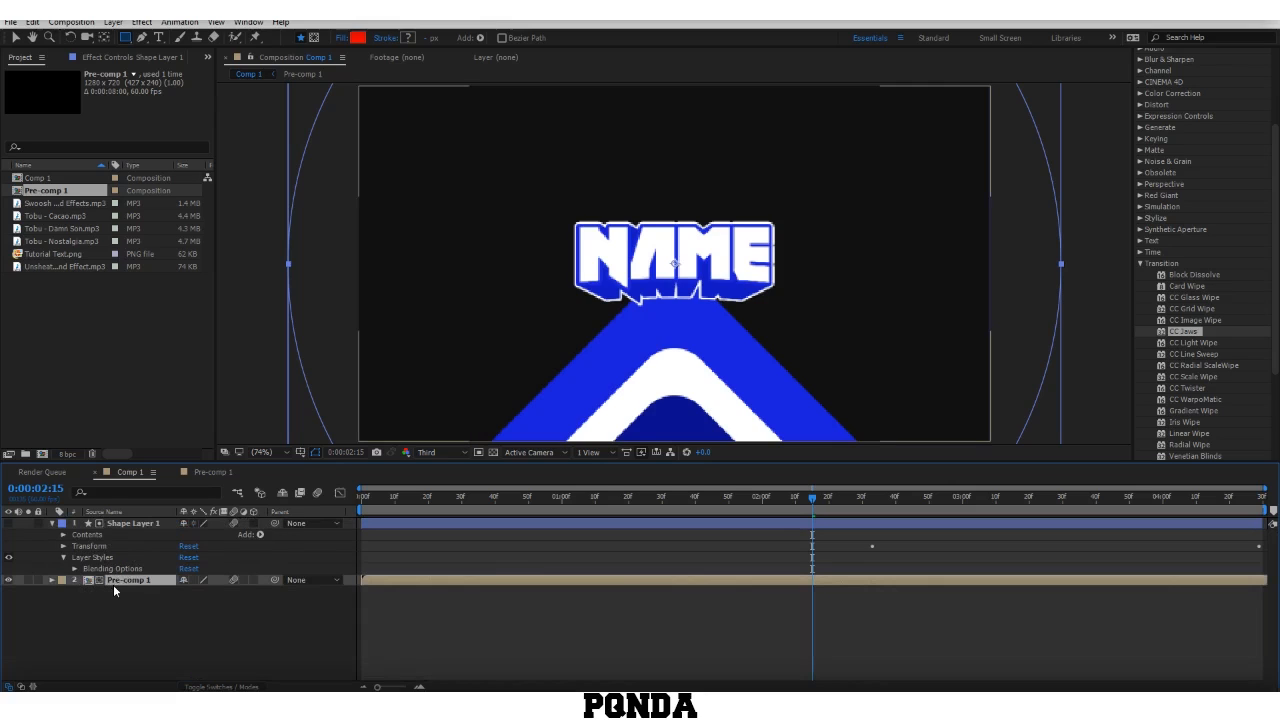
key(ctrl+v)
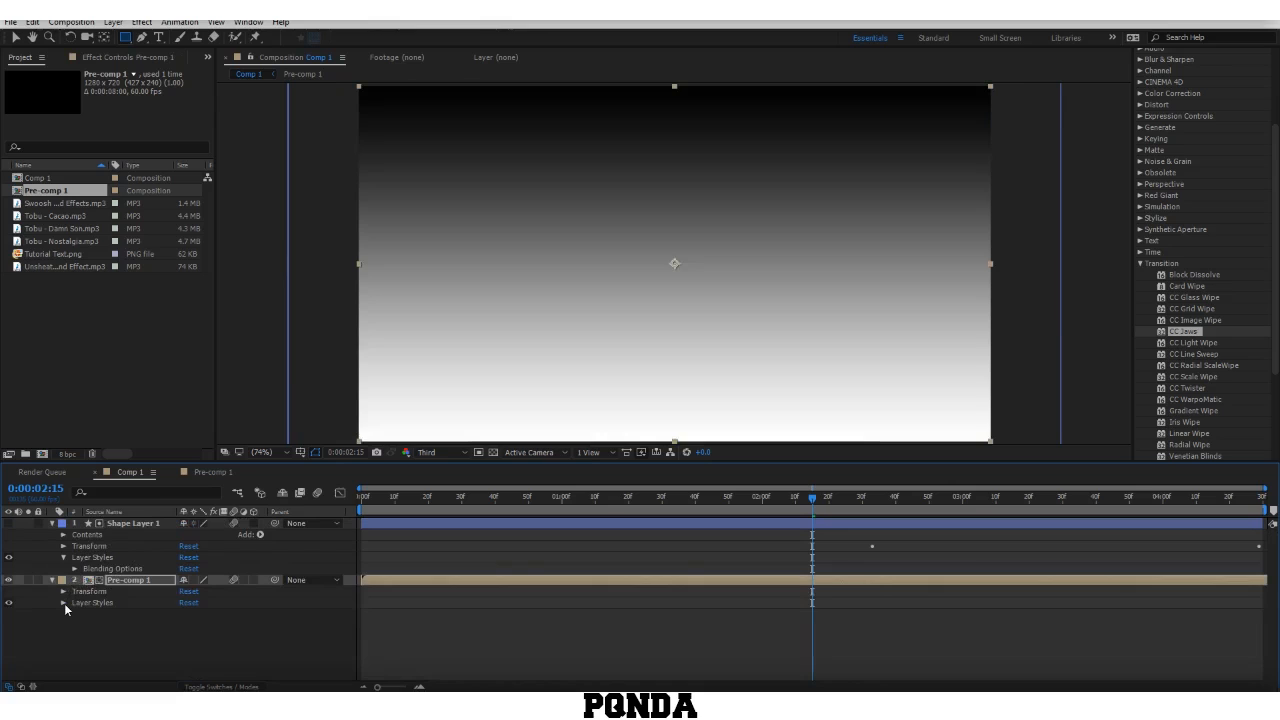
Step: Set the Gradient Overlay on Pre-comp 1 to a -90° angle and the Overlay blend mode
click(63, 602)
click(75, 614)
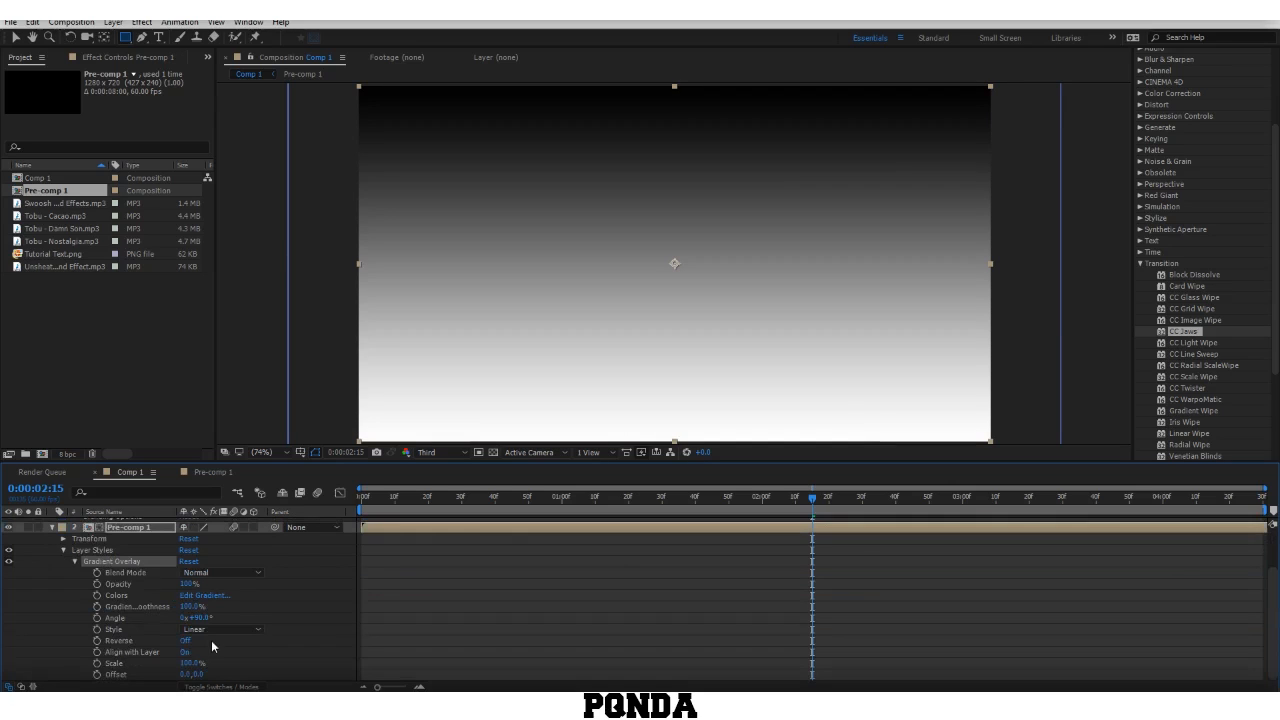
click(196, 617)
text(-90)
key(Return)
click(222, 573)
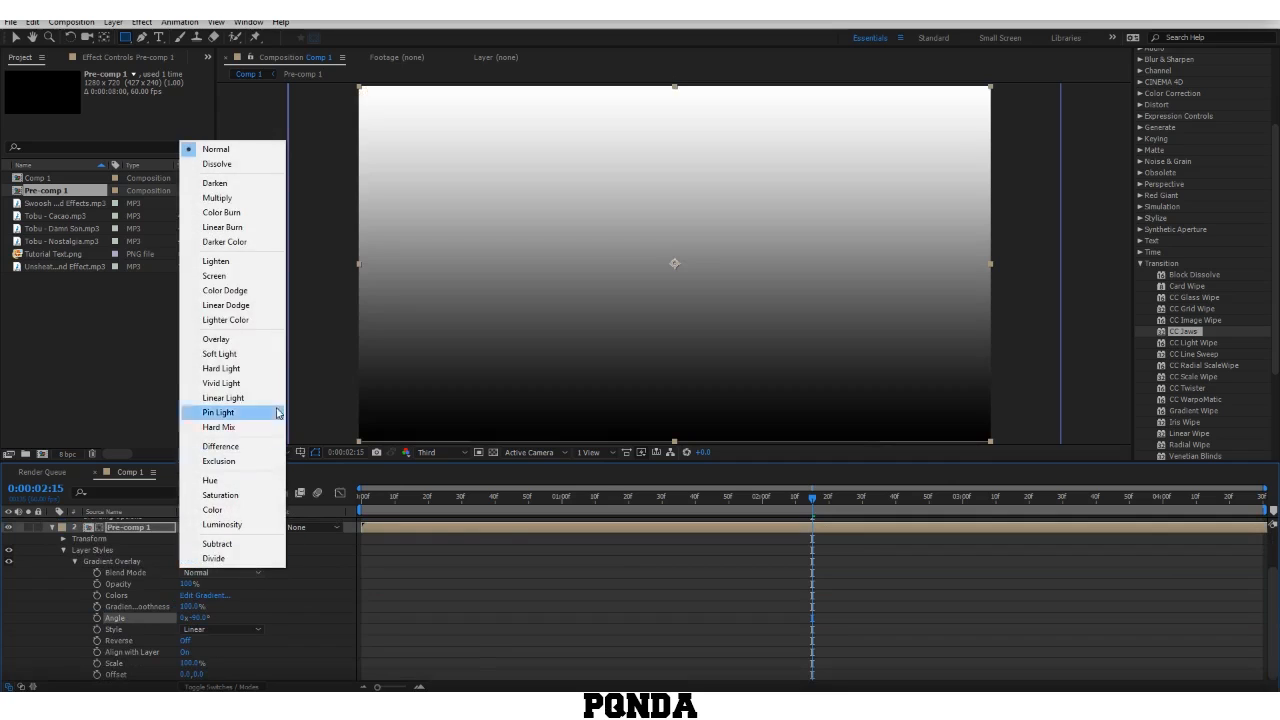
click(246, 340)
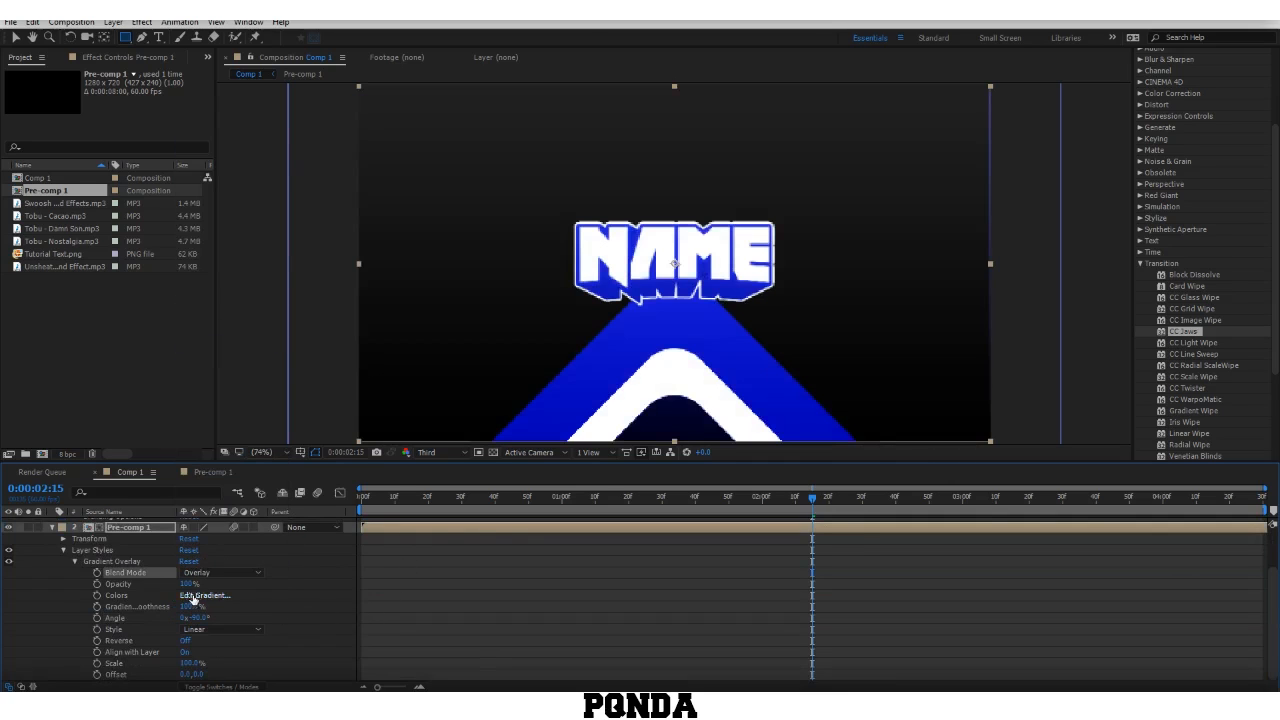
Step: Reduce the Gradient Overlay's opacity to 15% and collapse Pre-comp 1's properties
click(190, 584)
text(15)
key(Return)
key(u)
click(338, 603)
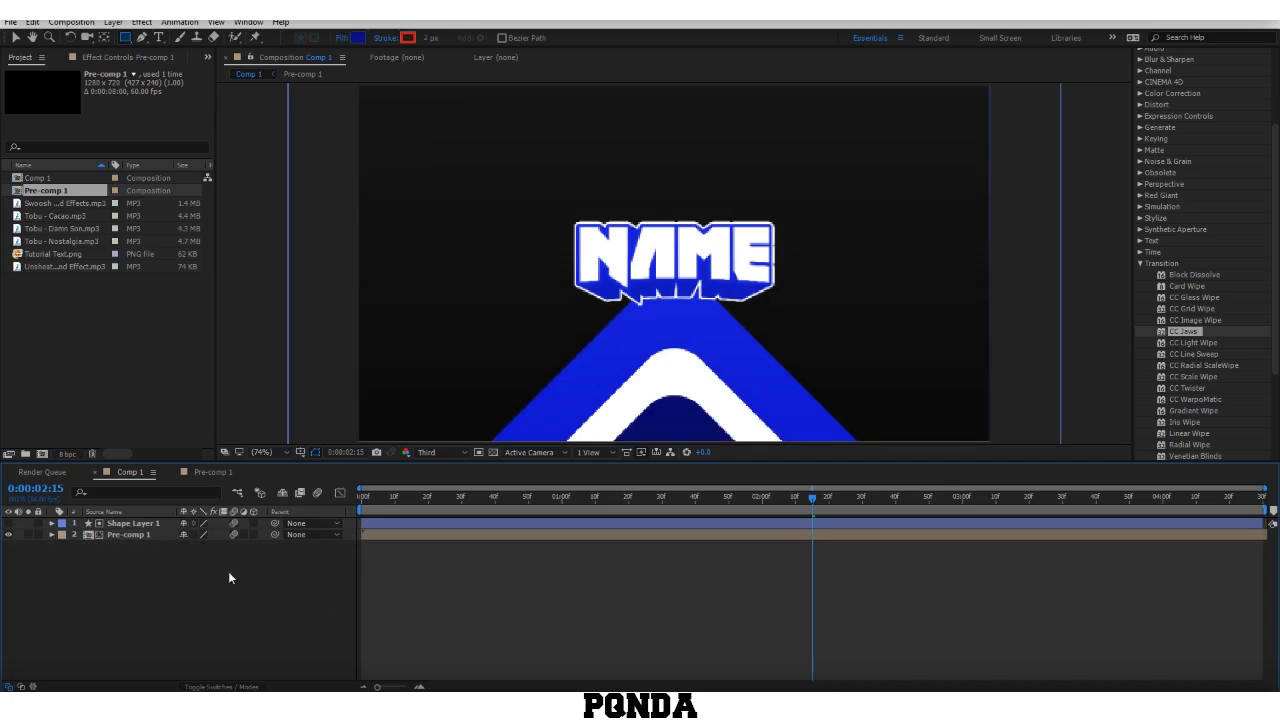
Step: Find the CC Vignette effect, apply it to Pre-comp 1, and set its Amount to 71
scroll(1191, 118, up, 3)
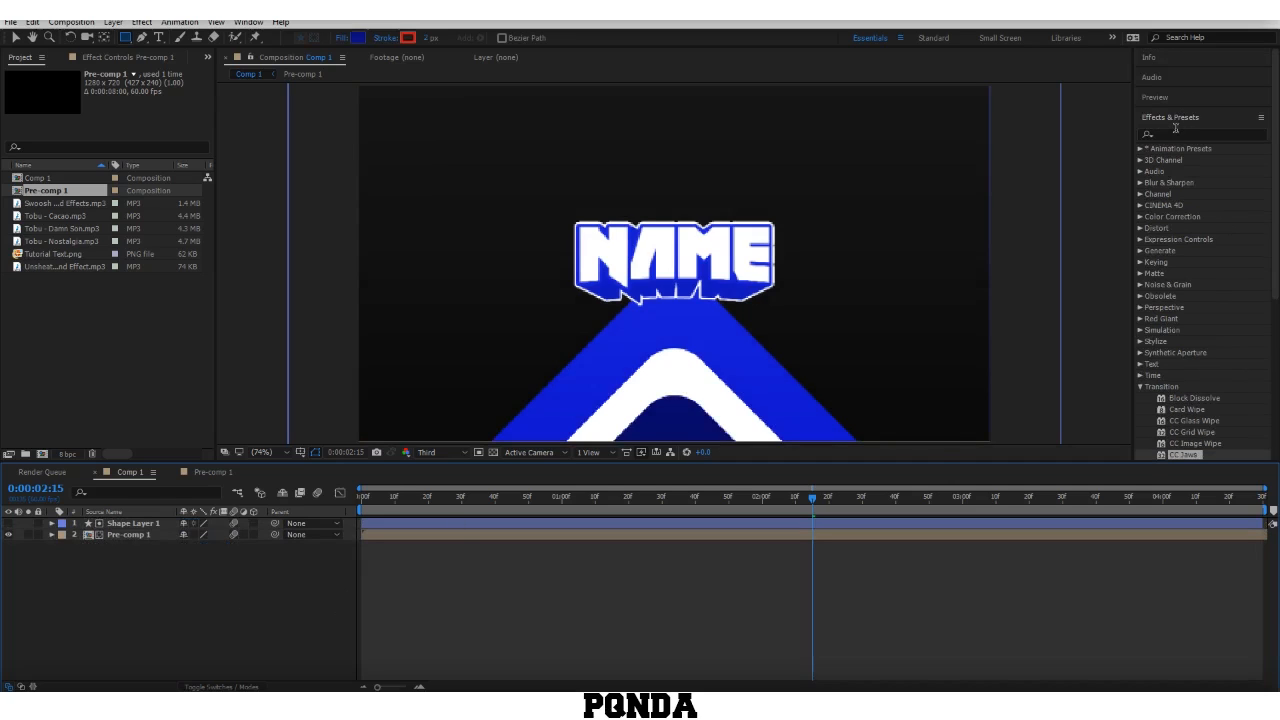
click(1176, 128)
click(1176, 132)
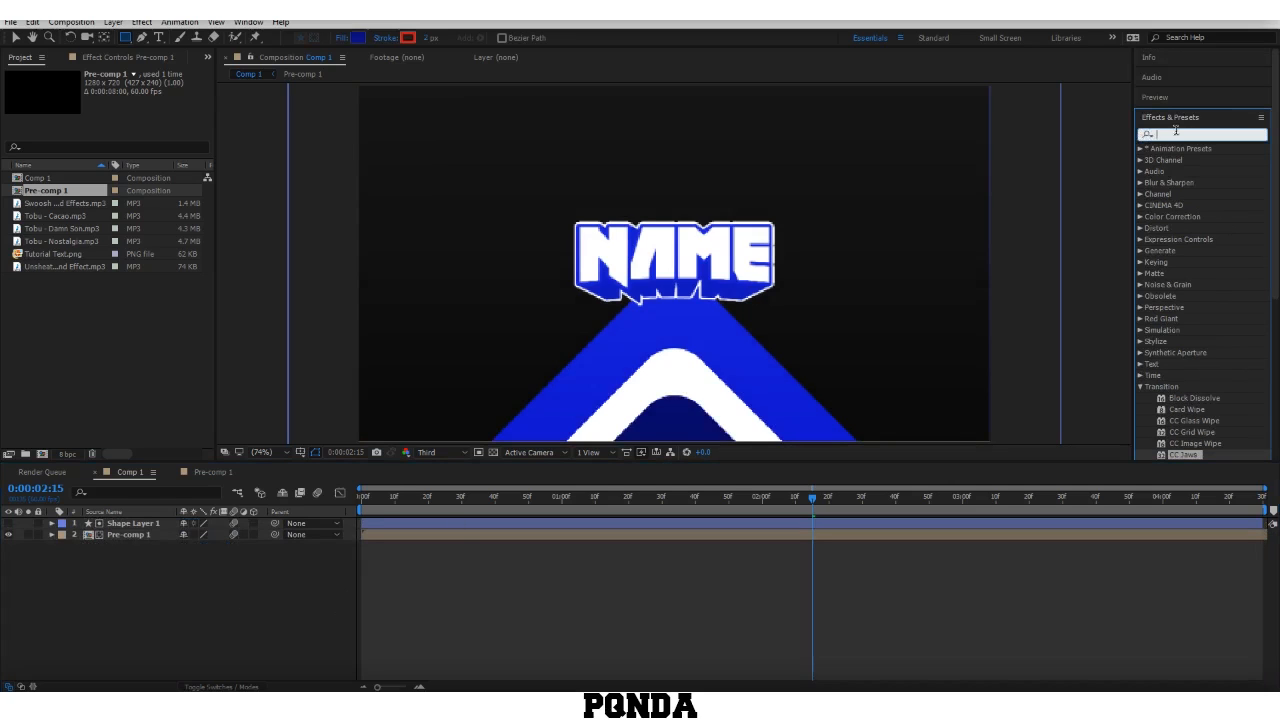
text(vignette)
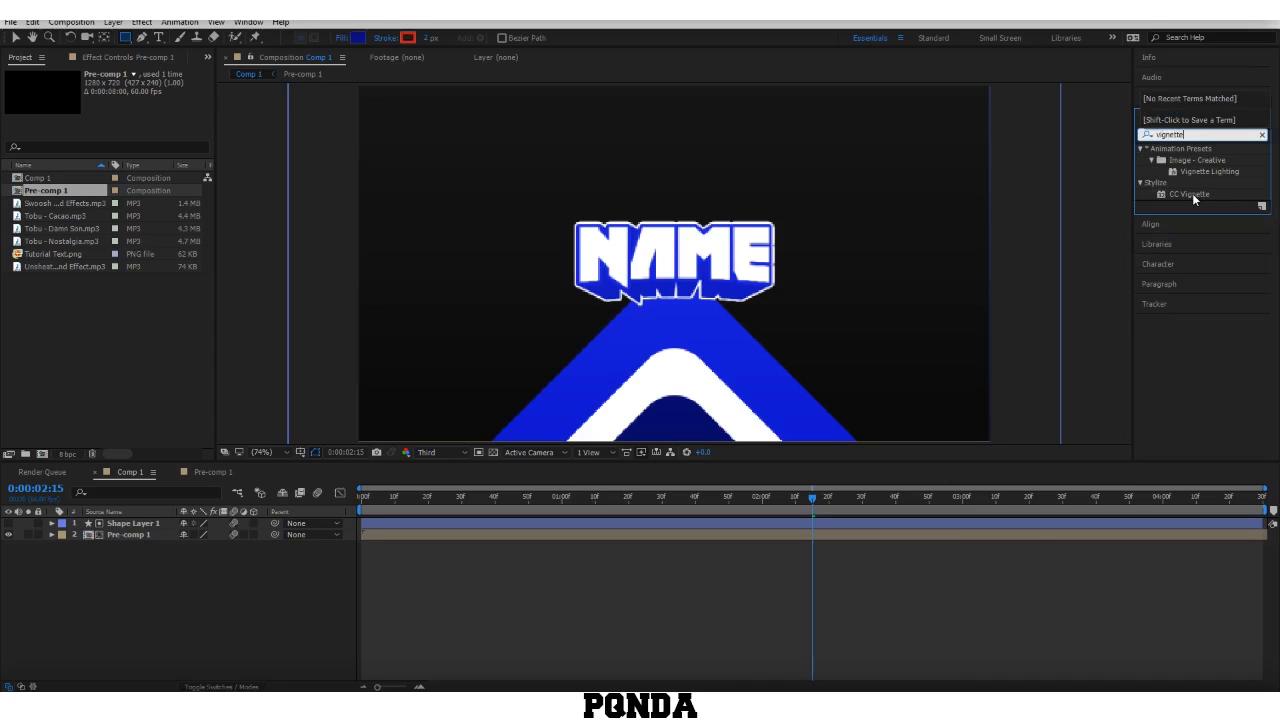
drag(1193, 197, 660, 537)
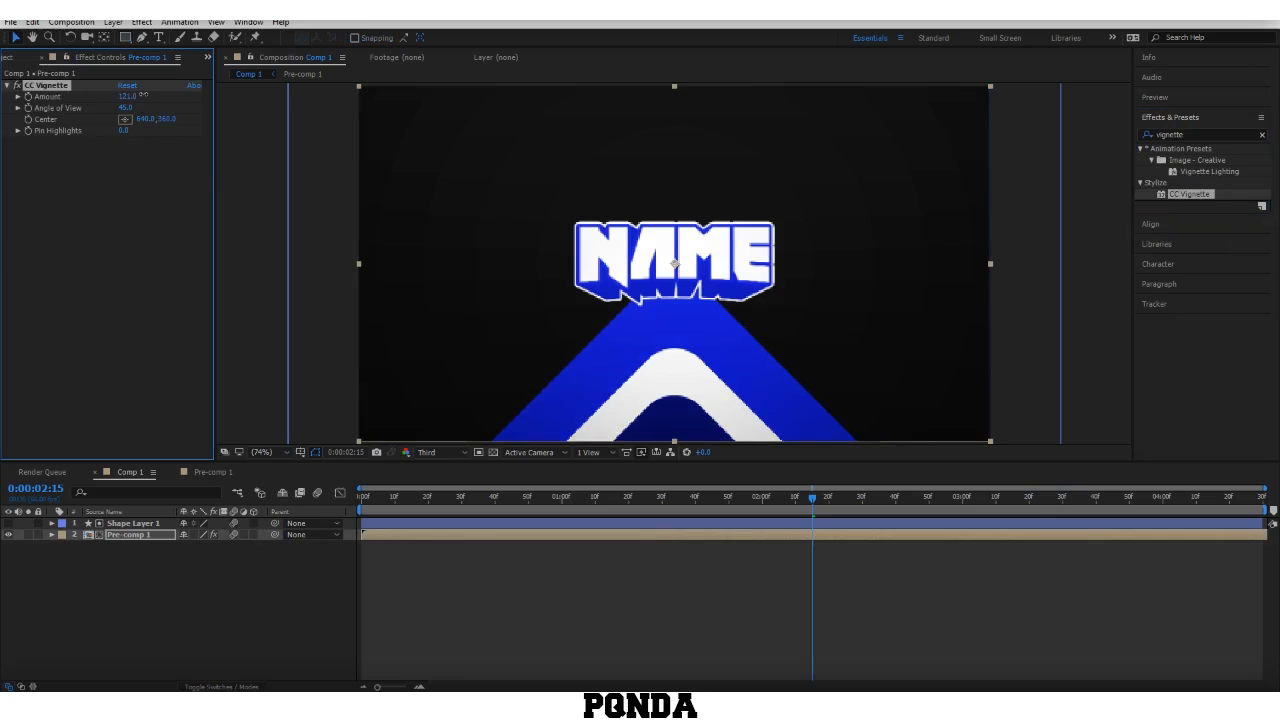
mouse_move(127, 96)
mouse_down()
mouse_move(308, 95)
mouse_move(108, 98)
mouse_up()
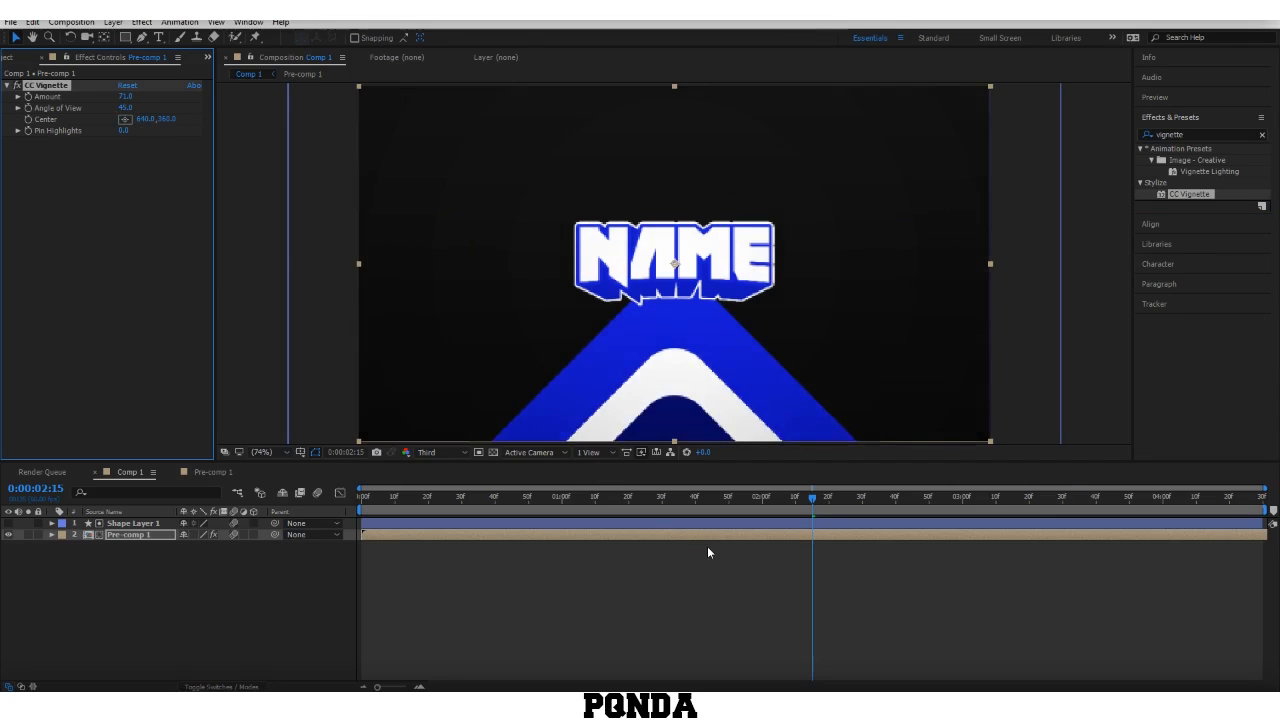
Step: Review the vignette and gradient at several points across the Comp 1 timeline, and return the playhead to the start
click(707, 552)
click(976, 496)
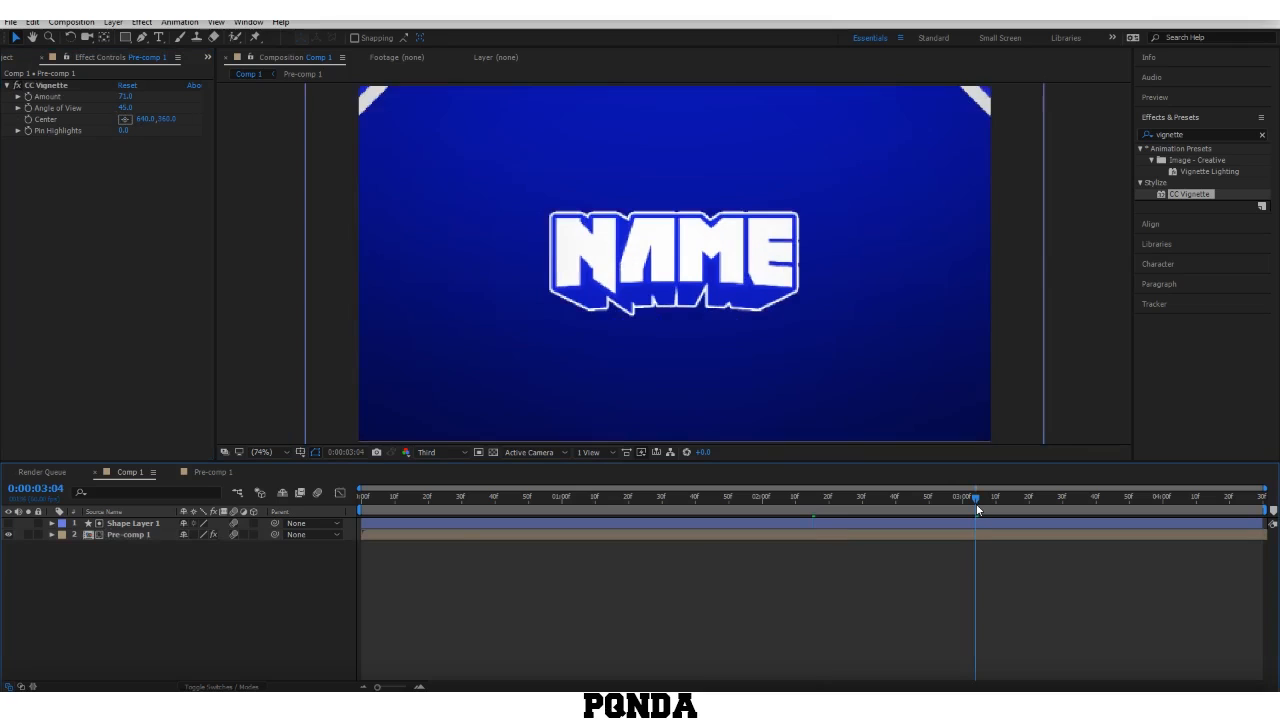
click(471, 506)
click(547, 507)
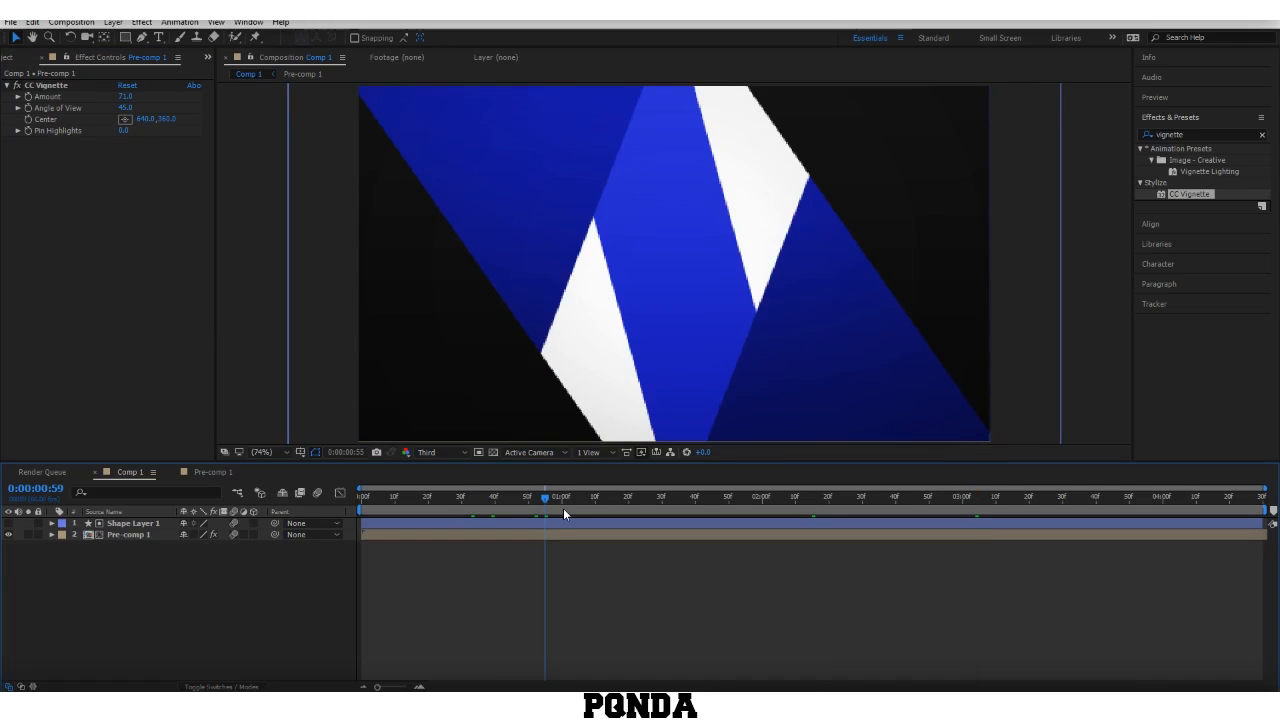
click(877, 507)
key(space)
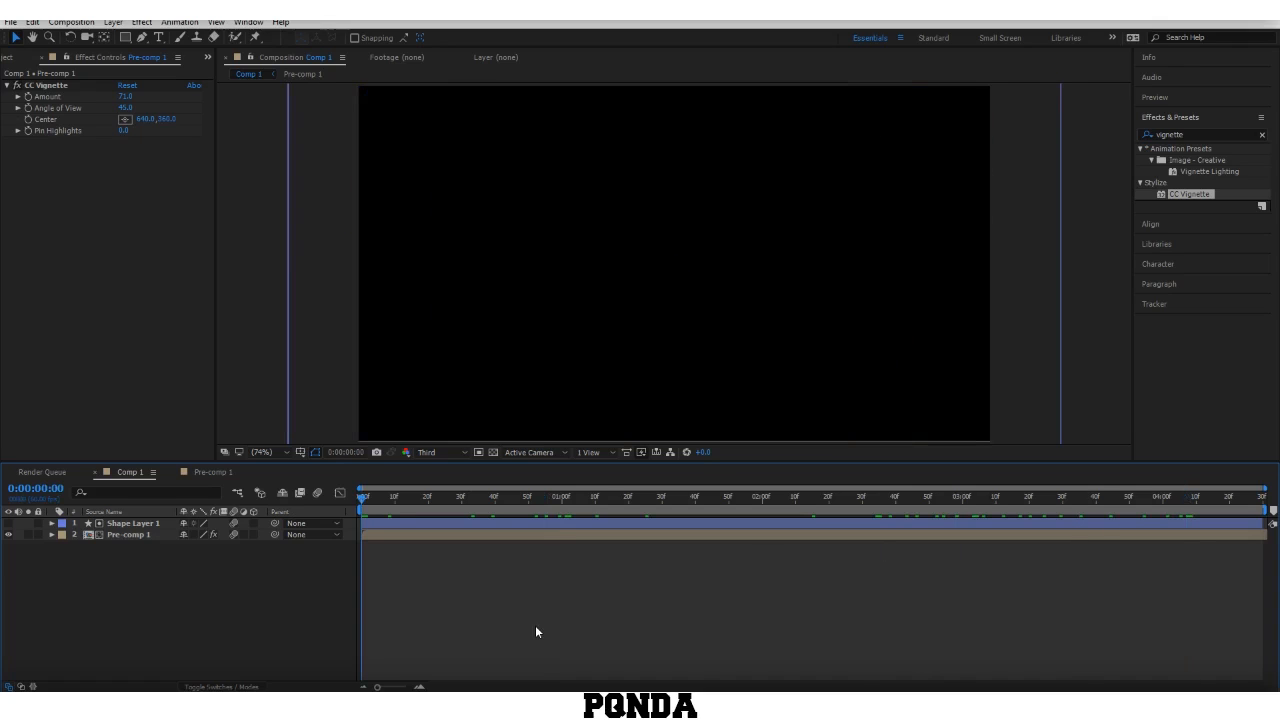
Step: Add the Swoosh sound effects MP3 to Comp 1 below Pre-comp 1 and reveal its audio waveform
click(10, 57)
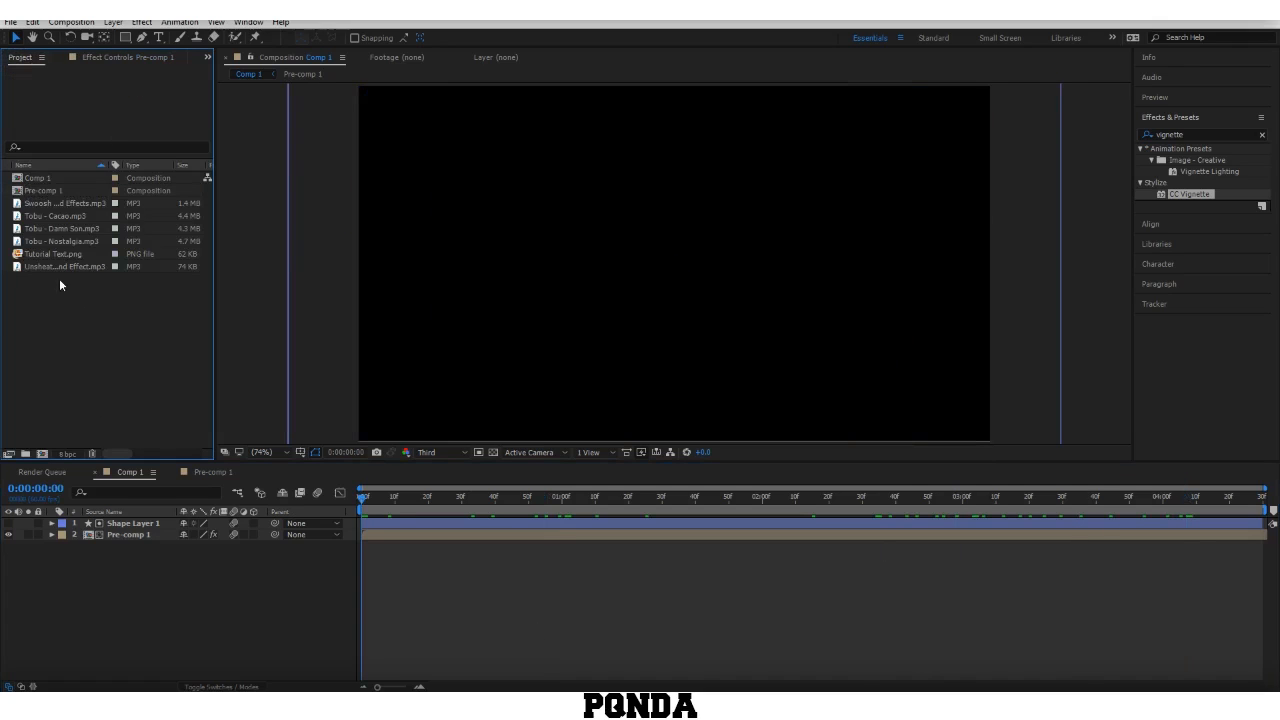
click(49, 204)
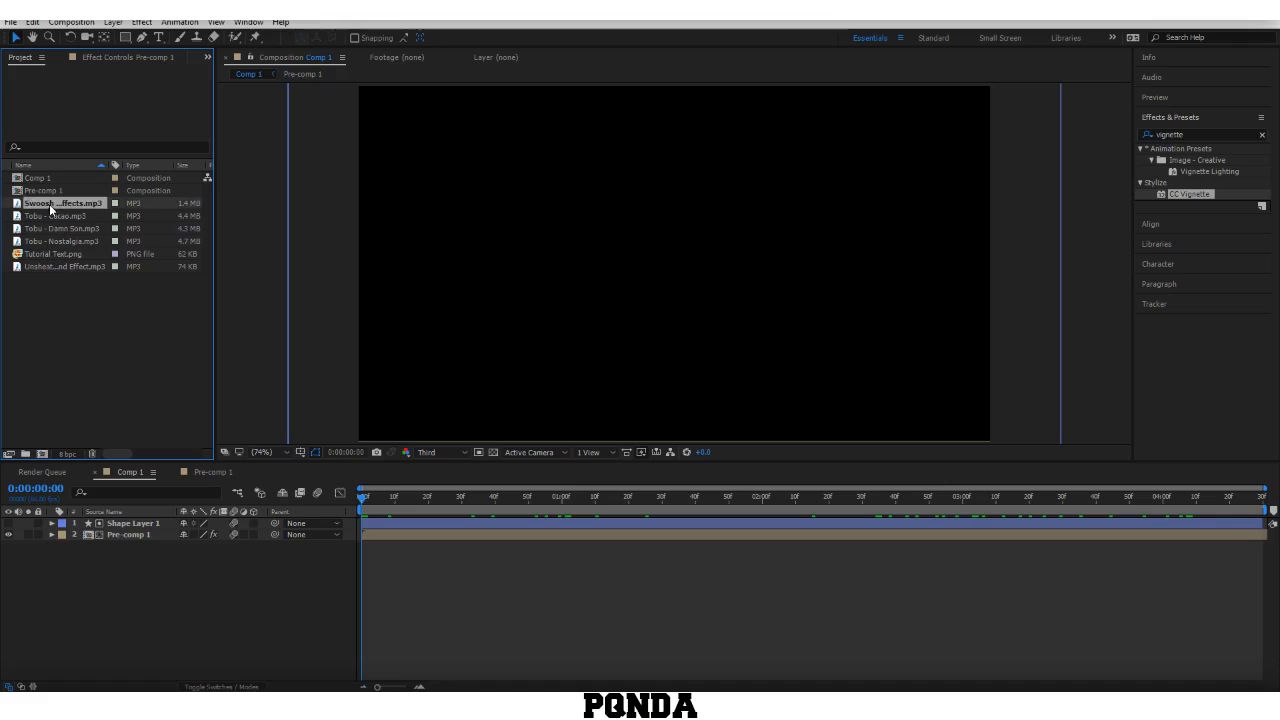
drag(49, 204, 388, 587)
key(l)
key(l)
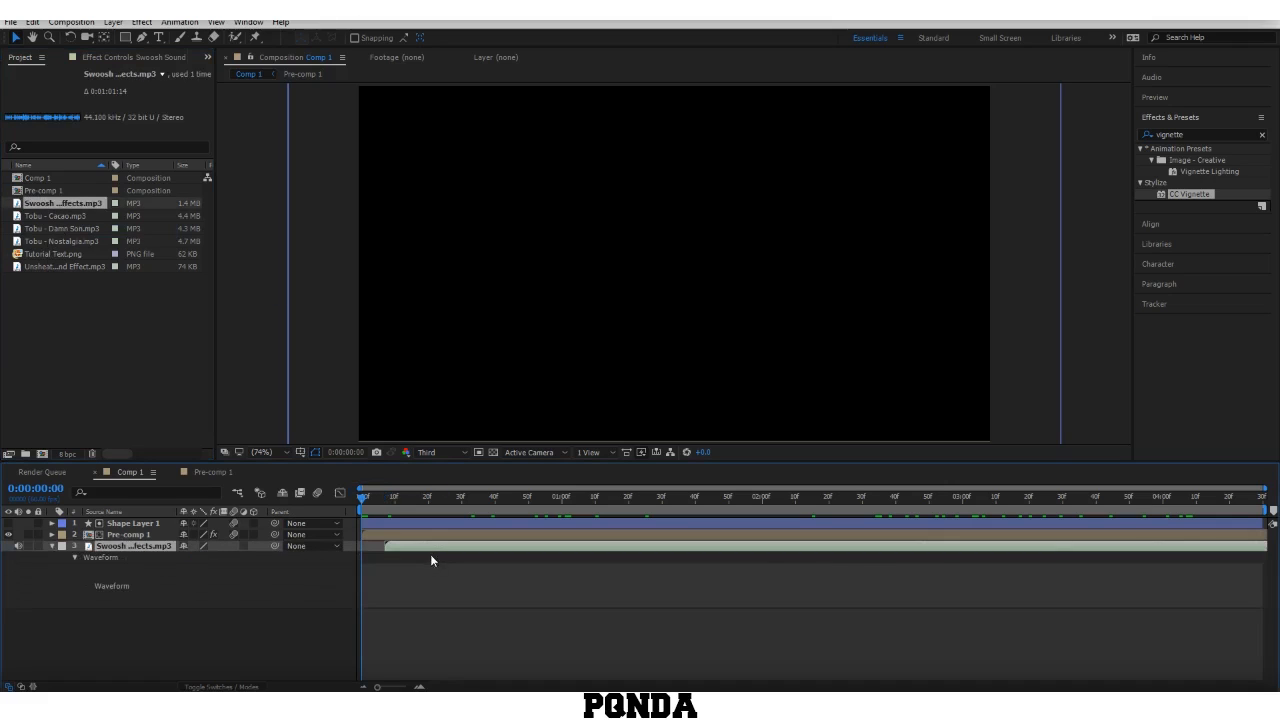
Step: Shift the Swoosh layer to start at about 0:00:01:22, aligning its peak with the closing circle, and preview the sound from 0:00:02:41
drag(442, 546, 643, 537)
click(1047, 512)
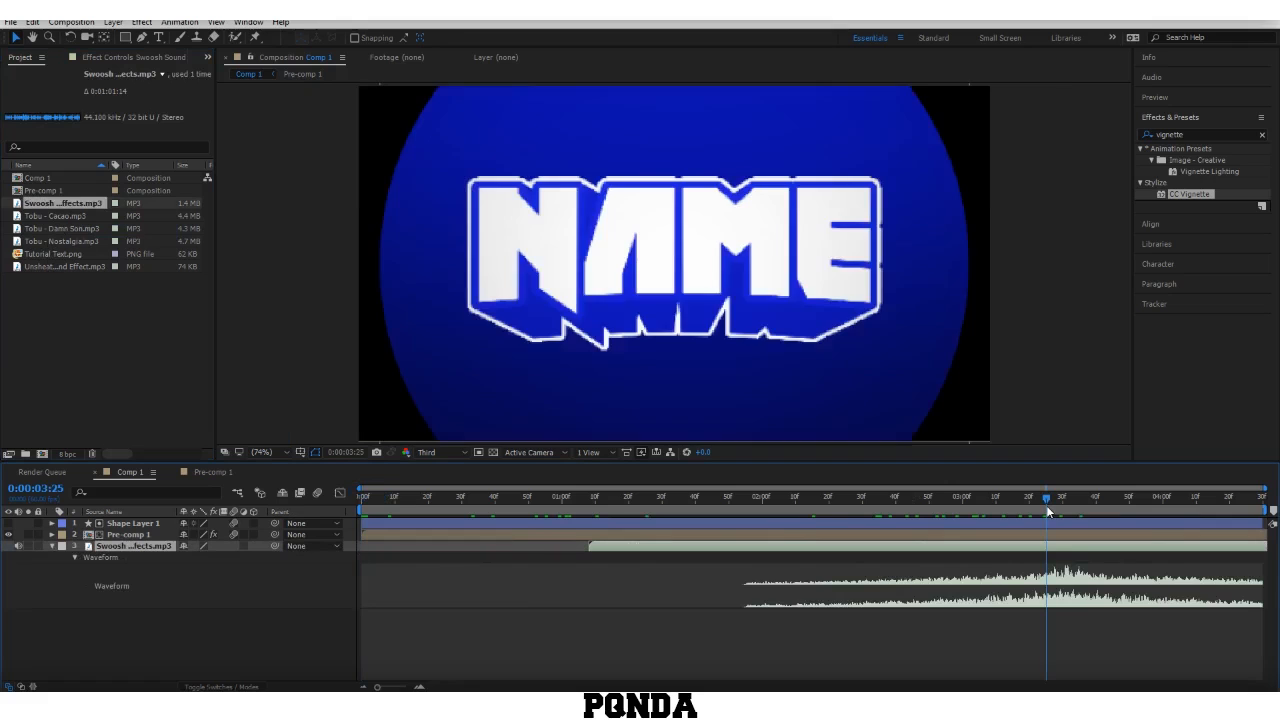
drag(1047, 505, 896, 515)
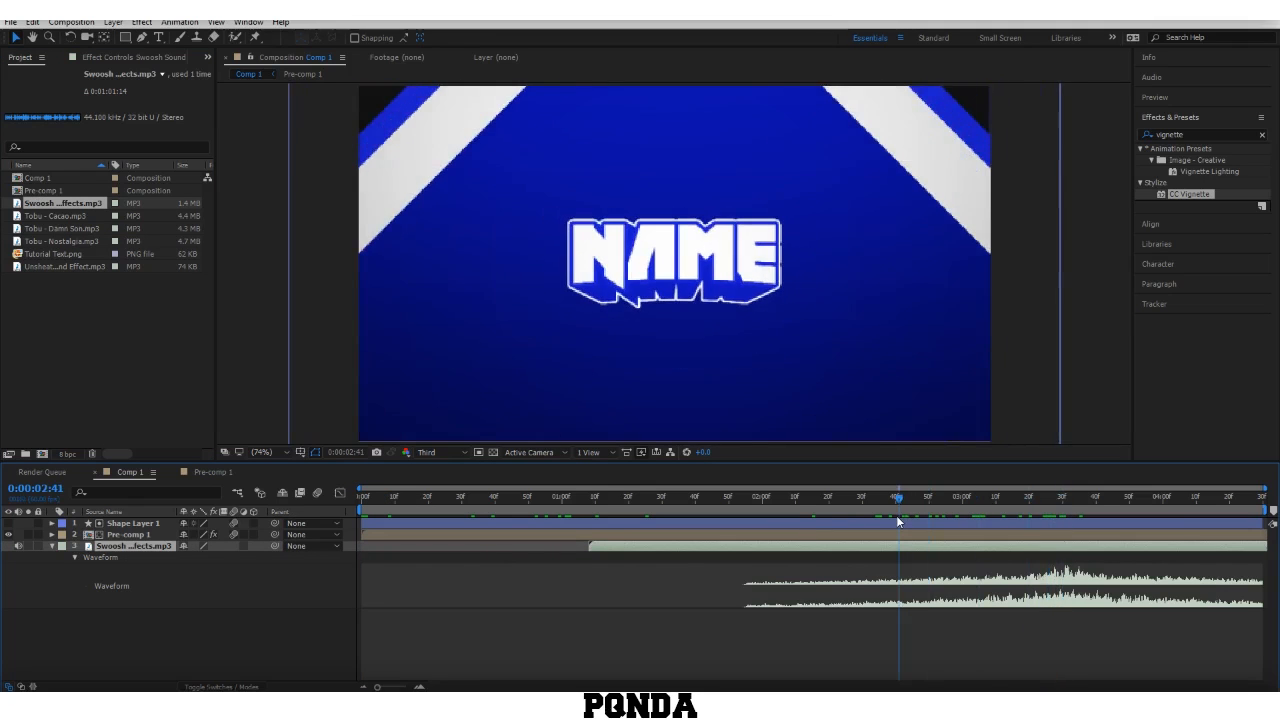
key(space)
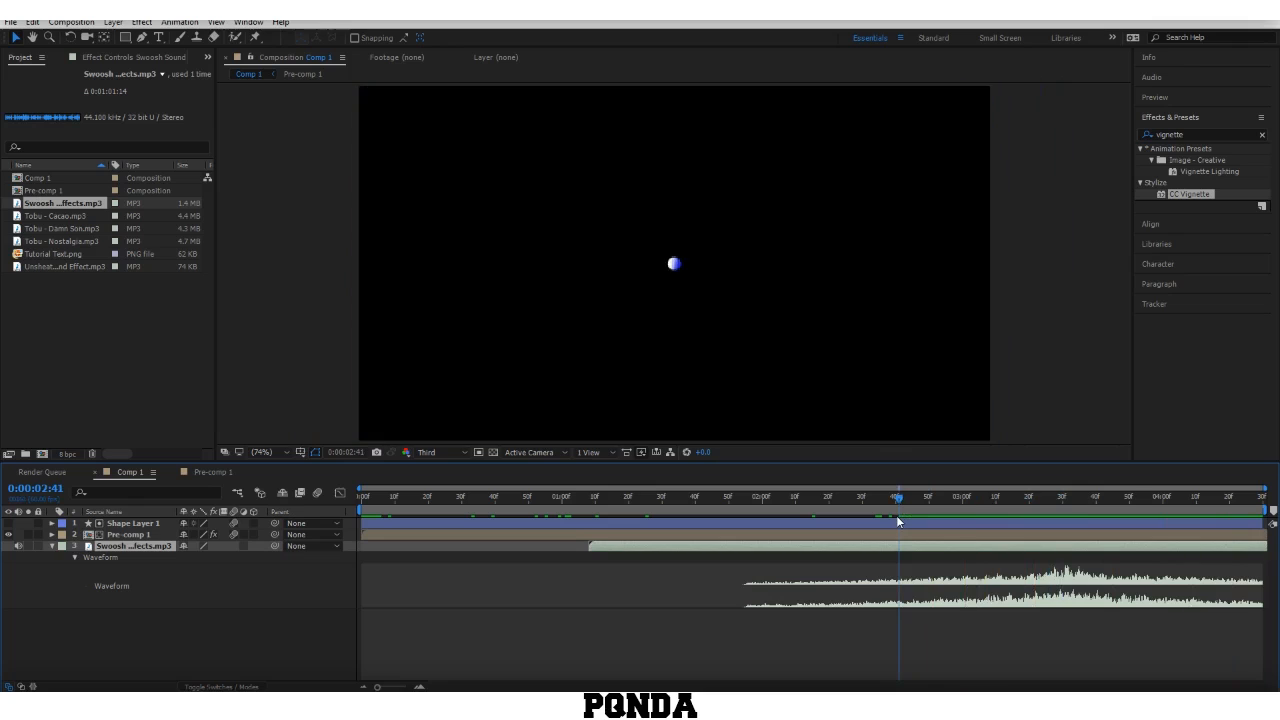
drag(1081, 545, 1127, 545)
key(space)
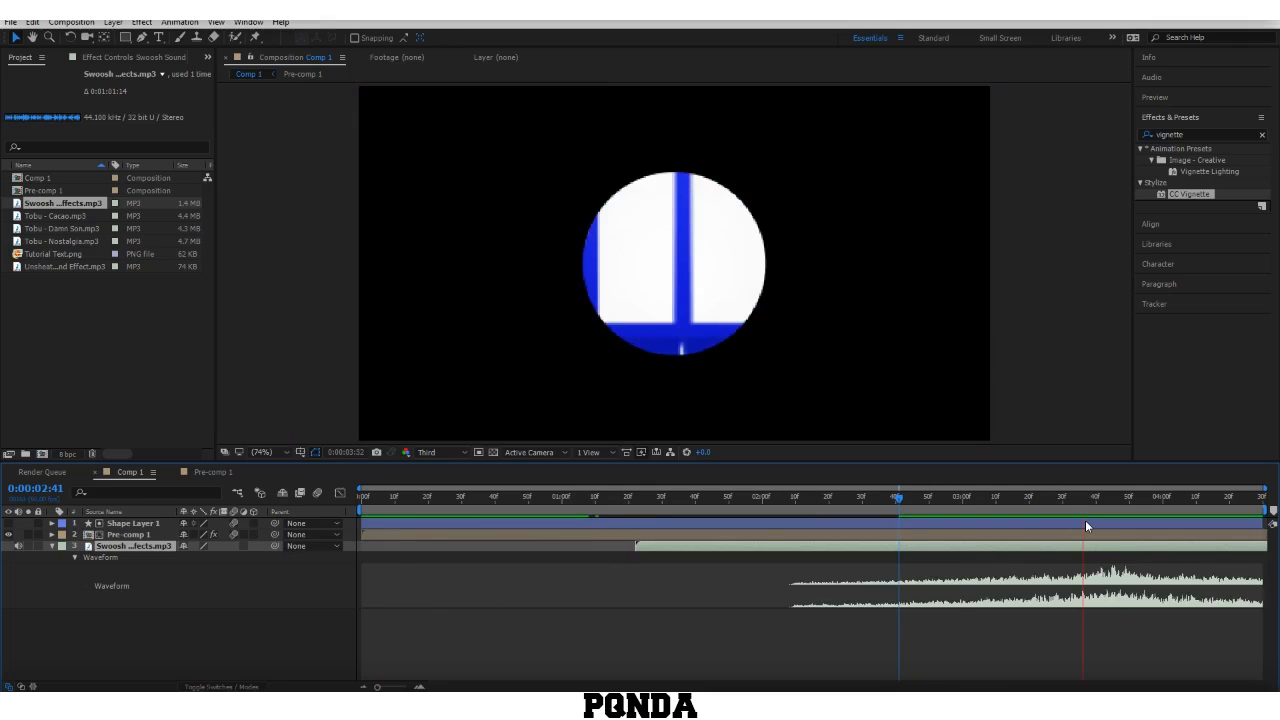
key(space)
click(1107, 580)
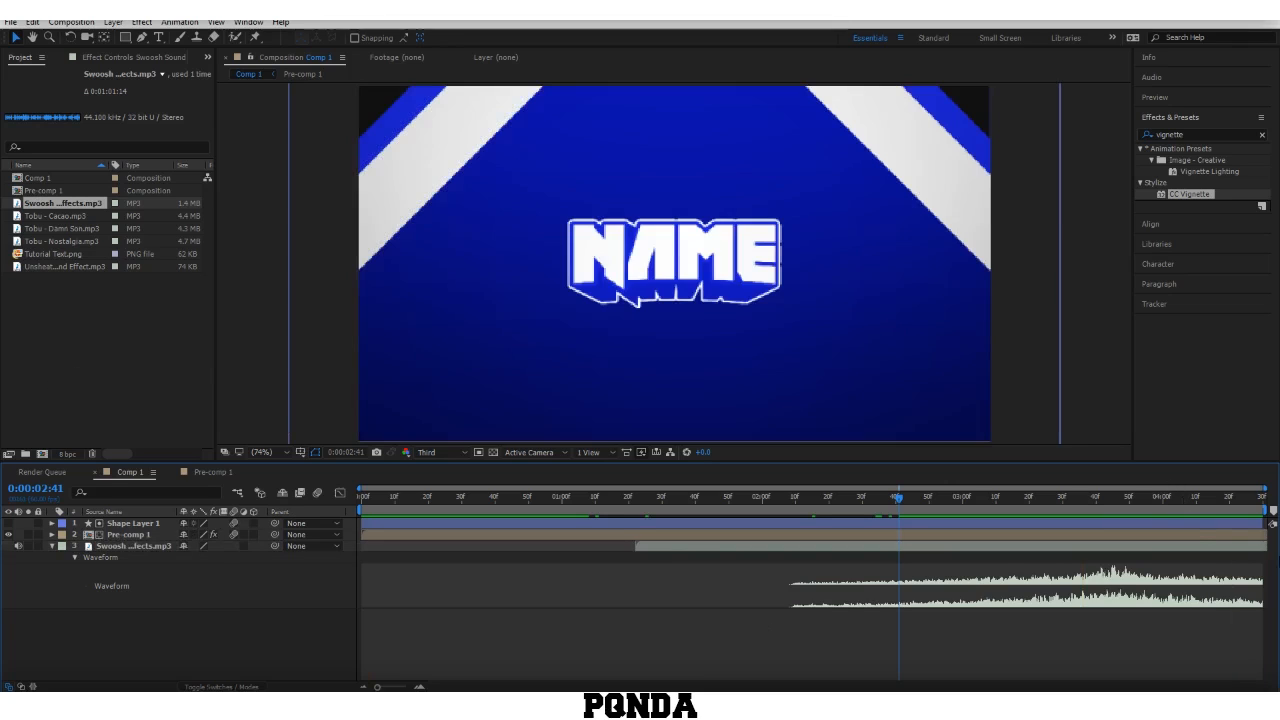
Step: Fade out the Swoosh layer with Audio Levels keyframes of 0 dB at 0:00:04:02 and -60 dB at 0:00:04:29
click(1168, 497)
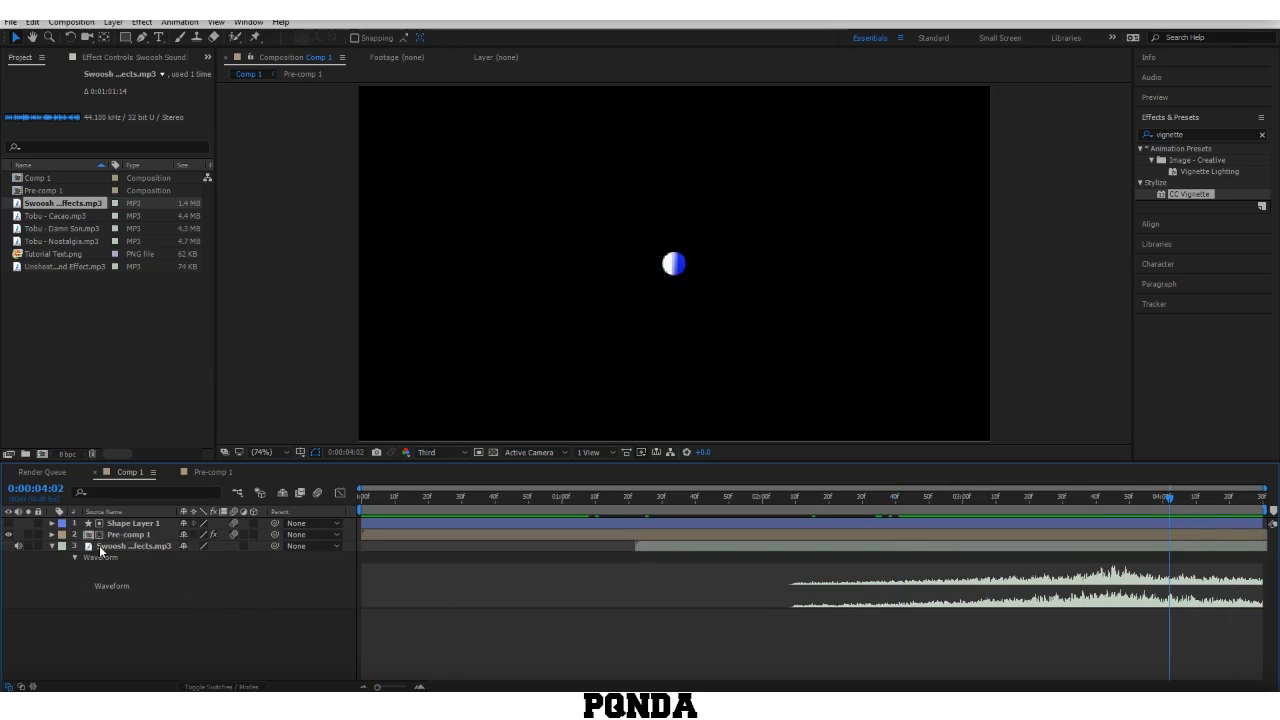
click(100, 547)
key(l)
click(75, 568)
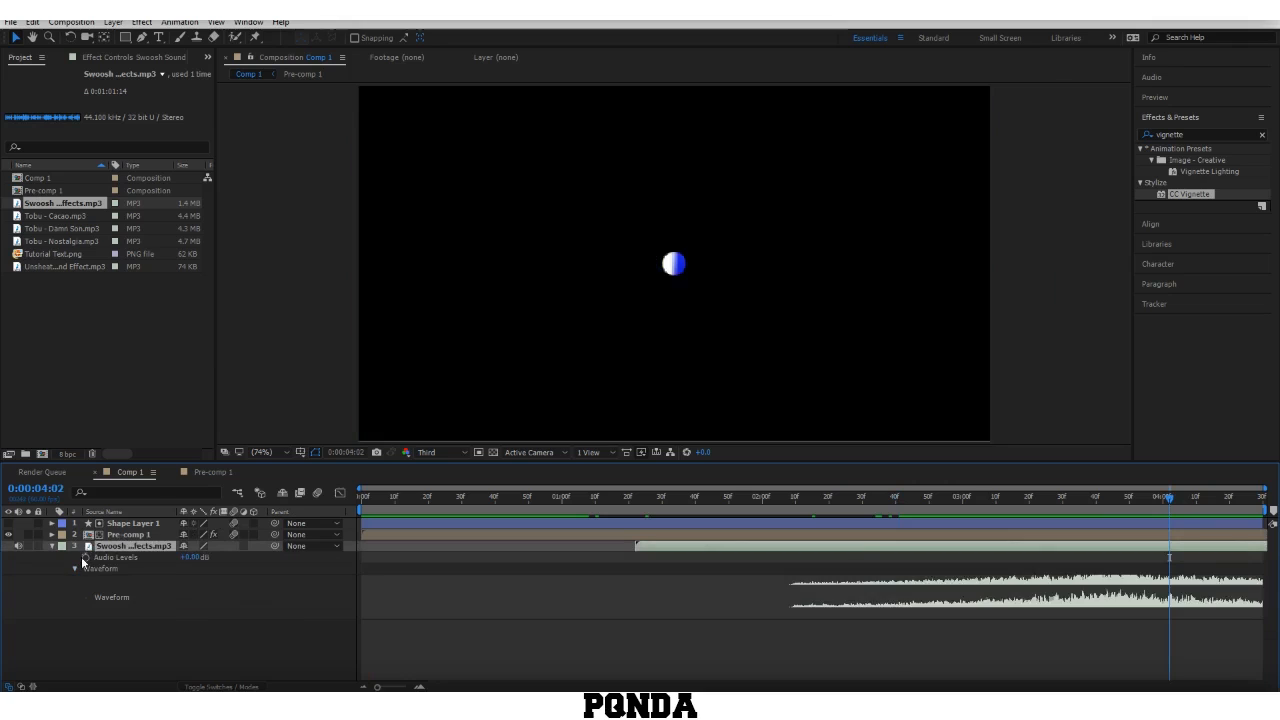
click(85, 557)
click(1260, 497)
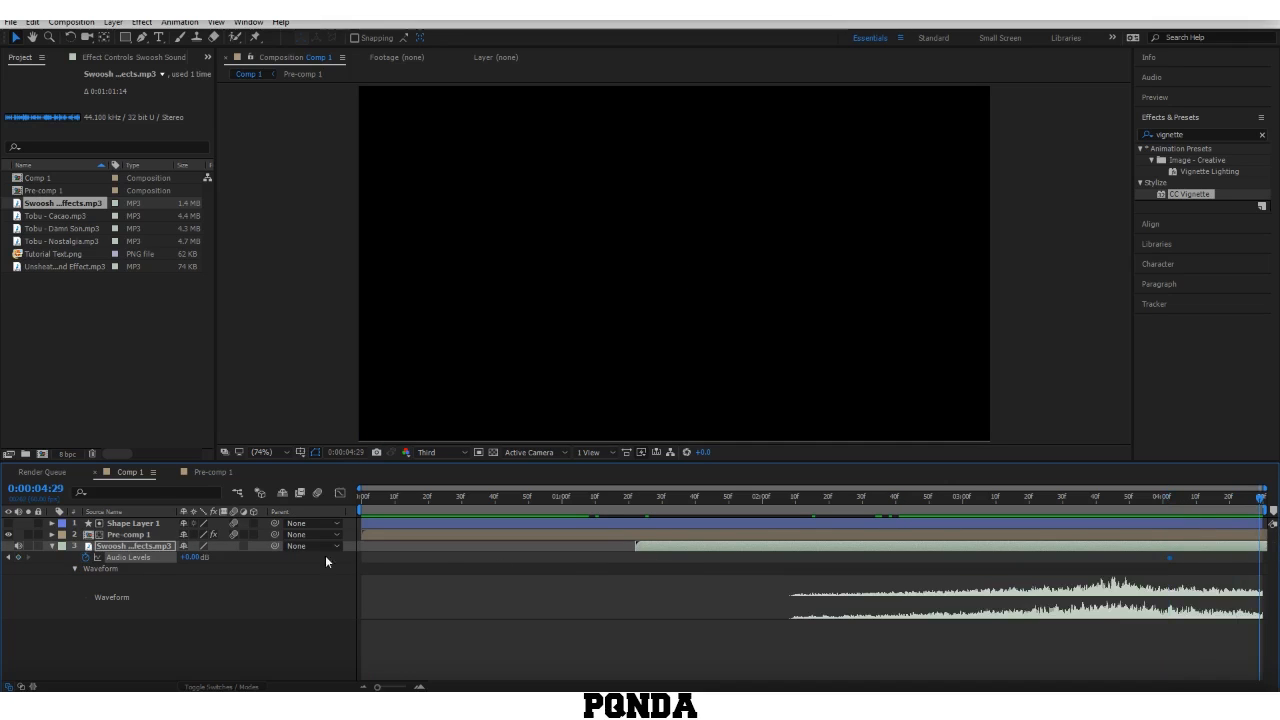
click(193, 557)
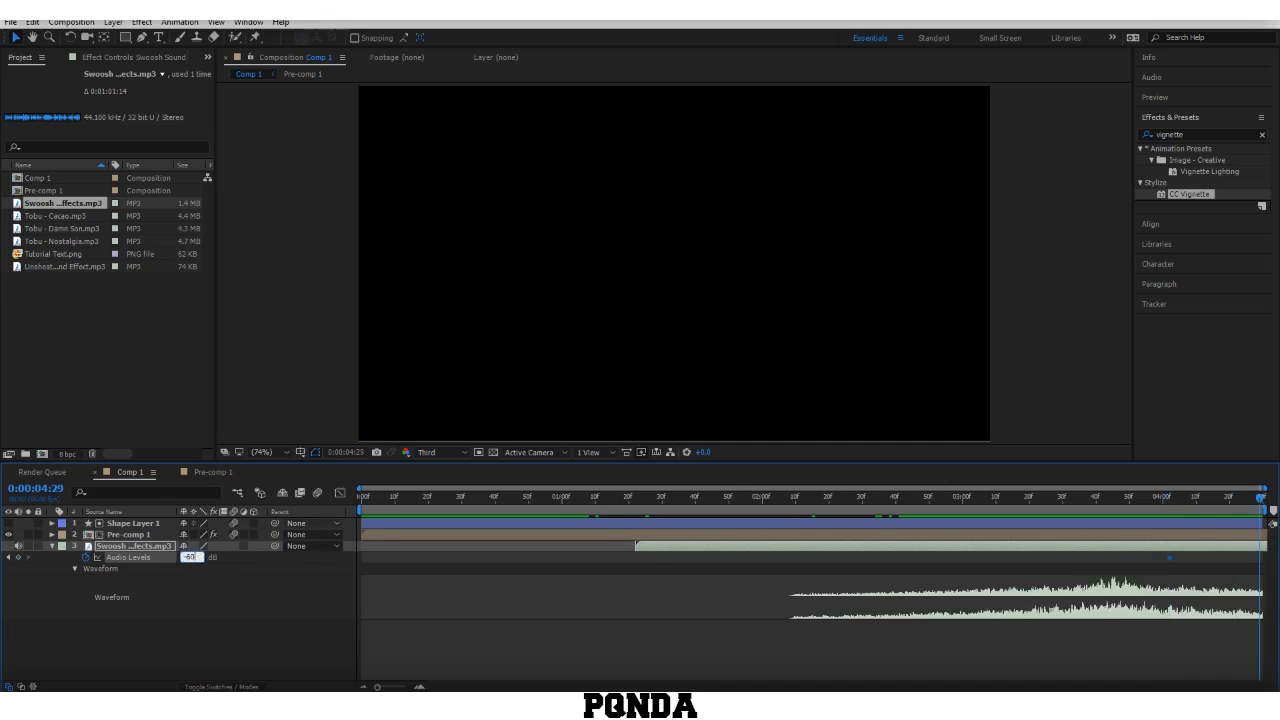
key(Return)
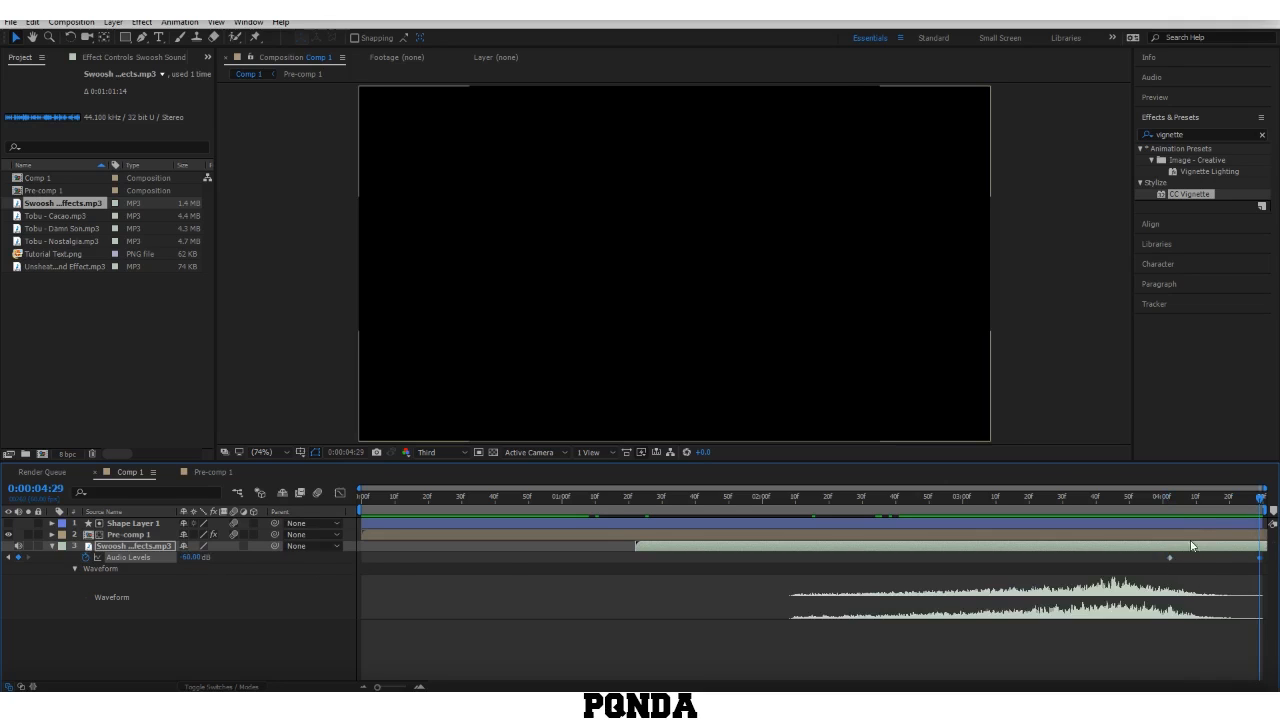
key(semicolon)
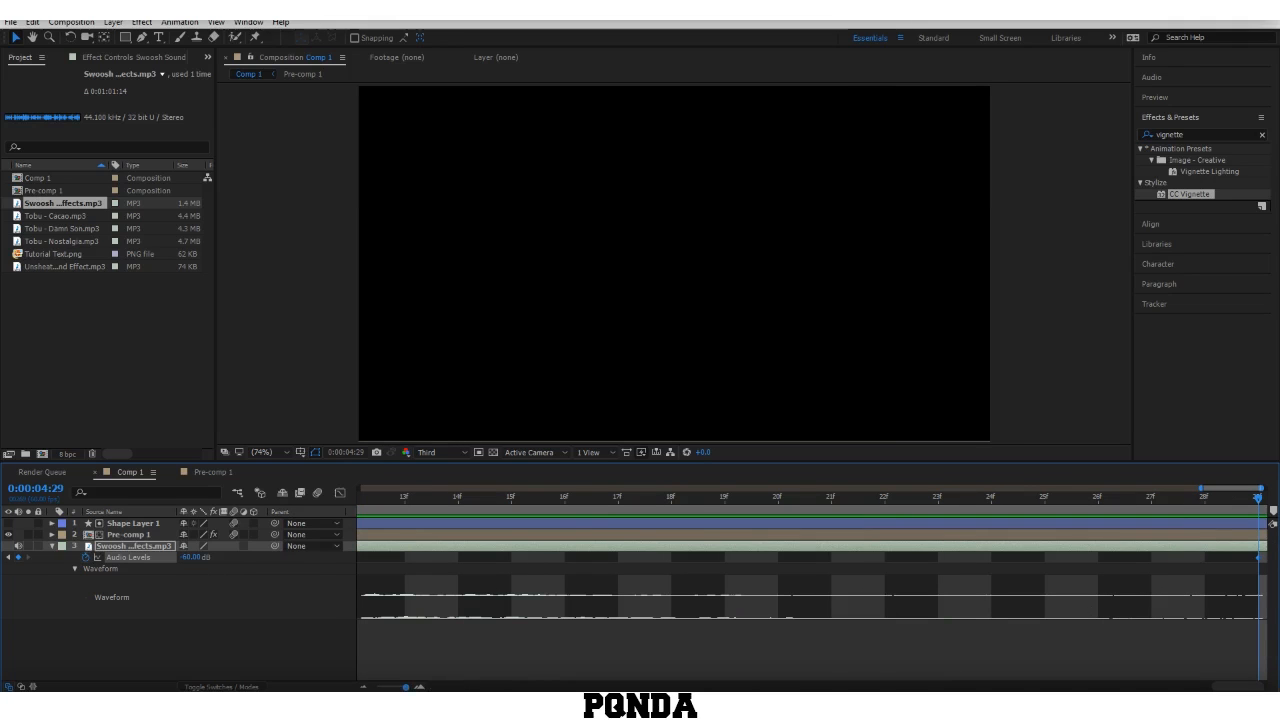
key(semicolon)
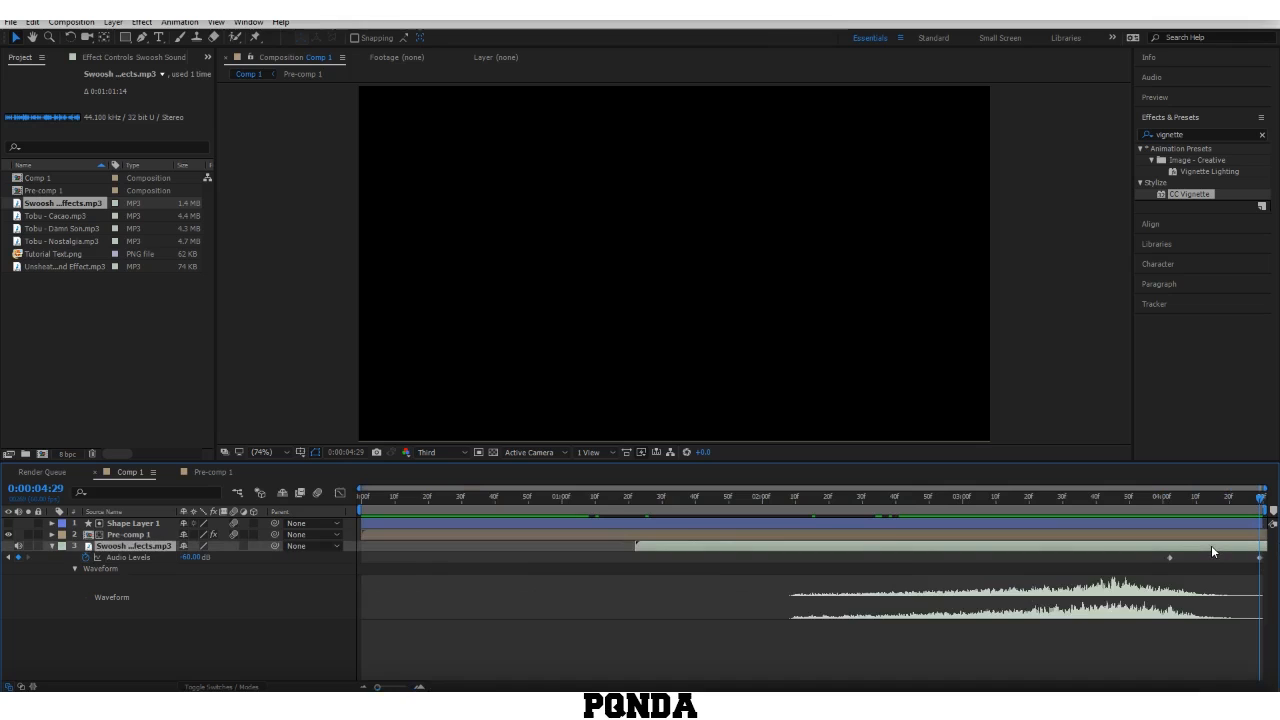
key(semicolon)
key(semicolon)
key(l)
key(l)
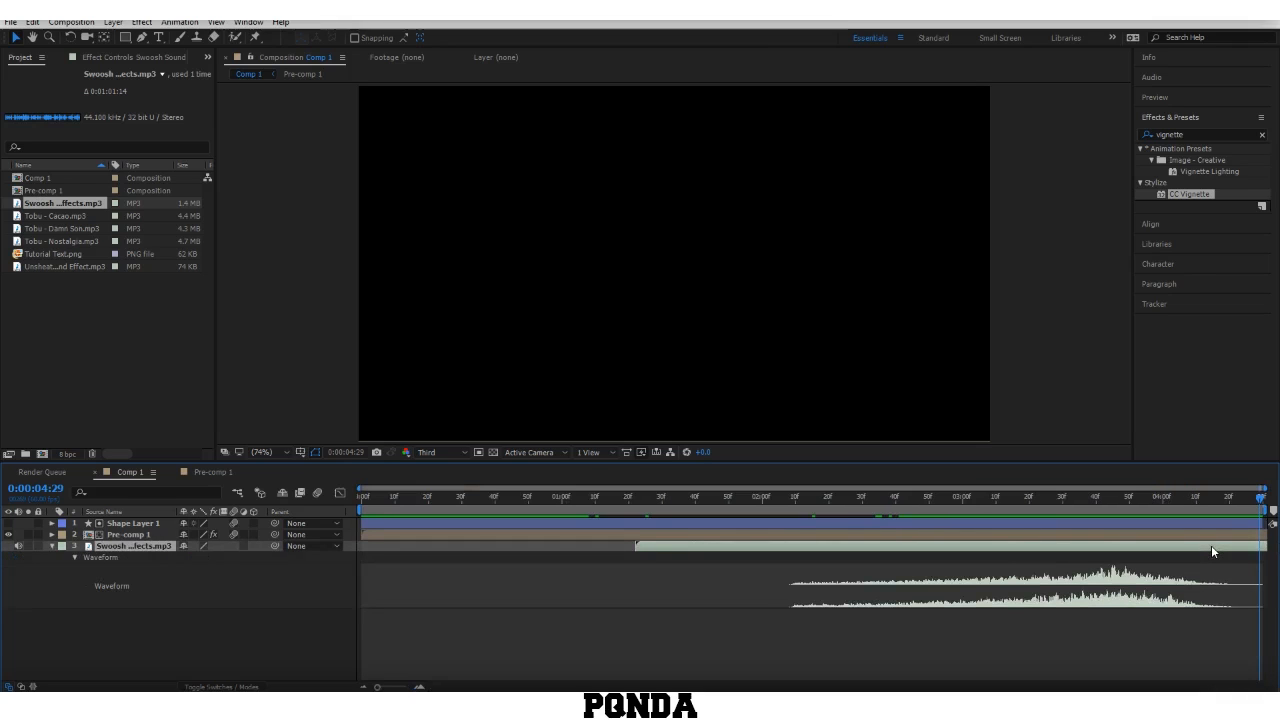
key(l)
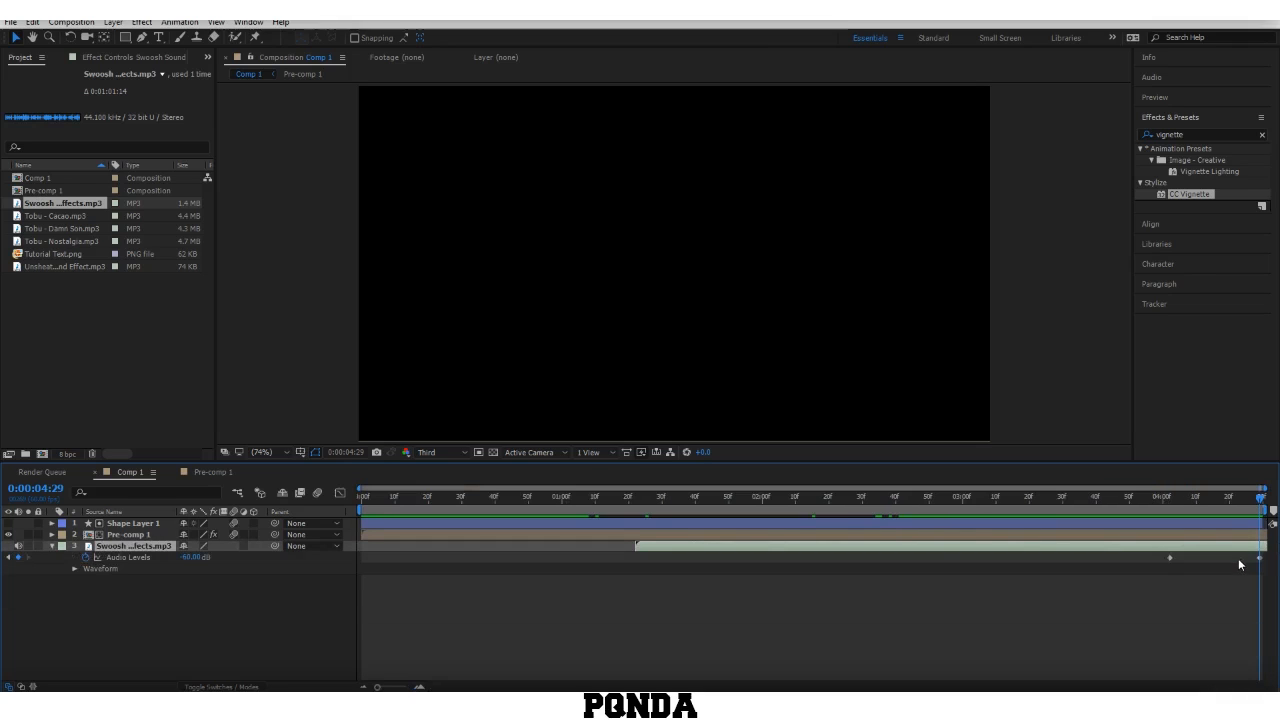
click(74, 568)
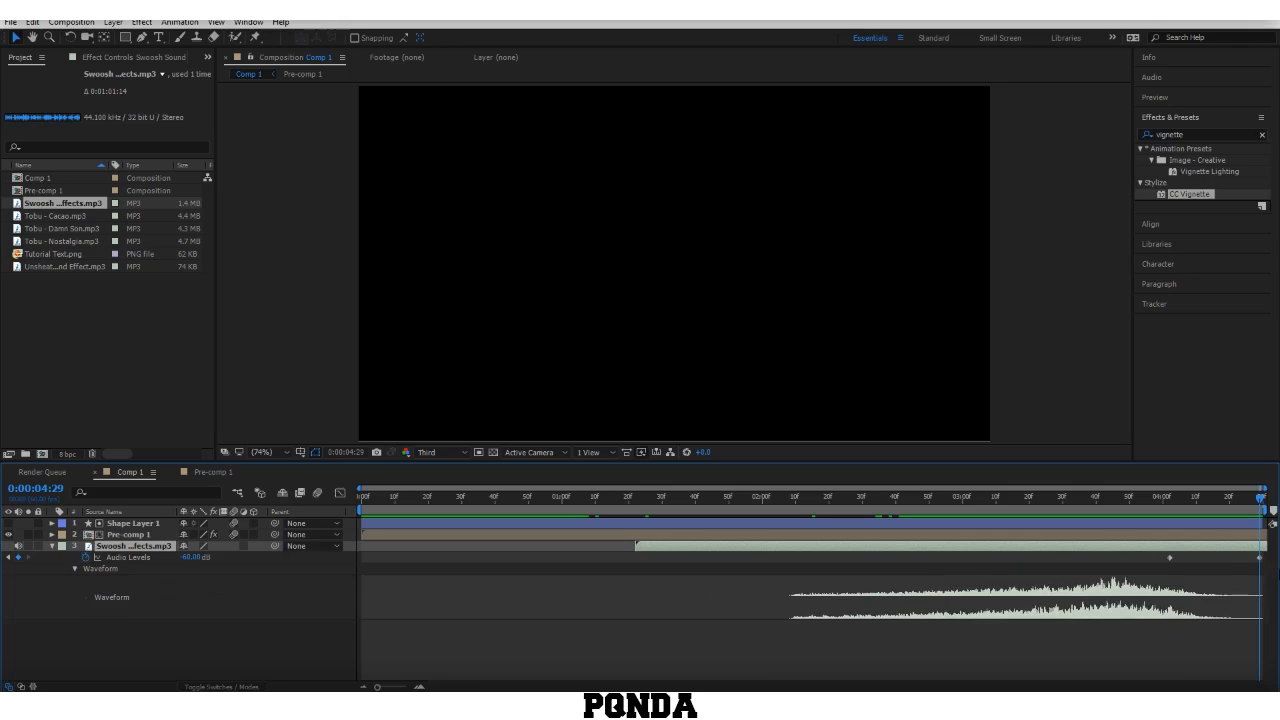
Step: Copy the Swoosh layer's 0 dB Audio Levels keyframe to 0:00:03:25 and place the playhead at 0:00:02:25
click(1169, 557)
click(1046, 496)
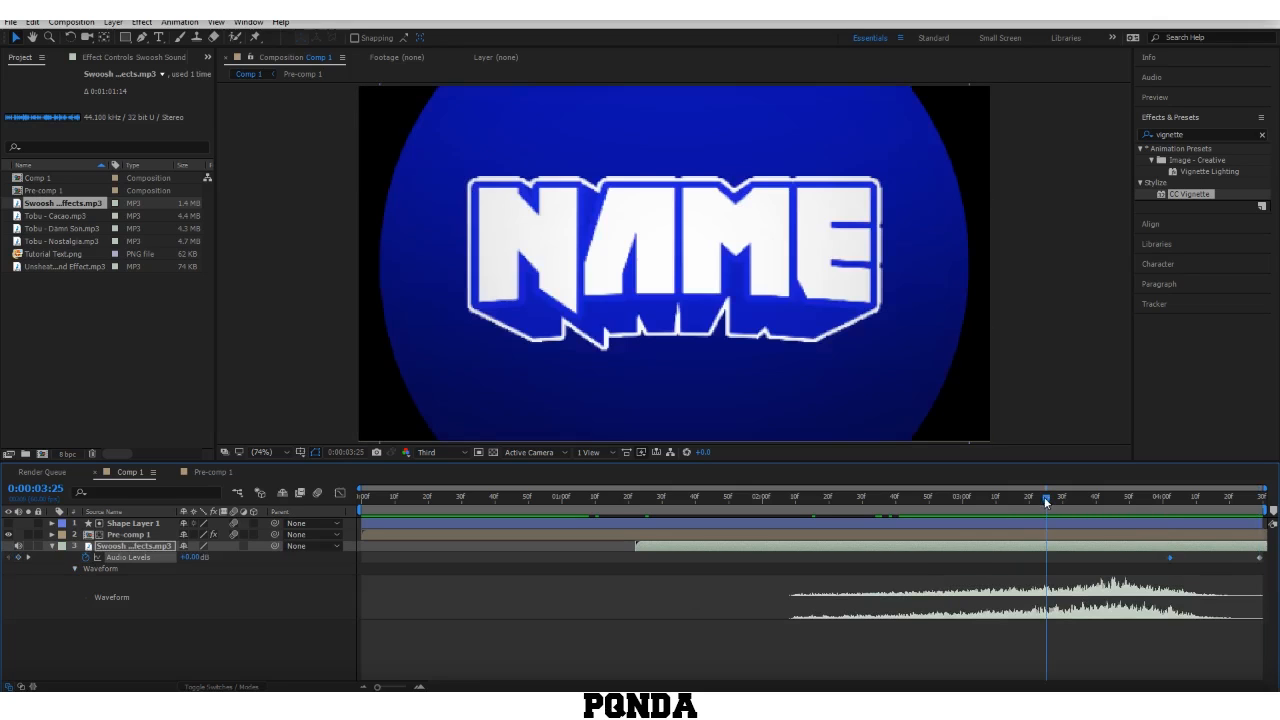
click(846, 504)
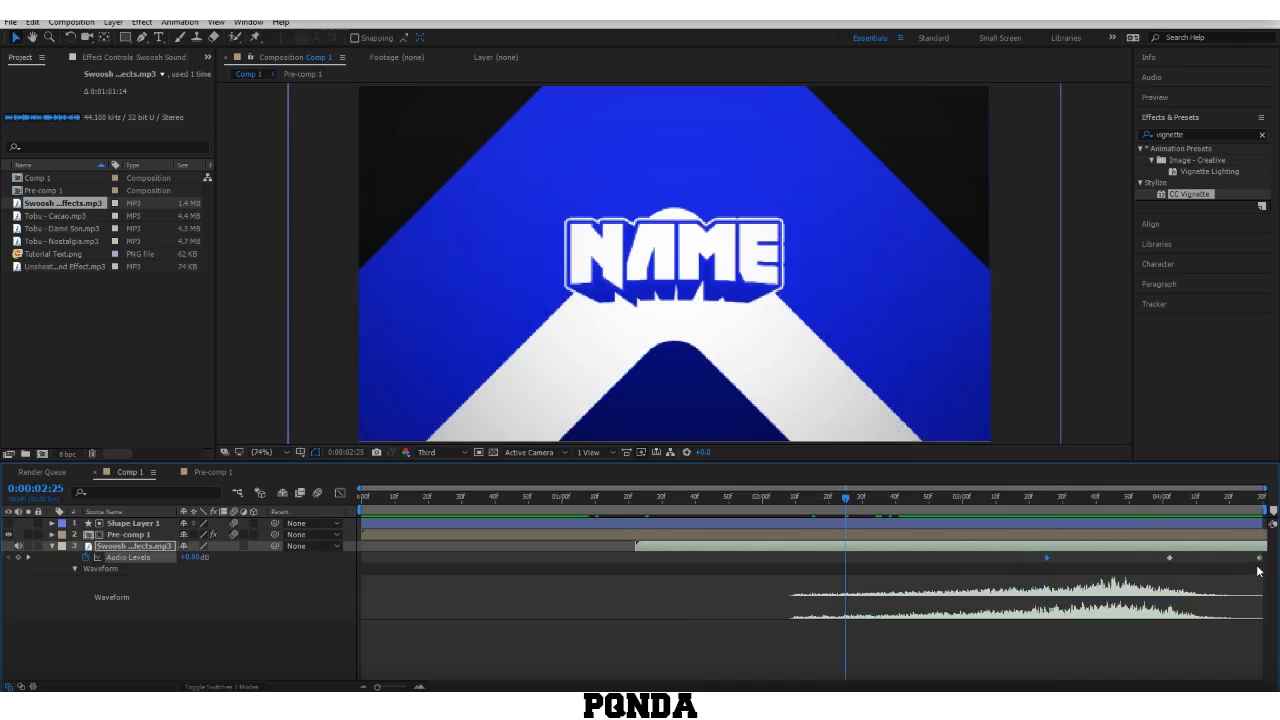
key(ctrl+b)
key(ctrl+v)
drag(845, 557, 800, 559)
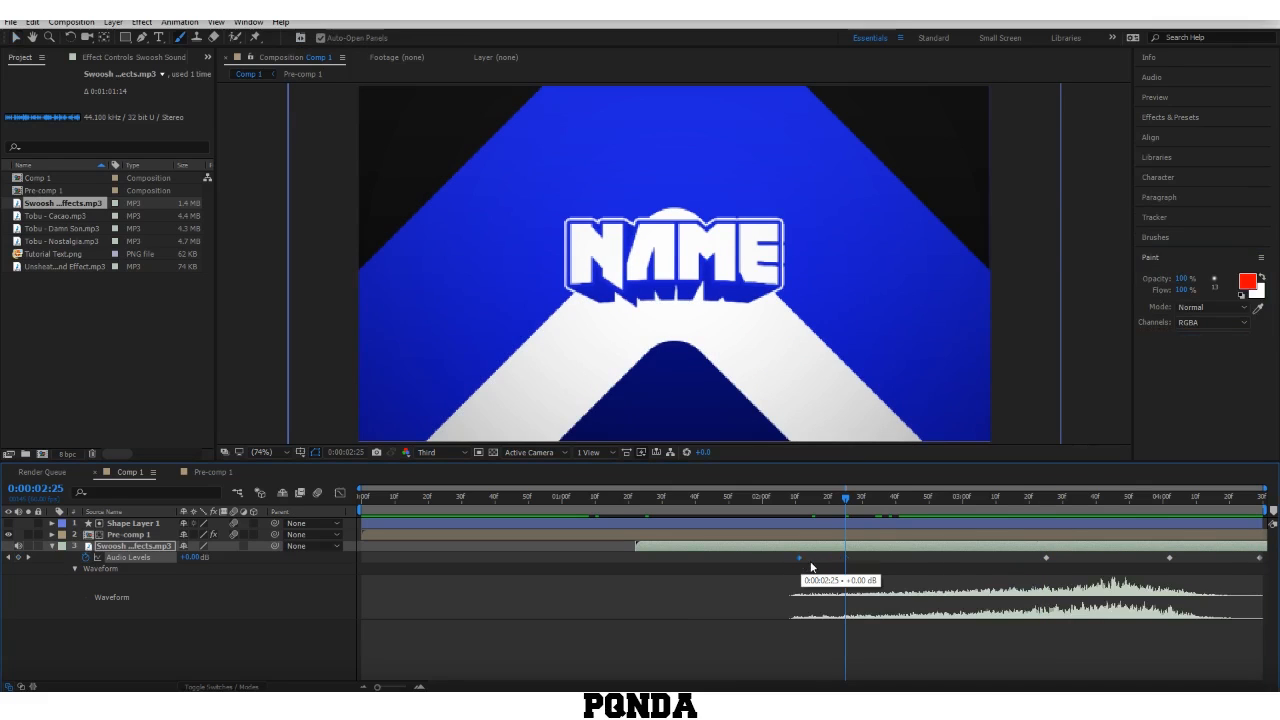
key(ctrl+z)
Step: Copy the Swoosh layer's -60 dB keyframe to about 0:00:02:16 for a fade-in, preview the sound, and collapse the layer
drag(1243, 568, 1265, 554)
key(ctrl+c)
key(ctrl+v)
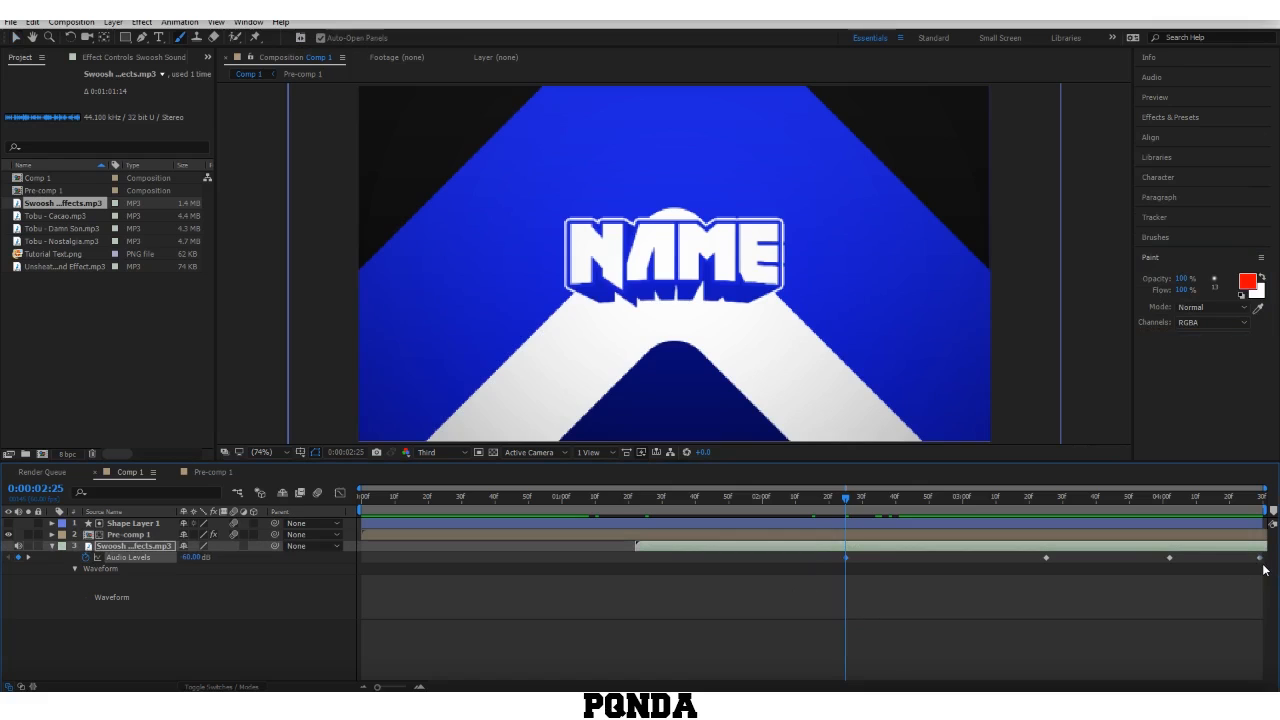
drag(845, 557, 816, 557)
click(855, 559)
key(space)
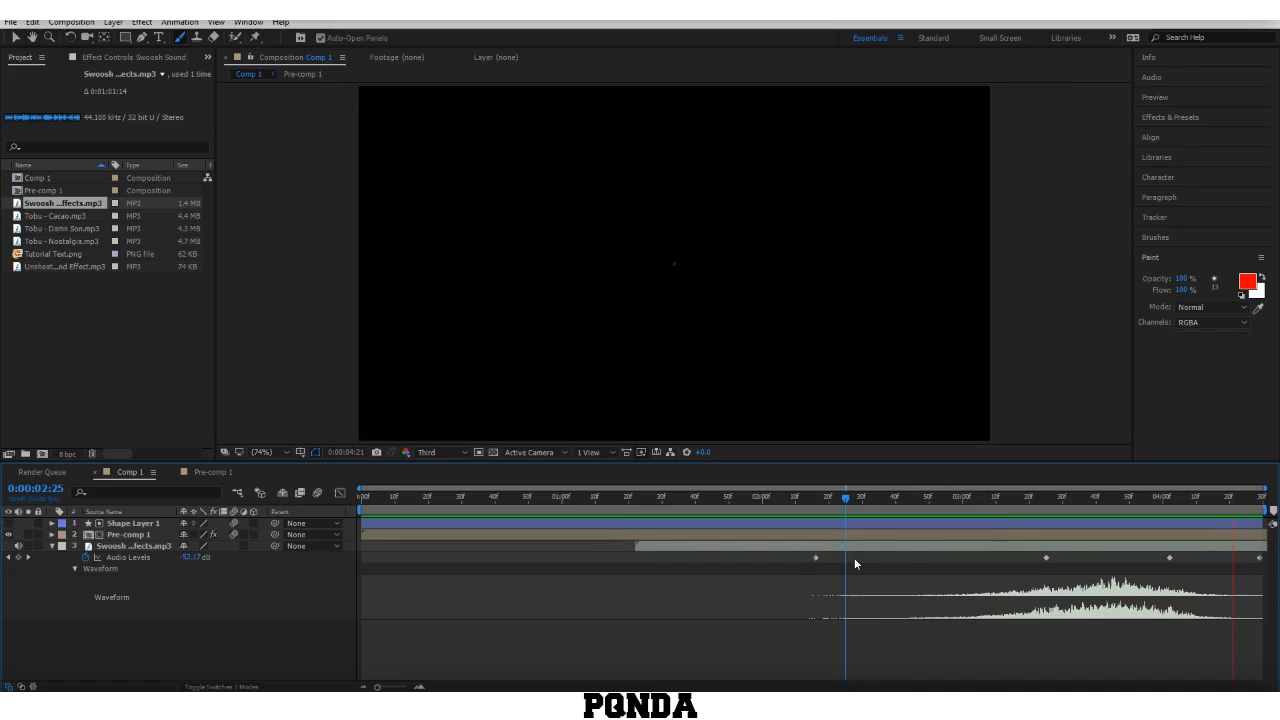
key(space)
key(u)
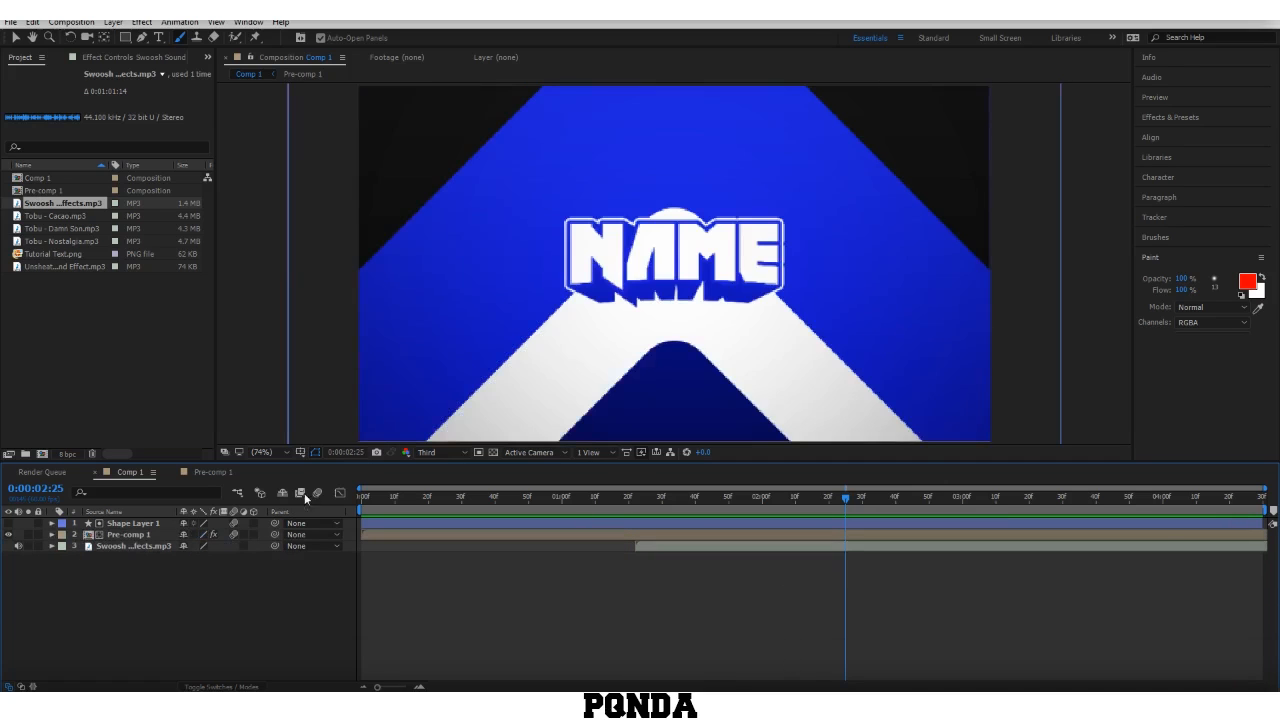
Step: Look through the project's music files, open Tobu - Damn Son.mp3 as footage, and set its in point to 0:00:38:10
click(54, 266)
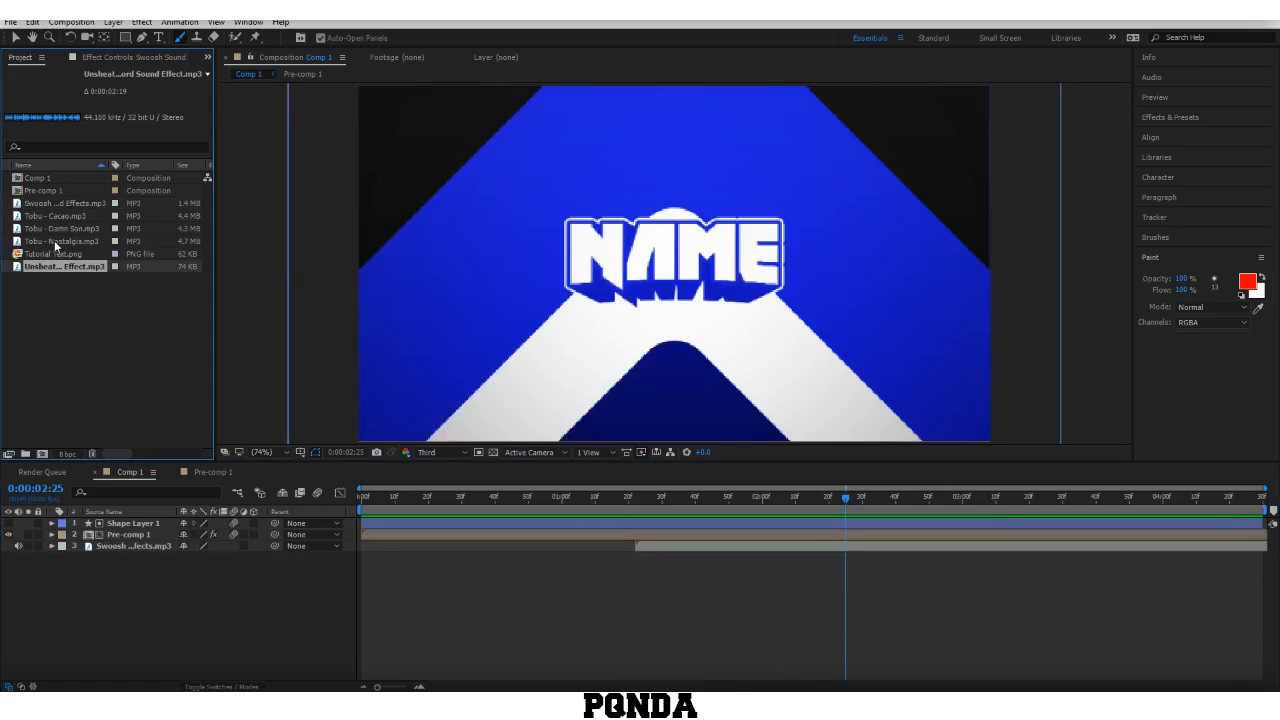
click(54, 241)
click(54, 241)
click(59, 228)
click(64, 216)
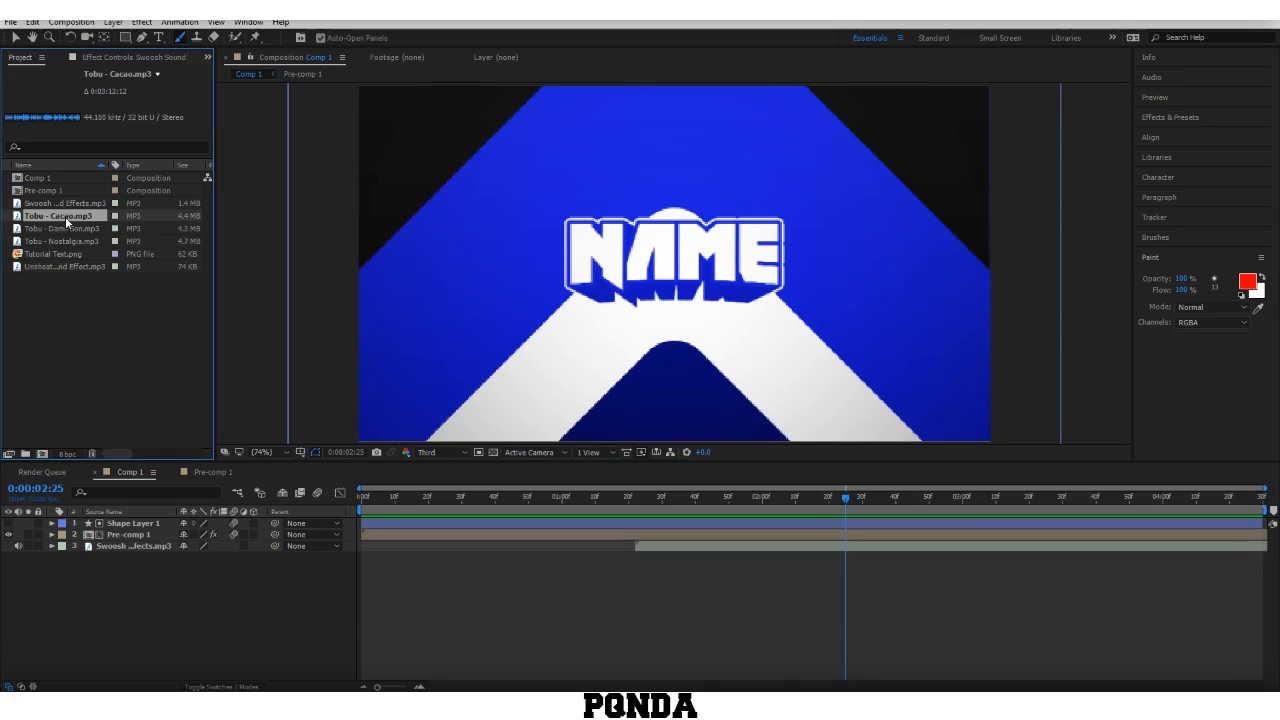
double_click(24, 229)
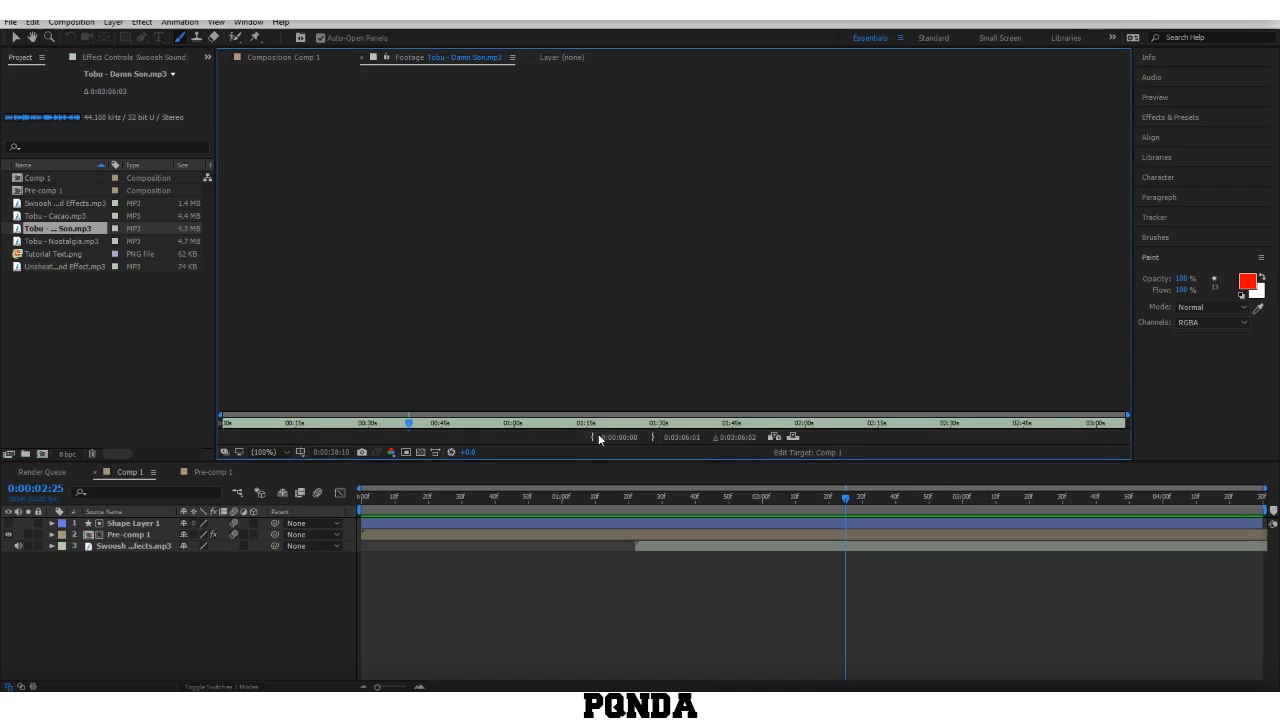
click(592, 437)
Step: Add the trimmed Damn Son track below the Swoosh layer, align its beat drop to 0:00:01:43, and extend its start to the composition's beginning
drag(65, 234, 130, 557)
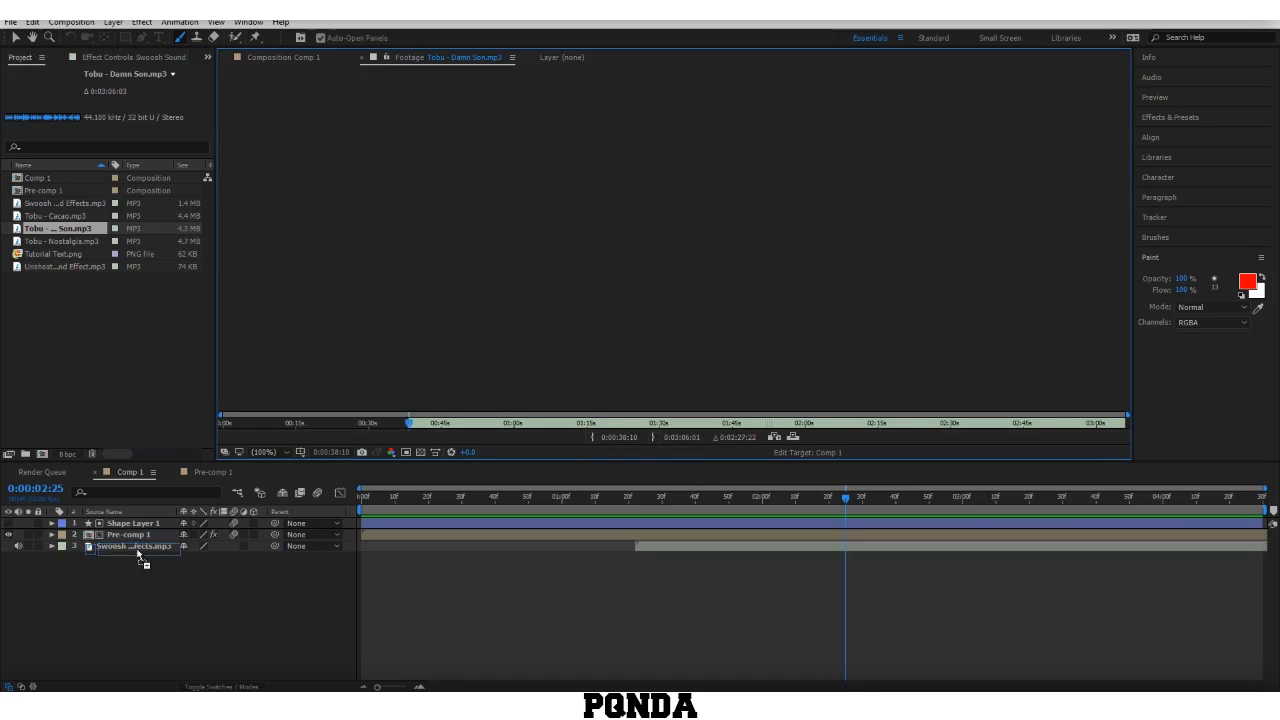
click(52, 557)
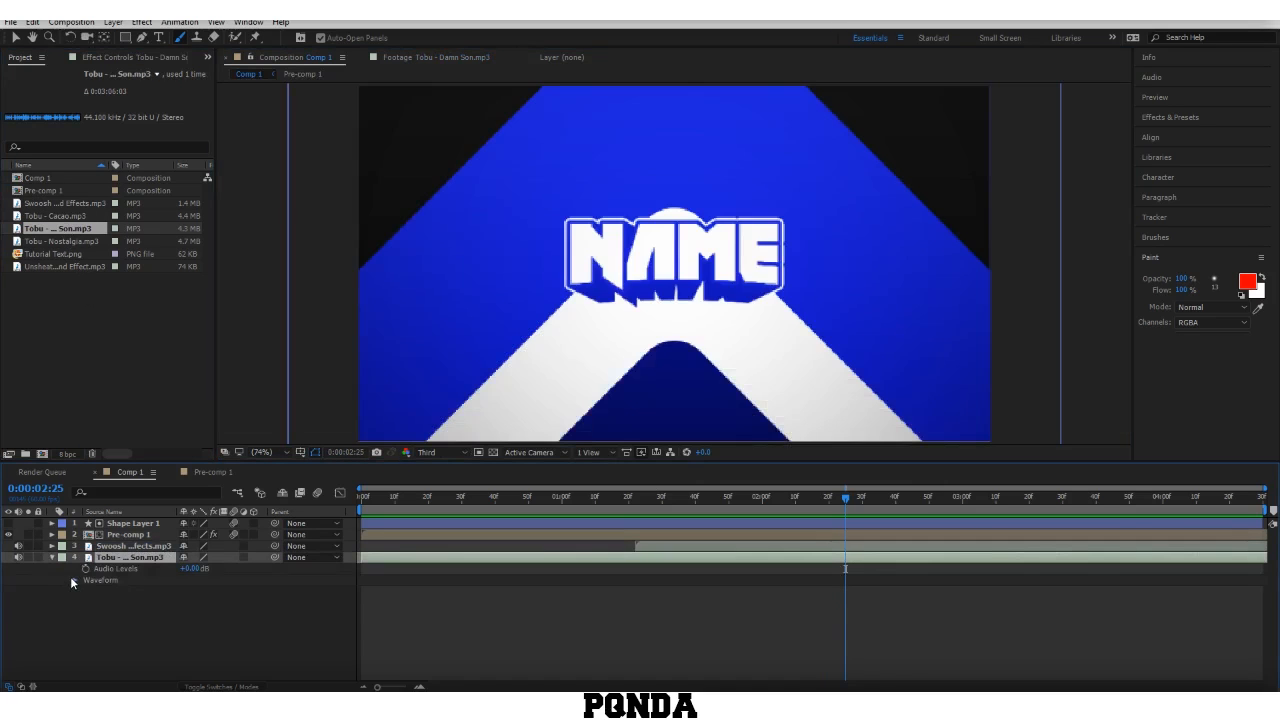
click(74, 580)
drag(845, 497, 816, 568)
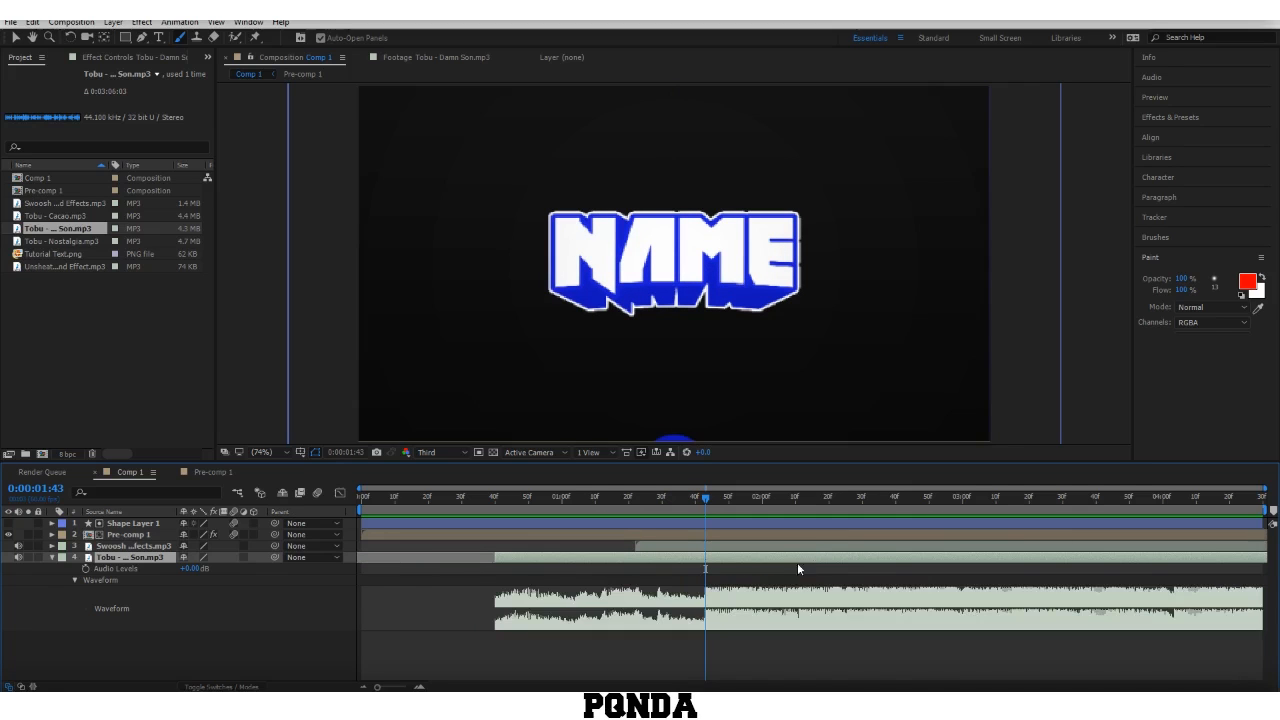
drag(453, 557, 358, 559)
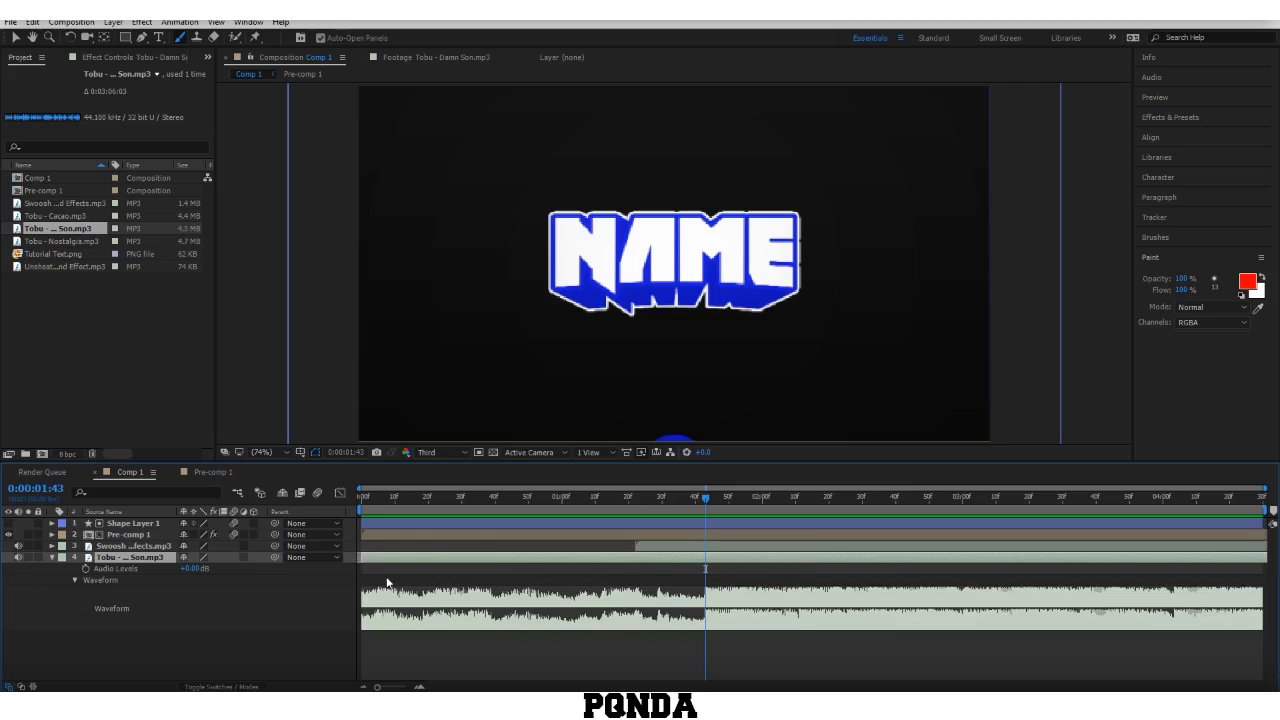
Step: Fade in the Damn Son track with Audio Levels keyframes of 0 dB at 0:00:00:32 and -60 dB at the composition's start
click(468, 498)
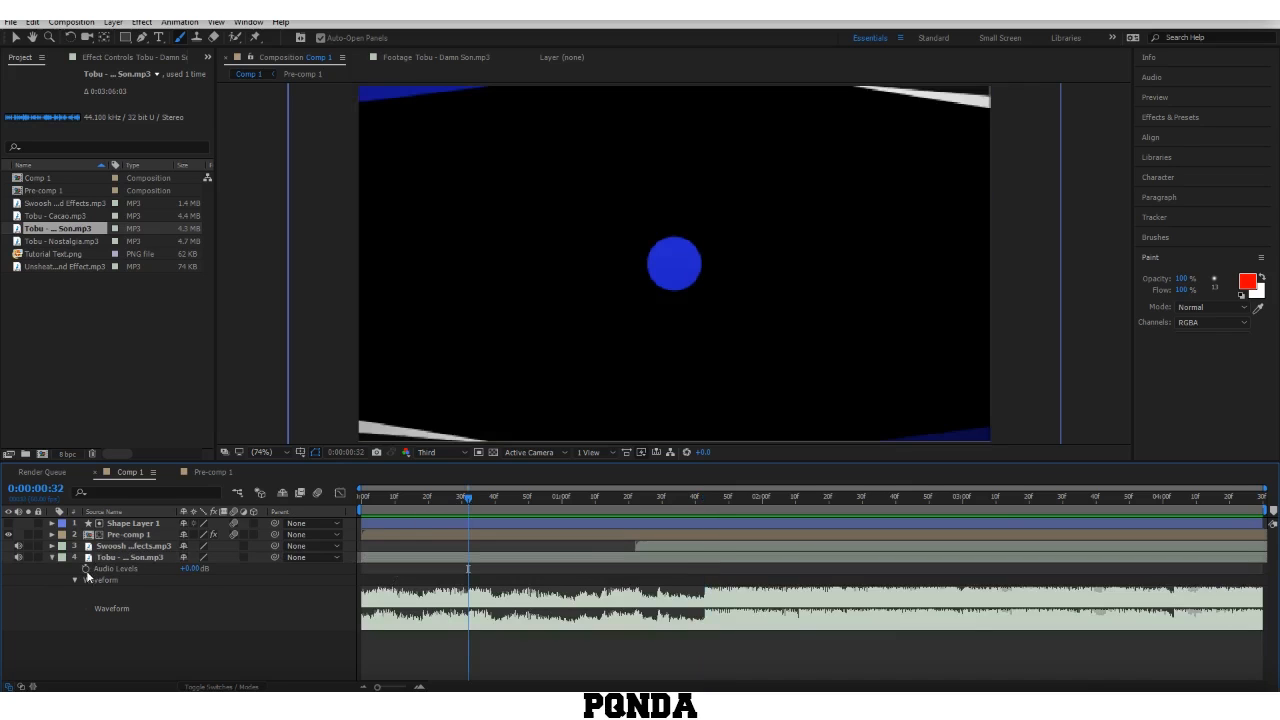
click(86, 568)
key(Home)
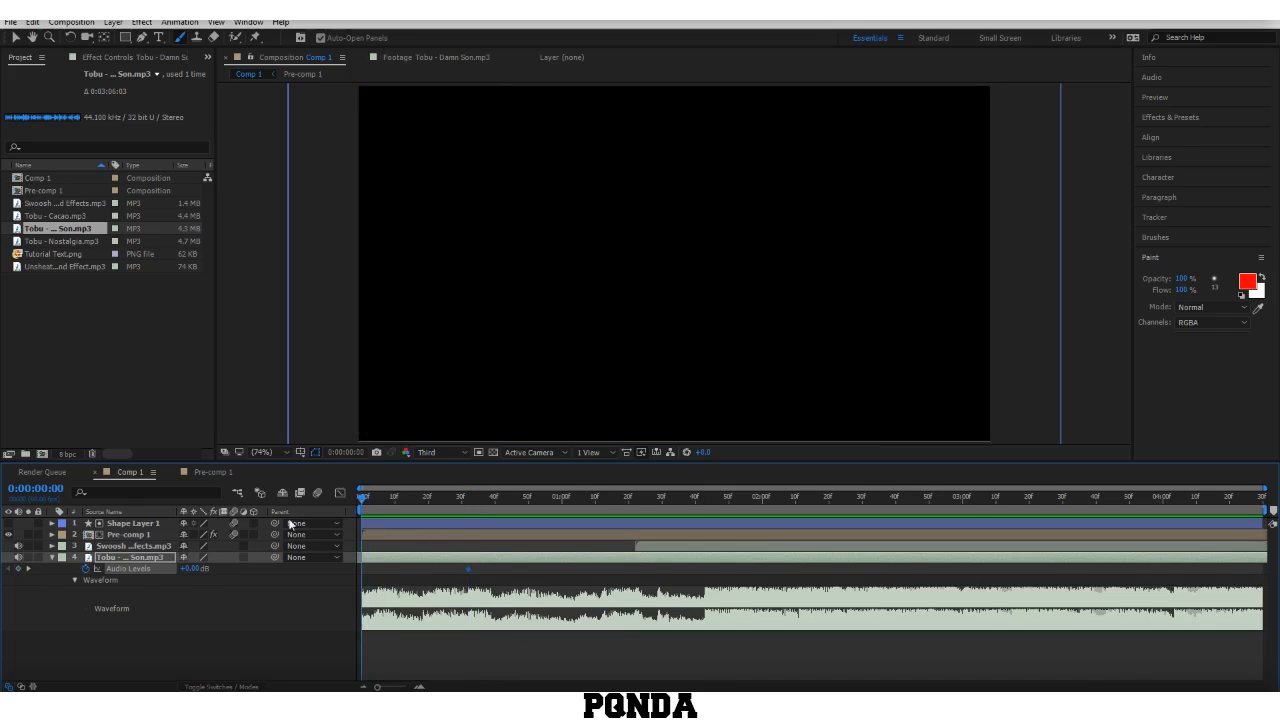
click(192, 568)
key(Return)
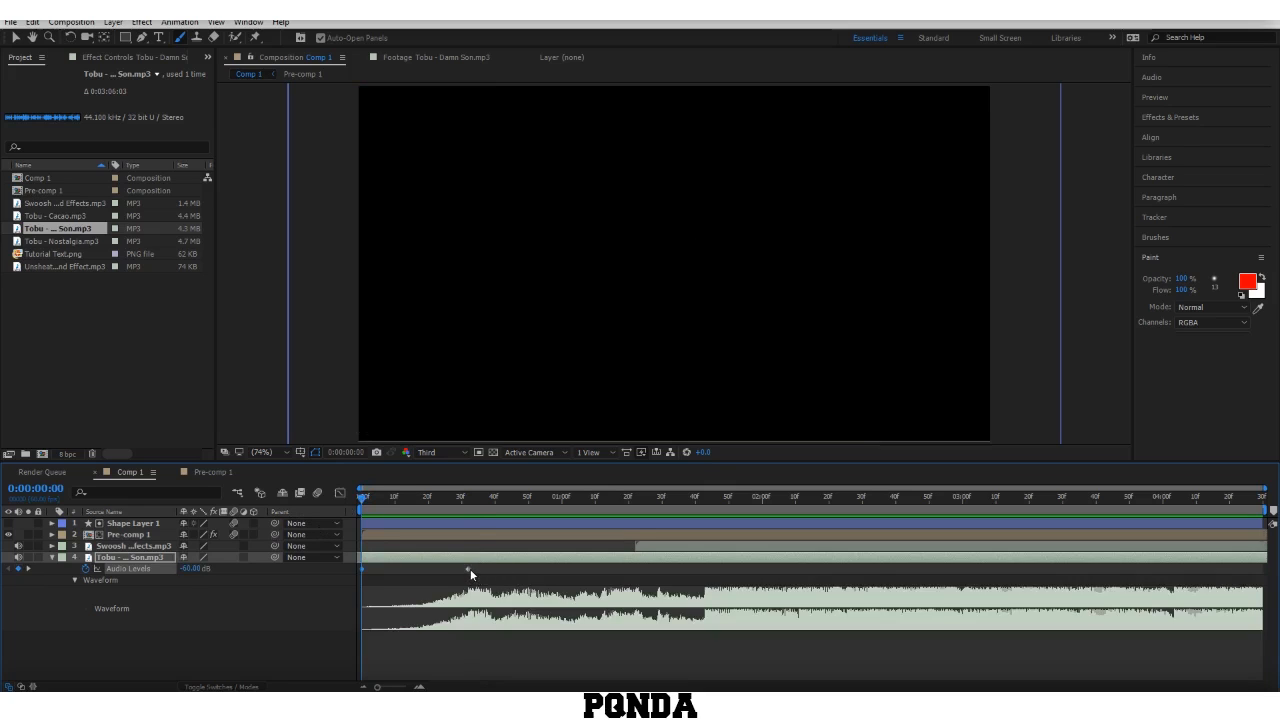
Step: Move the fade-in's end keyframe to about 0:00:00:46, apply Easy Ease to both keyframes, and preview Comp 1
drag(468, 569, 512, 578)
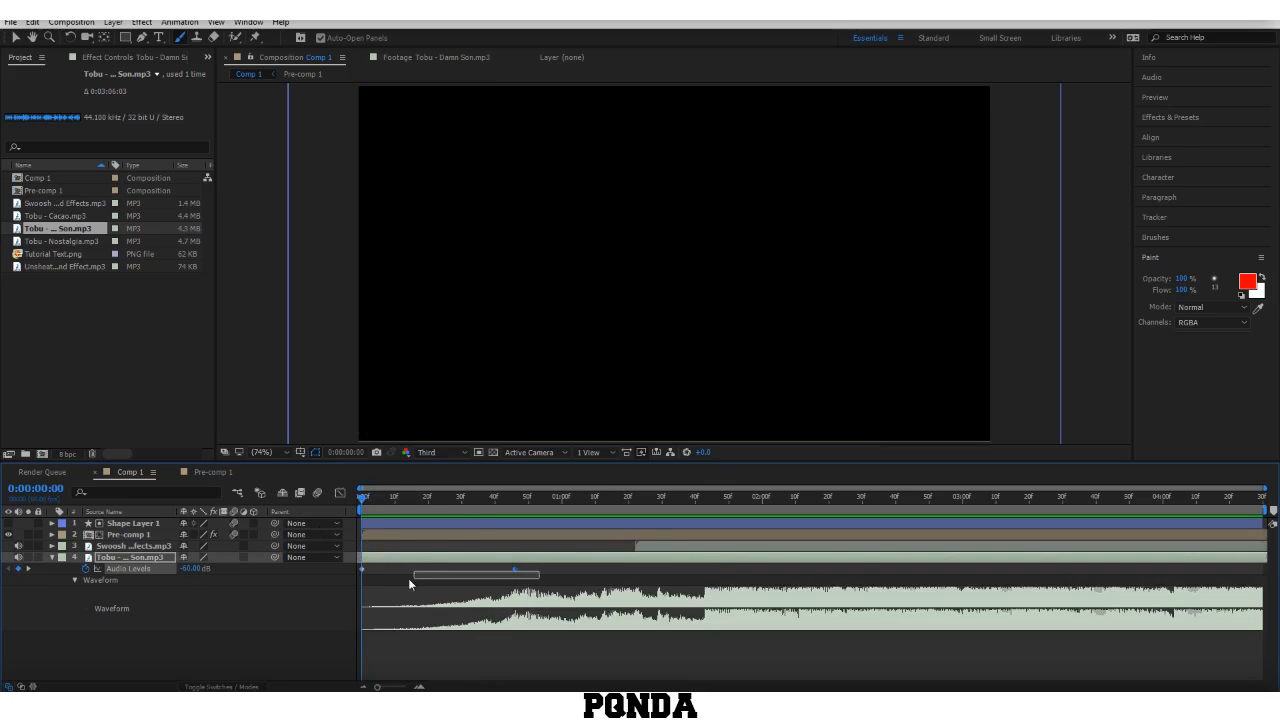
key(F9)
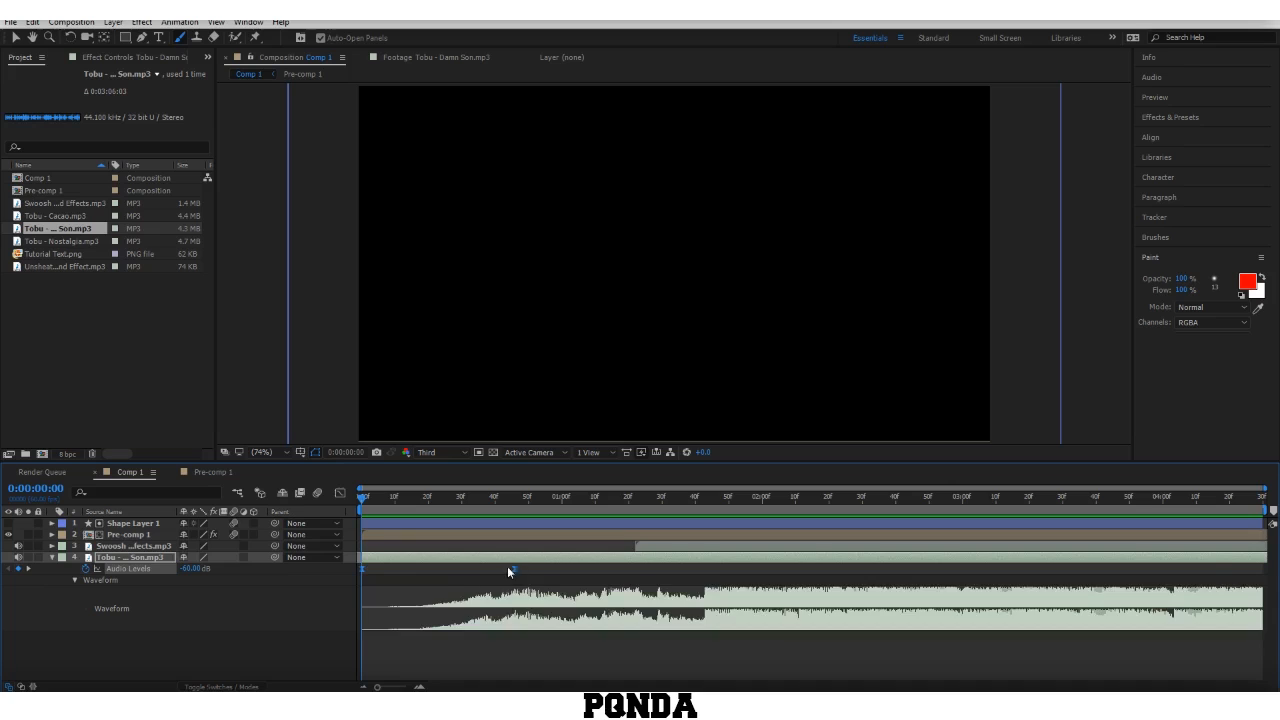
click(511, 572)
key(space)
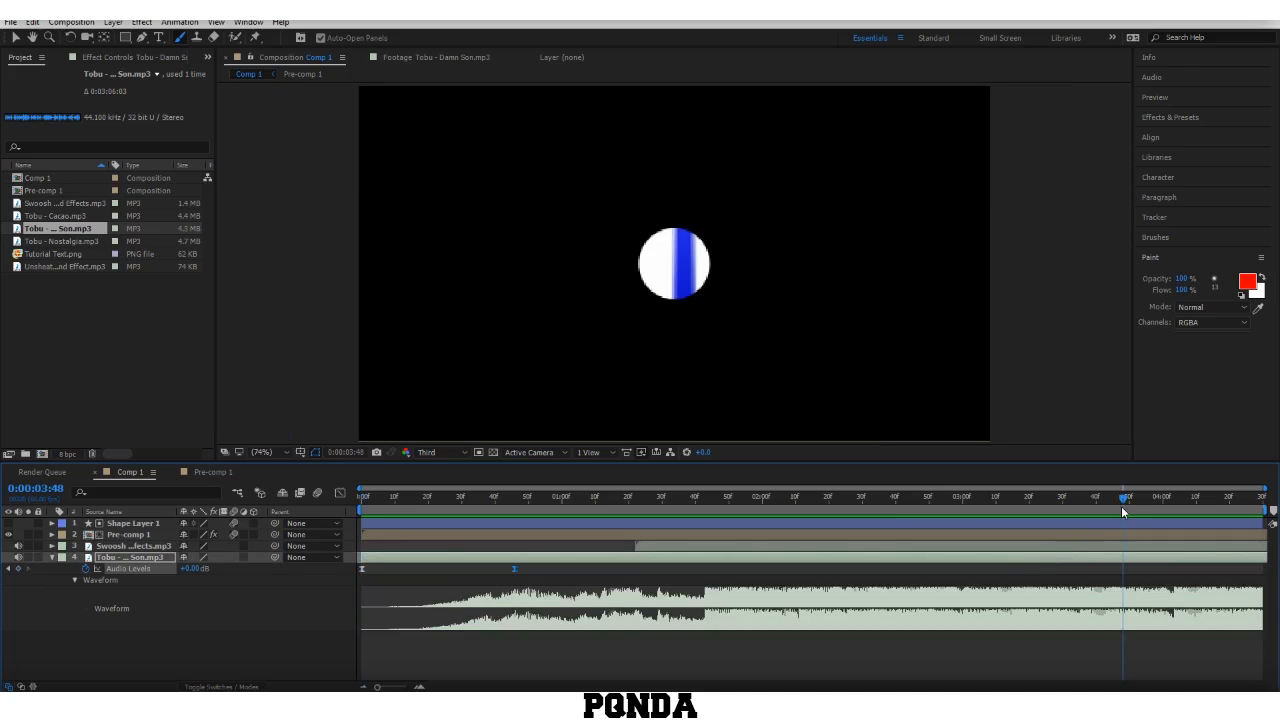
drag(1013, 513, 982, 513)
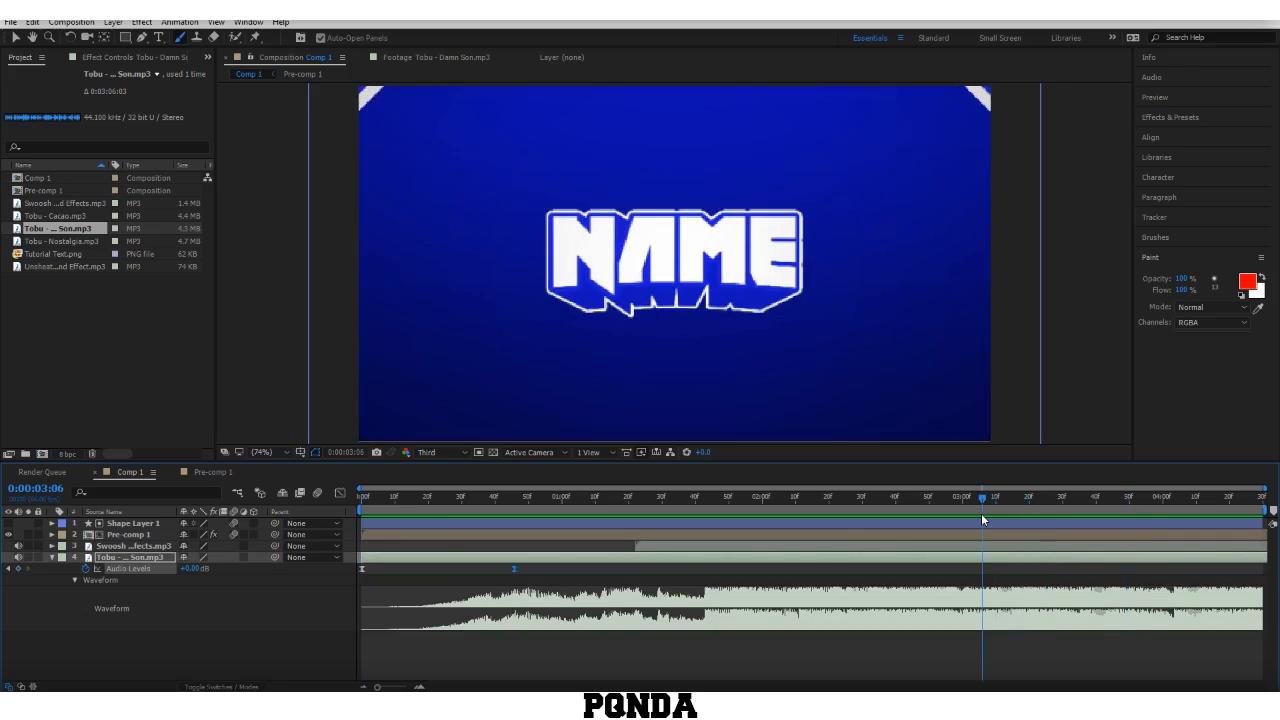
Step: Fade out the Damn Son track with Audio Levels keyframes of 0 dB at 0:00:03:06 and -60 dB at 0:00:04:29
click(18, 568)
key(space)
key(ctrl+v)
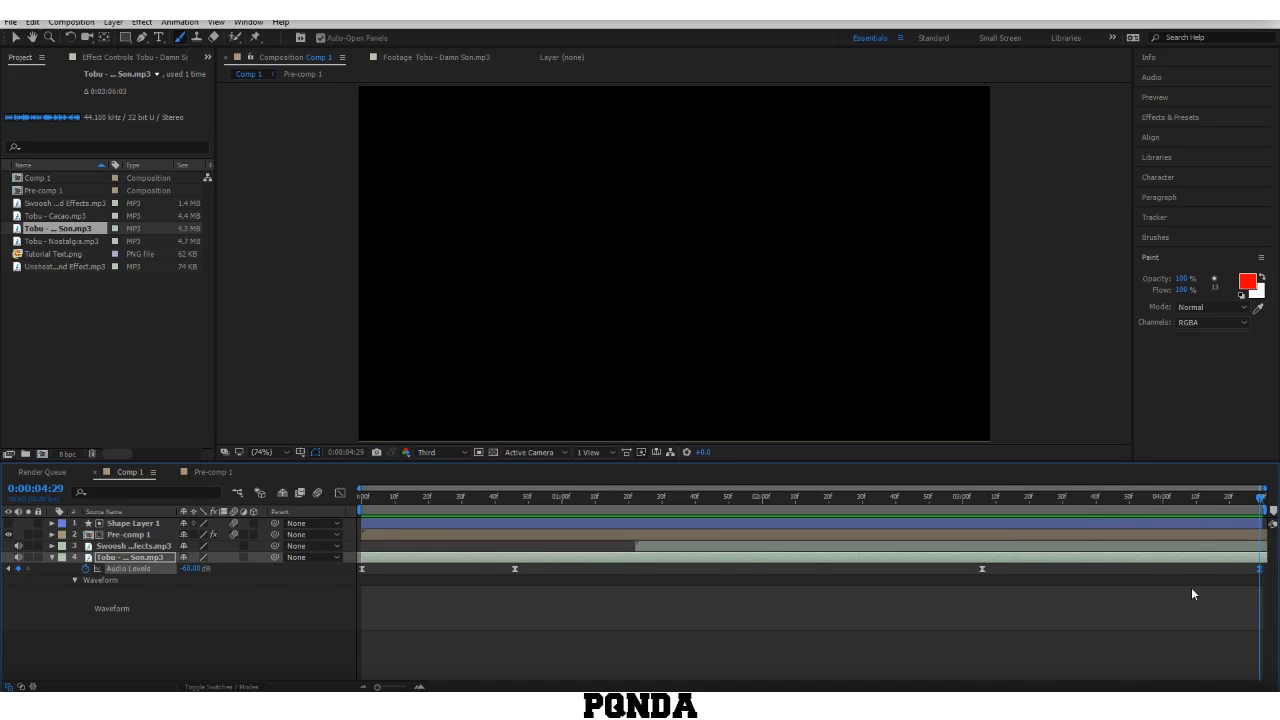
click(1166, 640)
key(u)
Step: Add a 1280 x 720 black solid above the other layers in Comp 1 and apply the CC Jaws effect to it
click(782, 514)
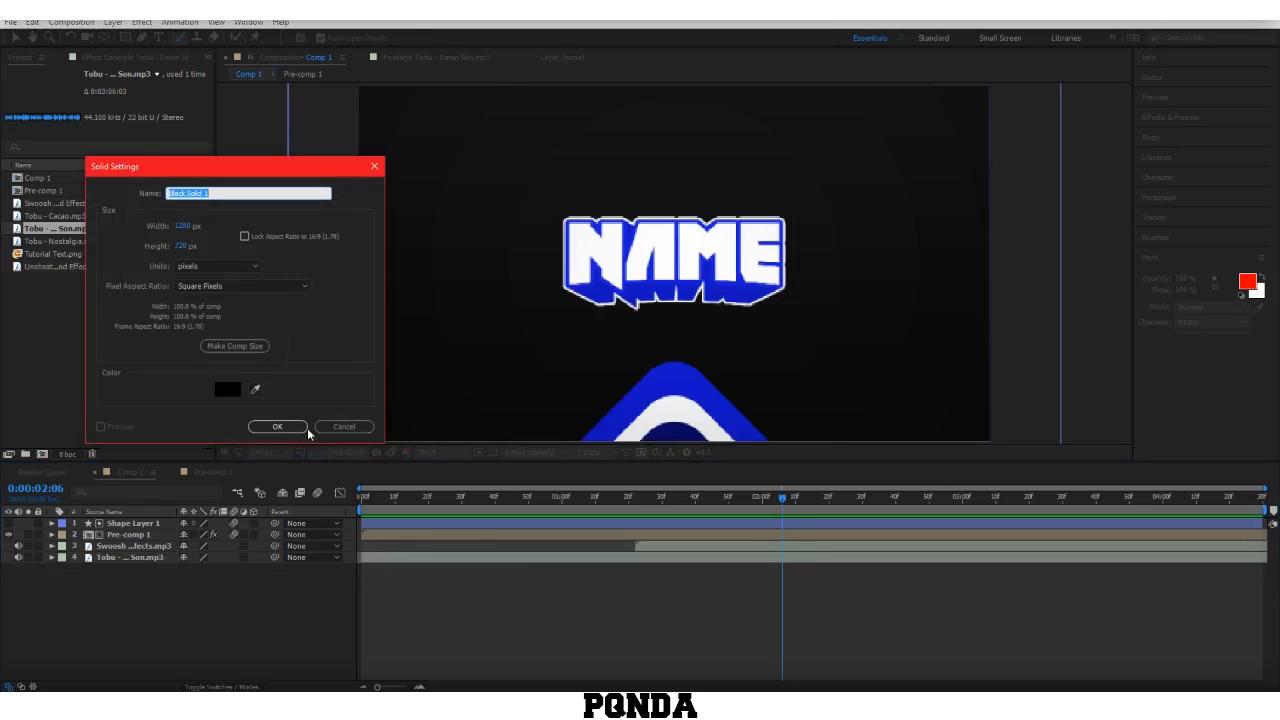
click(277, 427)
click(1198, 119)
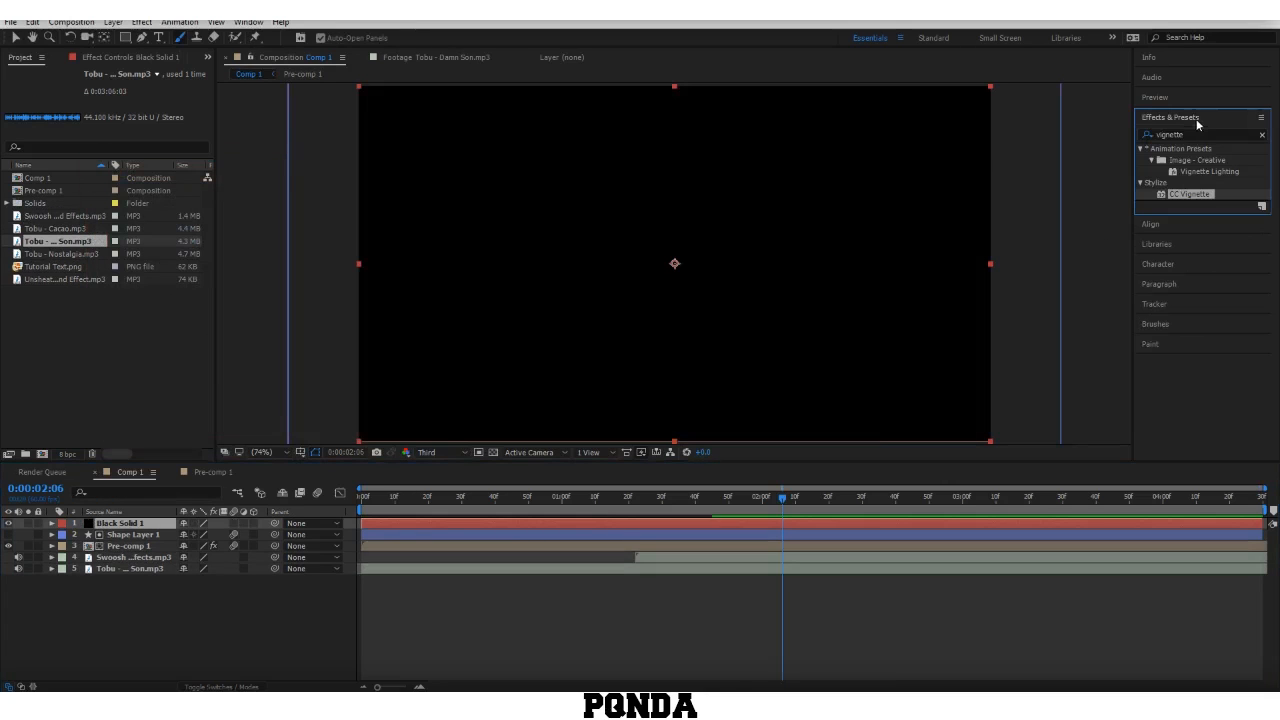
click(1189, 134)
text(cc jaw)
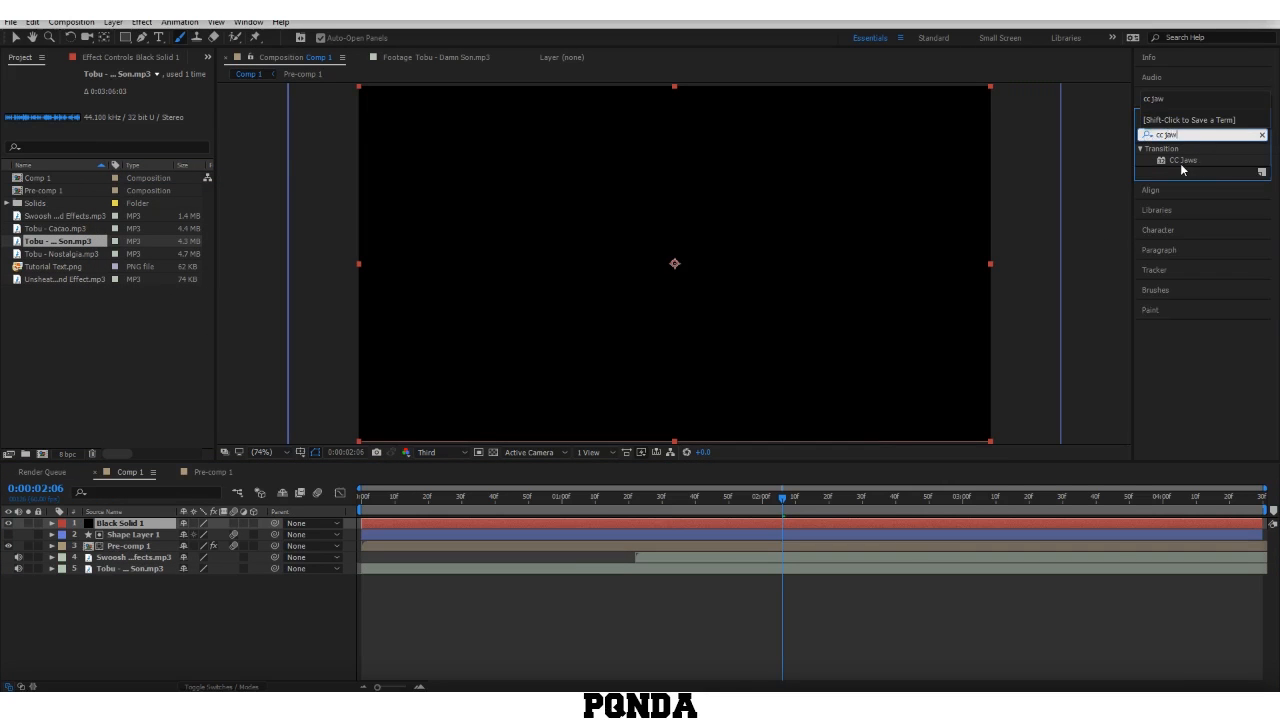
drag(1183, 160, 900, 522)
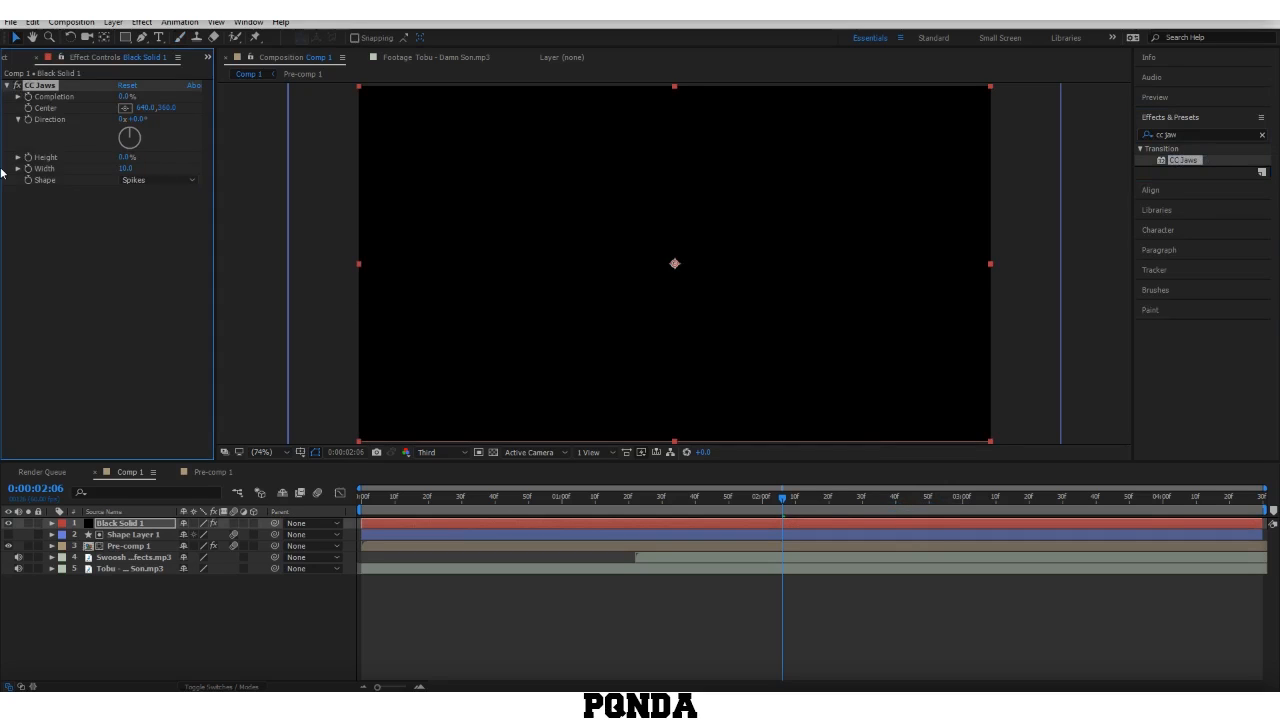
Step: Animate the CC Jaws Completion on the black solid from 100% at 0:00:01:15 to 80% at 0:00:01:44
click(125, 97)
text(80)
key(Return)
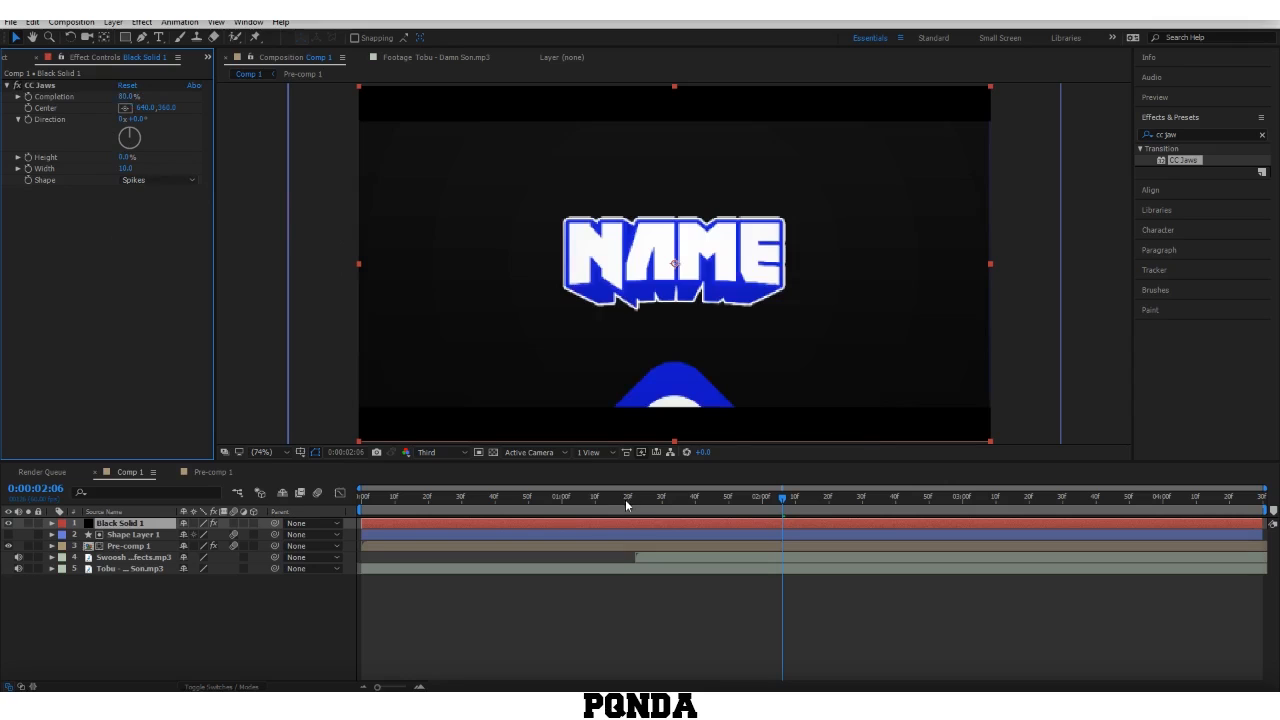
drag(625, 500, 706, 512)
click(28, 97)
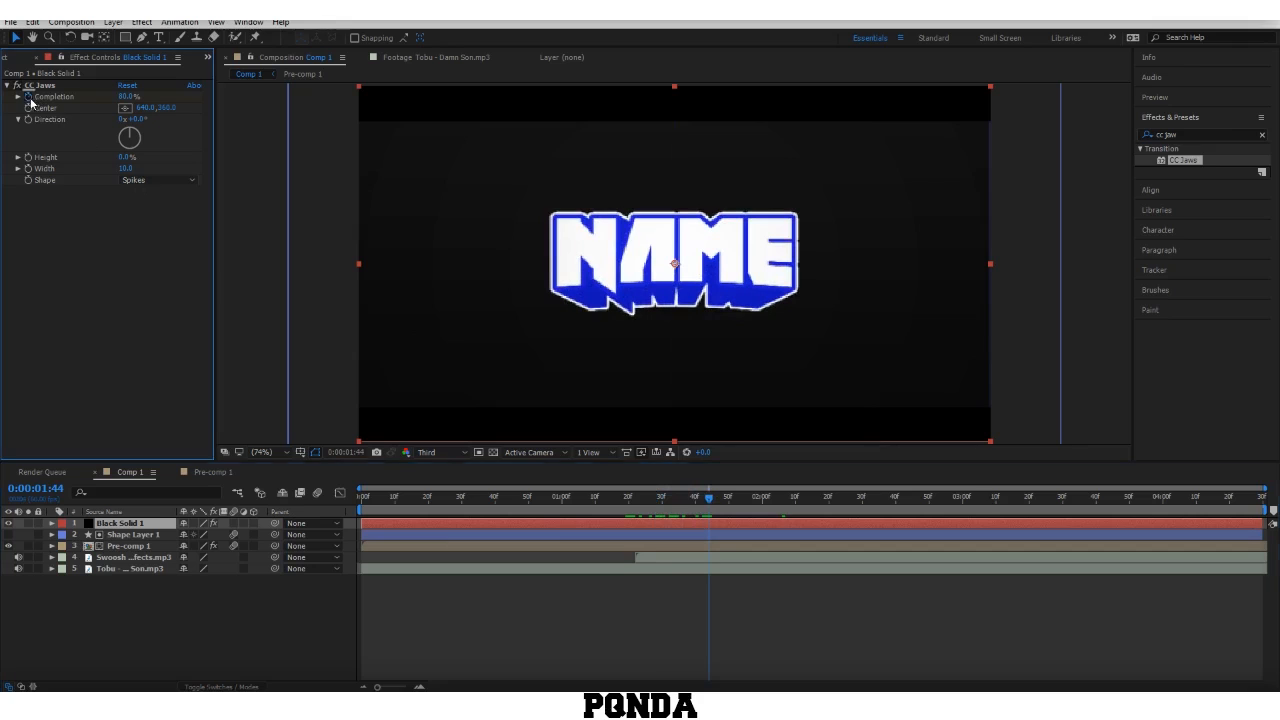
drag(677, 508, 612, 510)
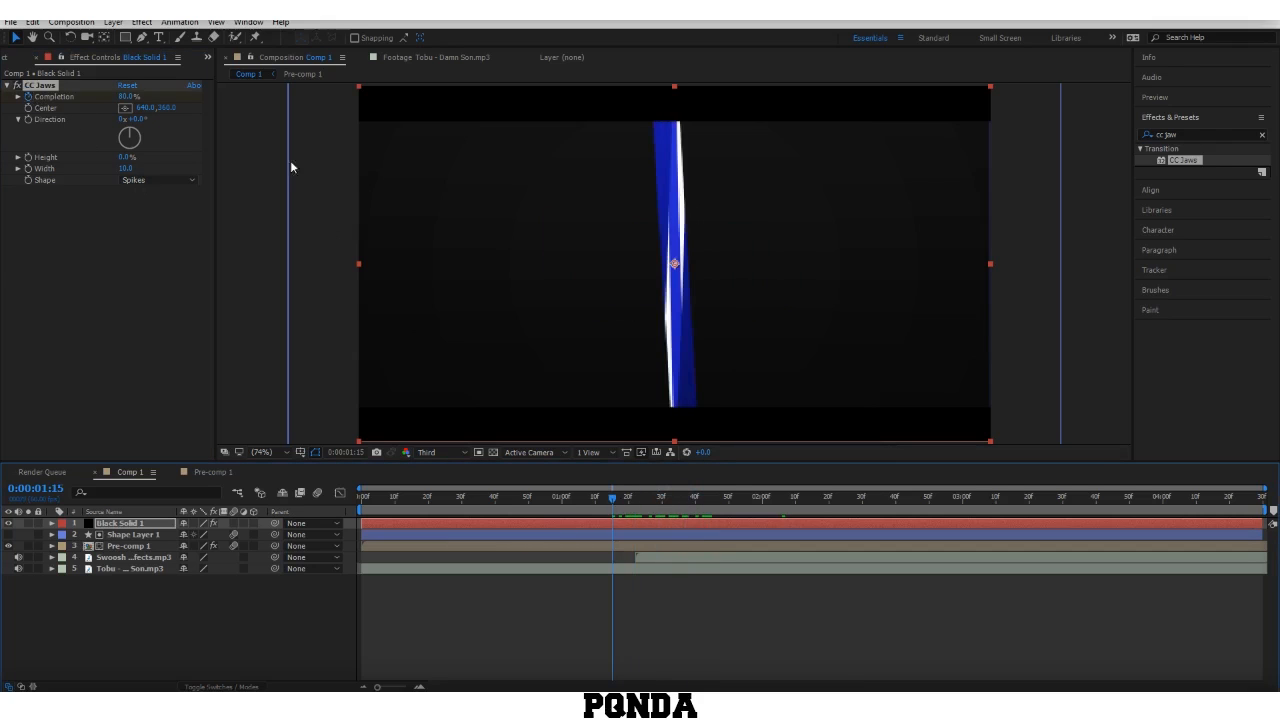
drag(126, 97, 622, 131)
Step: Apply Easy Ease to both CC Jaws Completion keyframes and preview Comp 1 with the letterbox bars
key(e)
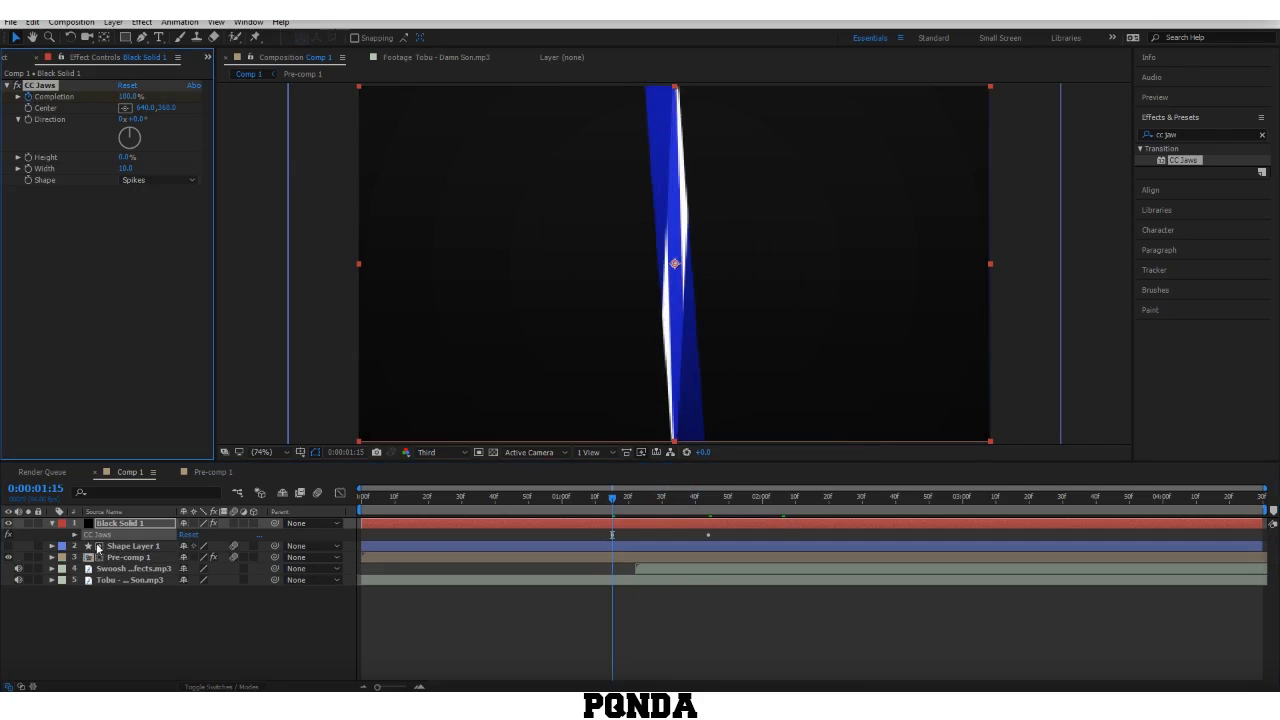
click(75, 535)
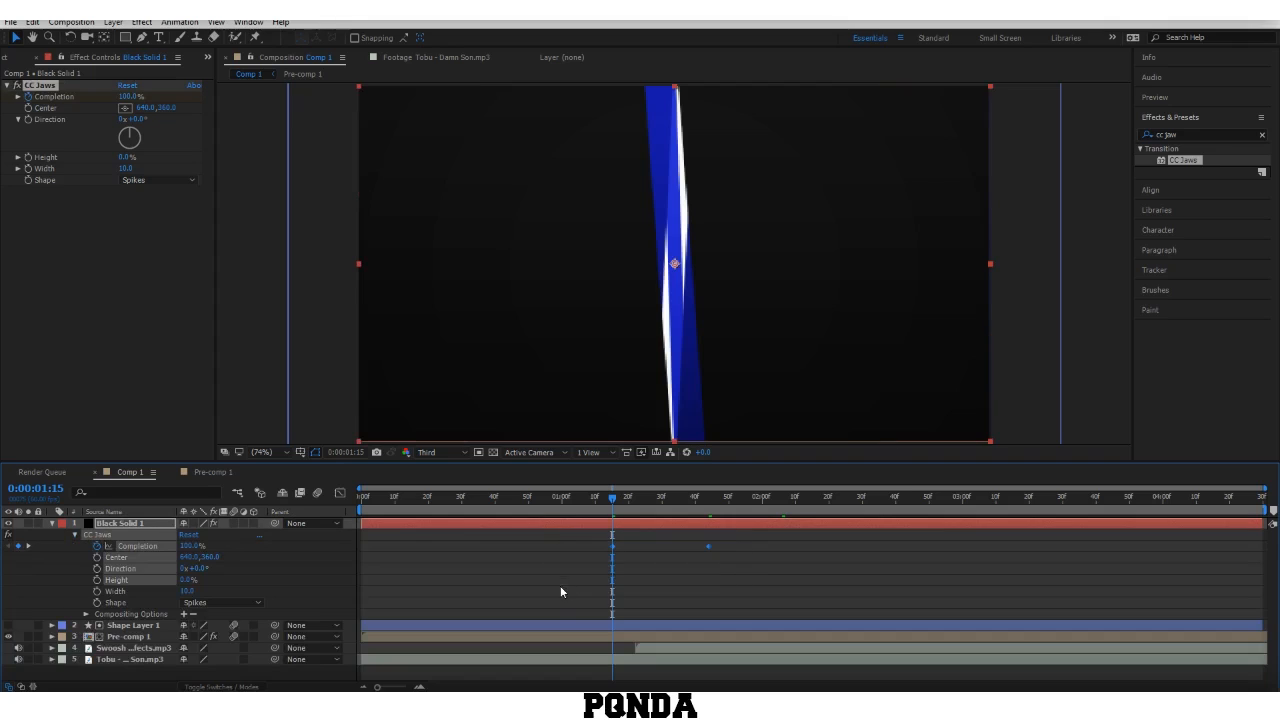
click(766, 559)
key(space)
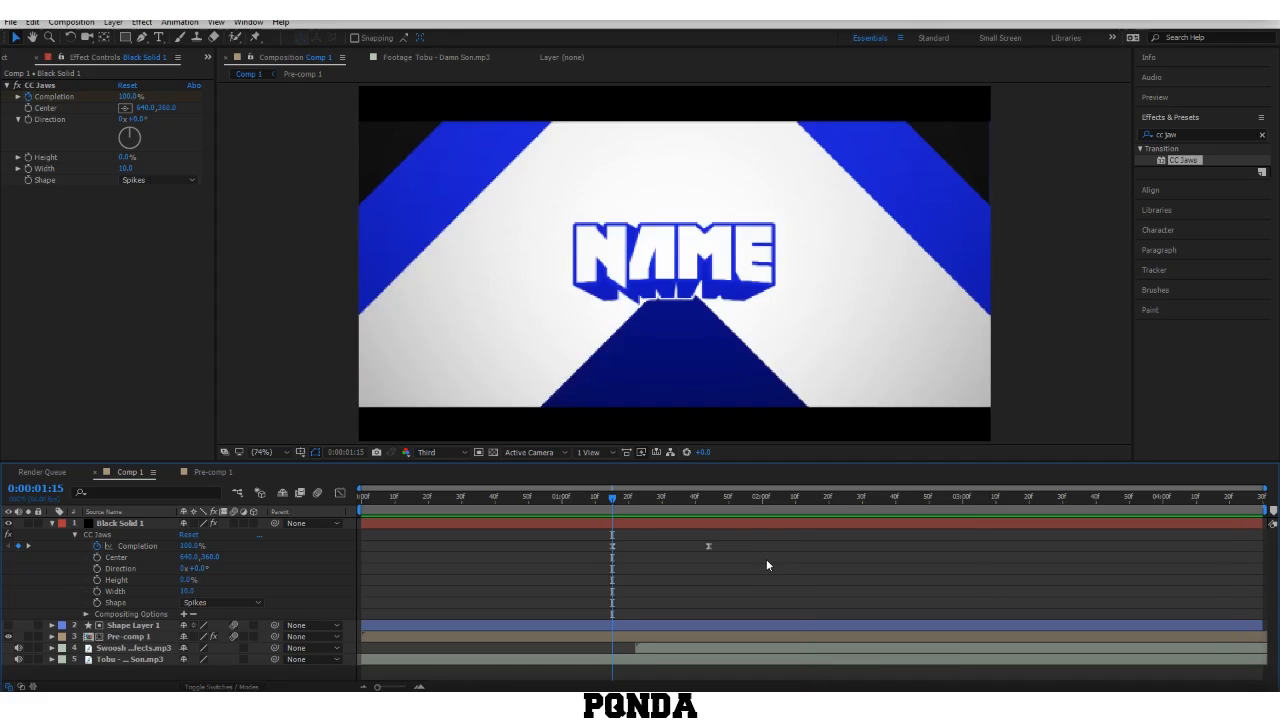
key(space)
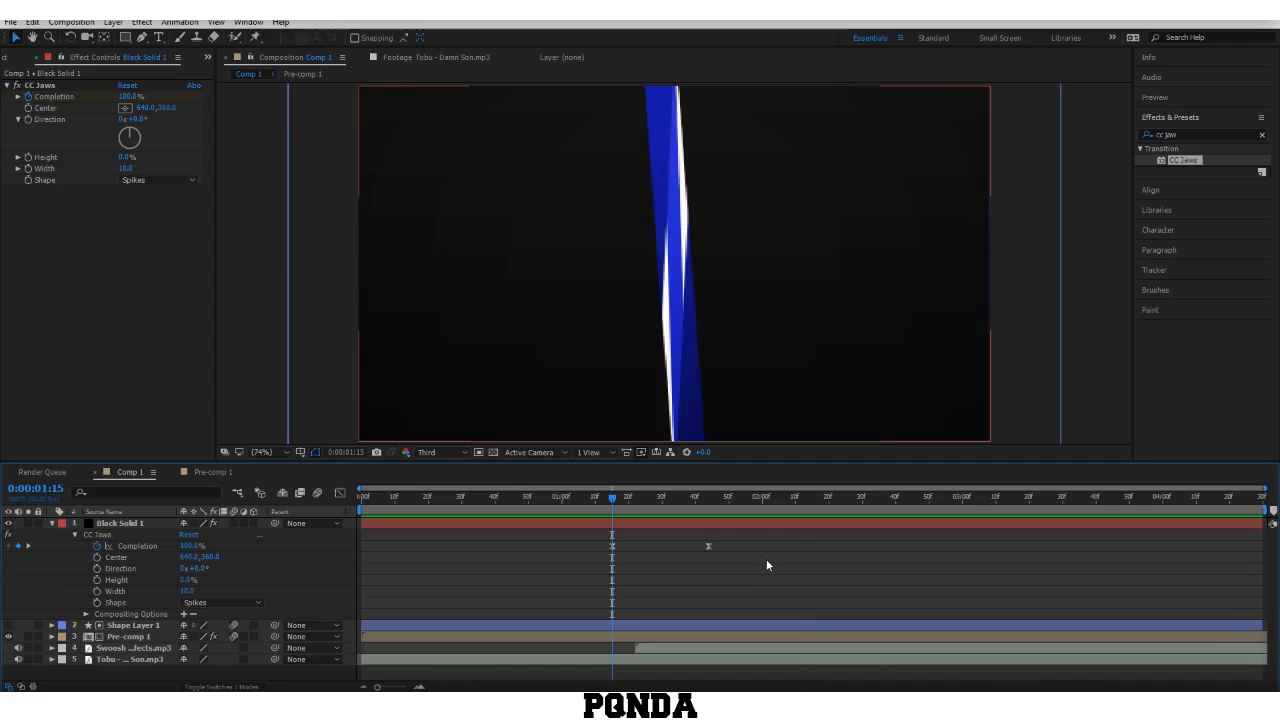
click(372, 491)
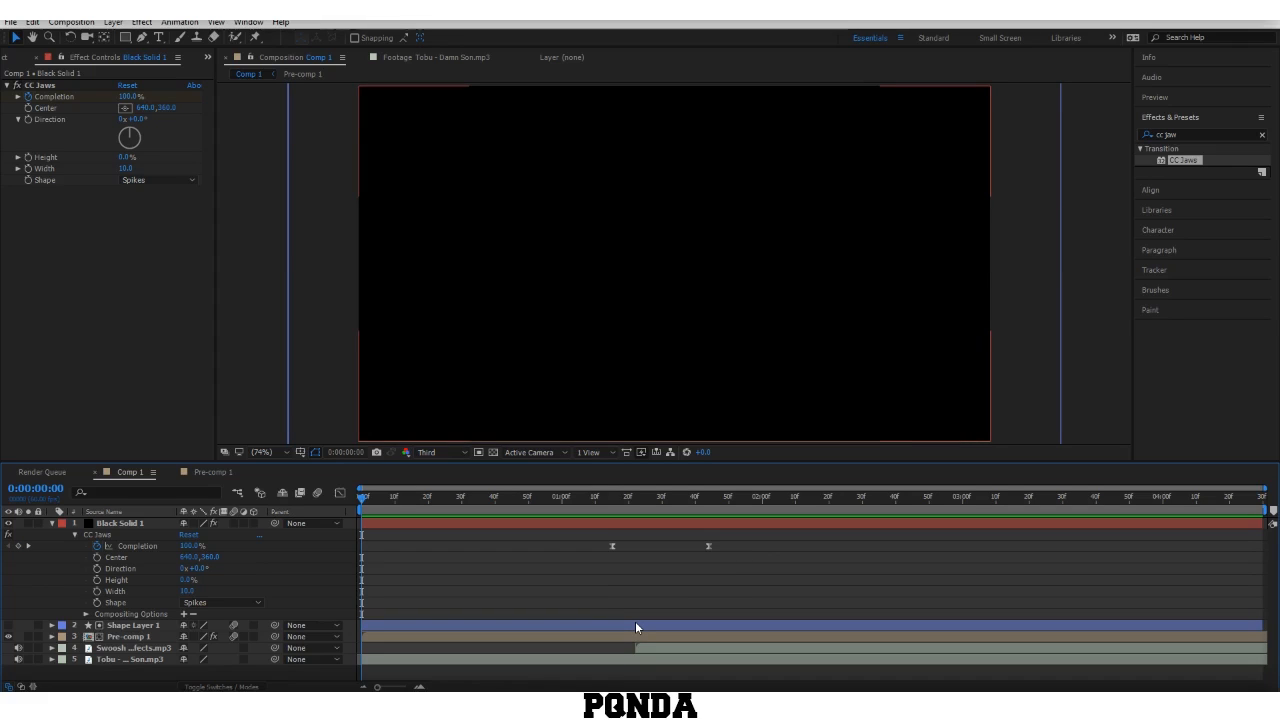
key(u)
Step: Pre-compose all five layers of Comp 1 into a single composition layer
drag(520, 500, 551, 501)
key(ctrl+a)
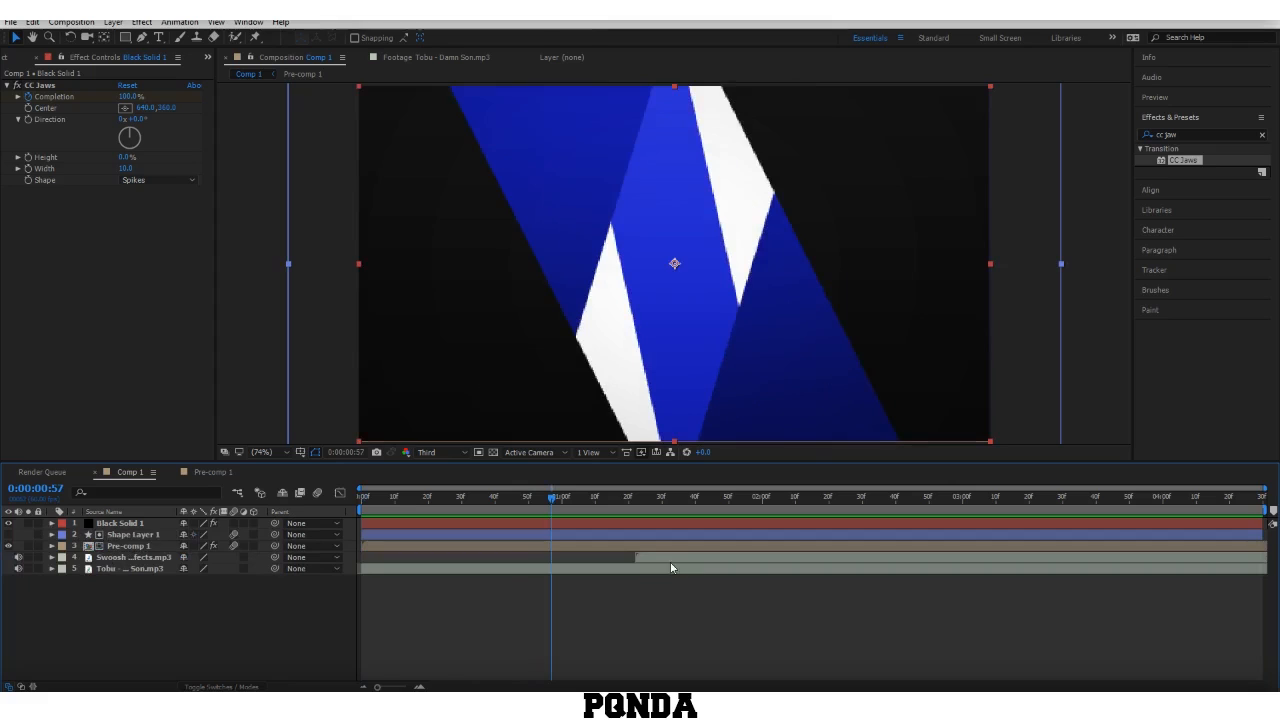
right_click(670, 552)
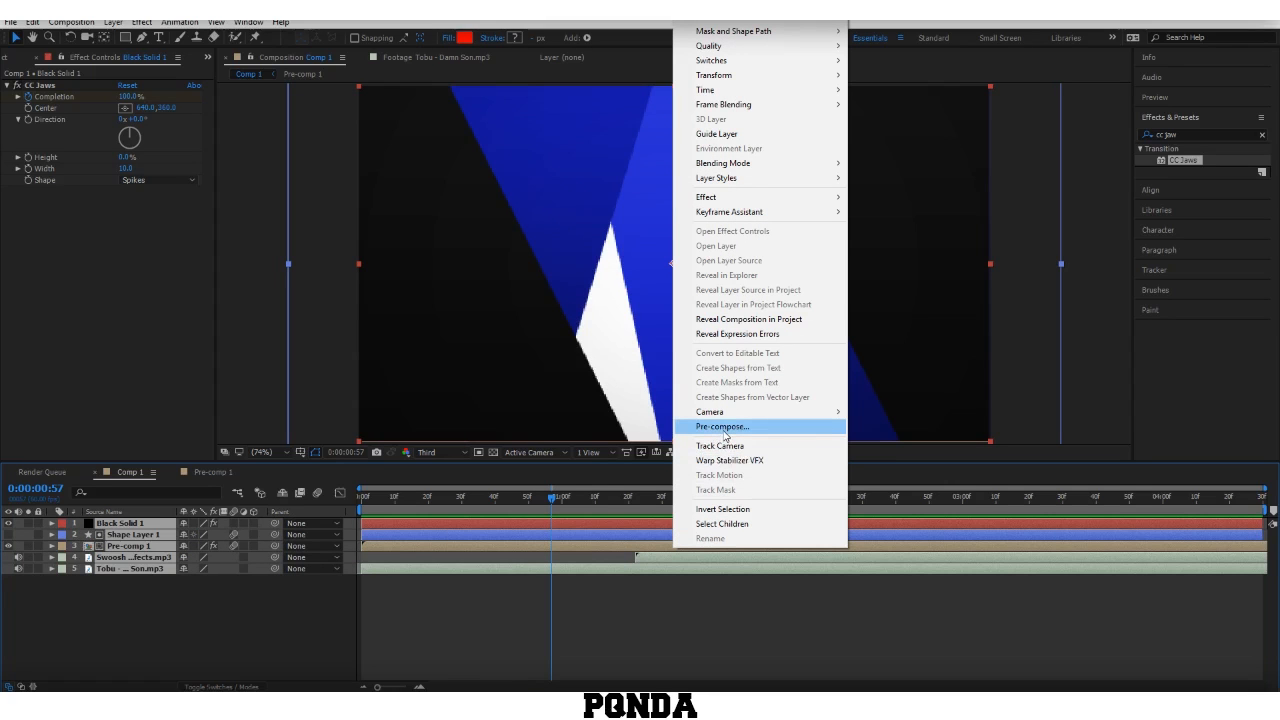
click(724, 433)
click(740, 432)
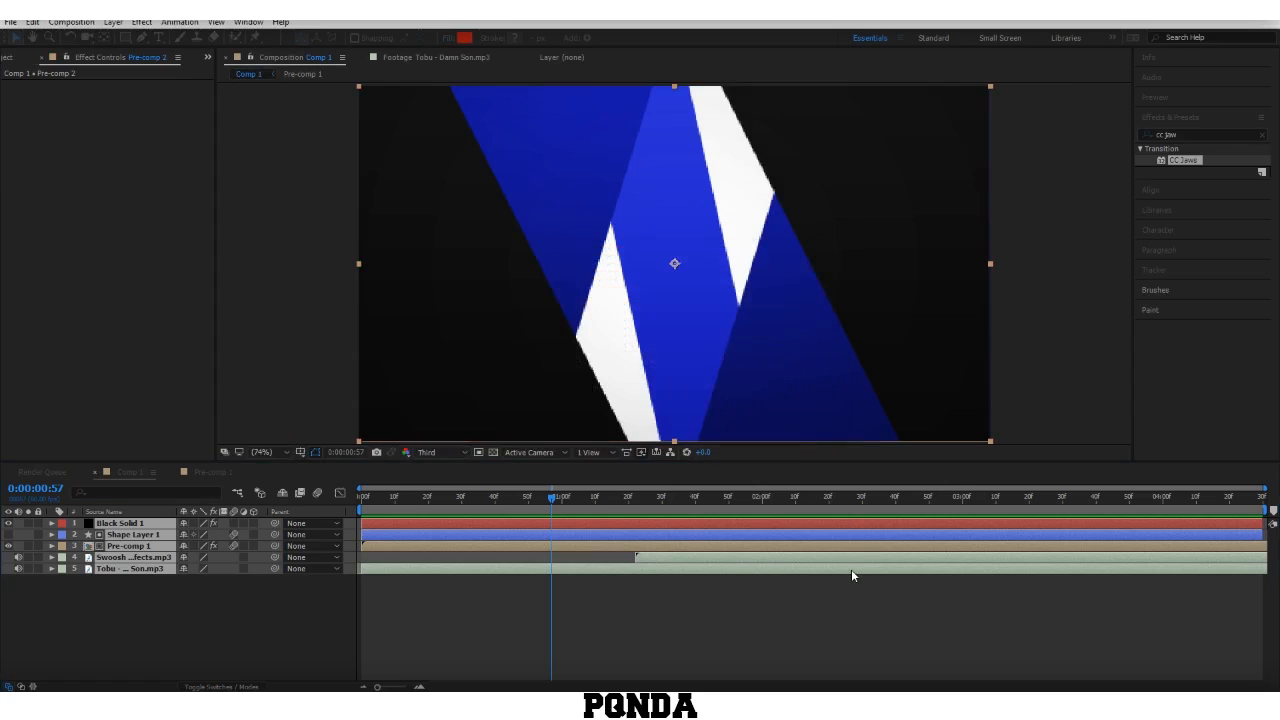
Step: Fade in the pre-composed layer with Opacity keyframes of 0% at the composition's start and 100% at about 0:00:00:53
click(480, 507)
click(425, 524)
key(t)
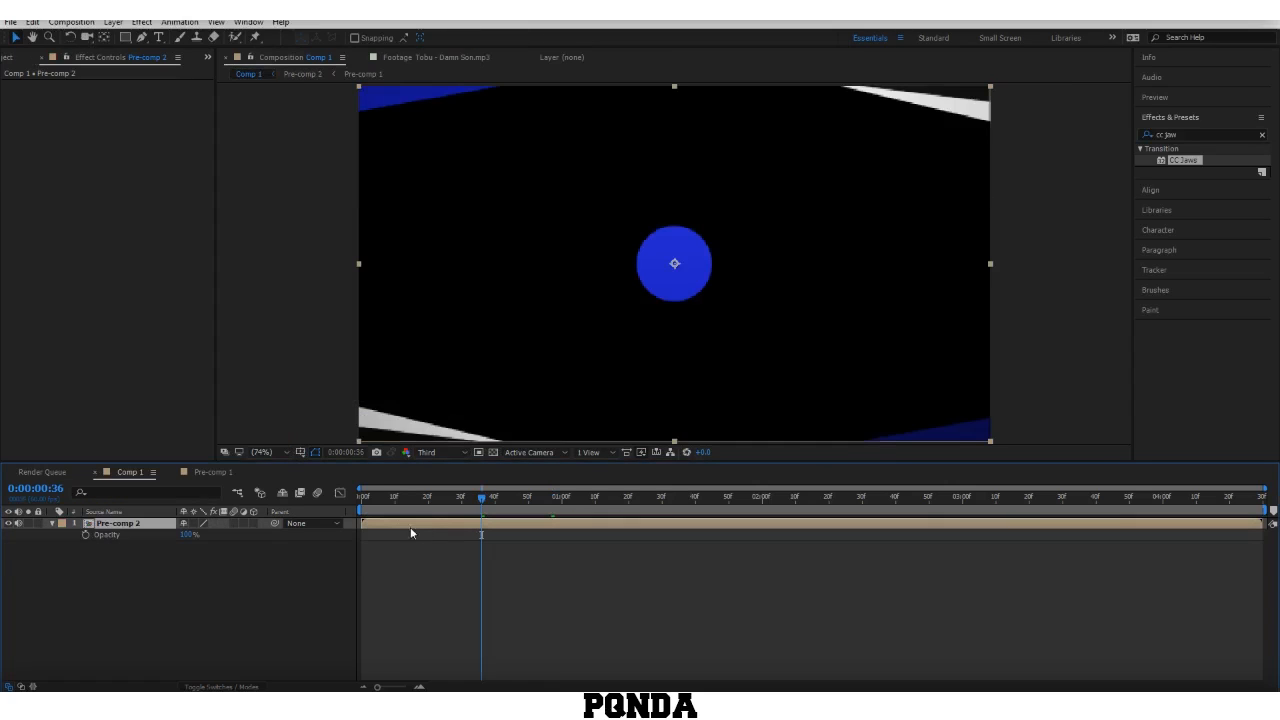
click(86, 535)
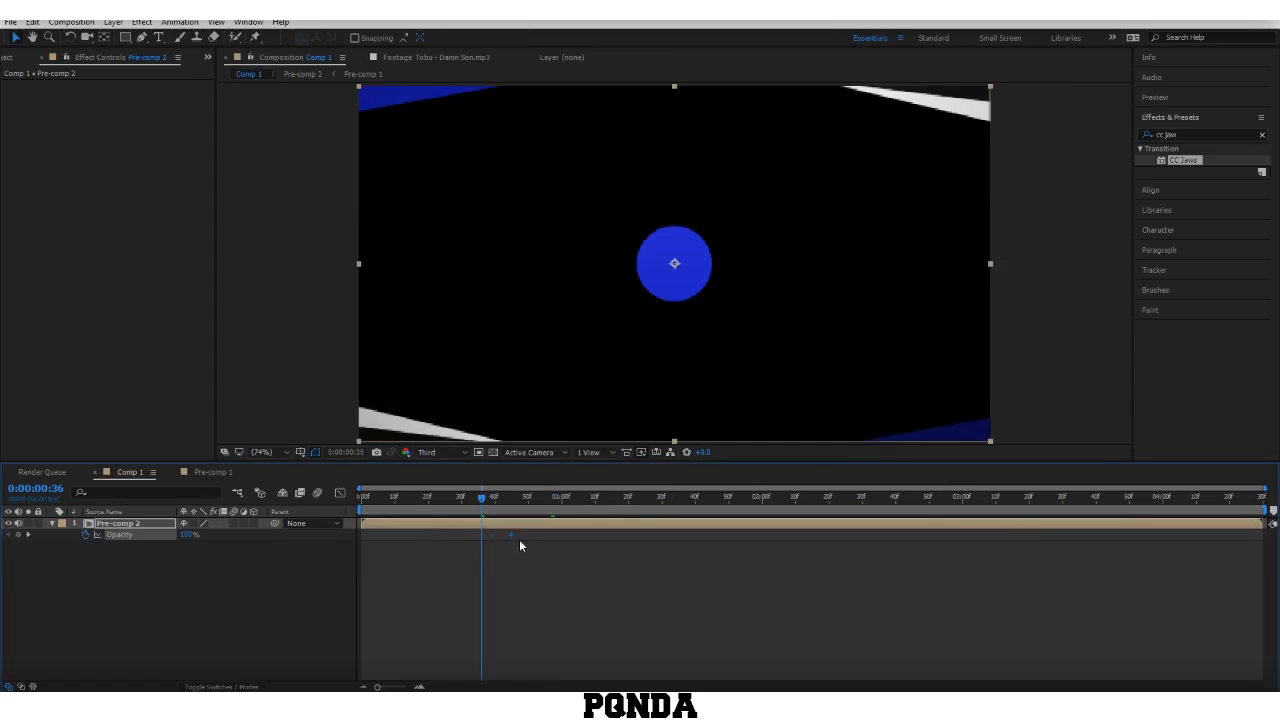
drag(519, 543, 546, 541)
drag(423, 498, 311, 506)
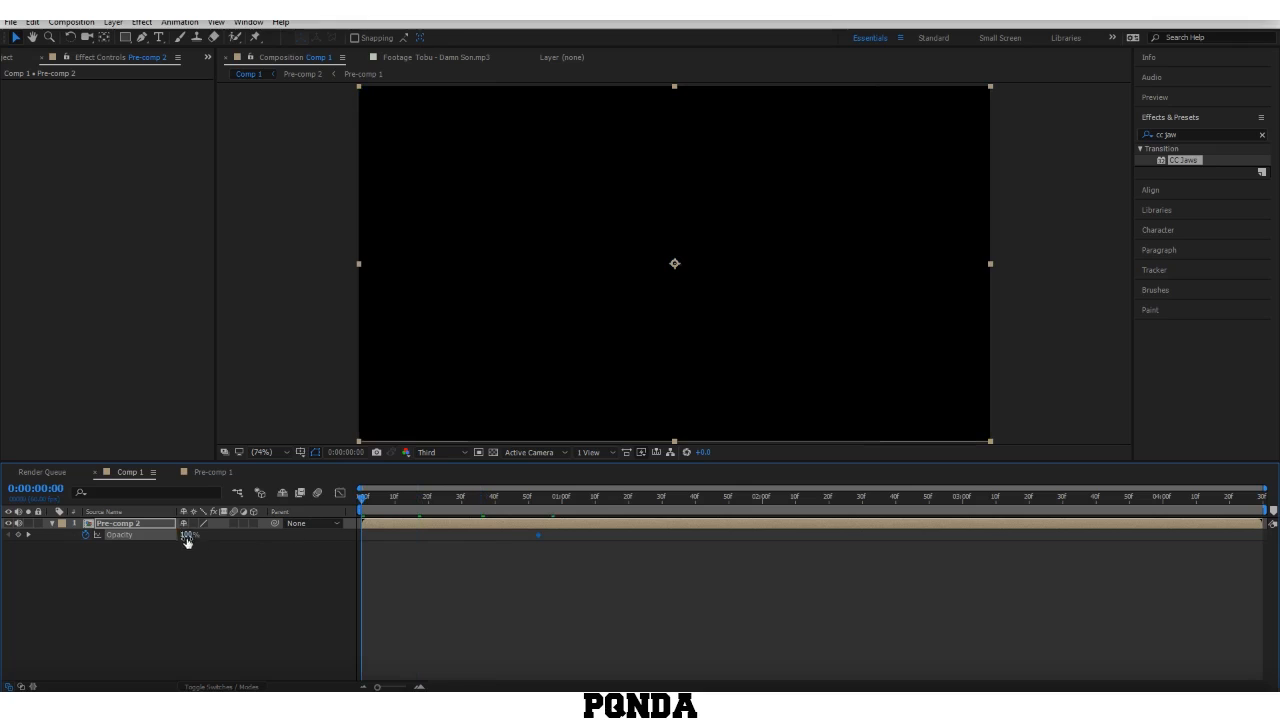
click(146, 541)
text(0)
key(Return)
click(331, 597)
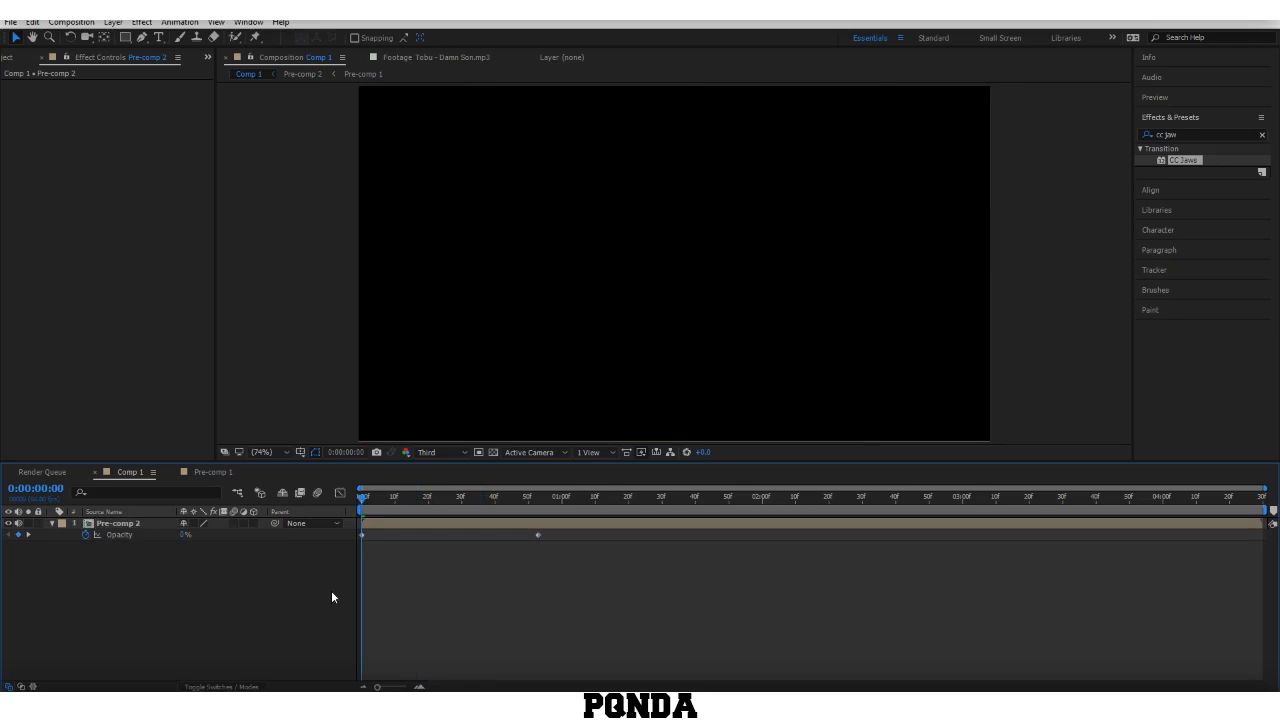
Step: Add fade-out Opacity keyframes of 100% at about 0:00:03:05 and 0% at the composition's end, and preview Comp 1
click(537, 535)
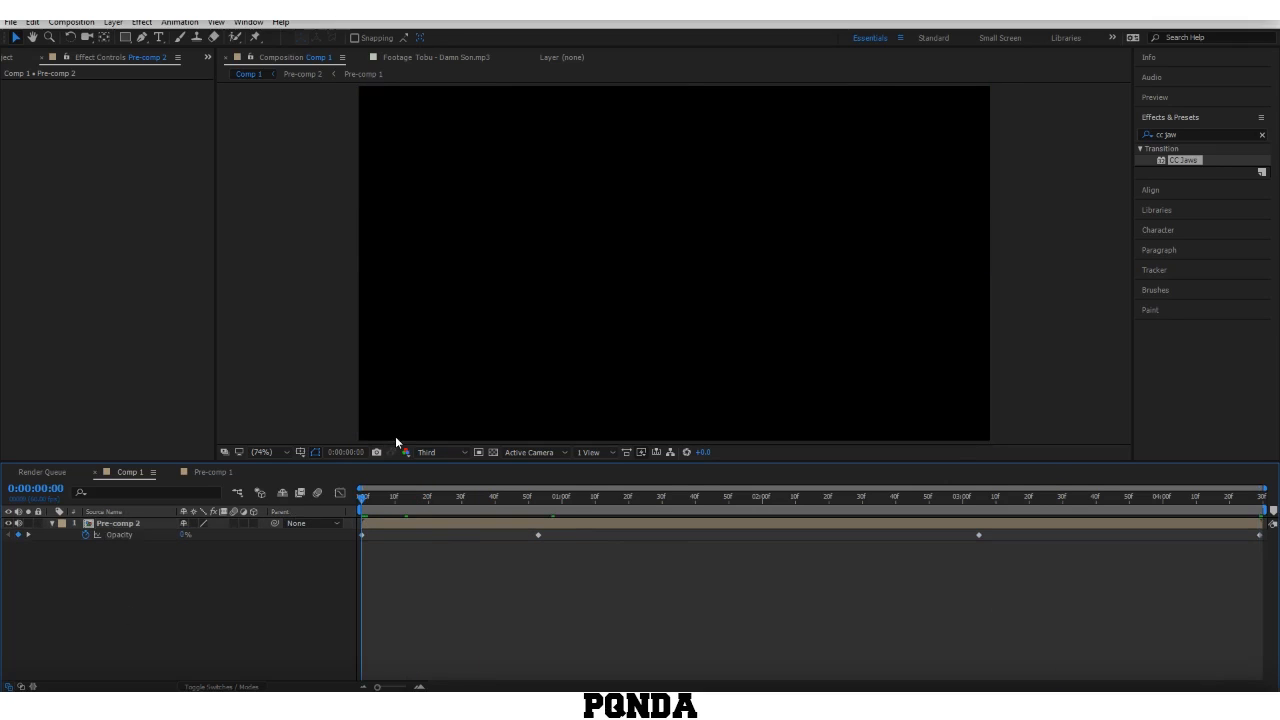
key(space)
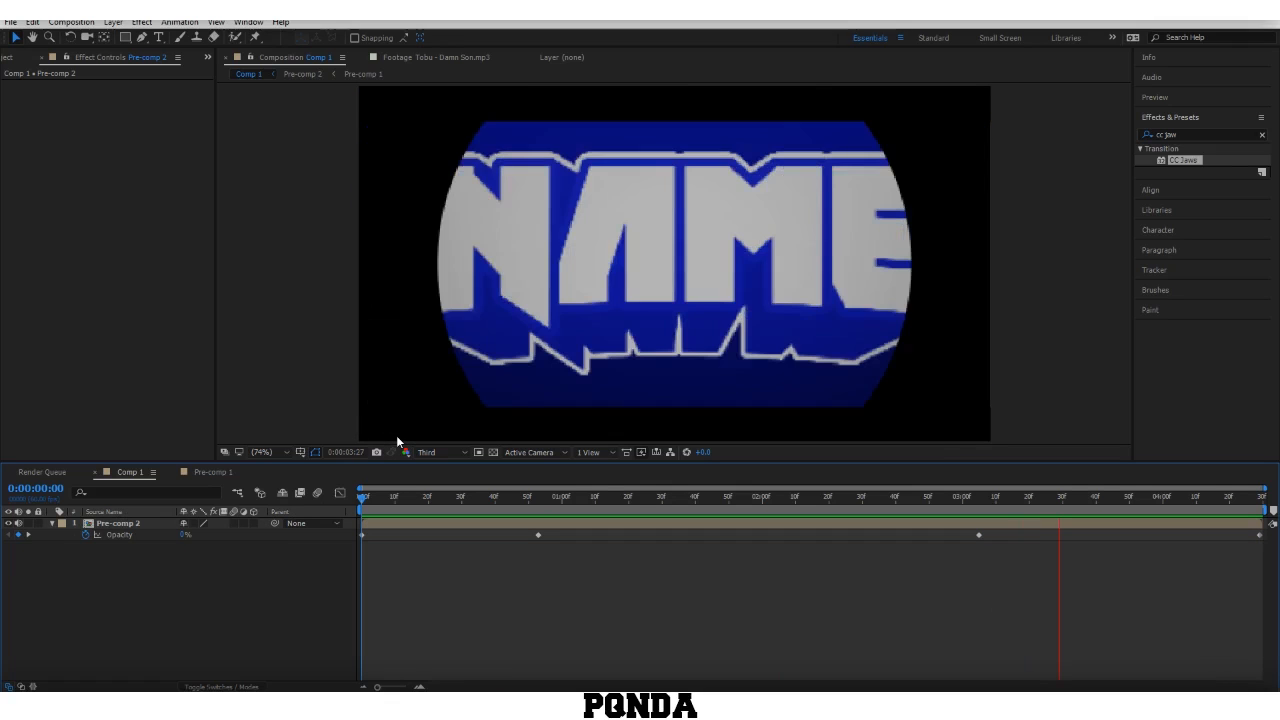
key(space)
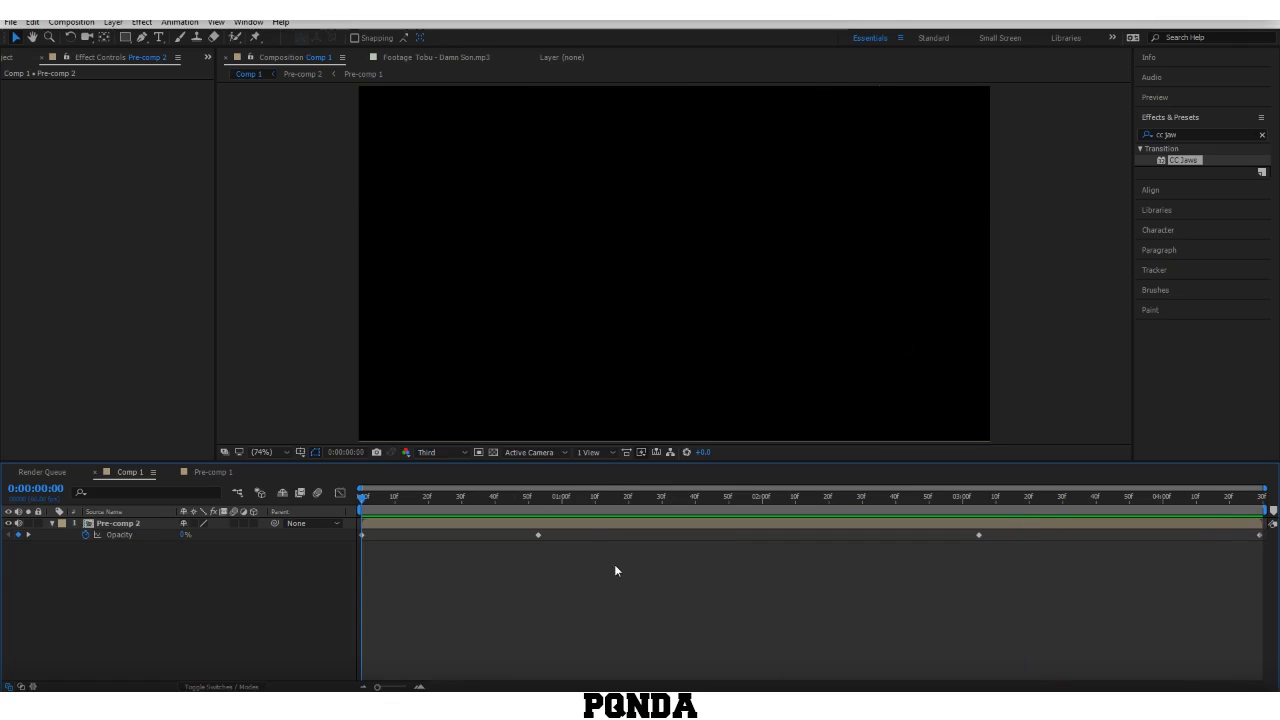
key(u)
key(space)
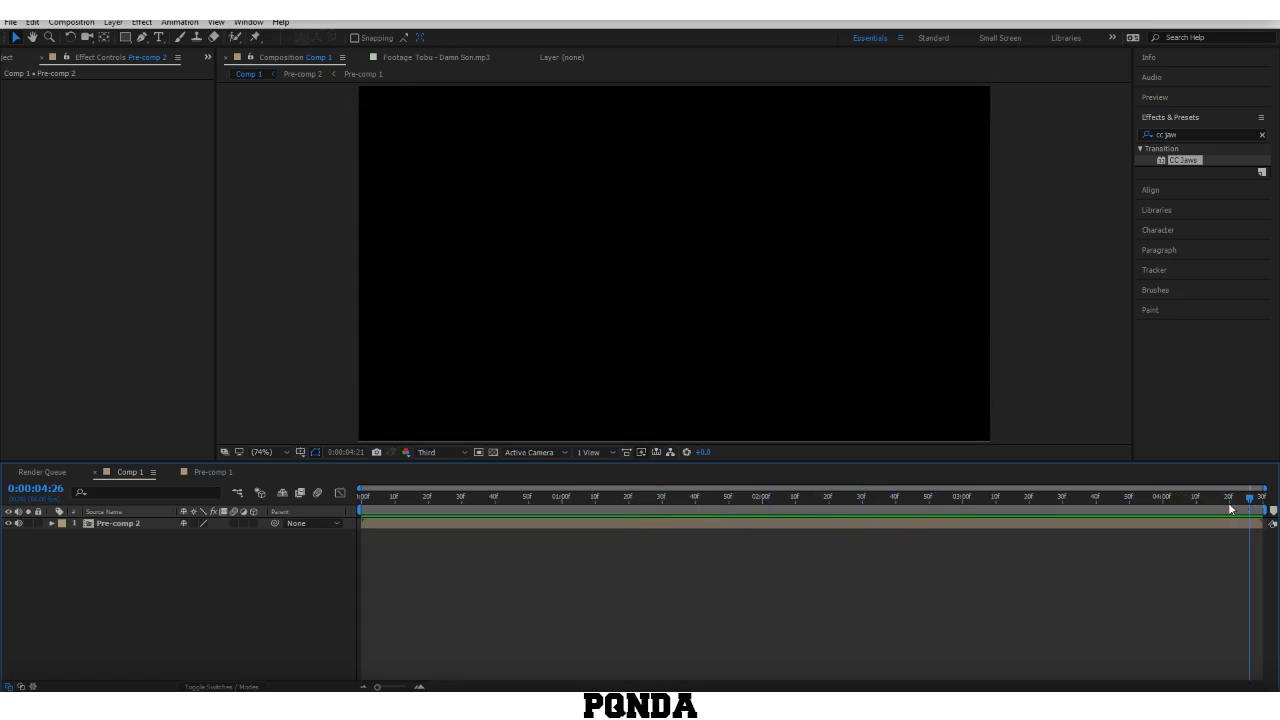
key(space)
Step: Add Comp 1 to the render queue and set its AVI output module's channels to RGB + Alpha
click(62, 22)
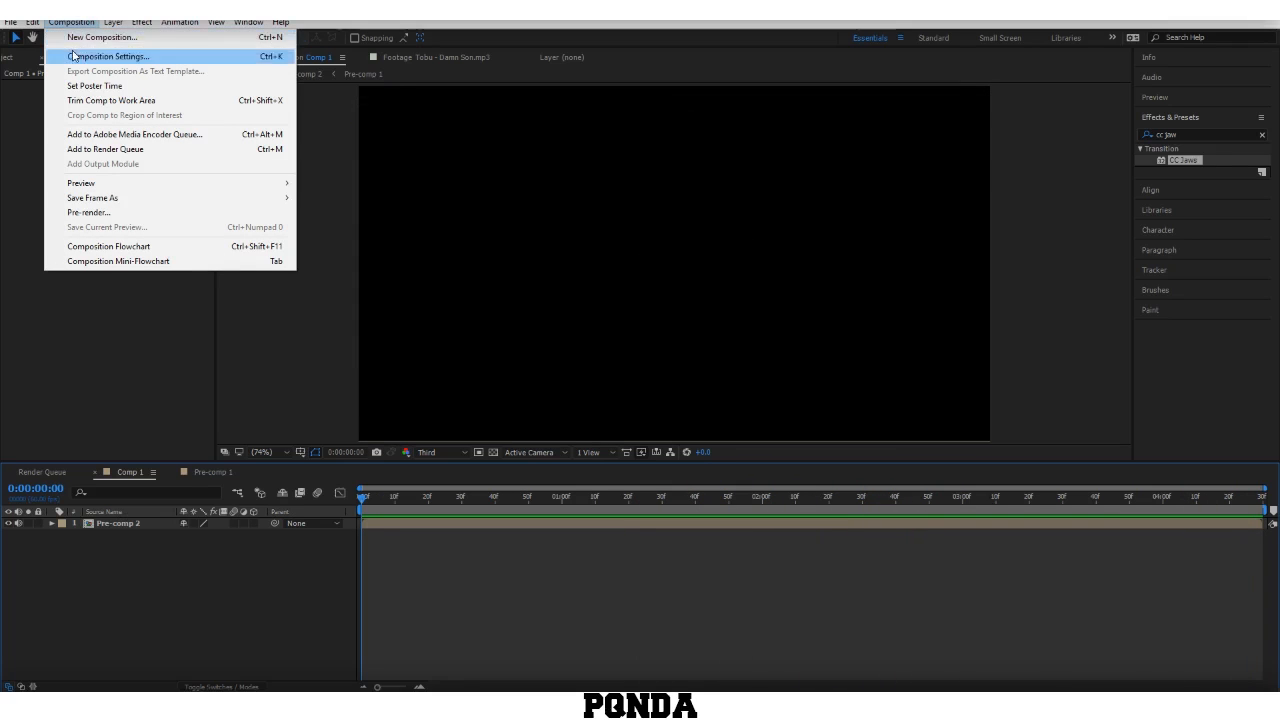
click(139, 152)
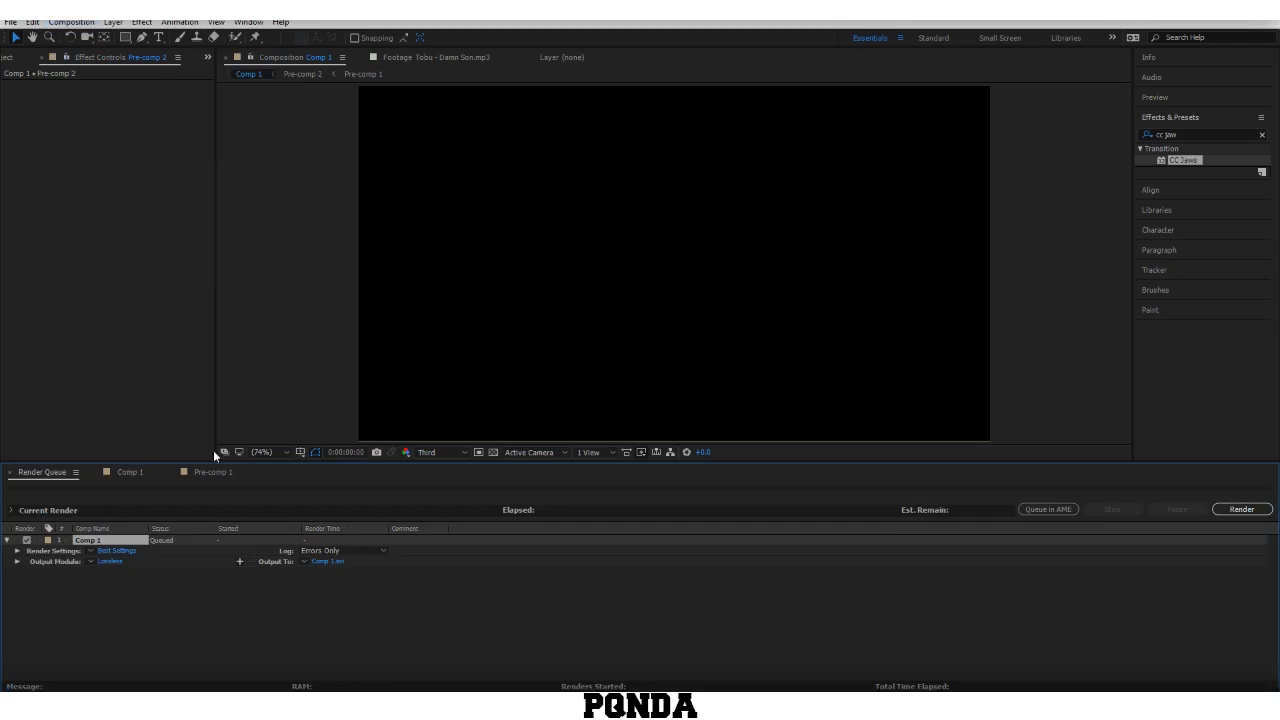
click(109, 561)
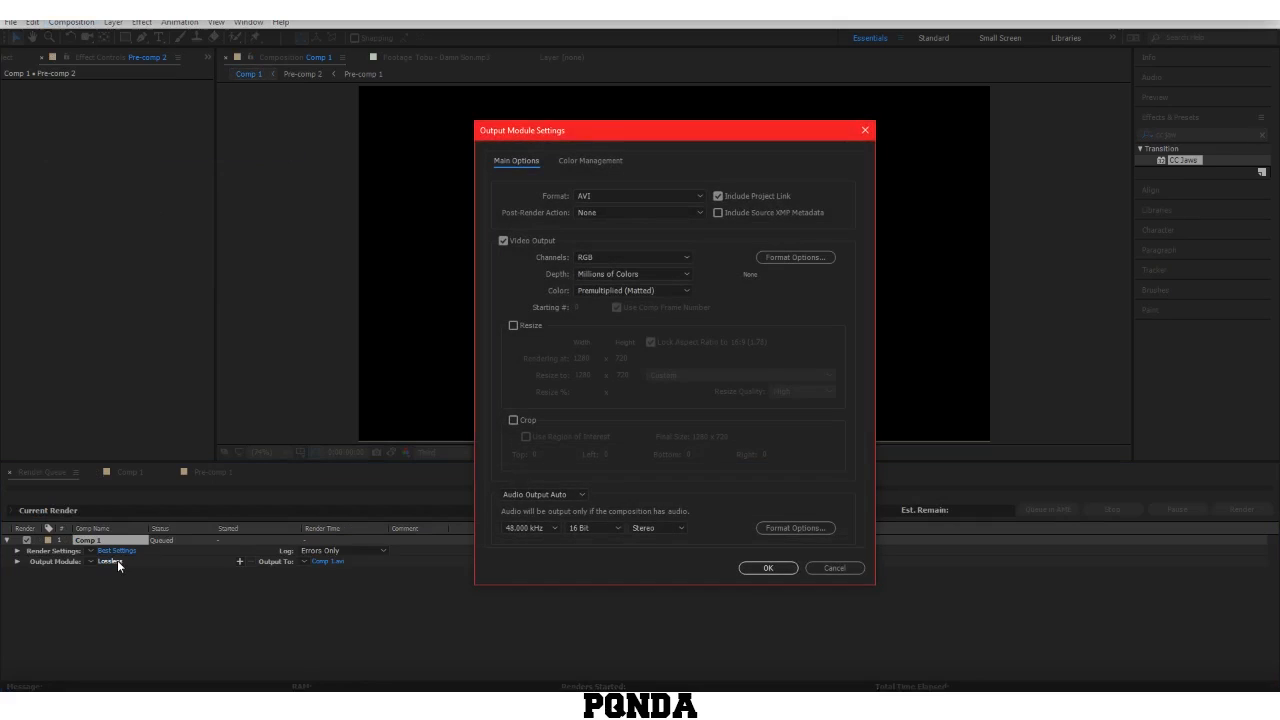
click(630, 257)
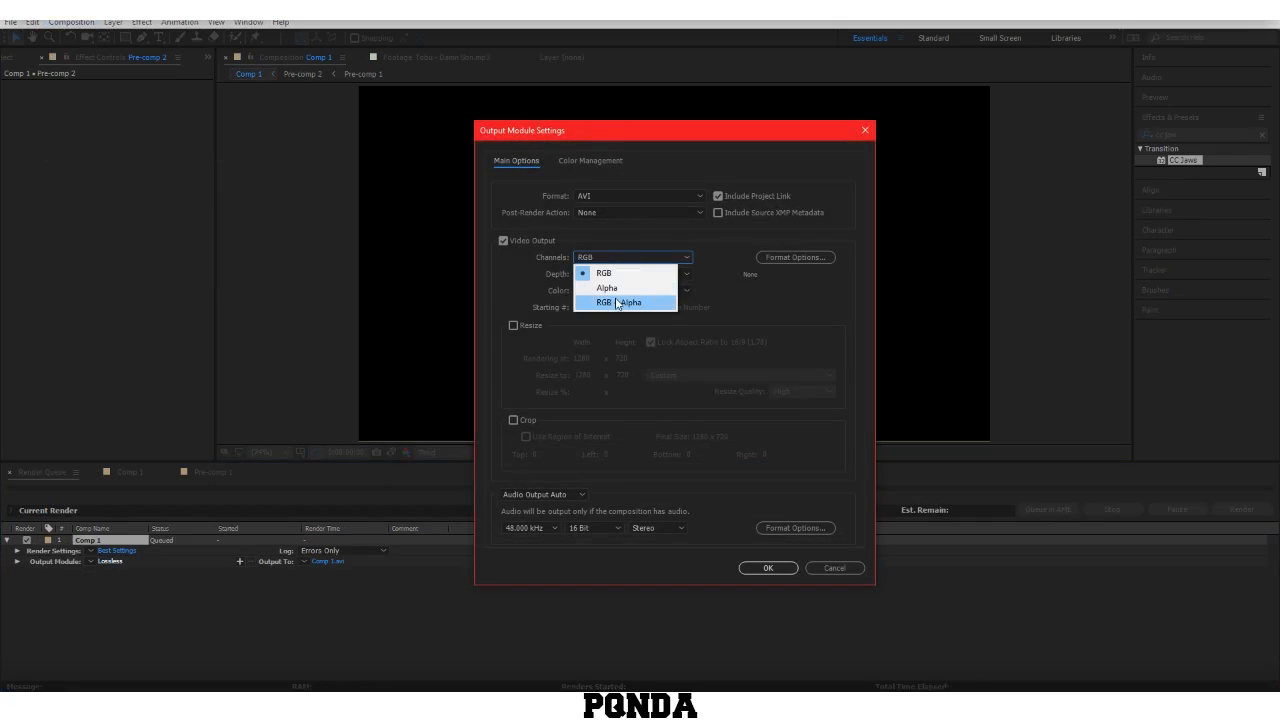
click(614, 297)
click(764, 568)
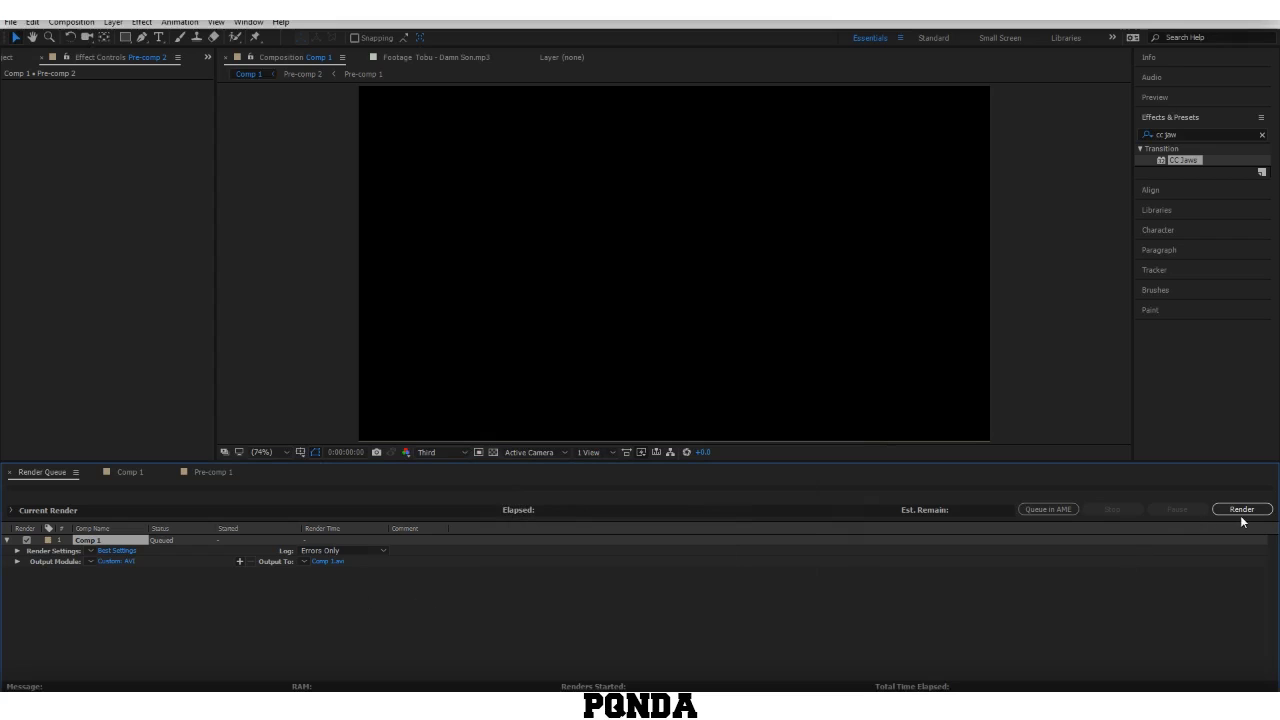
Step: Set the output module's channels back to RGB
click(123, 568)
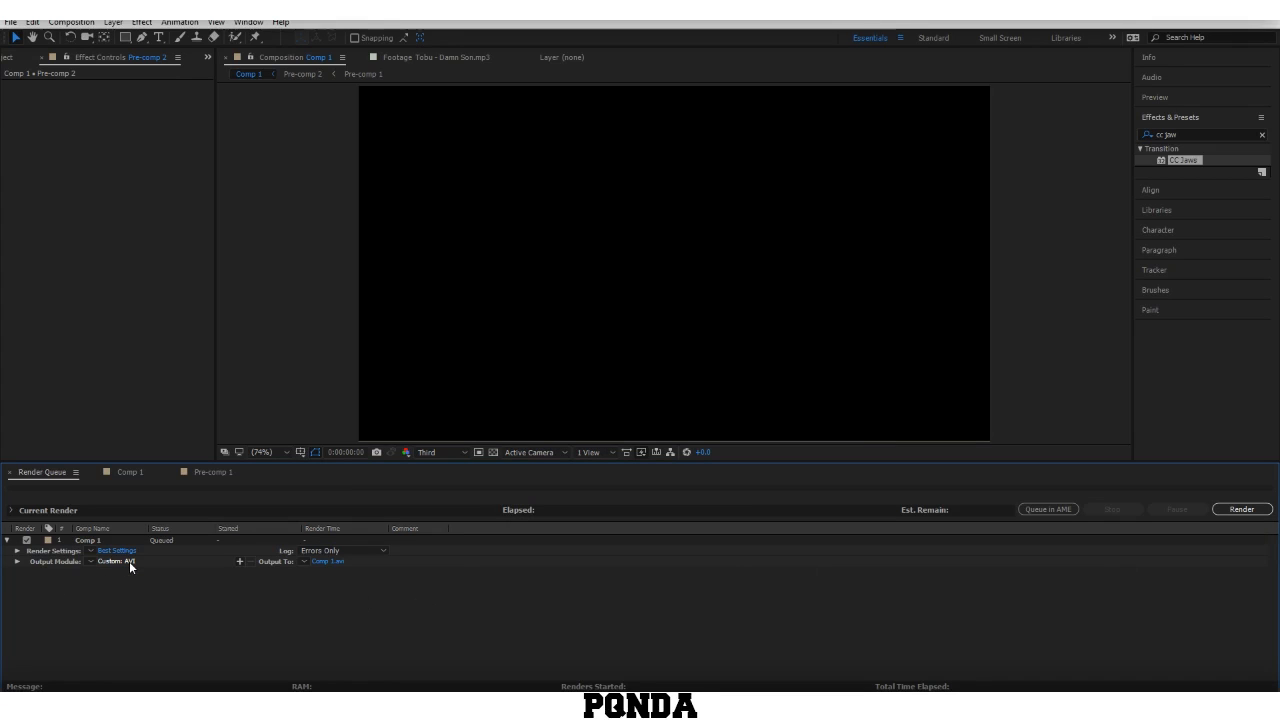
click(129, 561)
click(643, 260)
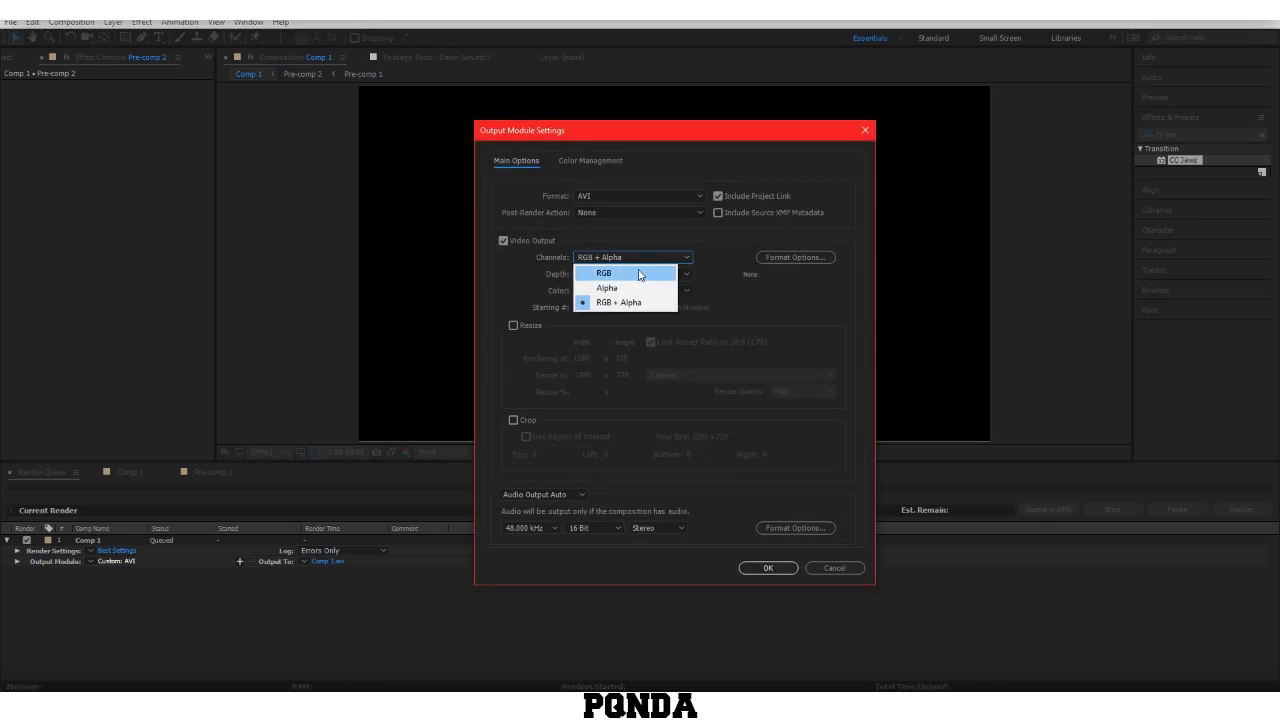
click(636, 275)
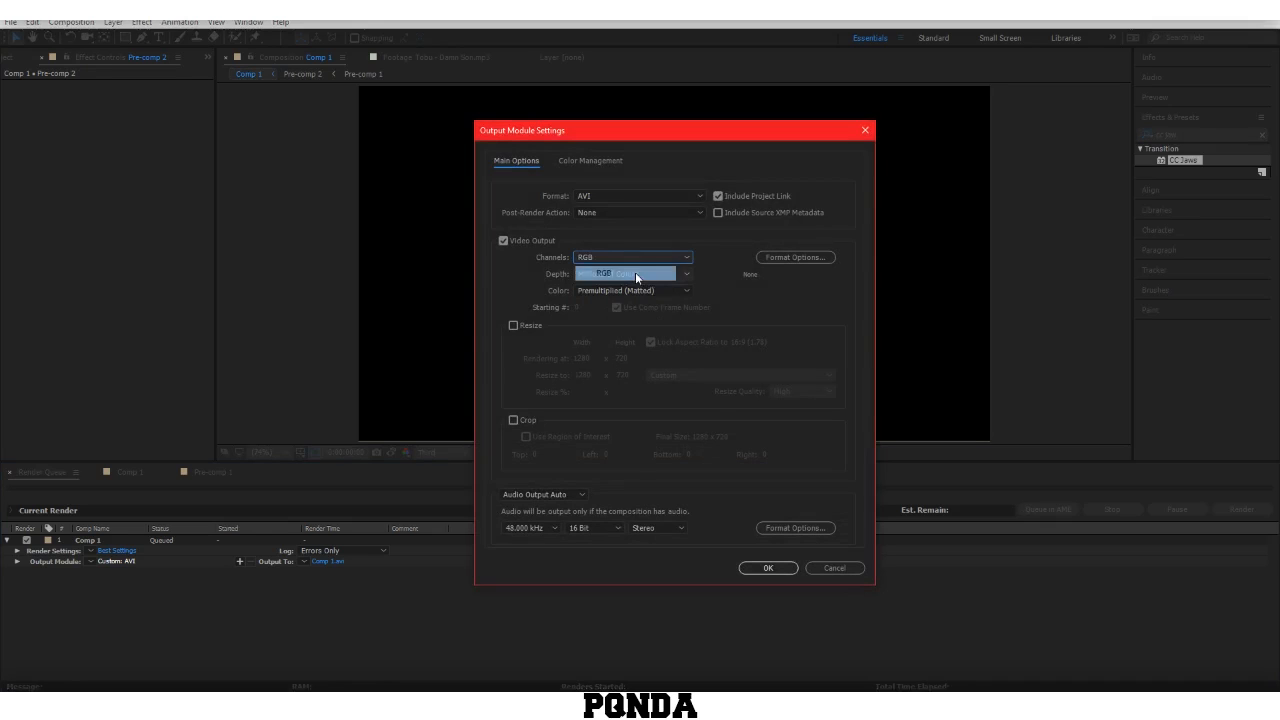
click(768, 568)
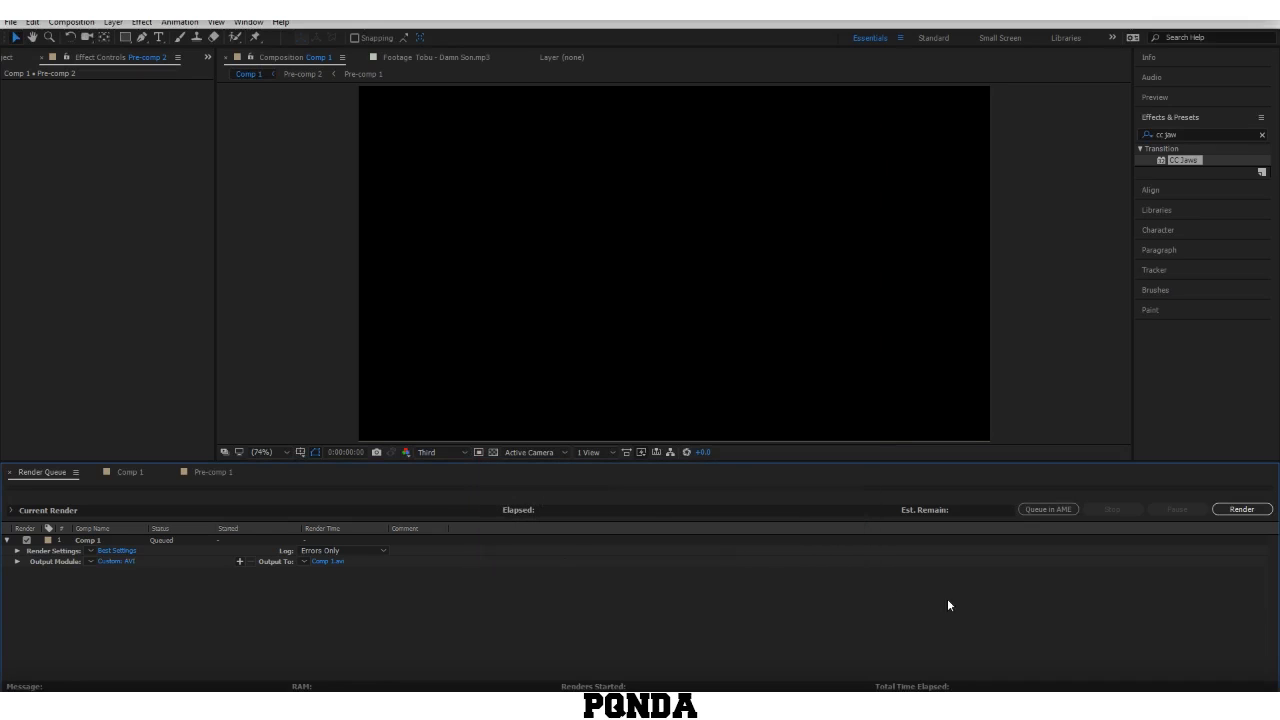
Step: Try RGB + Alpha as the output module's channels, and set them back to RGB
click(118, 562)
click(612, 258)
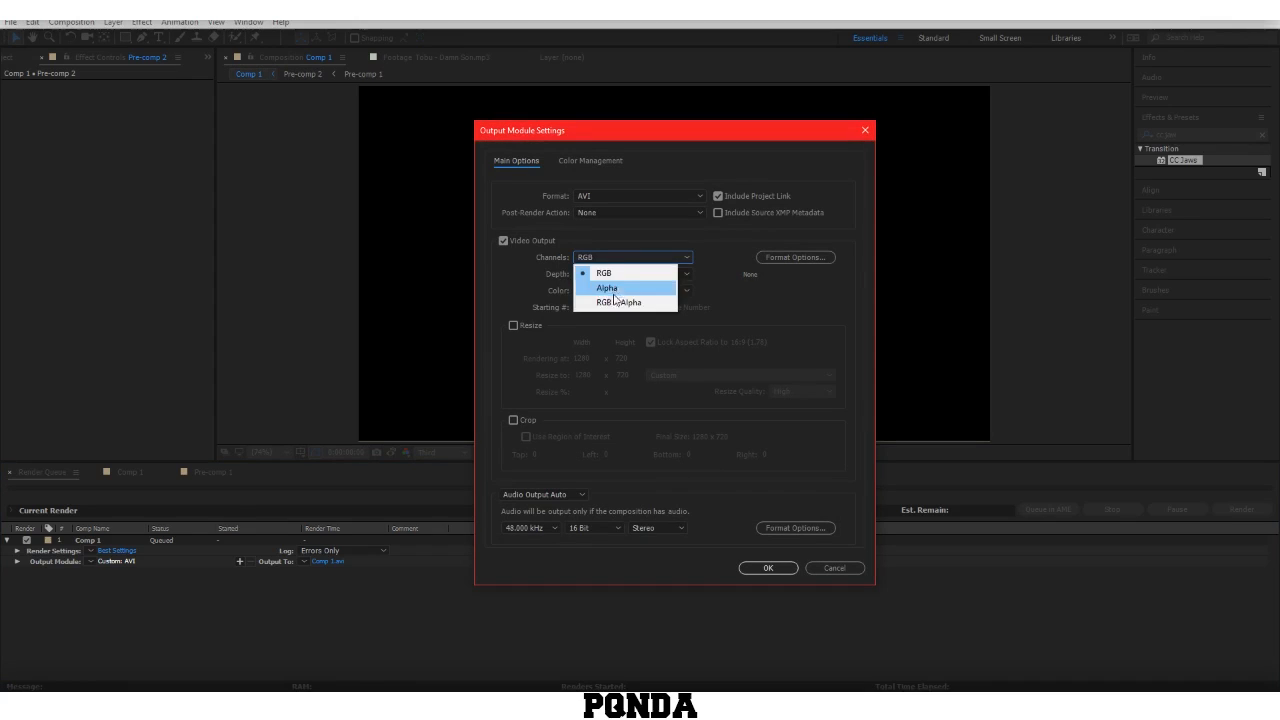
click(620, 302)
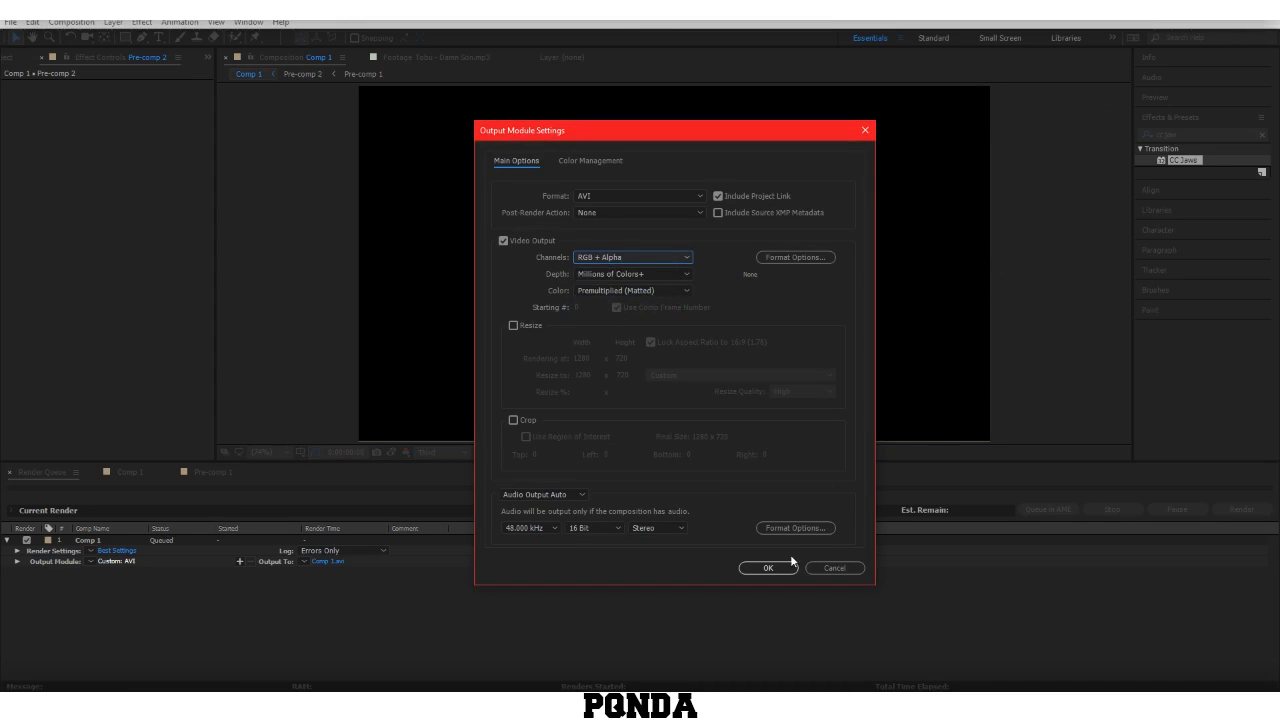
click(620, 257)
click(610, 274)
click(769, 569)
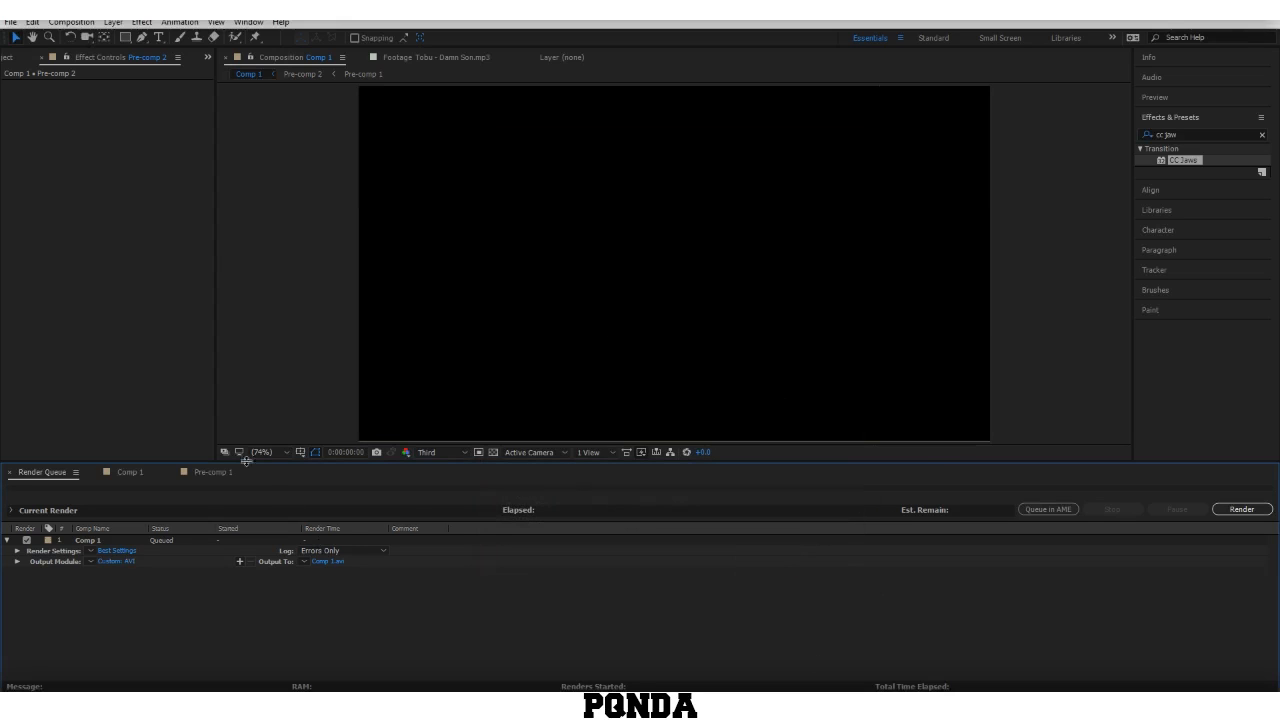
Step: Examine the name text's animation in Pre-comp 1 at about 0:00:03:57 and 0:00:01:33
click(212, 471)
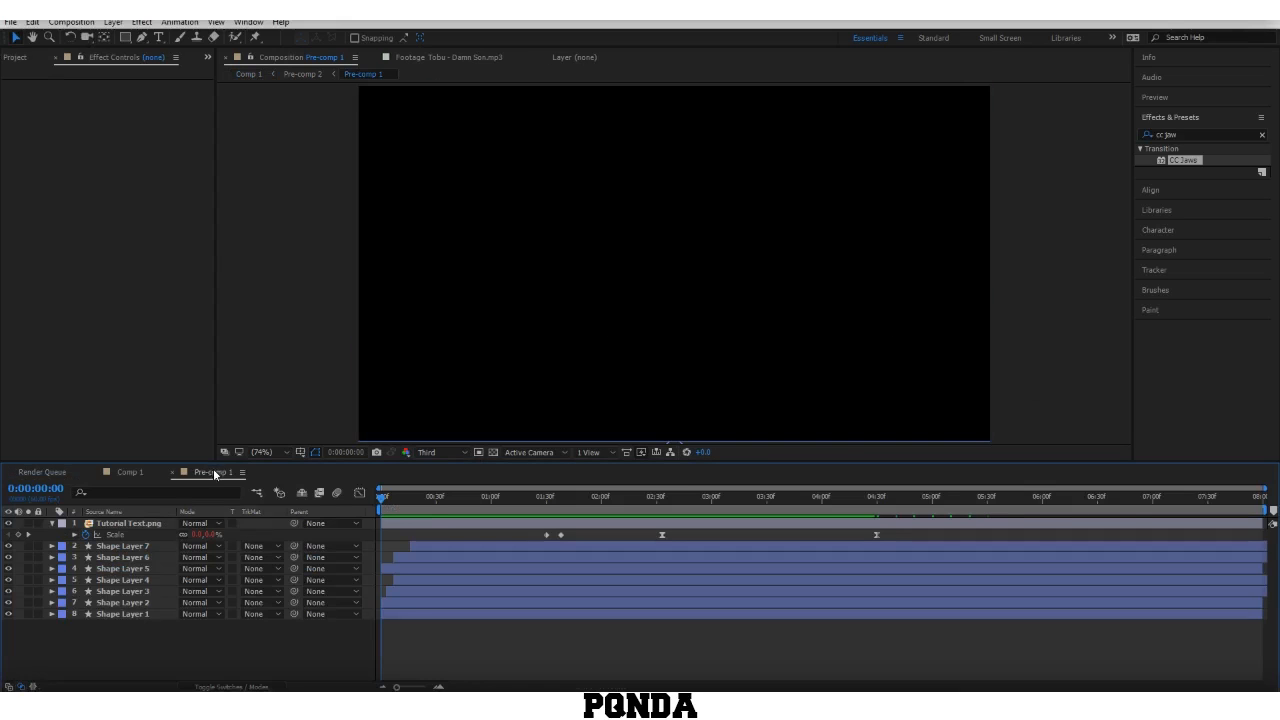
click(816, 506)
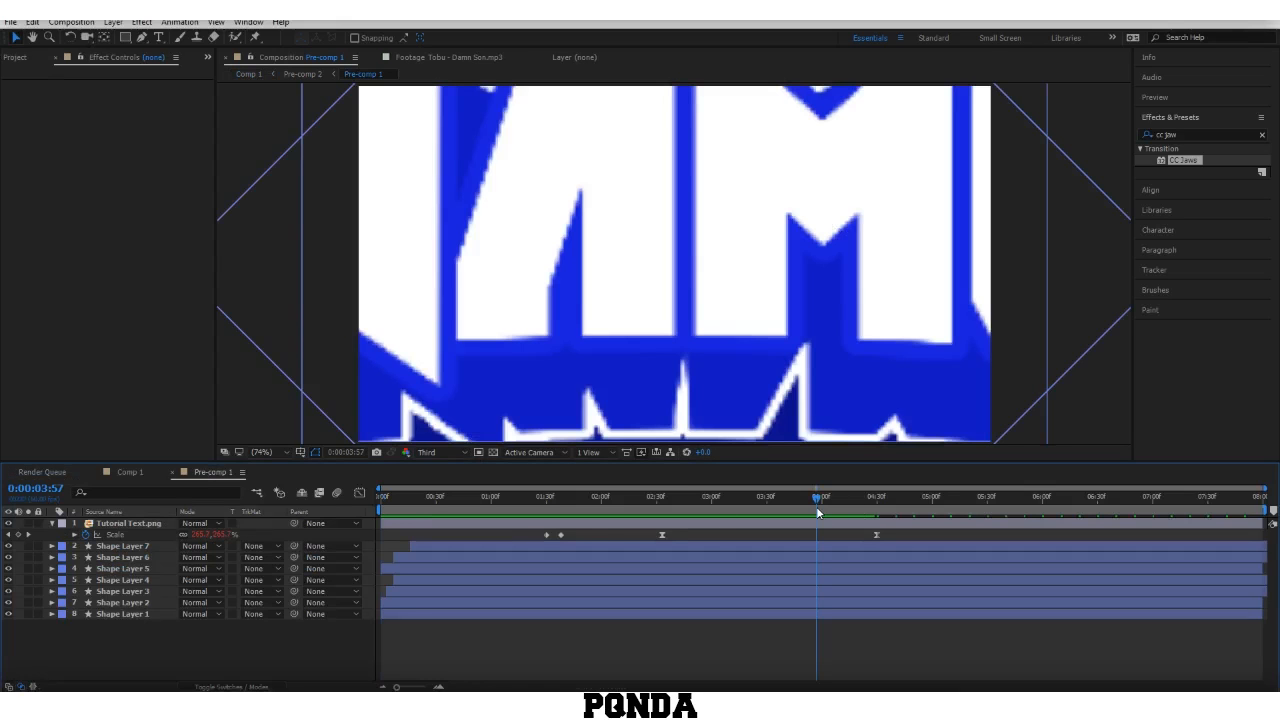
click(549, 500)
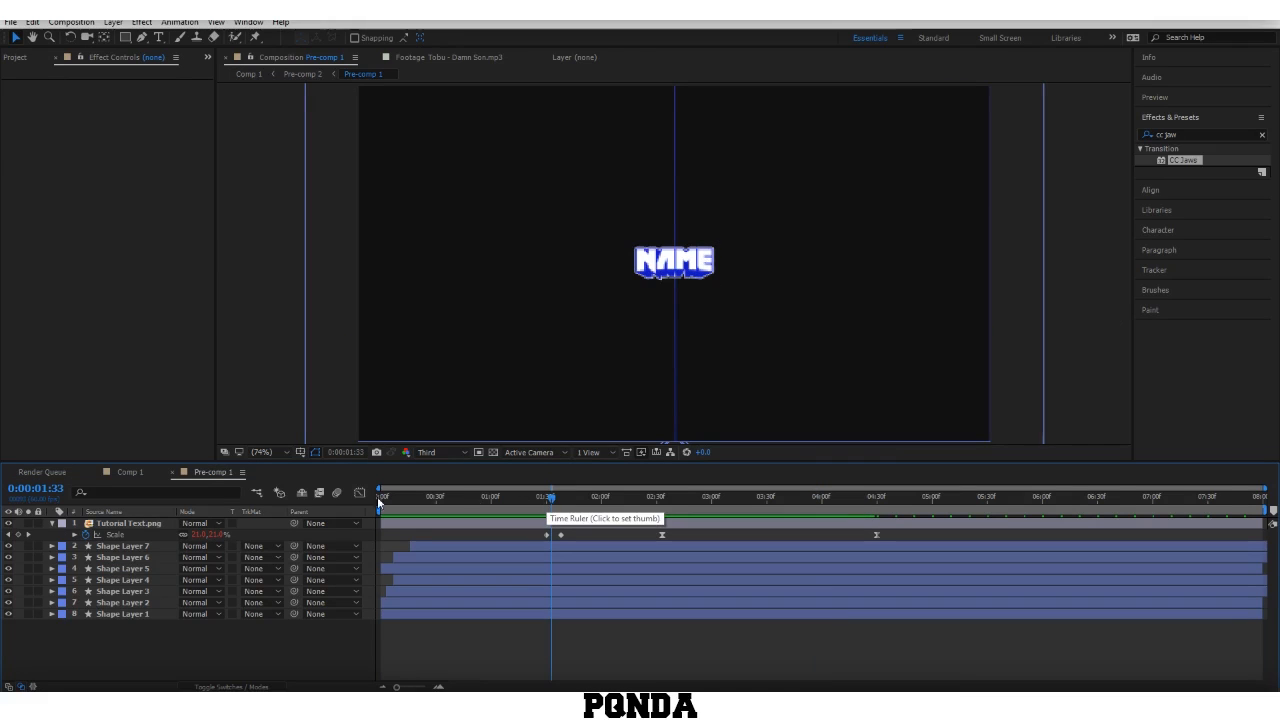
Step: Reveal the Pre-comp 2 layer's Opacity keyframes in Comp 1 and examine the fade-in over the transparency grid
click(140, 474)
click(133, 528)
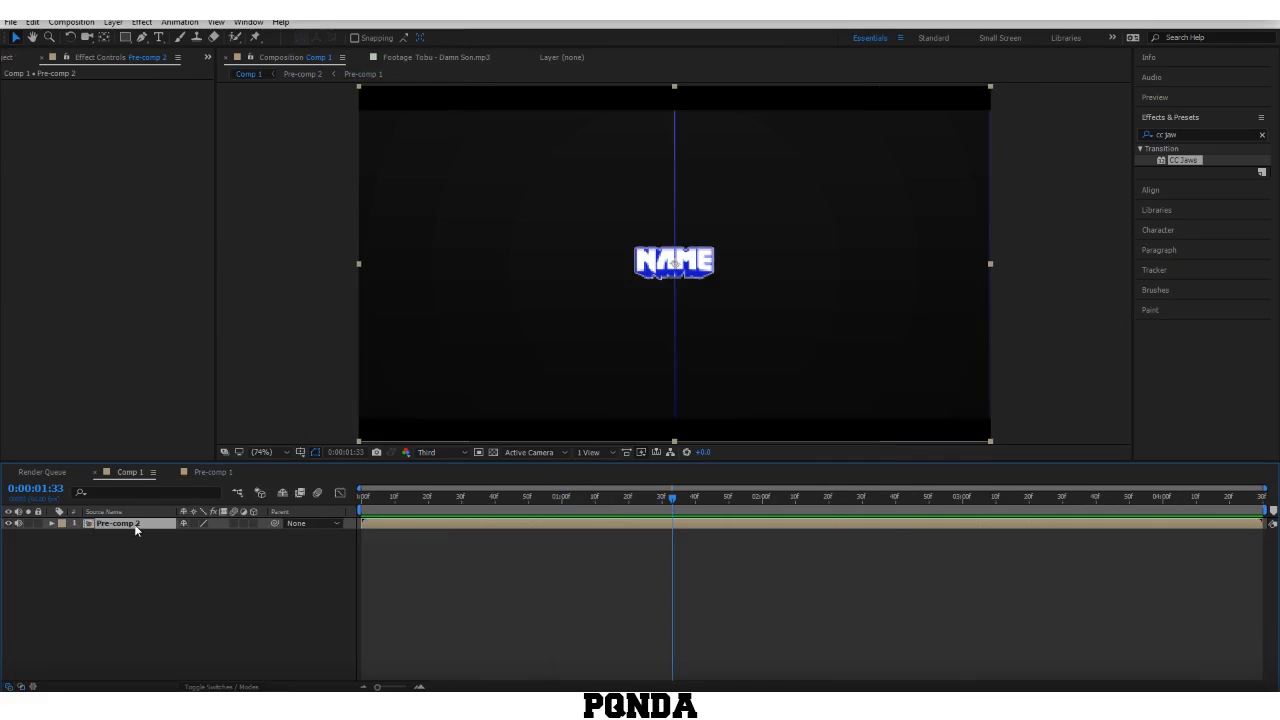
key(u)
drag(473, 492, 520, 518)
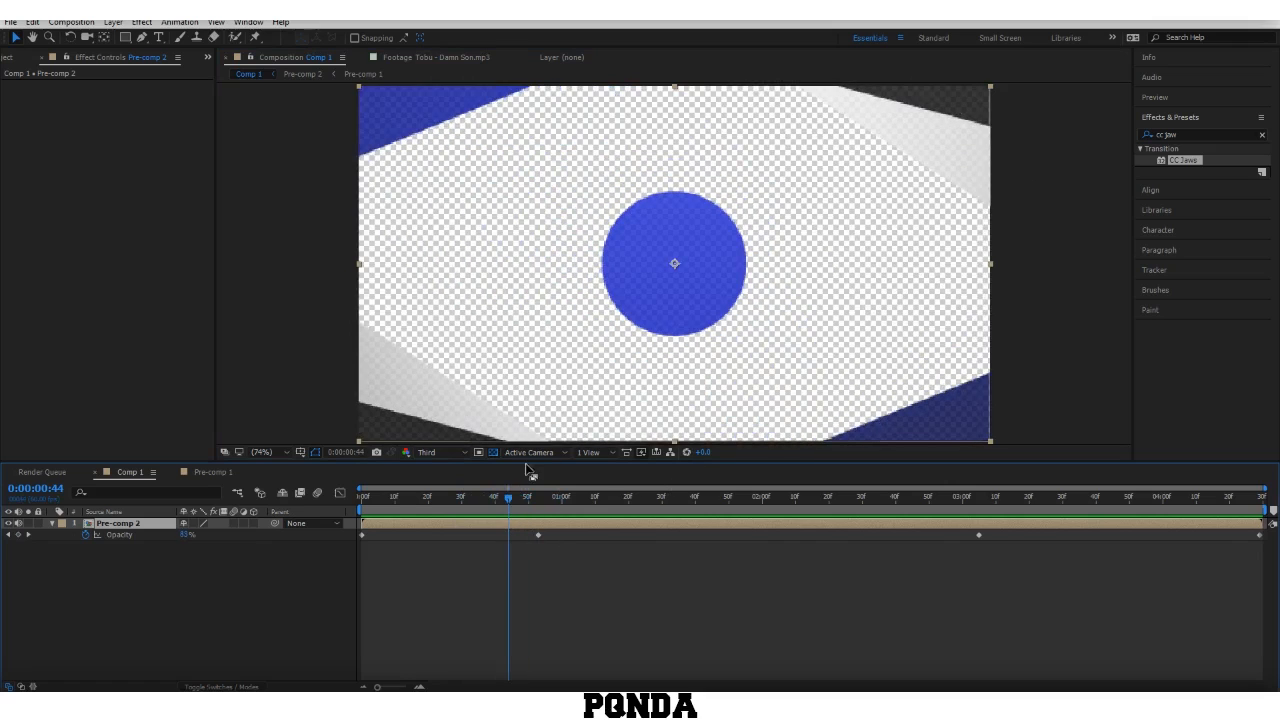
click(493, 452)
click(731, 513)
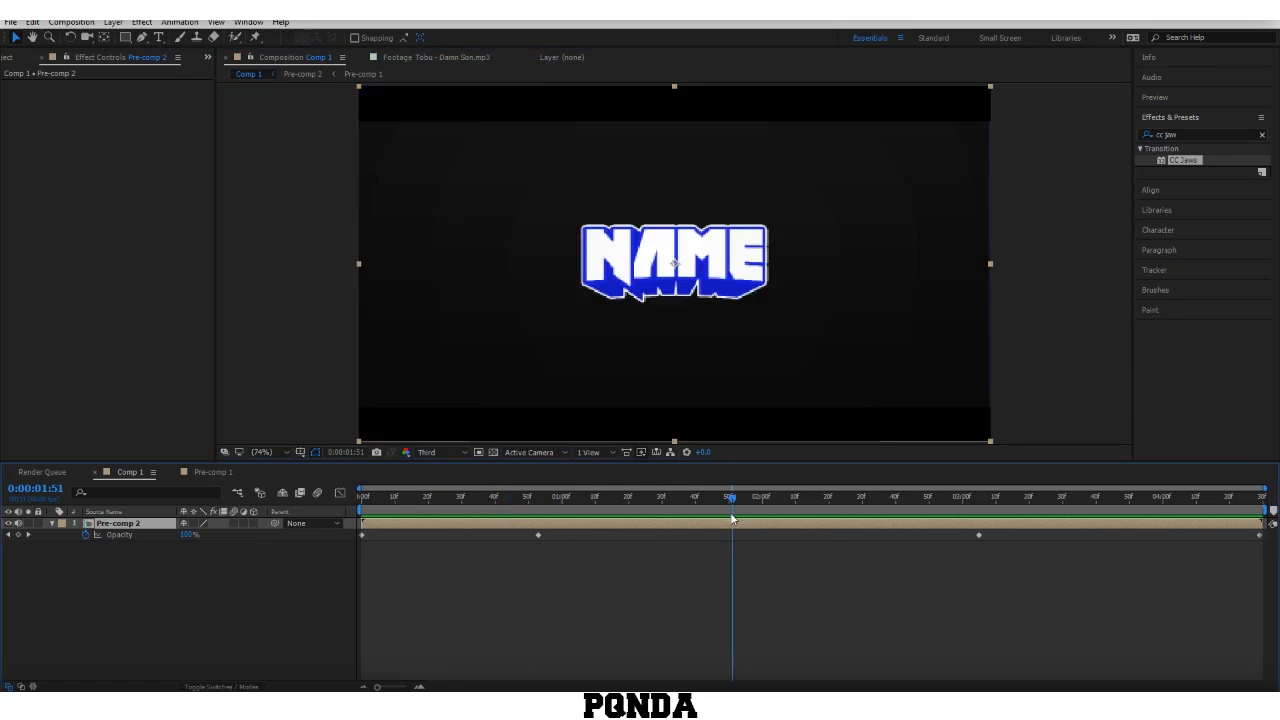
click(736, 560)
click(362, 535)
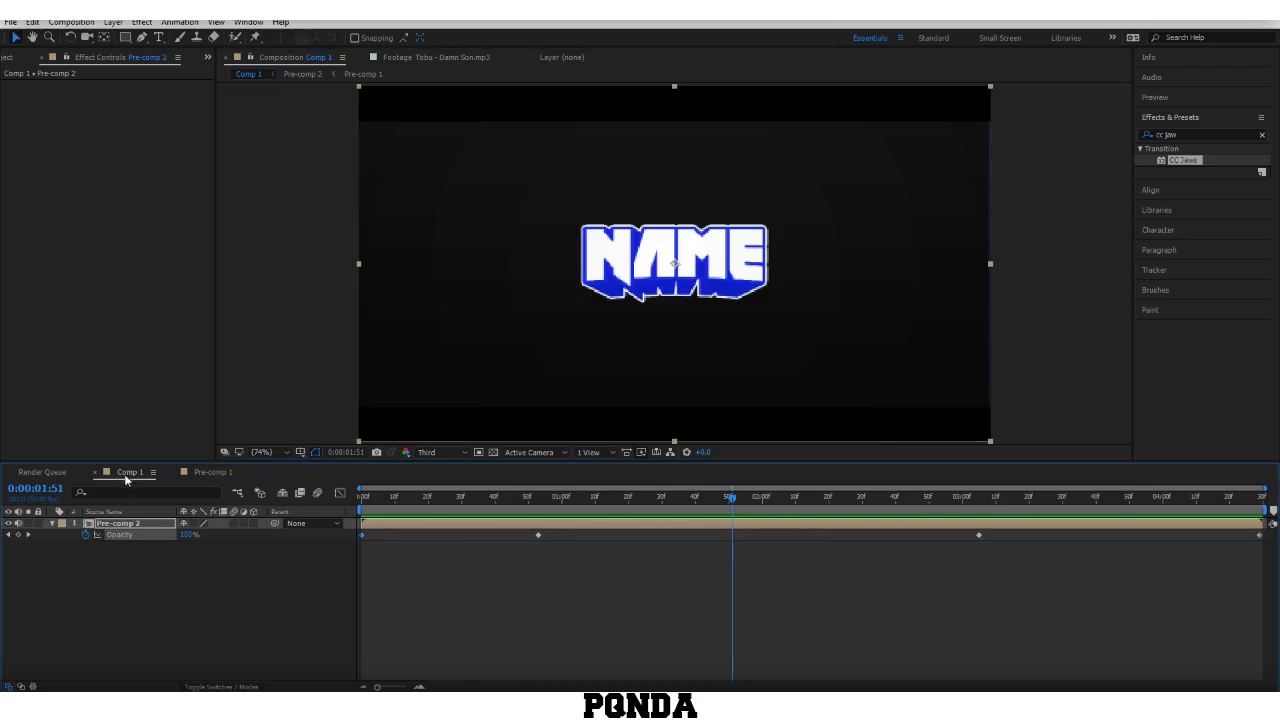
click(337, 617)
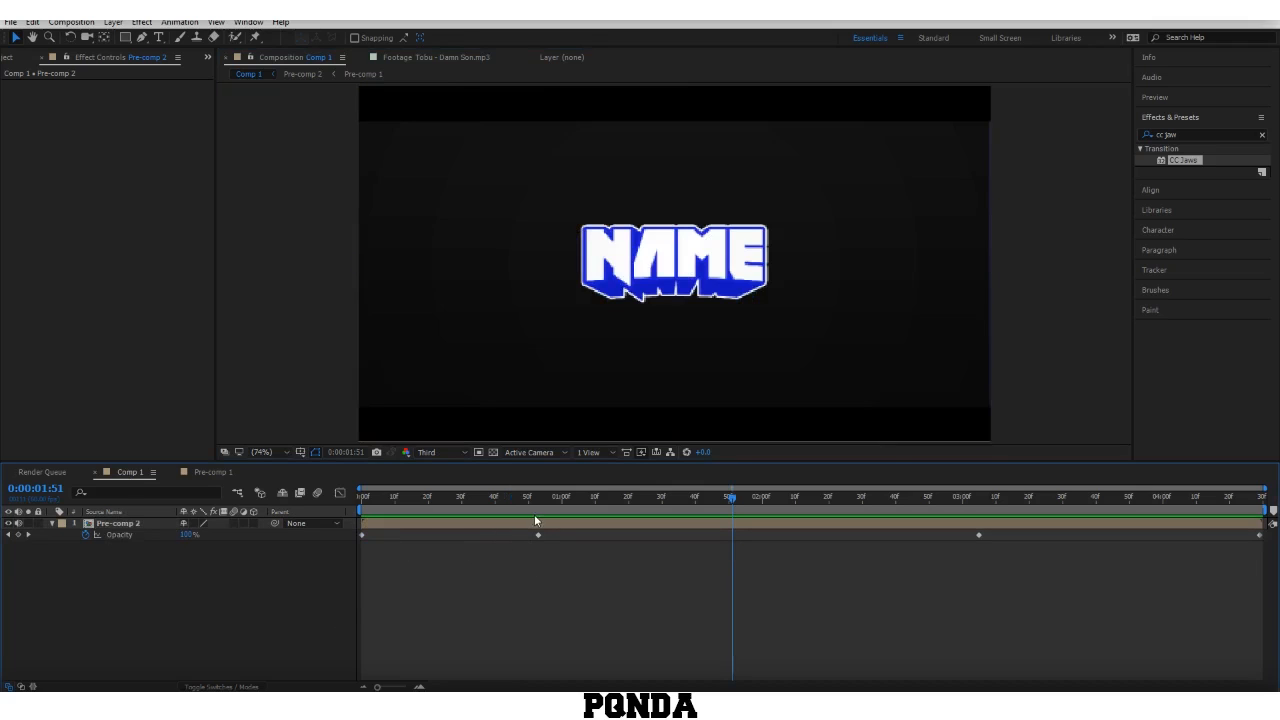
Step: Open Pre-comp 2, close the Pre-comp 1 timeline, and examine the CC Jaws effect on Black Solid 1 before returning to Comp 1
double_click(130, 524)
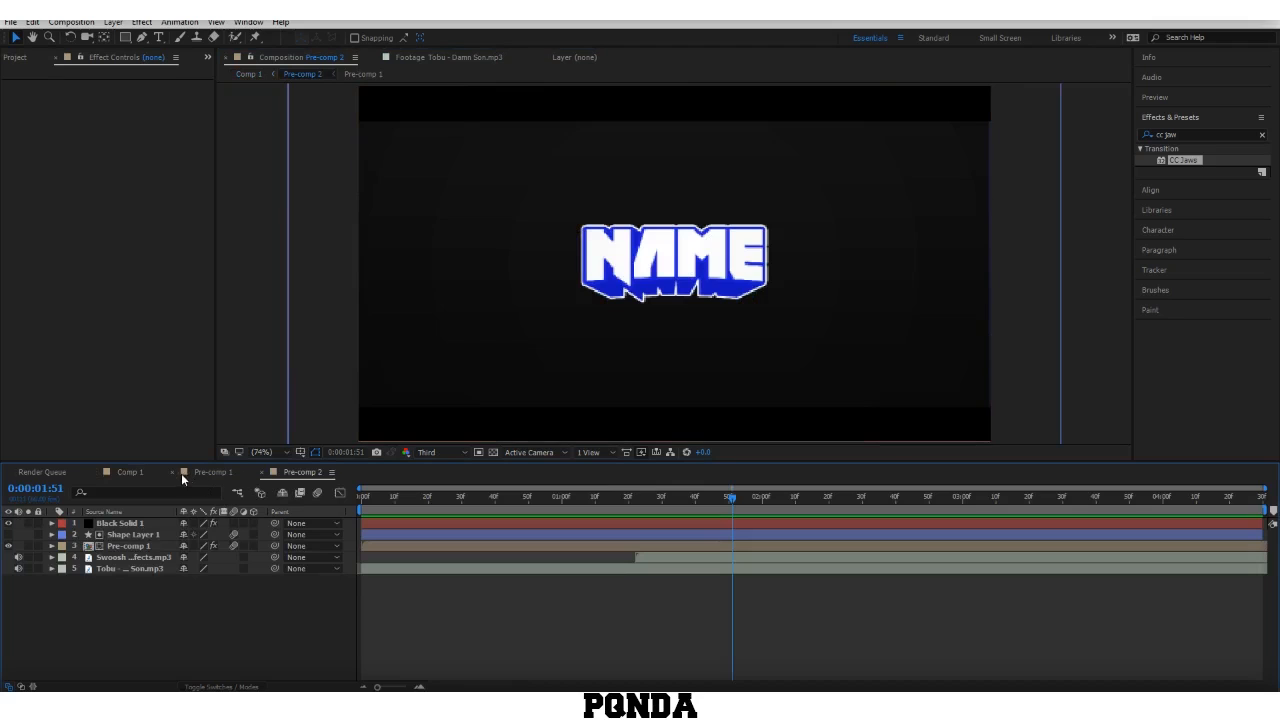
click(172, 472)
click(161, 523)
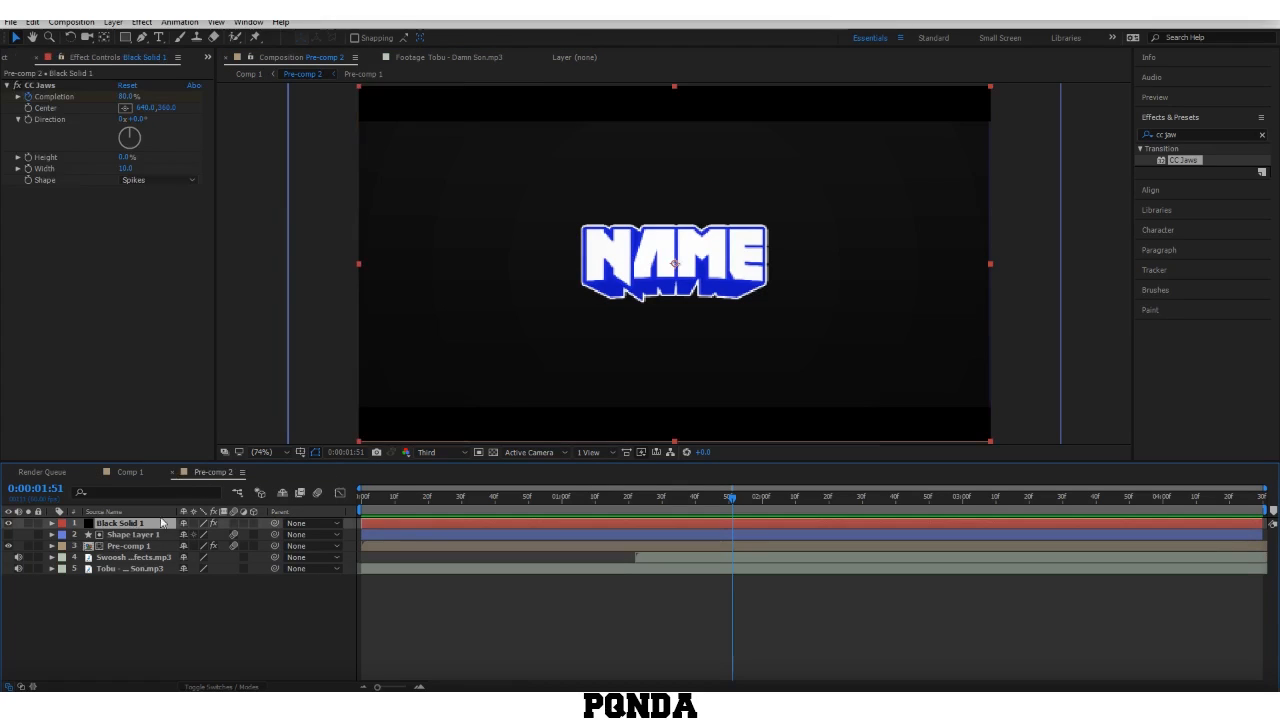
key(e)
drag(945, 500, 149, 557)
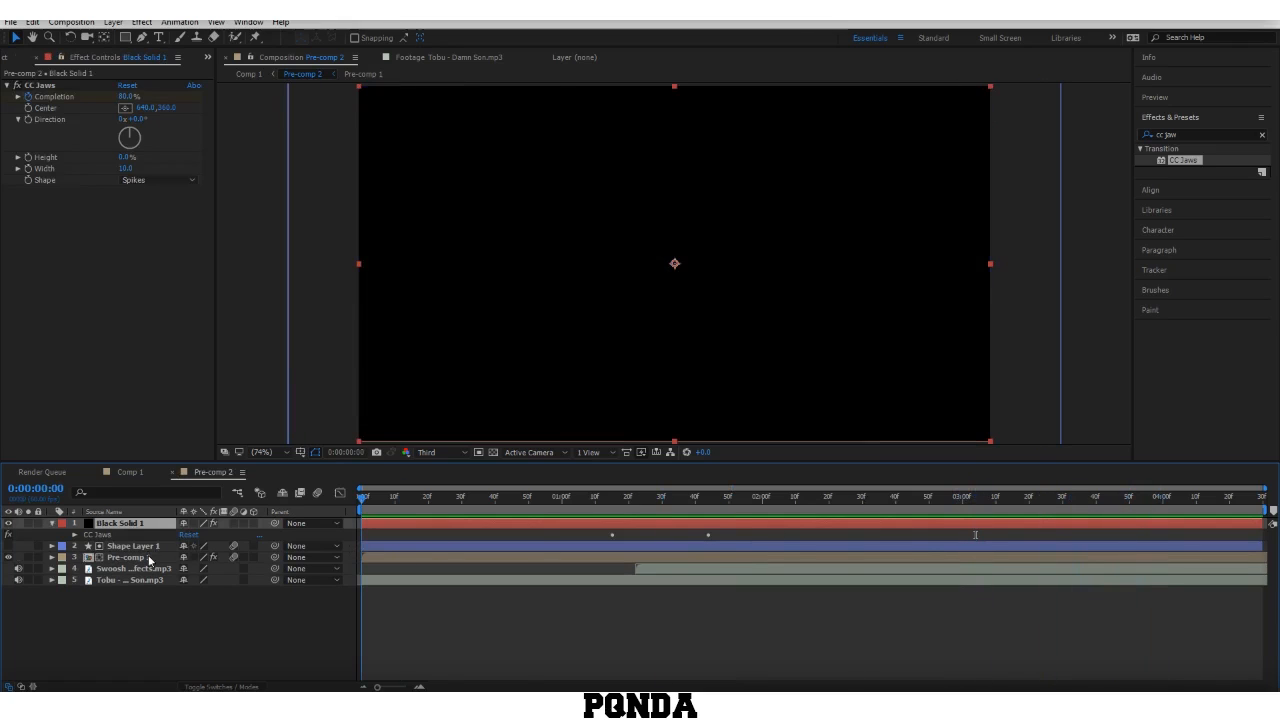
click(522, 674)
key(e)
key(e)
click(172, 472)
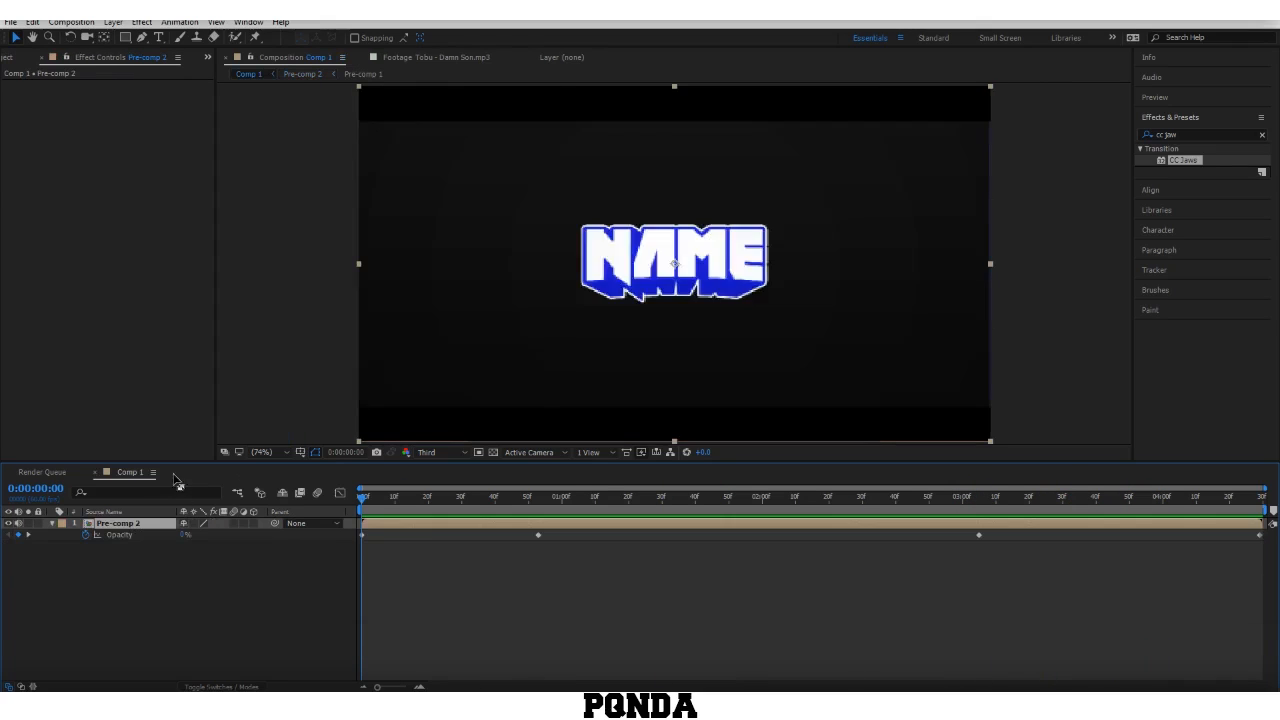
Step: Reopen Pre-comp 2 and collapse the revealed properties of all its layers
click(403, 617)
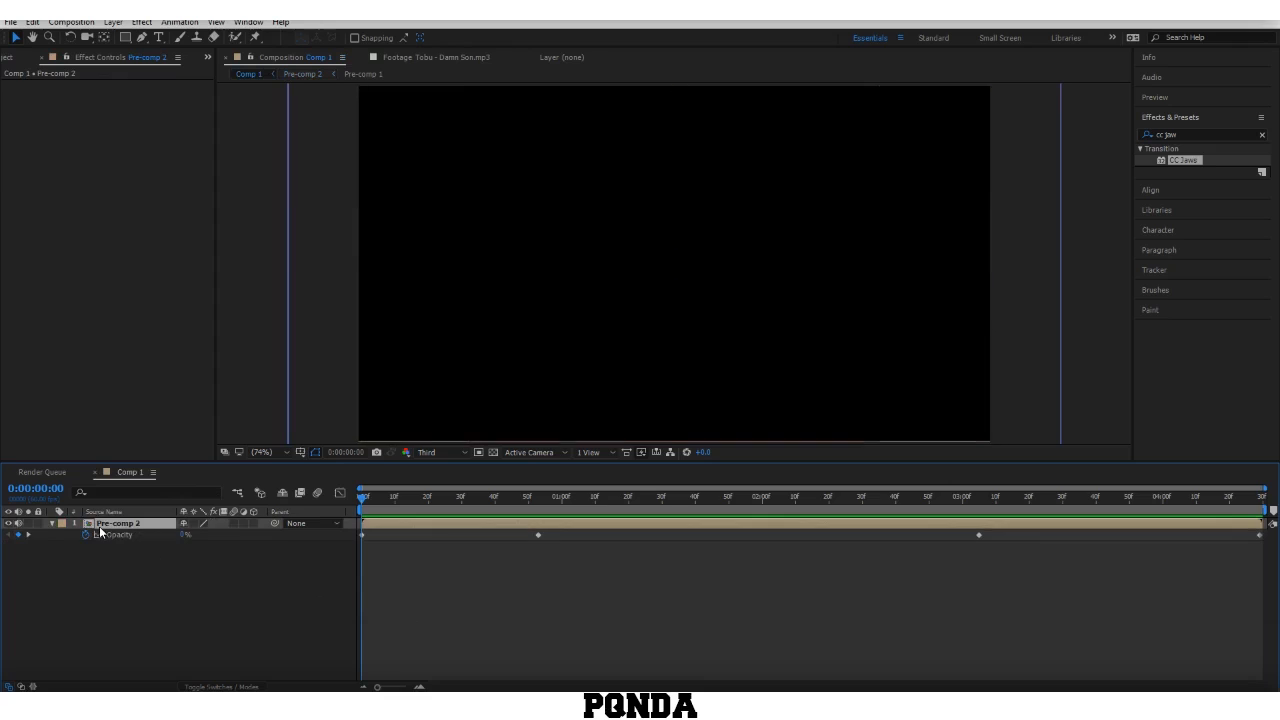
double_click(100, 531)
key(ctrl+a)
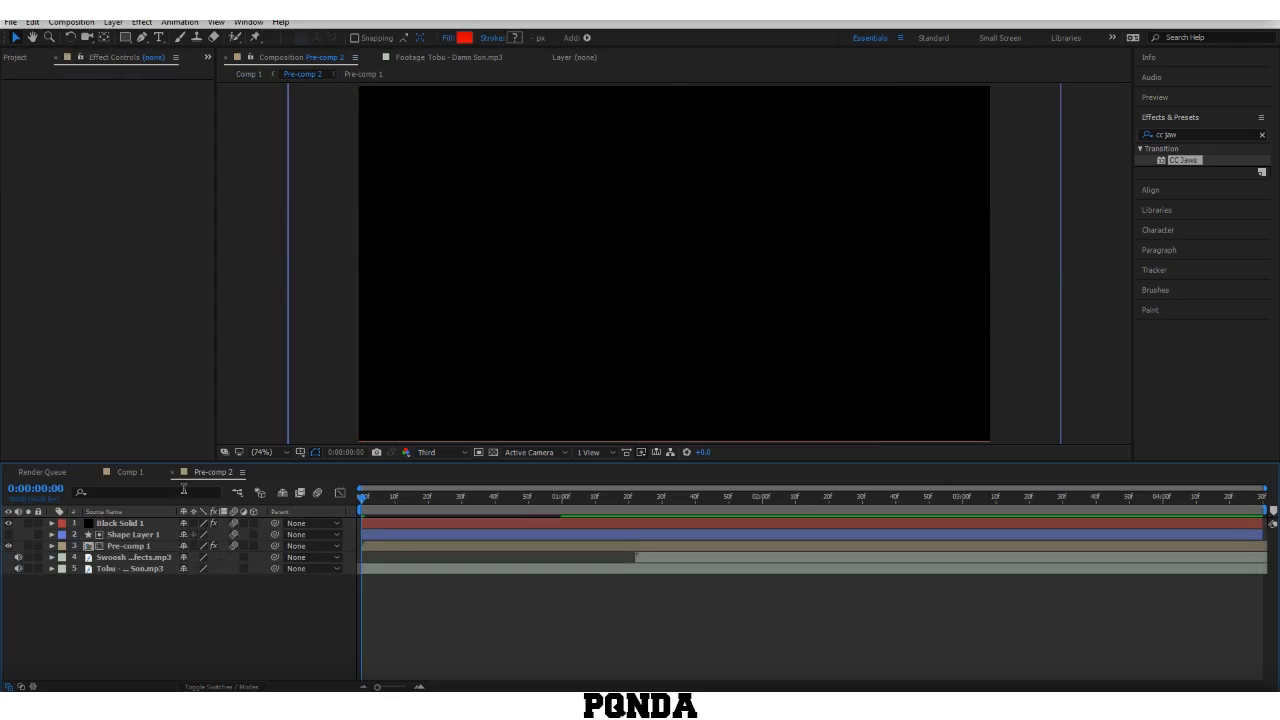
Step: Open the composition commands for Comp 1
click(72, 22)
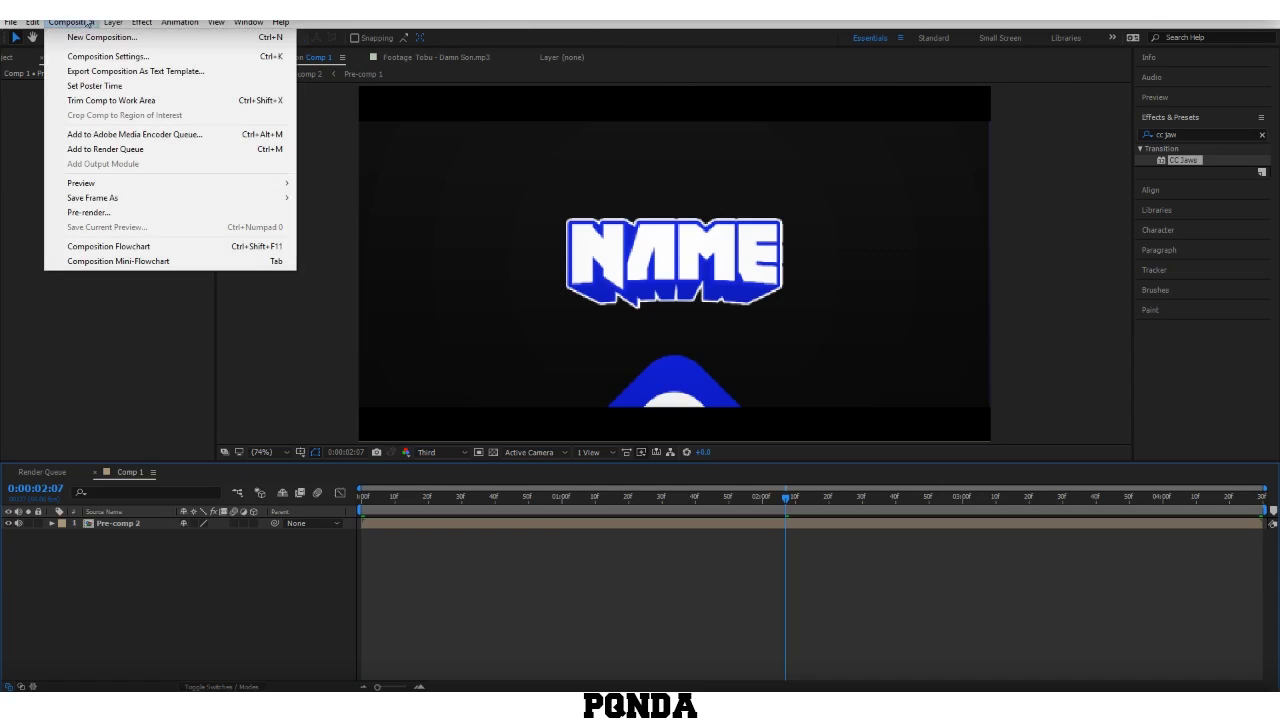